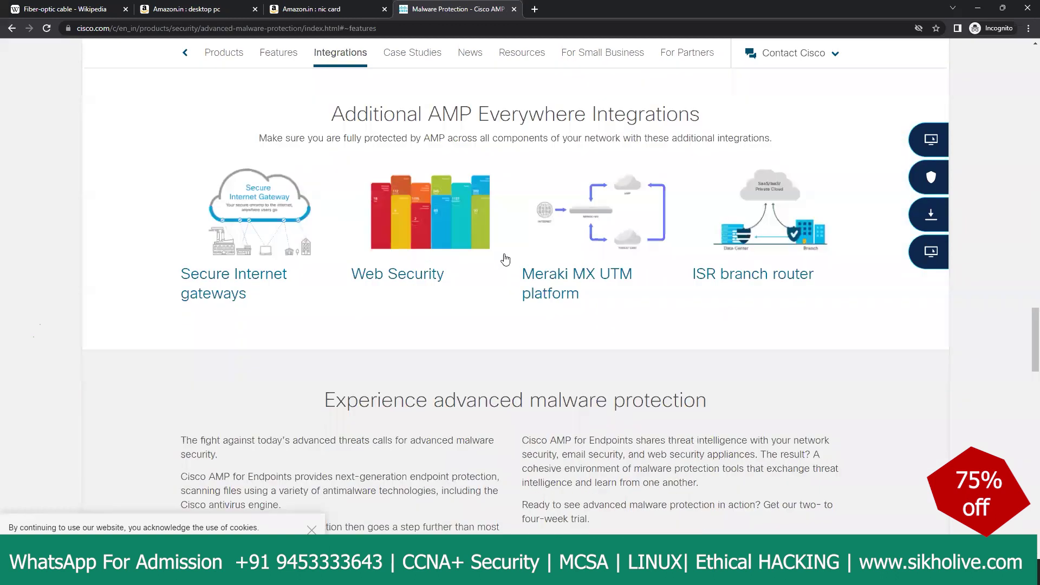
Step: Scroll up through the Cisco AMP web page and select its web address
scroll(423, 266, up, 10)
scroll(426, 250, up, 4)
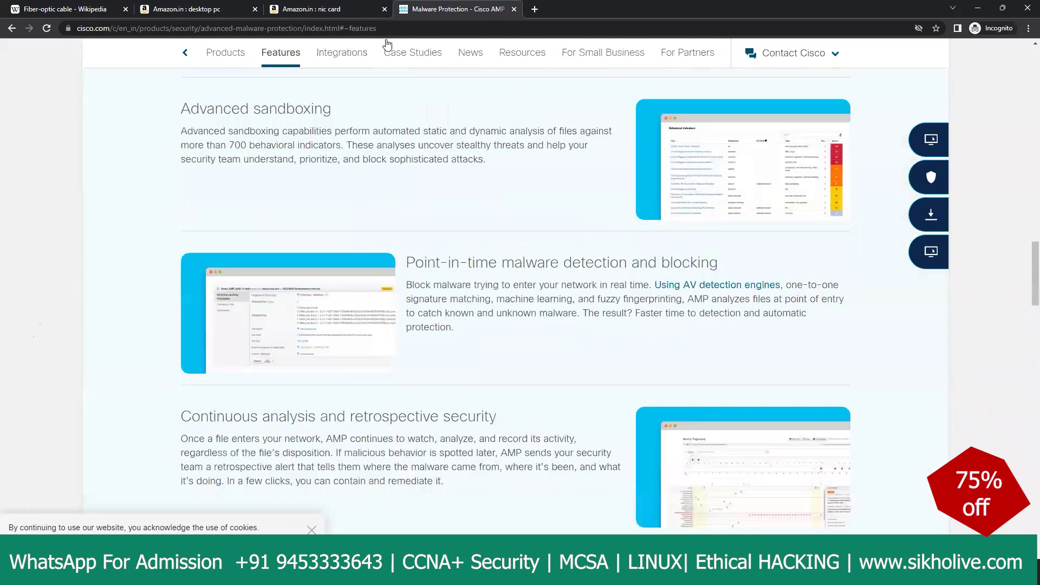
click(383, 29)
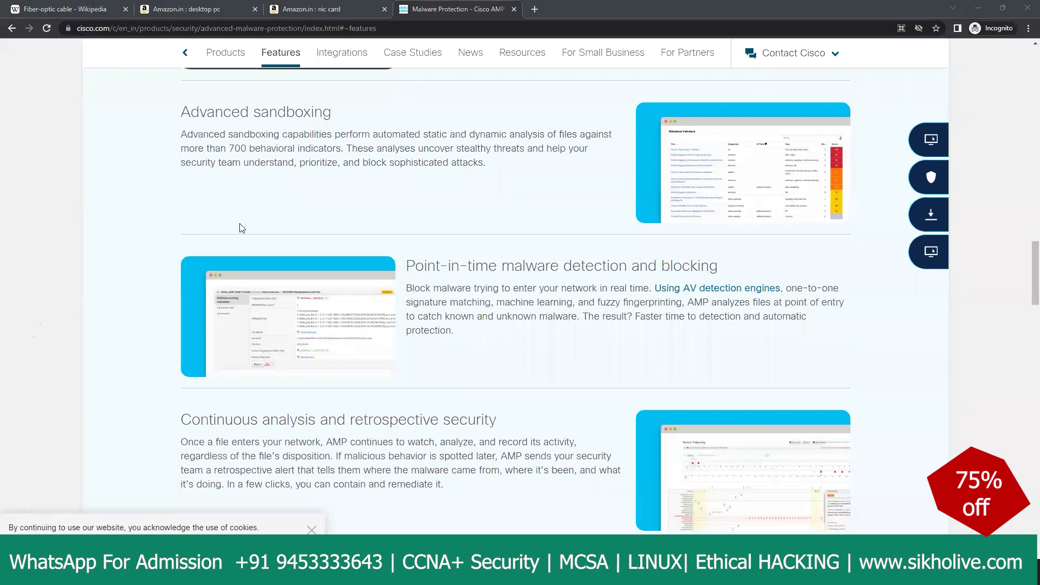
scroll(304, 220, up, 5)
scroll(466, 268, up, 10)
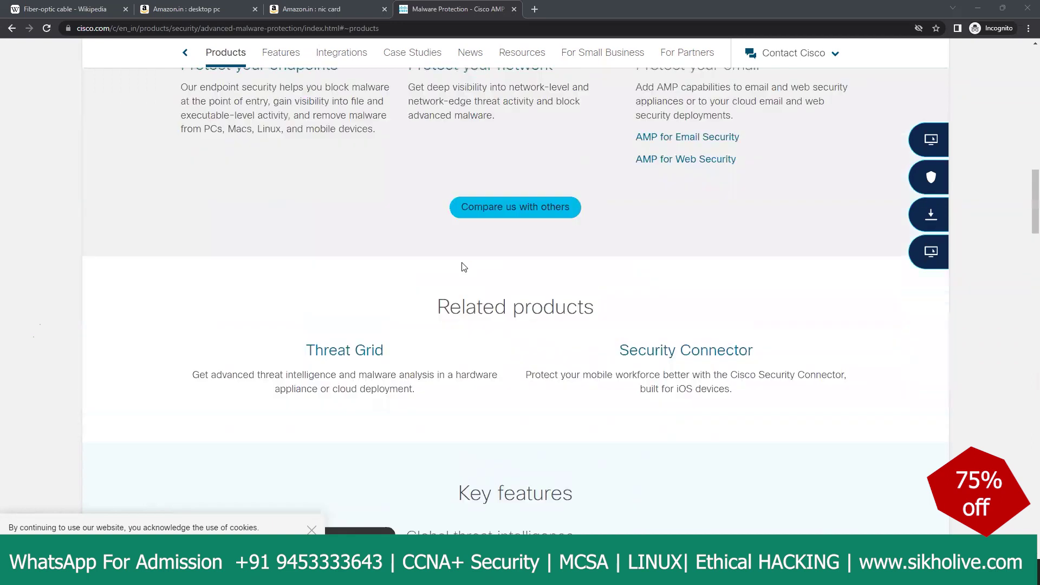
scroll(470, 267, up, 5)
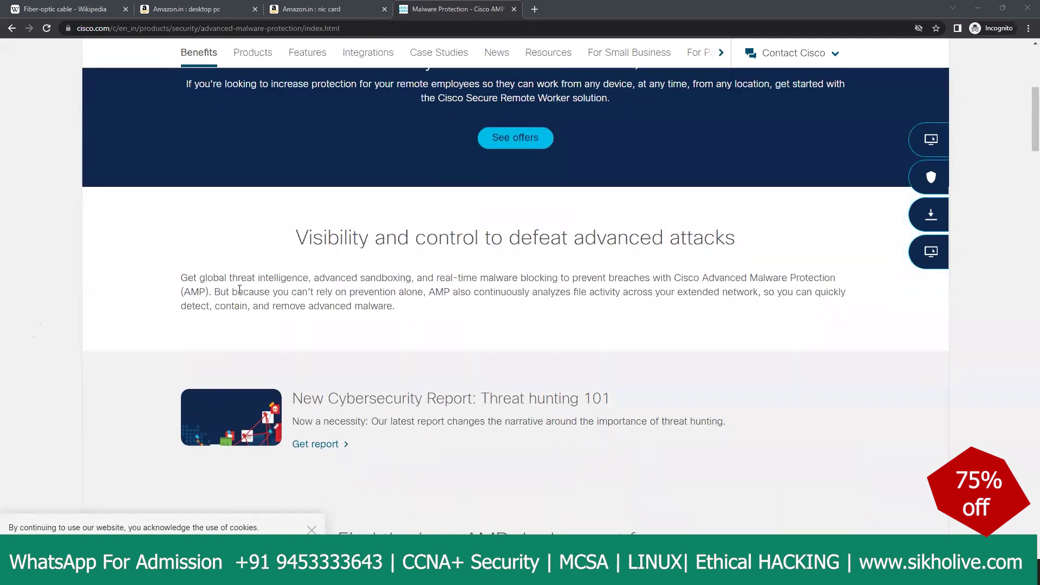
scroll(287, 271, up, 4)
scroll(449, 213, up, 2)
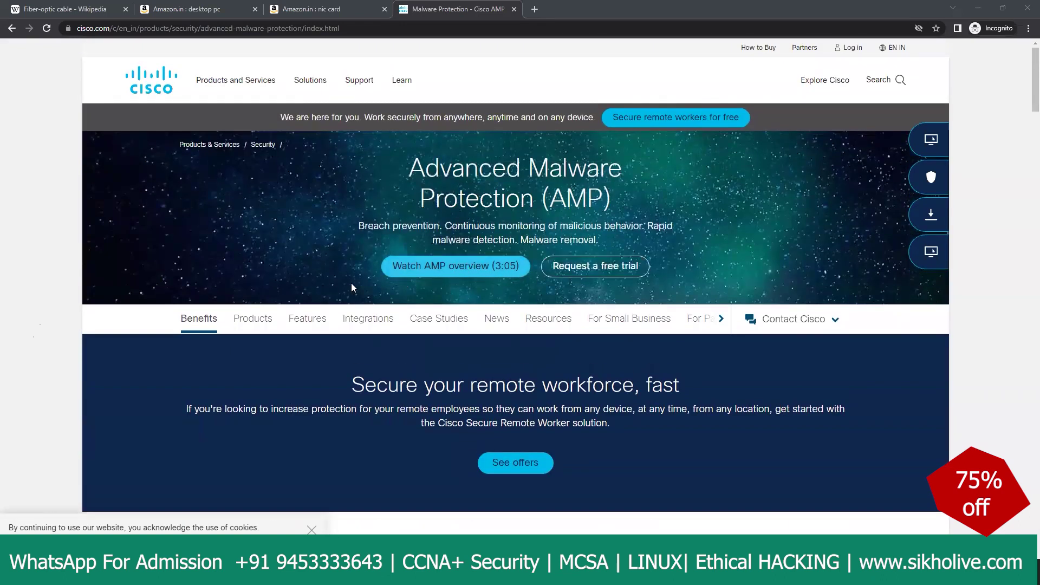
Step: Review the Products and Key features sections, highlight the Advanced sandboxing text, then minimize Chrome
click(247, 320)
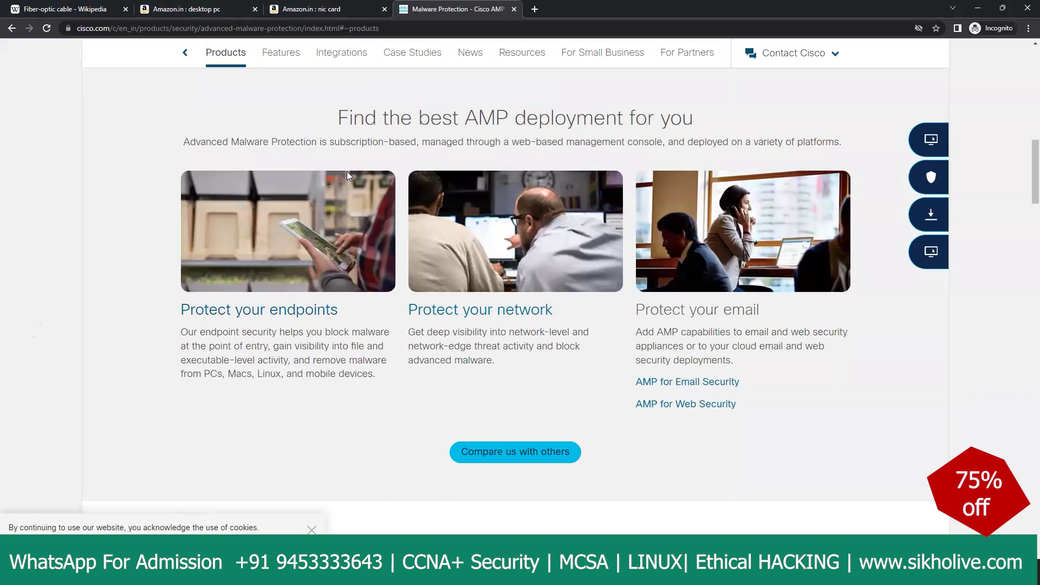
click(284, 55)
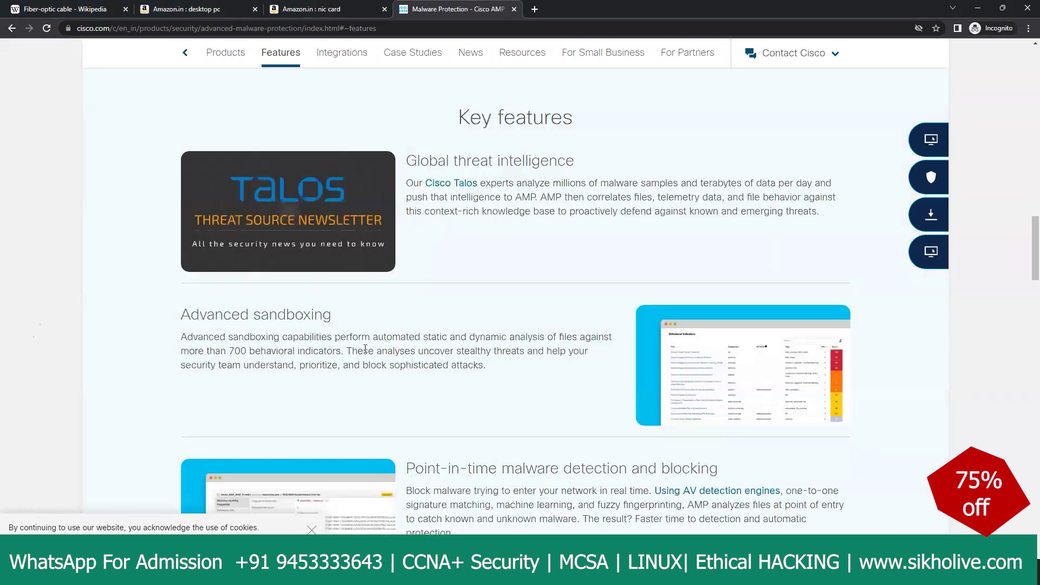
drag(203, 337, 509, 364)
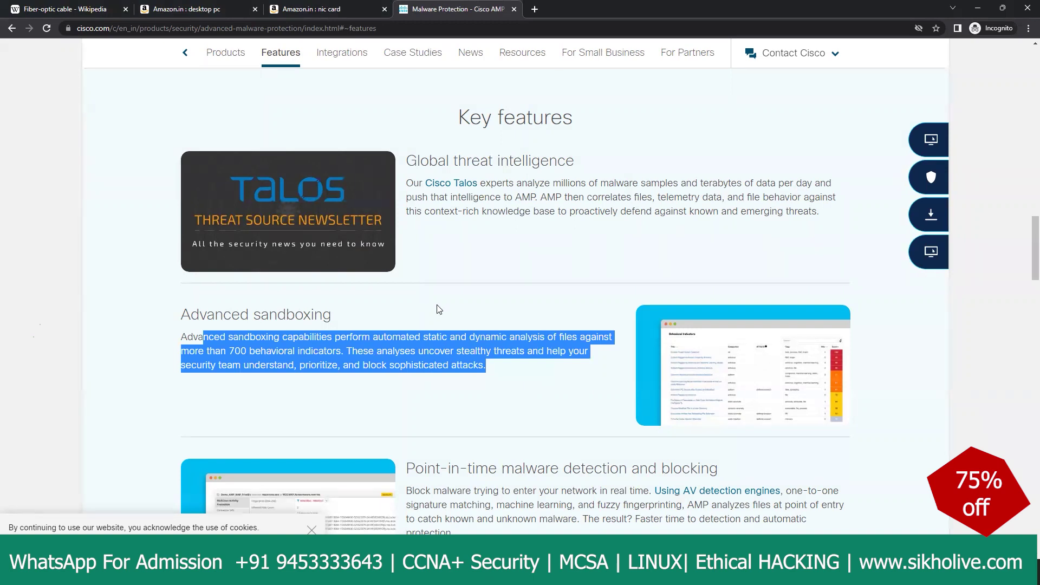
scroll(437, 314, down, 4)
scroll(449, 328, down, 2)
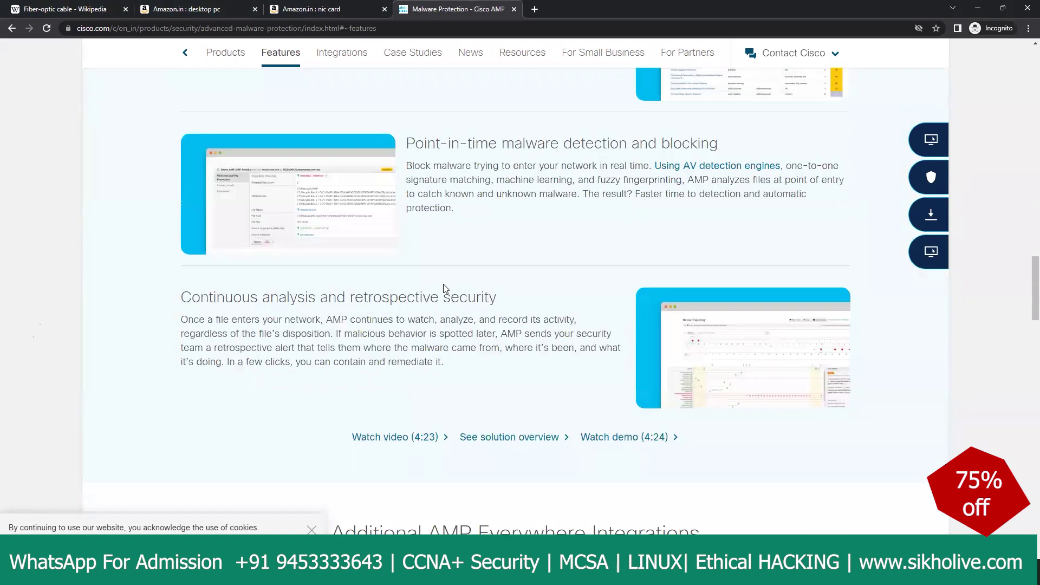
click(973, 11)
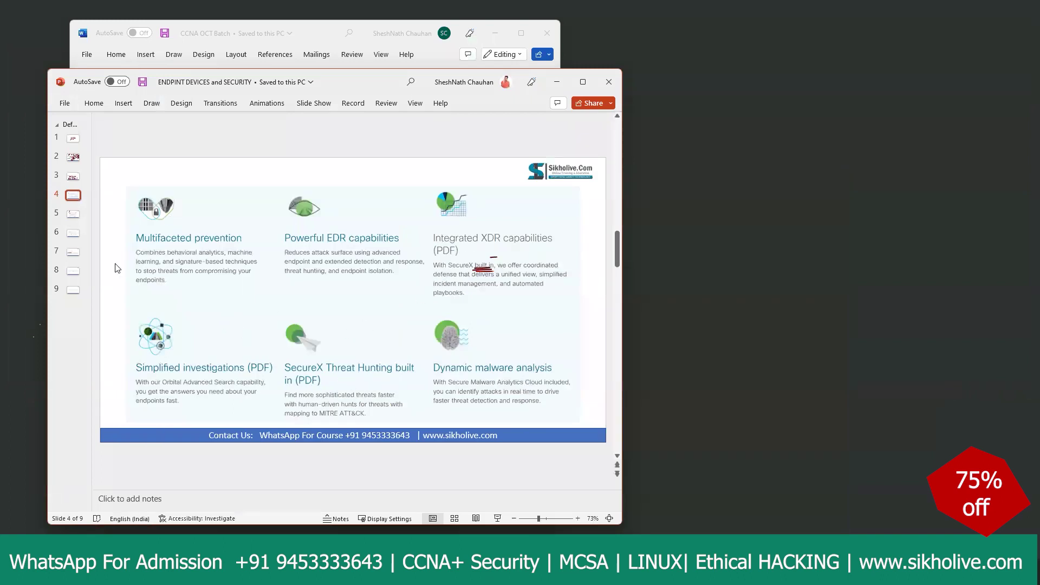
Step: On slide 5's AMP dashboard screenshot, zoom in twice and loop the red ink arrow
click(76, 212)
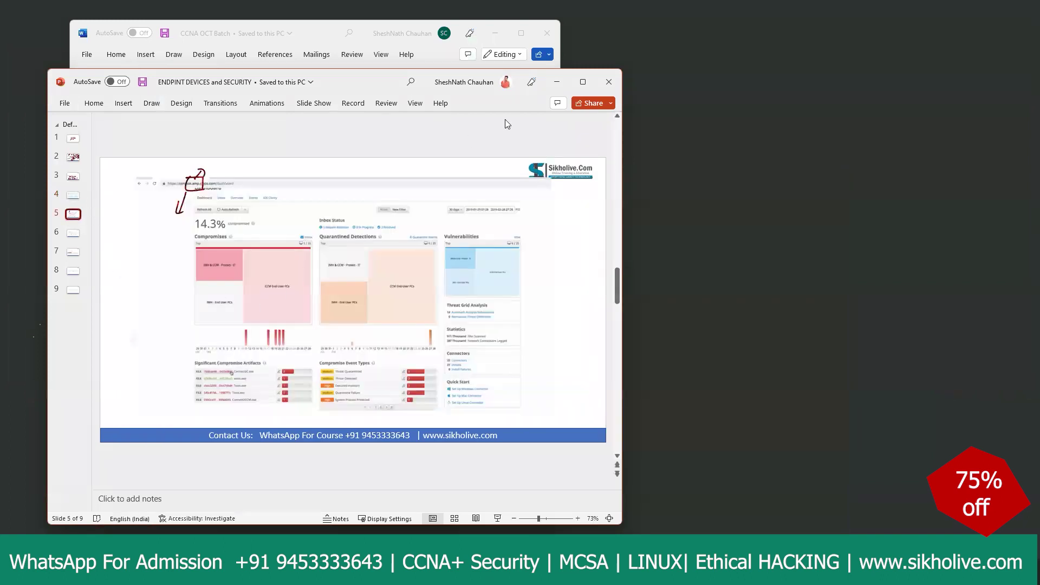
click(411, 318)
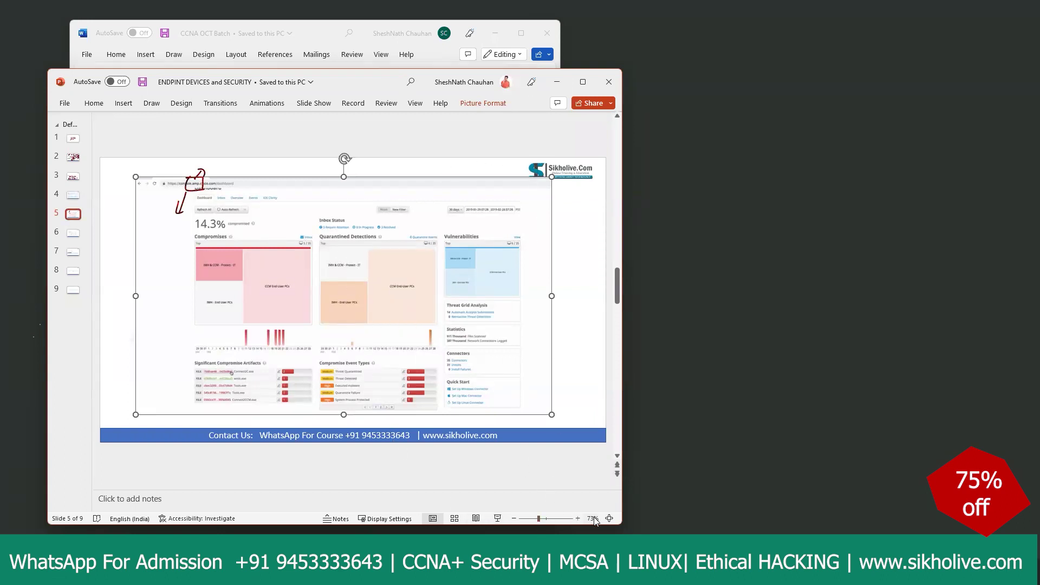
click(578, 519)
click(578, 519)
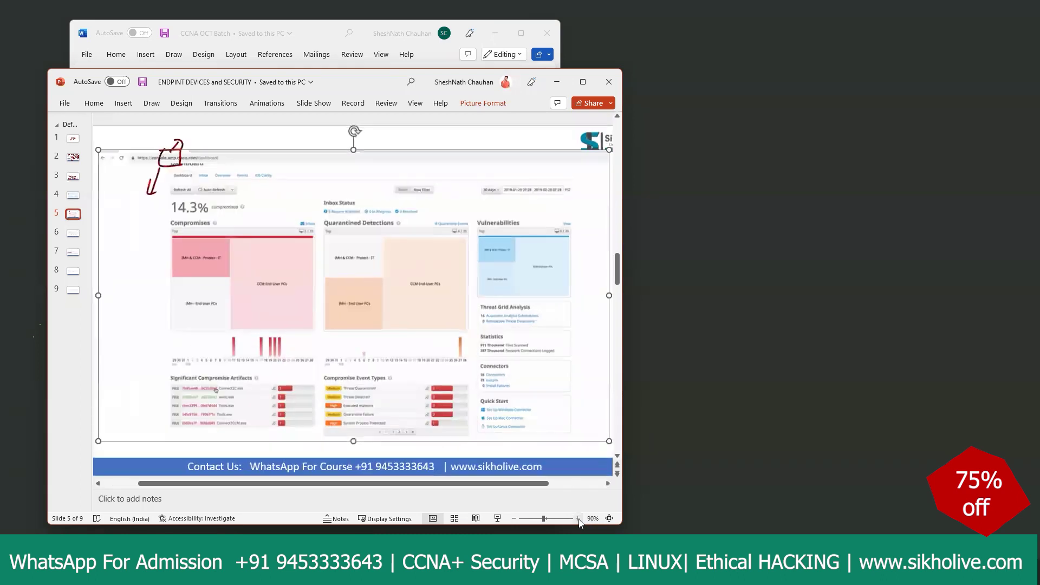
click(700, 210)
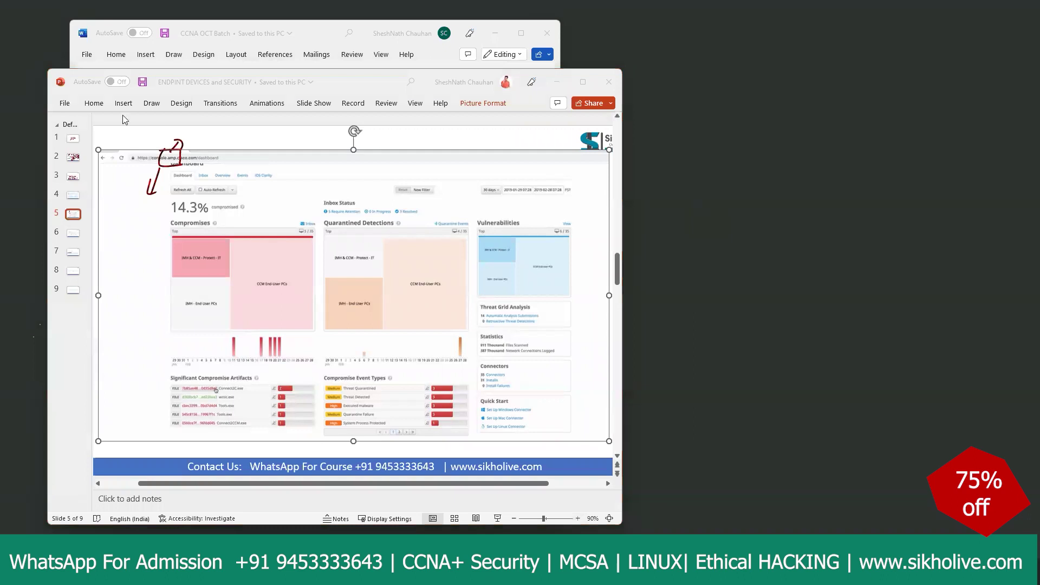
click(91, 243)
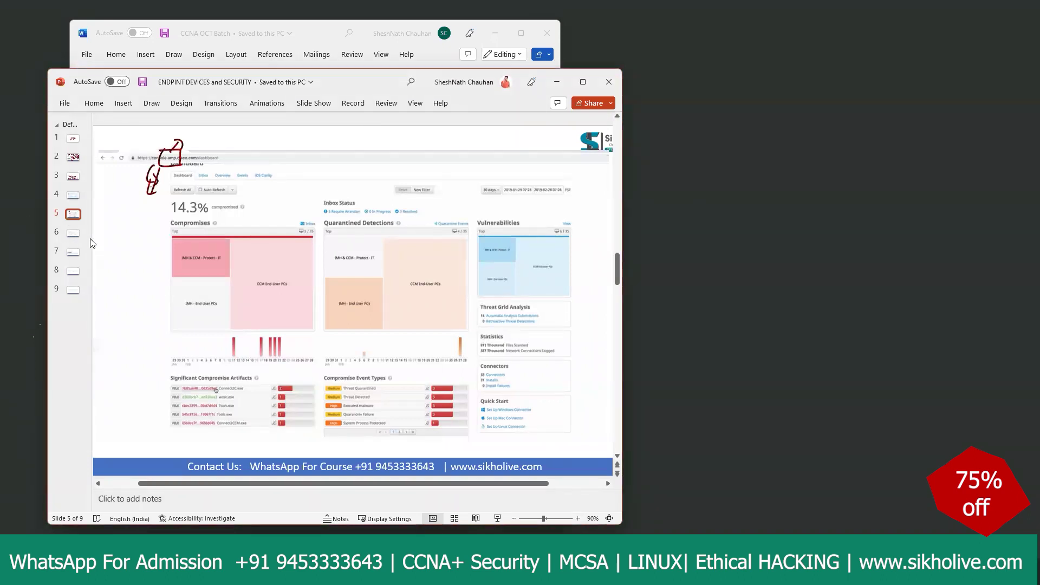
Step: Ink-mark the IMH & CCM label, Artifacts table and web address, and write 'Dashbord'
mouse_move(171, 249)
mouse_down()
mouse_move(233, 247)
mouse_move(234, 273)
mouse_move(168, 273)
mouse_move(337, 252)
mouse_up()
mouse_move(298, 247)
mouse_down()
mouse_move(335, 251)
mouse_move(300, 280)
mouse_move(332, 281)
mouse_up()
mouse_move(180, 380)
mouse_down()
mouse_move(164, 380)
mouse_move(164, 433)
mouse_move(198, 431)
mouse_up()
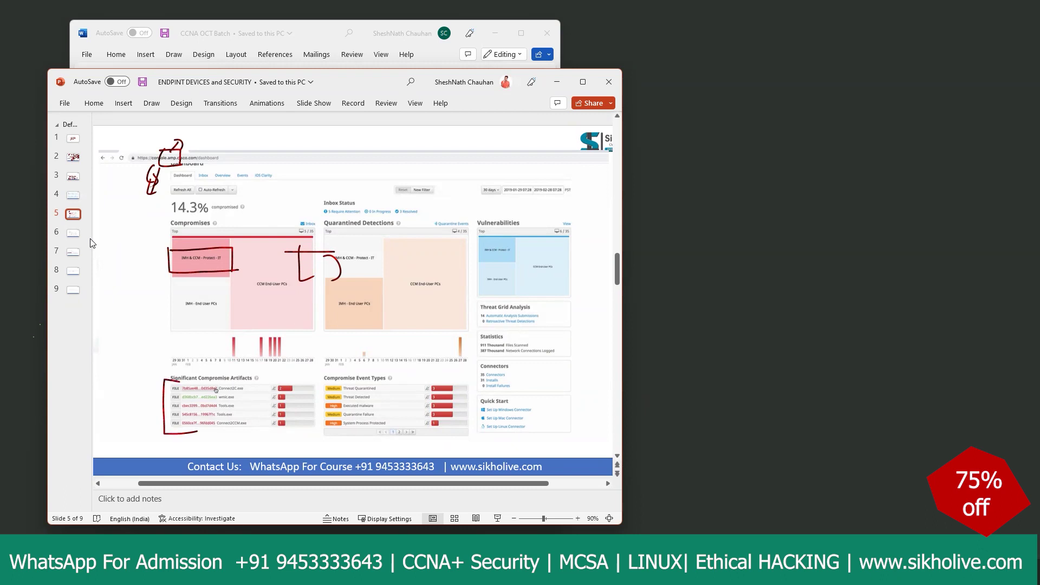
mouse_move(260, 381)
mouse_down()
mouse_move(231, 378)
mouse_move(239, 383)
mouse_up()
mouse_move(166, 154)
mouse_down()
mouse_move(226, 149)
mouse_move(217, 164)
mouse_move(187, 163)
mouse_move(237, 143)
mouse_move(306, 141)
mouse_move(306, 149)
mouse_up()
drag(239, 137, 324, 135)
drag(324, 134, 315, 155)
mouse_move(242, 139)
mouse_down()
mouse_move(238, 152)
mouse_move(331, 157)
mouse_move(290, 179)
mouse_up()
mouse_move(296, 159)
mouse_down()
mouse_move(326, 159)
mouse_move(289, 161)
mouse_up()
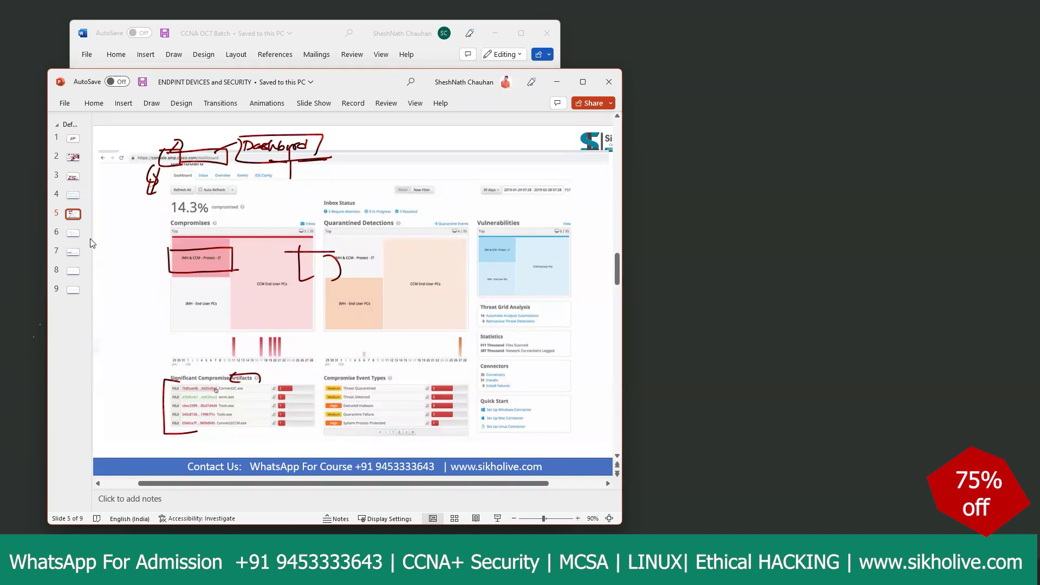
Step: Mark Inbox Status, the timelines, Vulnerabilities and Statistics in red ink, then go to slide 6
mouse_move(202, 167)
mouse_down()
mouse_move(194, 184)
mouse_move(211, 173)
mouse_move(189, 173)
mouse_up()
mouse_move(310, 193)
mouse_down()
mouse_move(362, 194)
mouse_move(331, 222)
mouse_up()
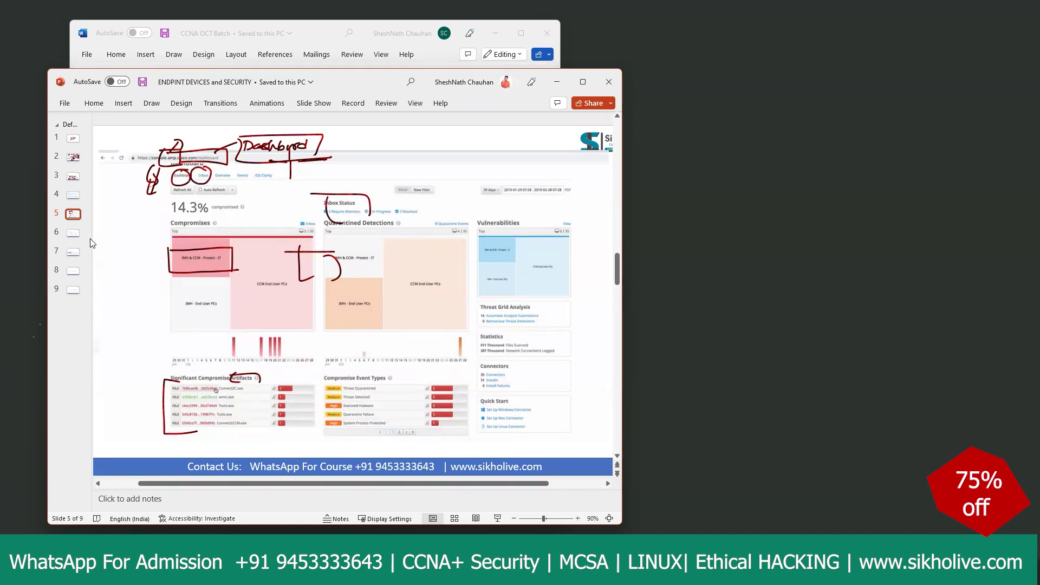
mouse_move(131, 349)
mouse_down()
mouse_move(163, 349)
mouse_move(144, 371)
mouse_move(164, 368)
mouse_move(163, 380)
mouse_move(130, 375)
mouse_move(149, 414)
mouse_up()
drag(332, 359, 400, 356)
mouse_move(473, 217)
mouse_down()
mouse_move(532, 209)
mouse_move(528, 231)
mouse_up()
mouse_move(472, 213)
mouse_down()
mouse_move(475, 238)
mouse_move(528, 231)
mouse_up()
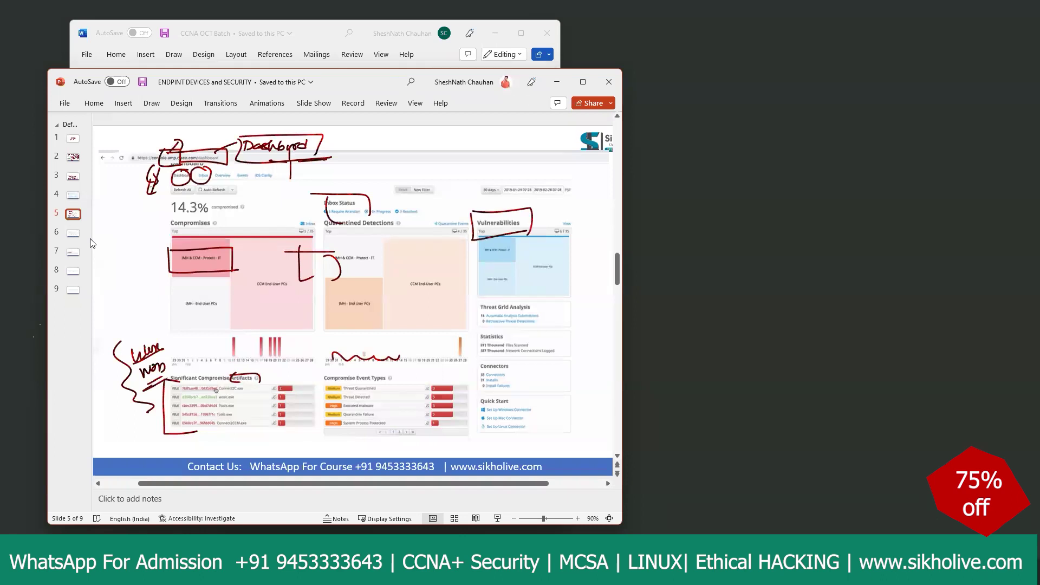
drag(470, 335, 521, 335)
mouse_move(520, 335)
mouse_down()
mouse_move(520, 350)
mouse_move(479, 353)
mouse_up()
drag(479, 353, 503, 352)
key(Page_Down)
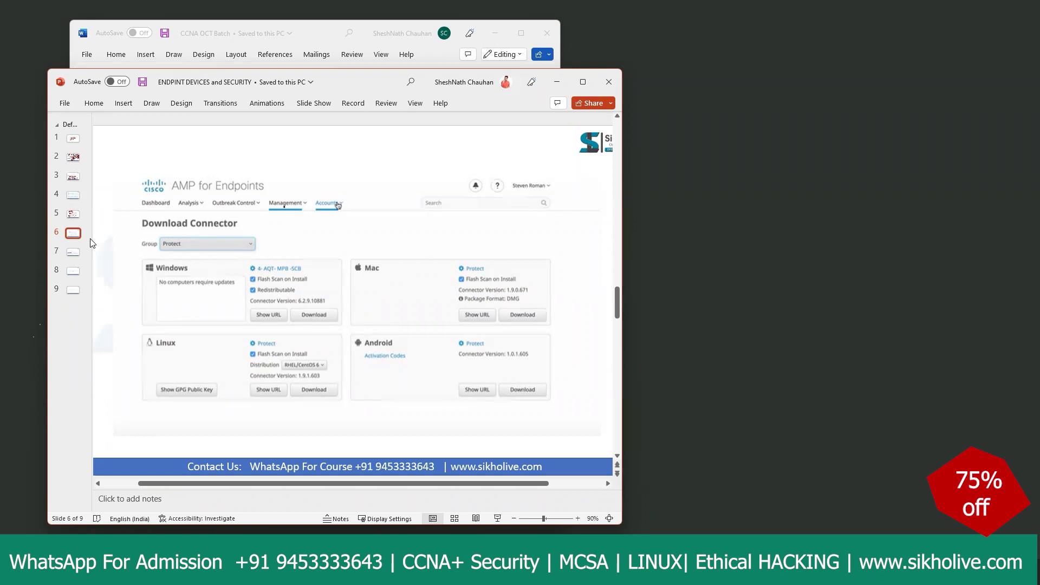
Step: Box Connector, Mac and Android on slide 6 in red ink and check AMP for Endpoints
mouse_move(189, 214)
mouse_down()
mouse_move(240, 215)
mouse_move(240, 232)
mouse_up()
mouse_move(186, 215)
mouse_down()
mouse_move(199, 233)
mouse_move(241, 233)
mouse_up()
drag(127, 285, 144, 288)
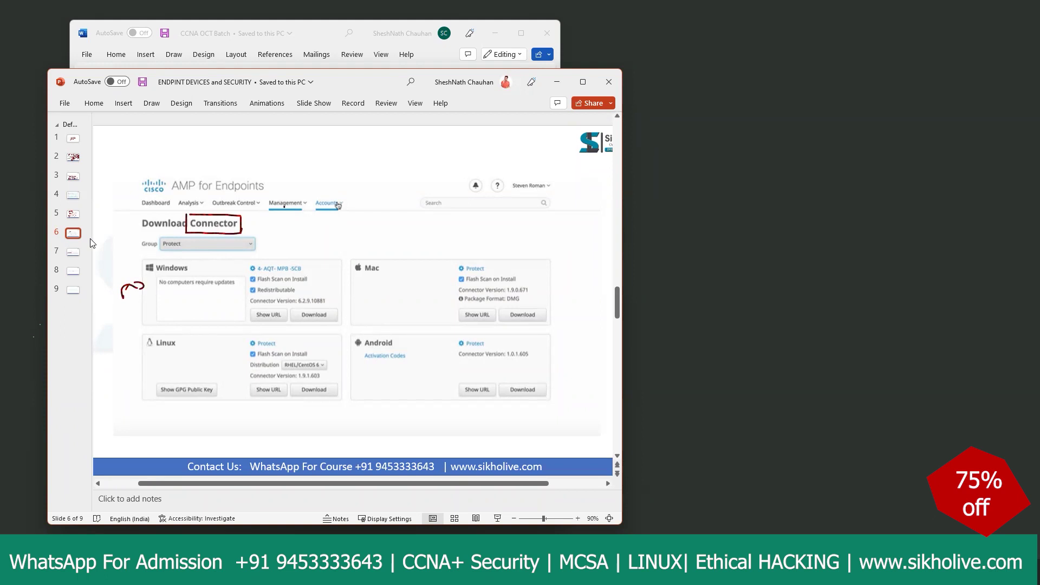
mouse_move(348, 261)
mouse_down()
mouse_move(385, 260)
mouse_move(384, 285)
mouse_move(404, 278)
mouse_up()
mouse_move(353, 336)
mouse_down()
mouse_move(378, 335)
mouse_move(402, 362)
mouse_move(391, 364)
mouse_up()
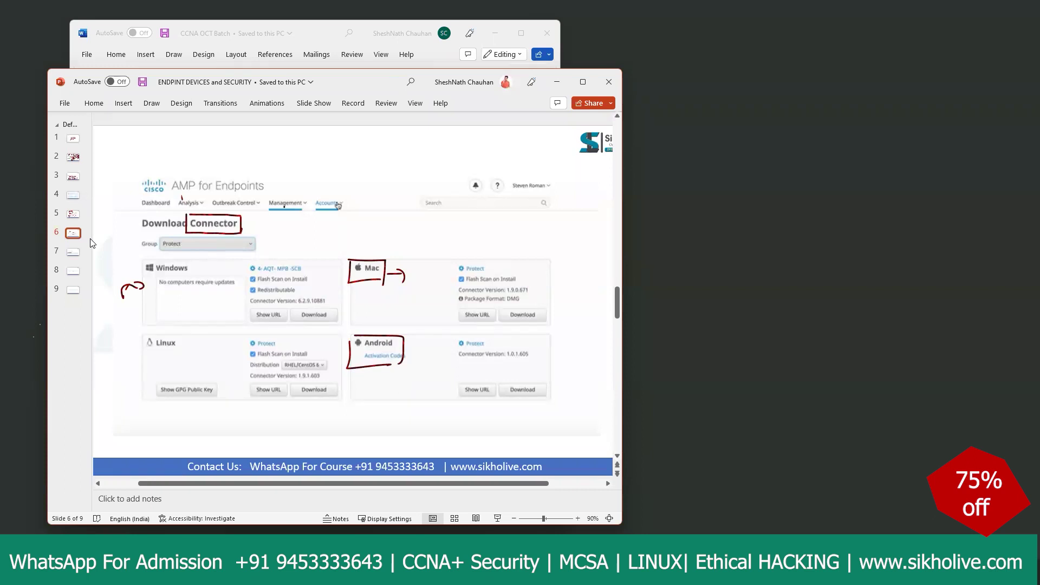
drag(197, 166, 220, 149)
Step: Scroll between slides, then minimize PowerPoint to leave the Word document showing
scroll(92, 243, up, 2)
scroll(280, 234, down, 4)
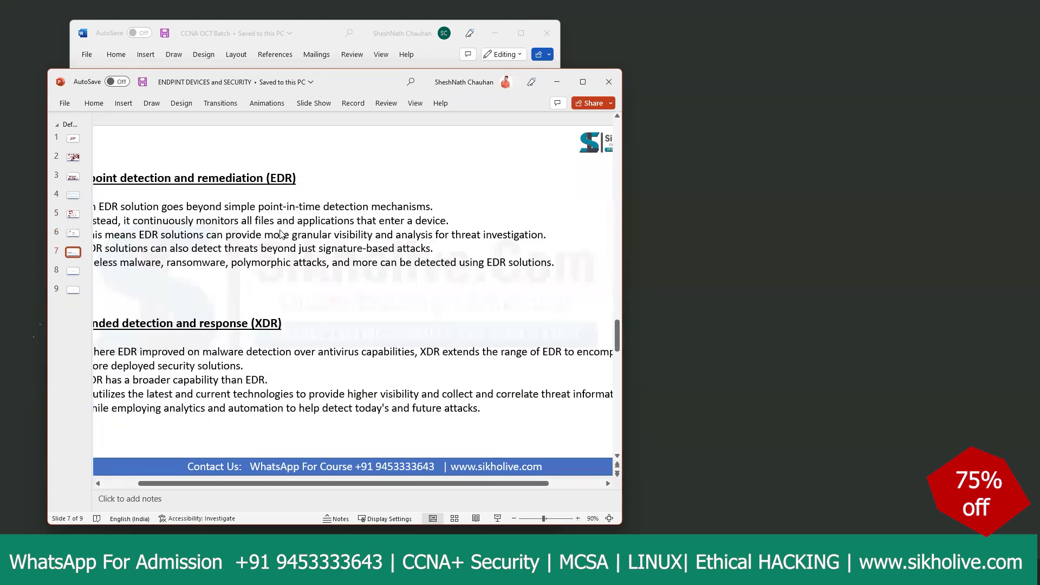
scroll(281, 234, up, 2)
scroll(280, 234, down, 2)
scroll(135, 255, up, 2)
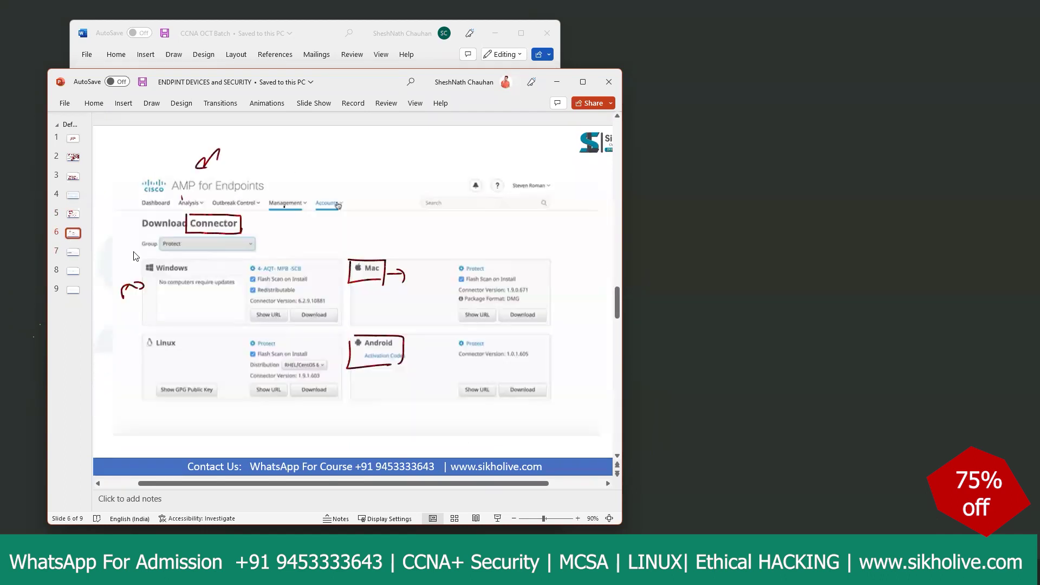
click(554, 83)
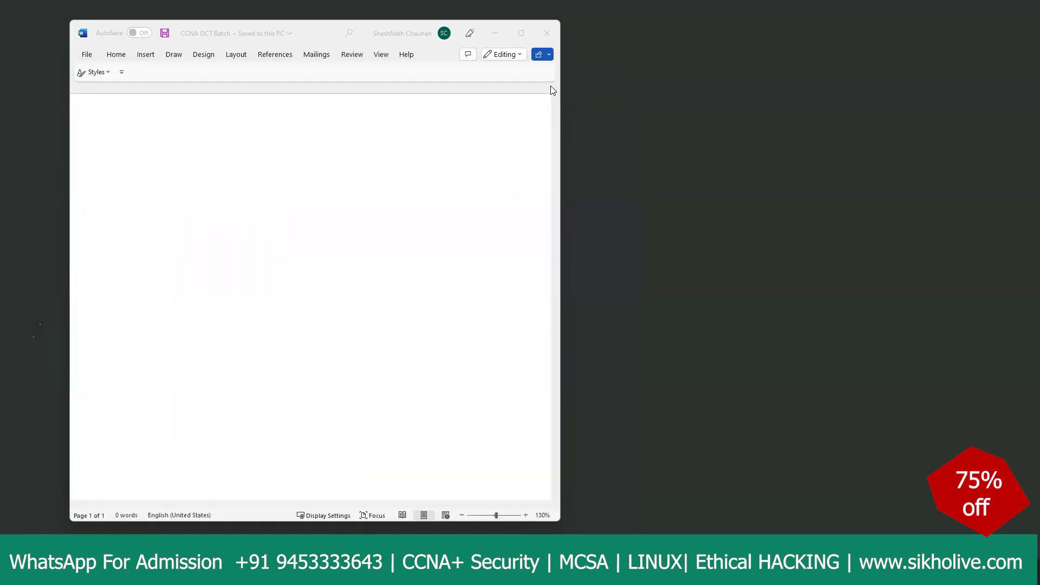
Step: Return to the Cisco AMP page in Chrome and follow 'Request a free trial'
mouse_move(402, 574)
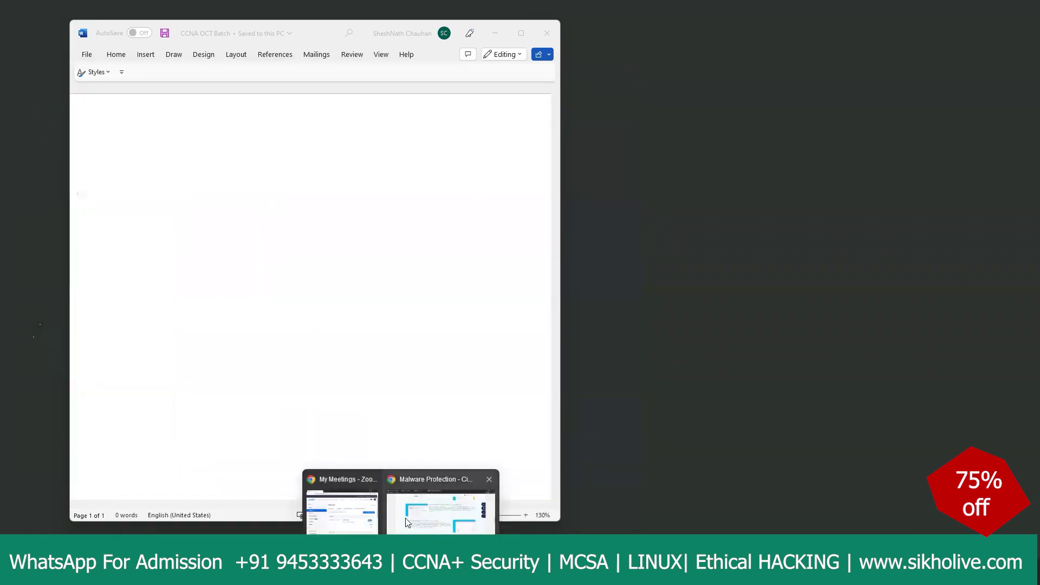
click(429, 522)
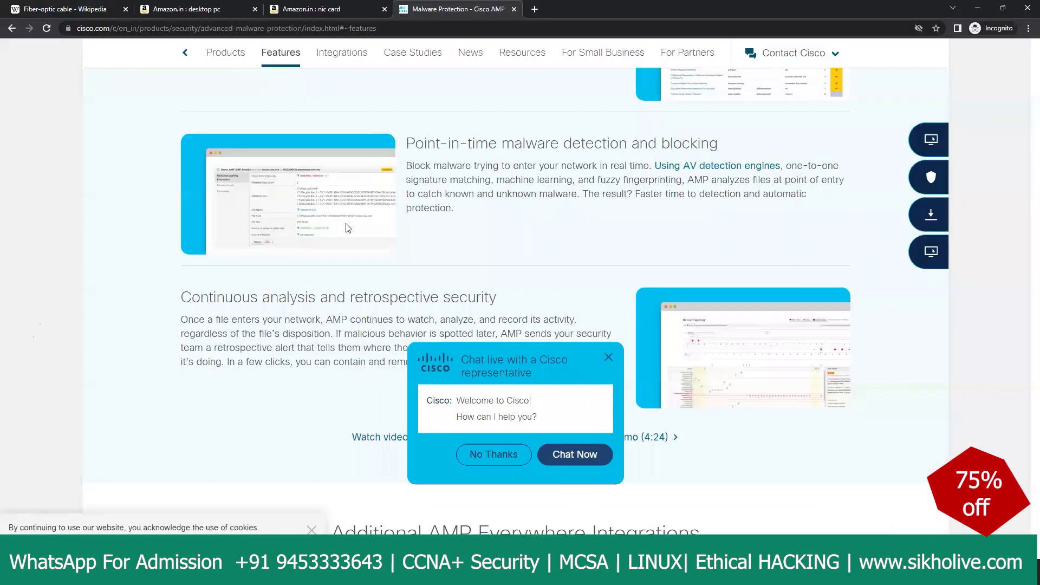
scroll(453, 215, up, 8)
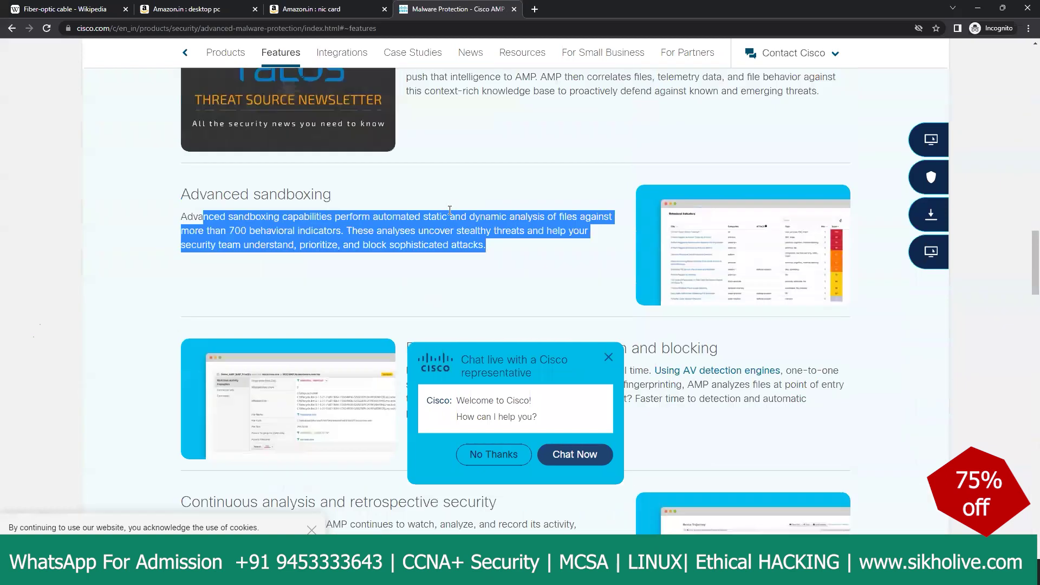
scroll(449, 205, up, 3)
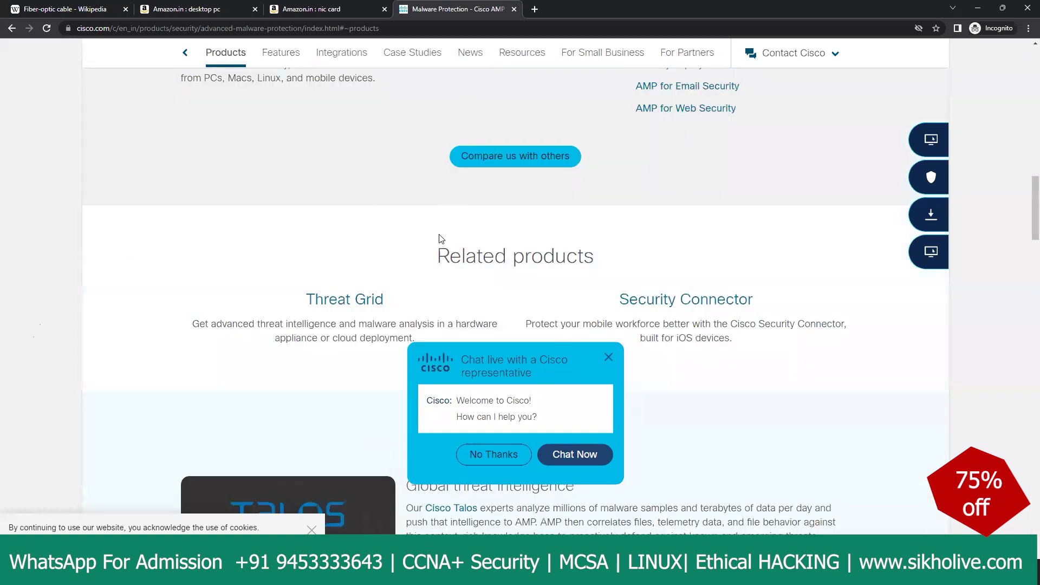
scroll(487, 214, up, 15)
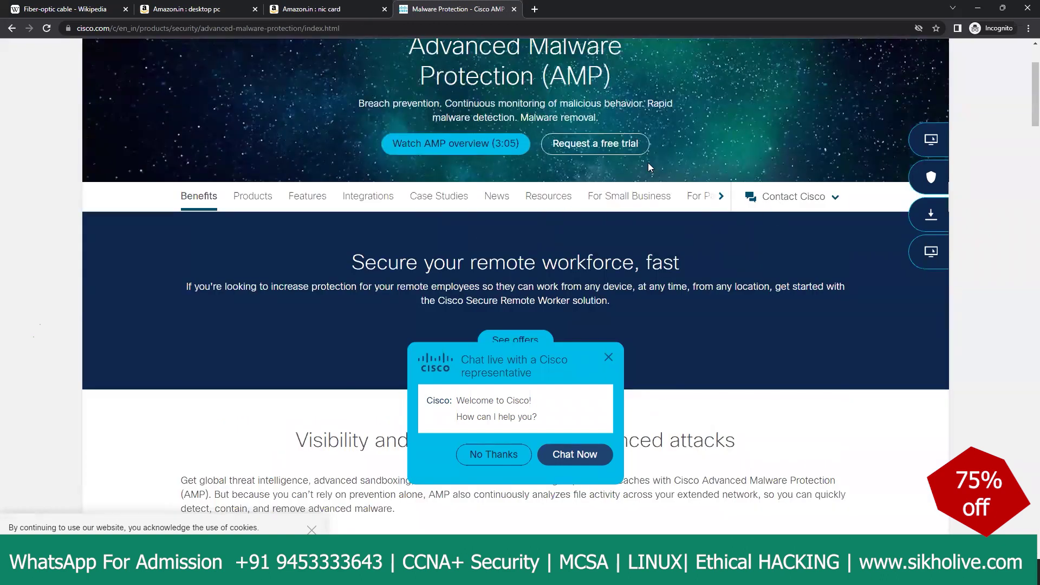
click(590, 149)
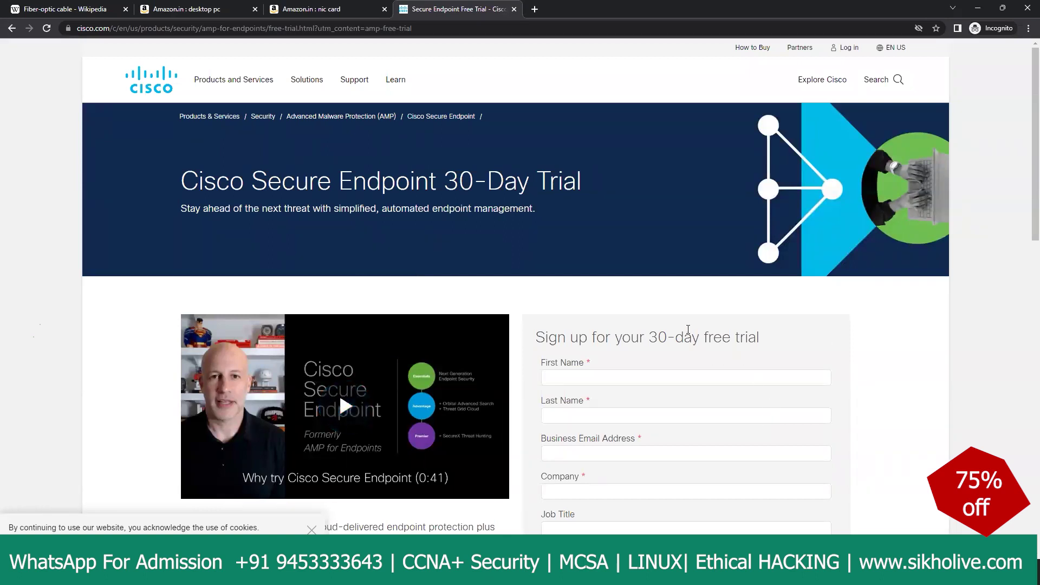
Step: Scroll the Secure Endpoint trial page, highlighting its heading and first benefit bullet
scroll(601, 306, down, 1)
scroll(597, 304, down, 9)
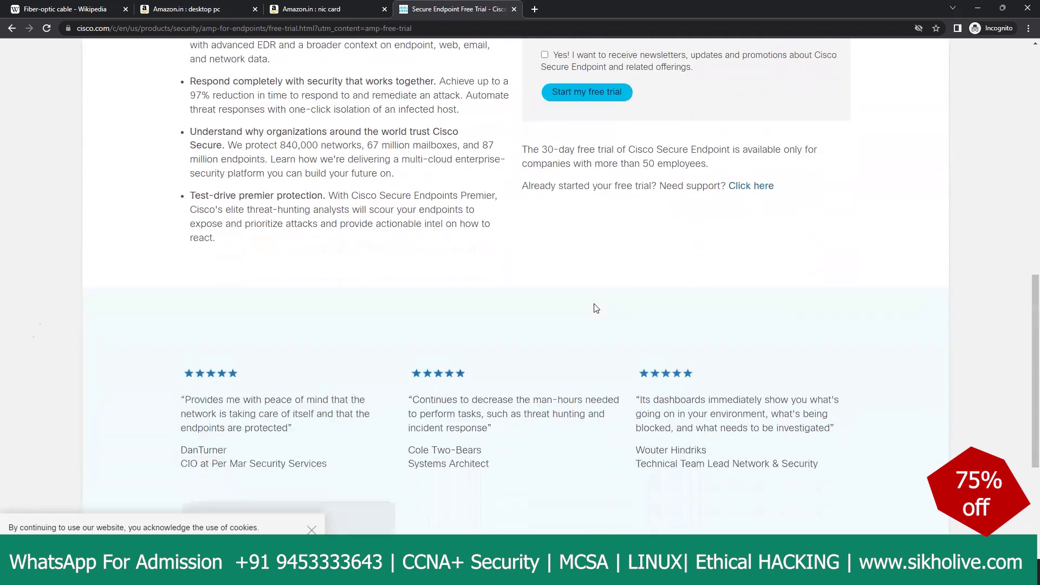
scroll(563, 274, up, 4)
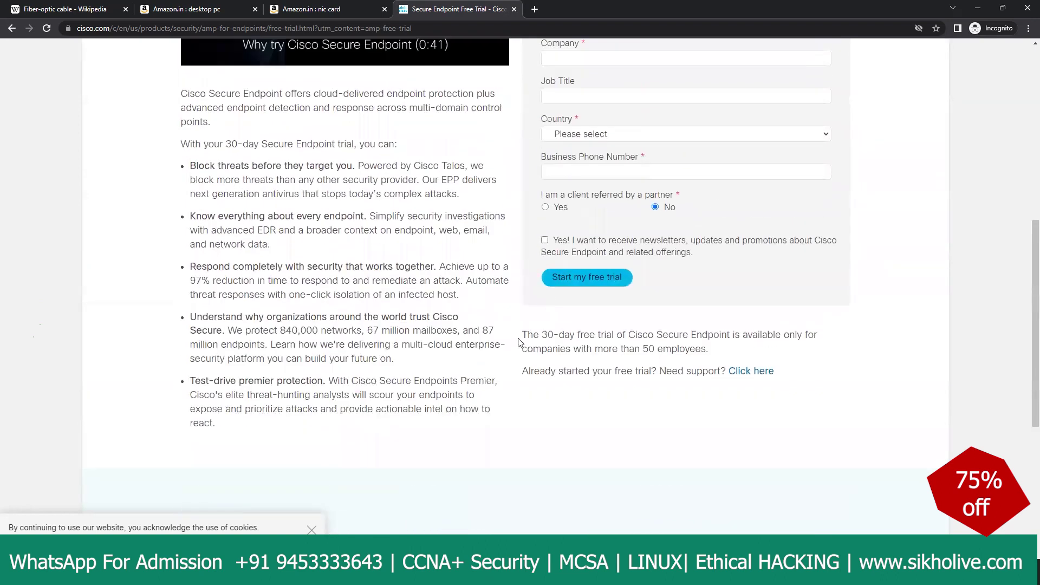
scroll(518, 338, up, 8)
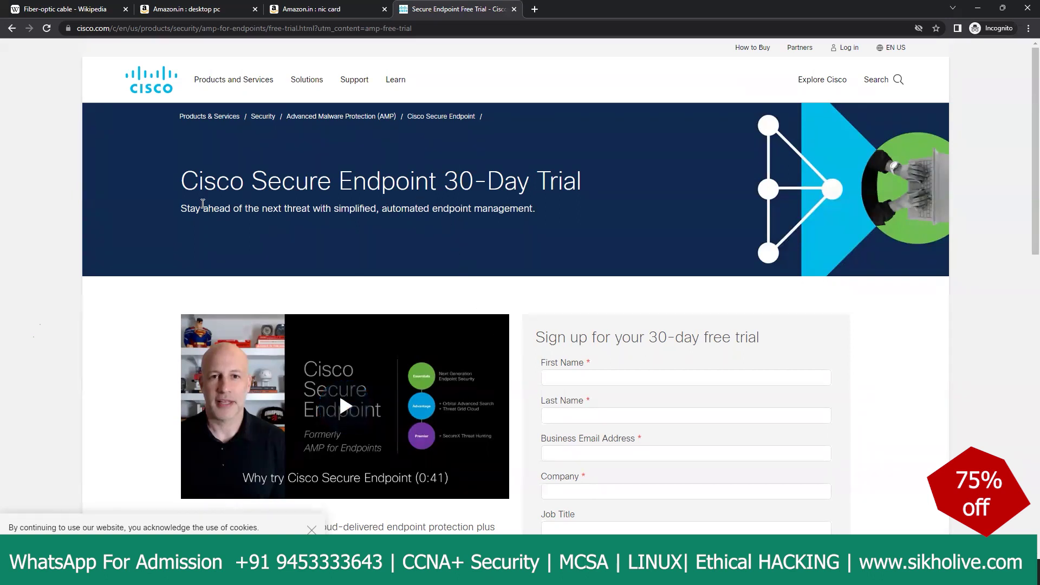
drag(204, 209, 409, 181)
scroll(407, 294, down, 3)
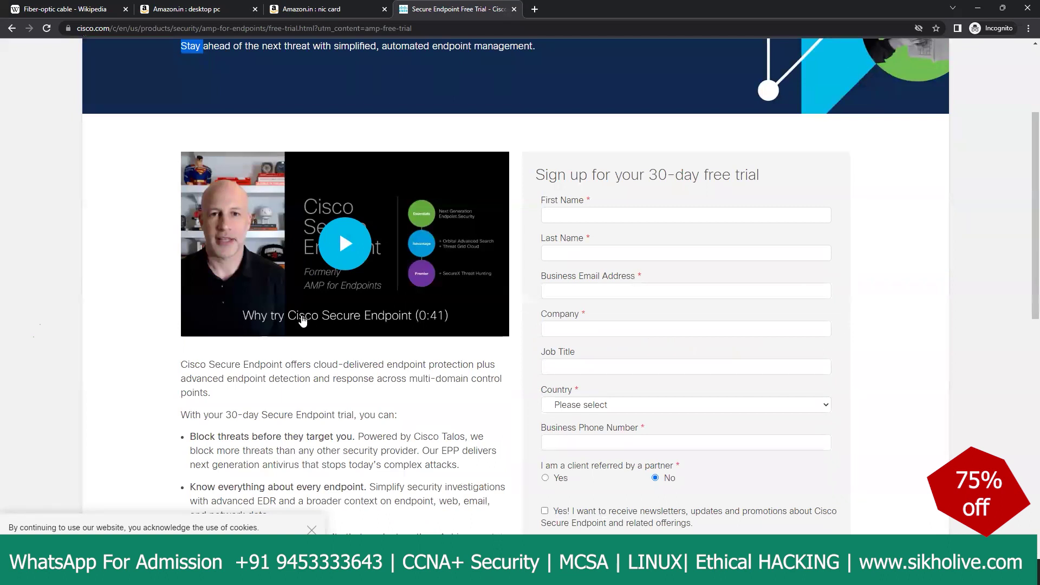
scroll(292, 307, down, 3)
drag(190, 274, 357, 272)
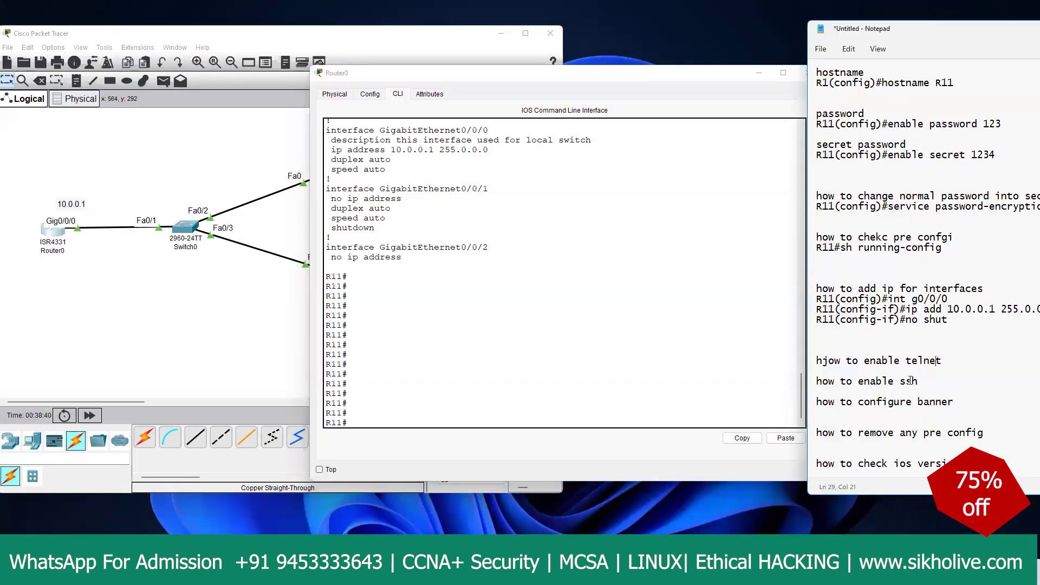
Step: Fix 'hjow' to 'how' in the telnet note and shift Notepad so full lines show
drag(923, 381, 802, 360)
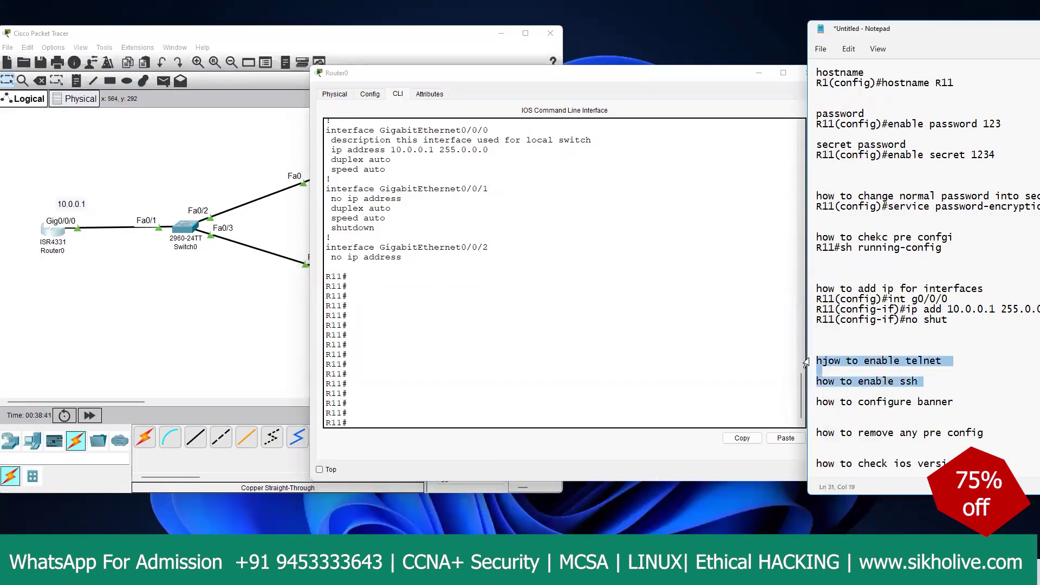
click(829, 361)
key(BackSpace)
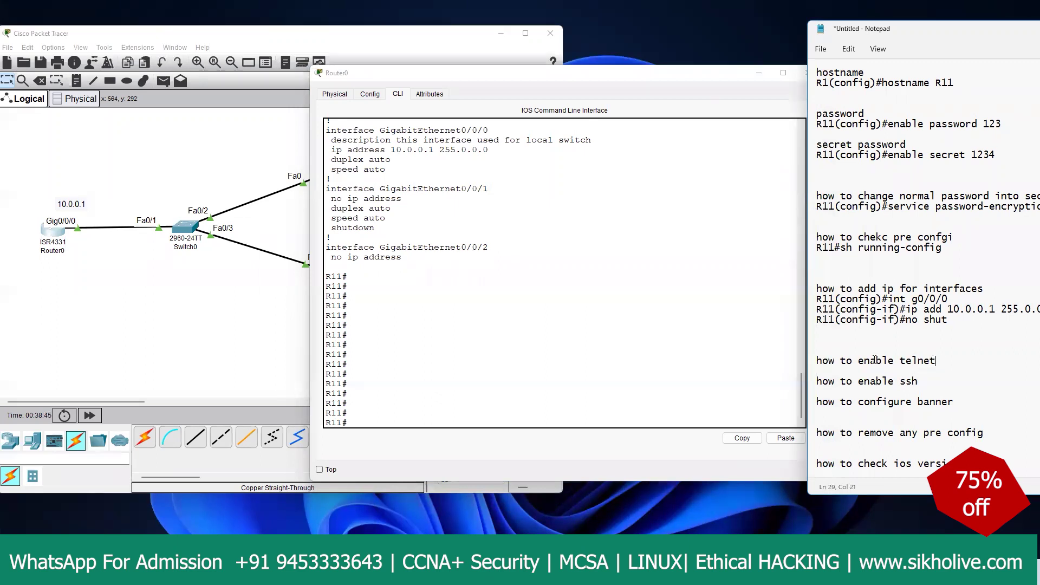
triple_click(888, 360)
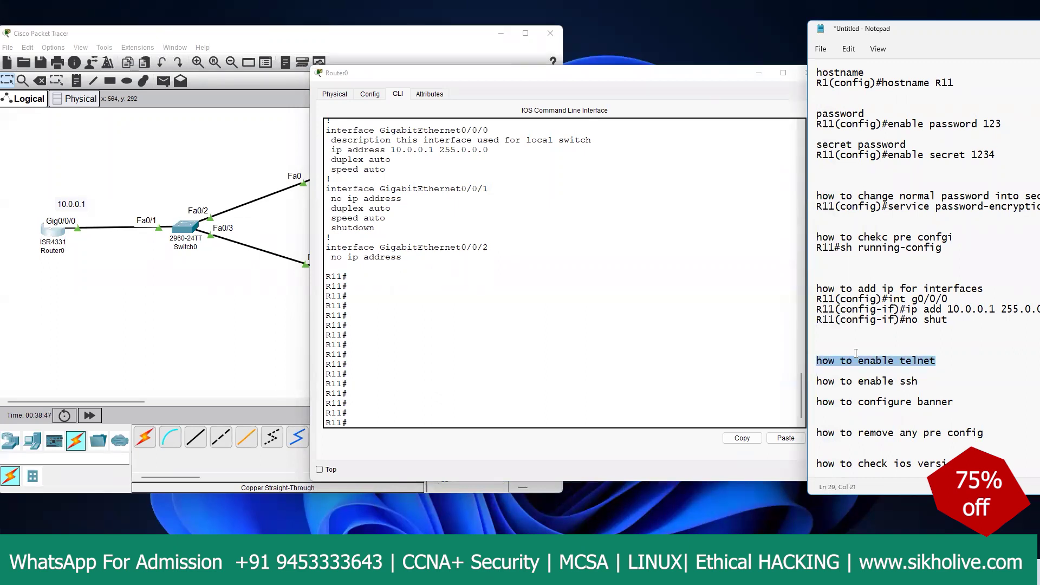
click(928, 381)
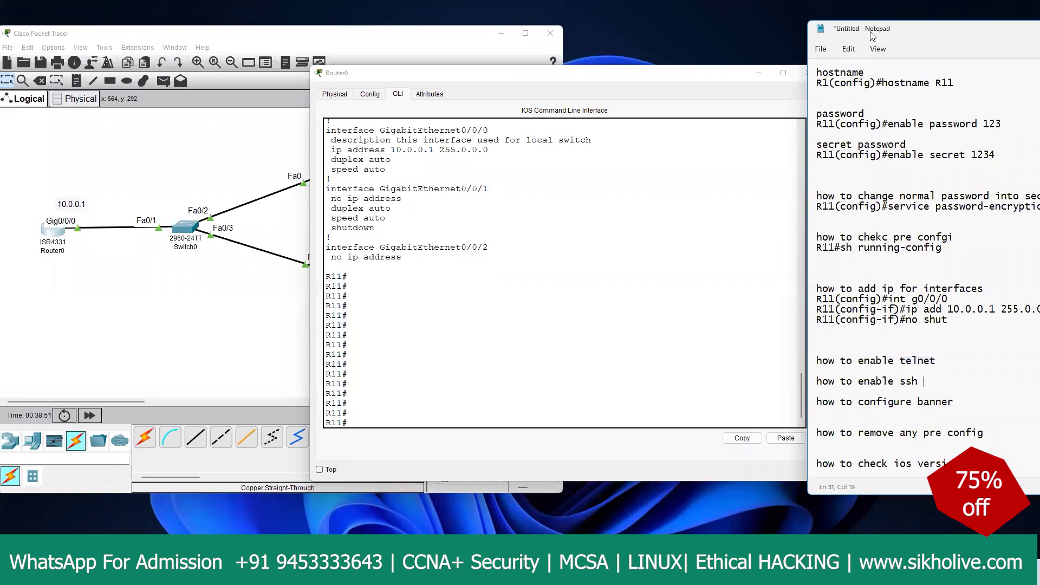
drag(868, 34, 730, 32)
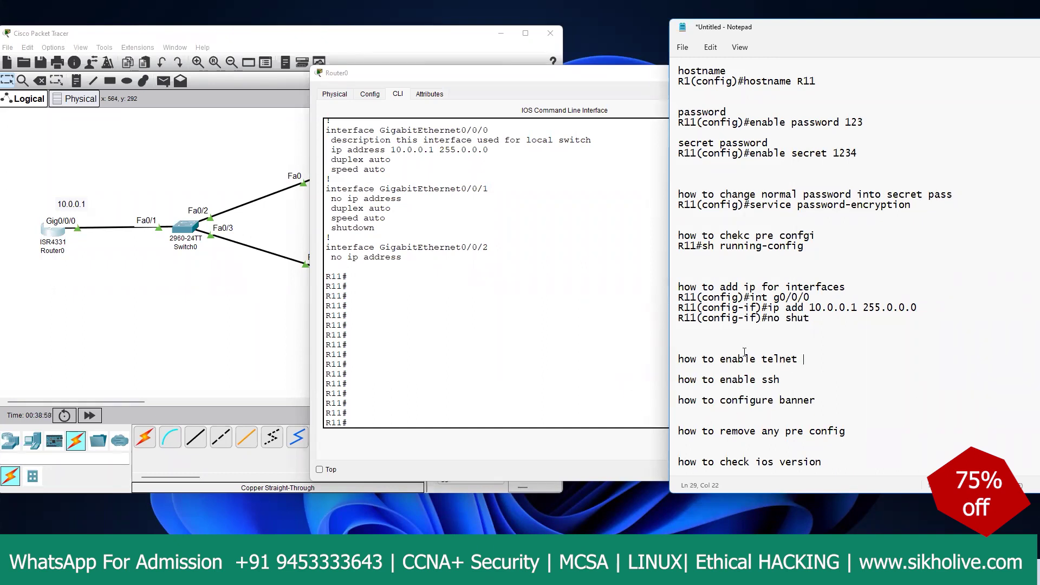
Step: Bring the topology forward and circle PC1 at 10.0.0.200 with an arrow
click(541, 338)
click(211, 316)
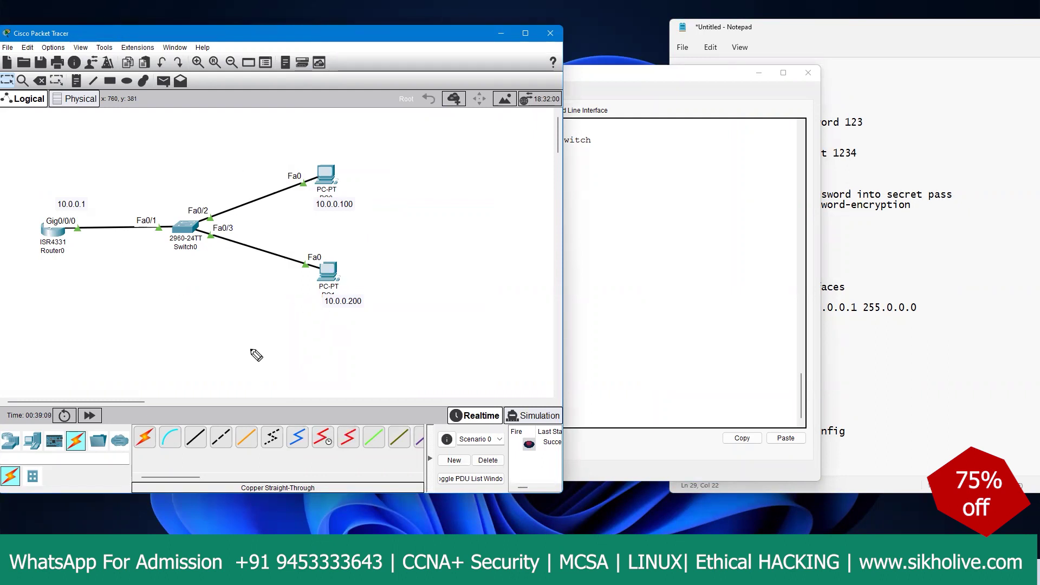
mouse_move(325, 256)
mouse_down()
mouse_move(381, 279)
mouse_move(370, 278)
mouse_up()
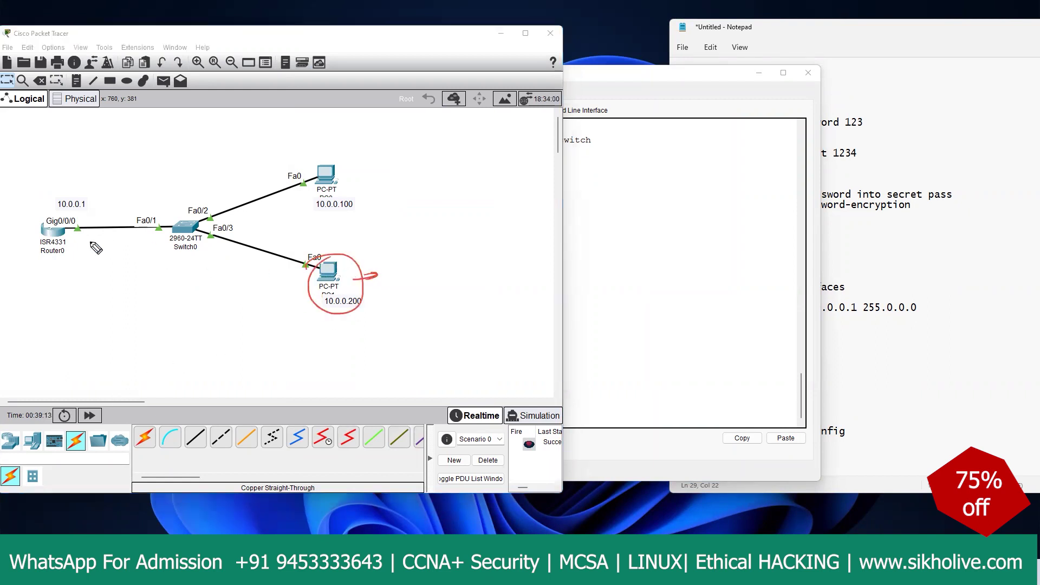
drag(48, 267, 72, 261)
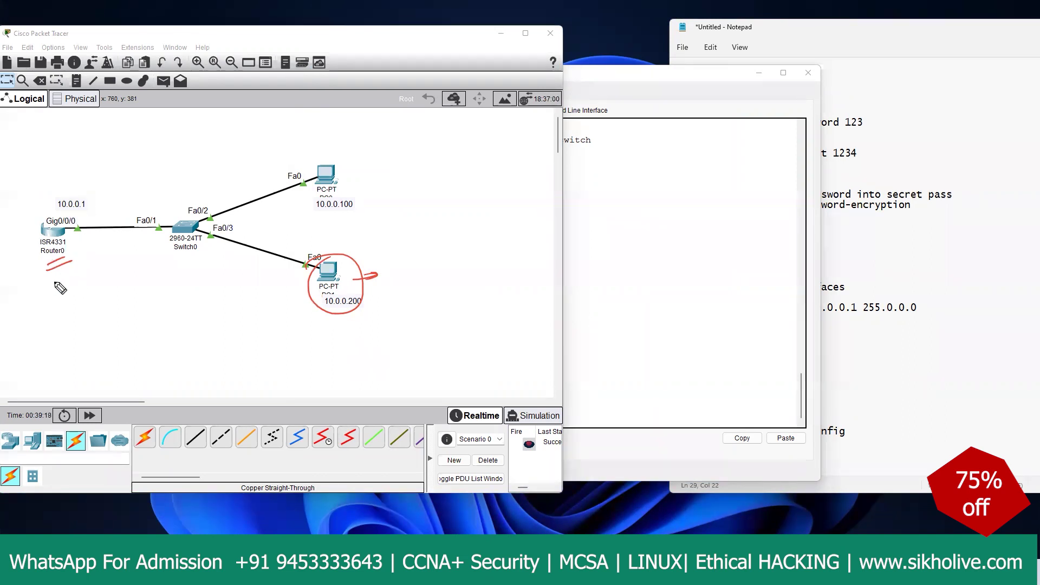
mouse_move(48, 280)
mouse_down()
mouse_move(40, 307)
mouse_move(70, 303)
mouse_move(68, 292)
mouse_move(74, 300)
mouse_move(74, 342)
mouse_up()
drag(67, 349, 57, 353)
mouse_move(70, 254)
mouse_down()
mouse_move(102, 244)
mouse_move(69, 234)
mouse_move(186, 231)
mouse_move(216, 253)
mouse_move(301, 277)
mouse_up()
mouse_move(90, 243)
mouse_down()
mouse_move(74, 235)
mouse_move(131, 265)
mouse_move(128, 282)
mouse_move(187, 271)
mouse_move(126, 279)
mouse_move(154, 295)
mouse_move(196, 286)
mouse_up()
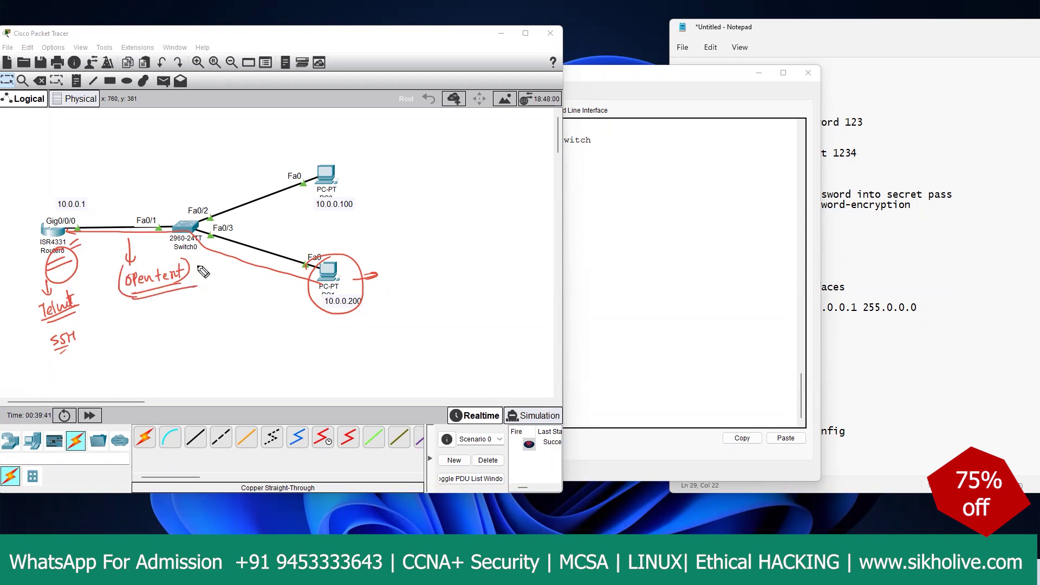
mouse_move(199, 244)
mouse_down()
mouse_move(201, 270)
mouse_move(204, 239)
mouse_up()
drag(348, 274, 382, 250)
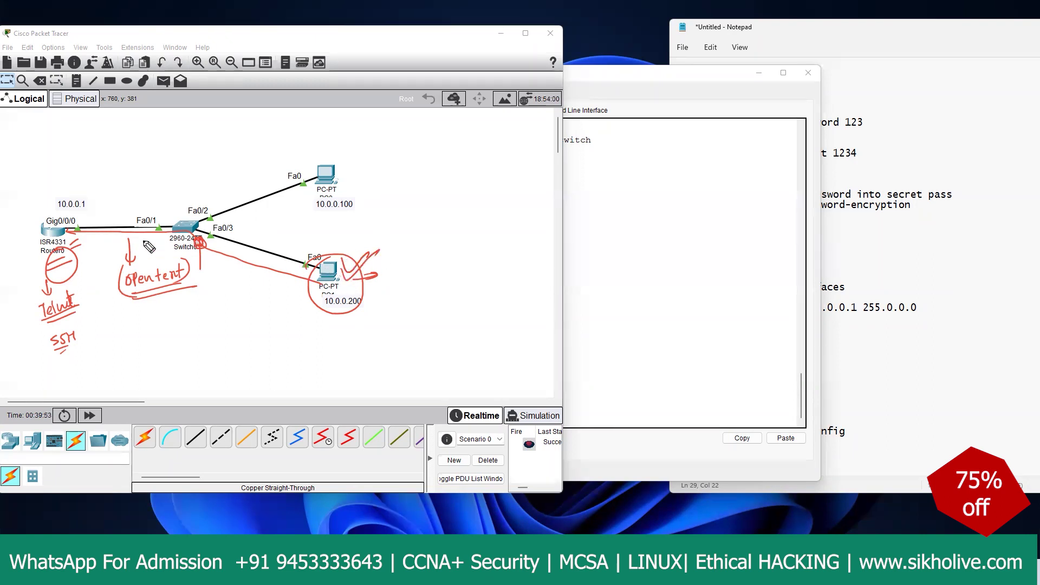
drag(111, 230, 116, 222)
mouse_move(75, 330)
mouse_down()
mouse_move(129, 293)
mouse_move(156, 330)
mouse_move(199, 335)
mouse_move(200, 324)
mouse_move(224, 321)
mouse_move(160, 332)
mouse_move(197, 313)
mouse_up()
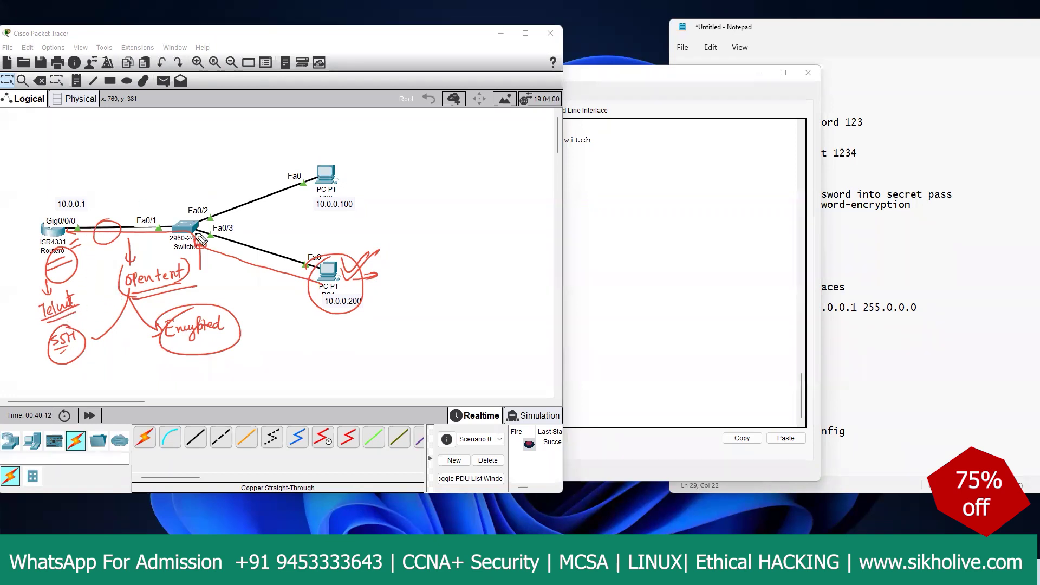
mouse_move(82, 297)
mouse_down()
mouse_move(94, 328)
mouse_move(101, 320)
mouse_move(91, 336)
mouse_move(72, 332)
mouse_move(83, 370)
mouse_move(96, 351)
mouse_up()
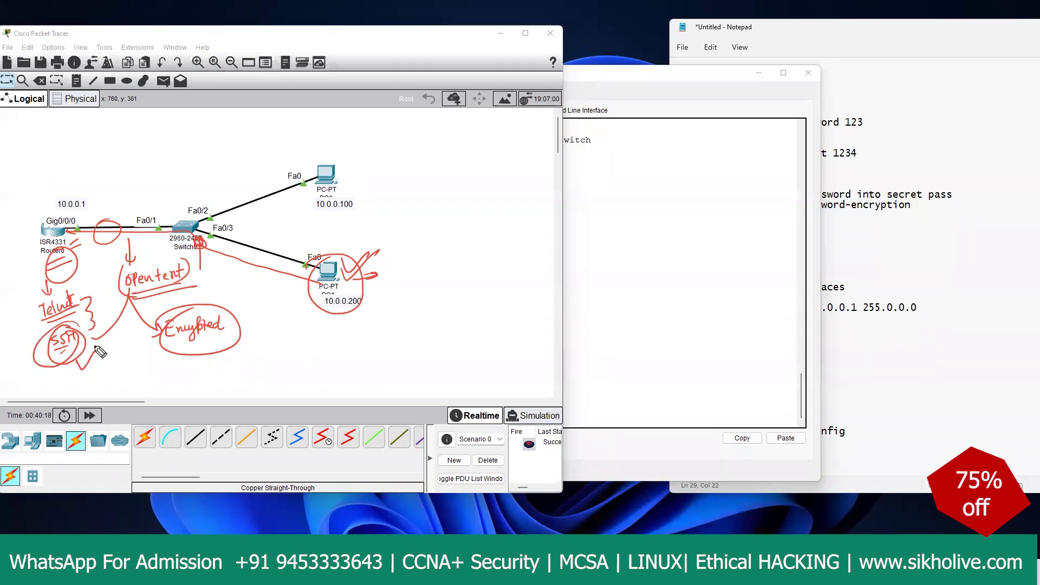
mouse_move(79, 324)
mouse_down()
mouse_move(89, 374)
mouse_move(64, 338)
mouse_up()
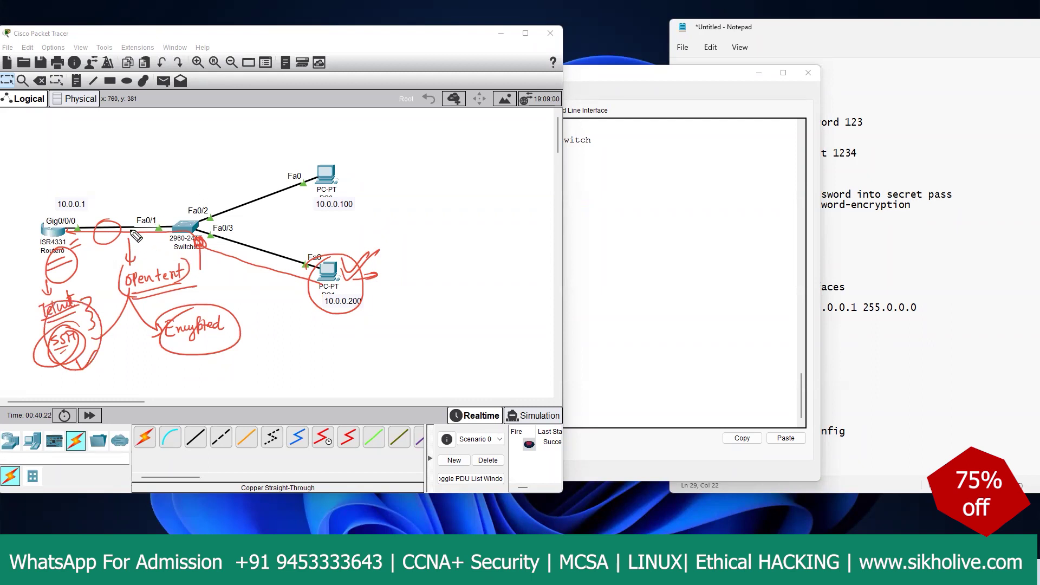
key(Escape)
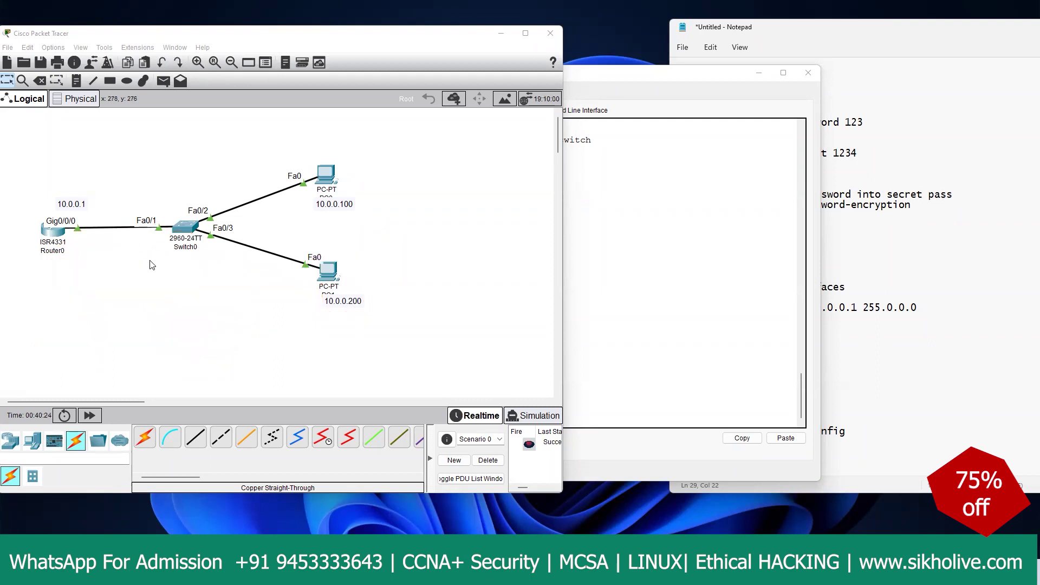
Step: In Router0's CLI, enter global configuration mode with 'conf t'
click(599, 225)
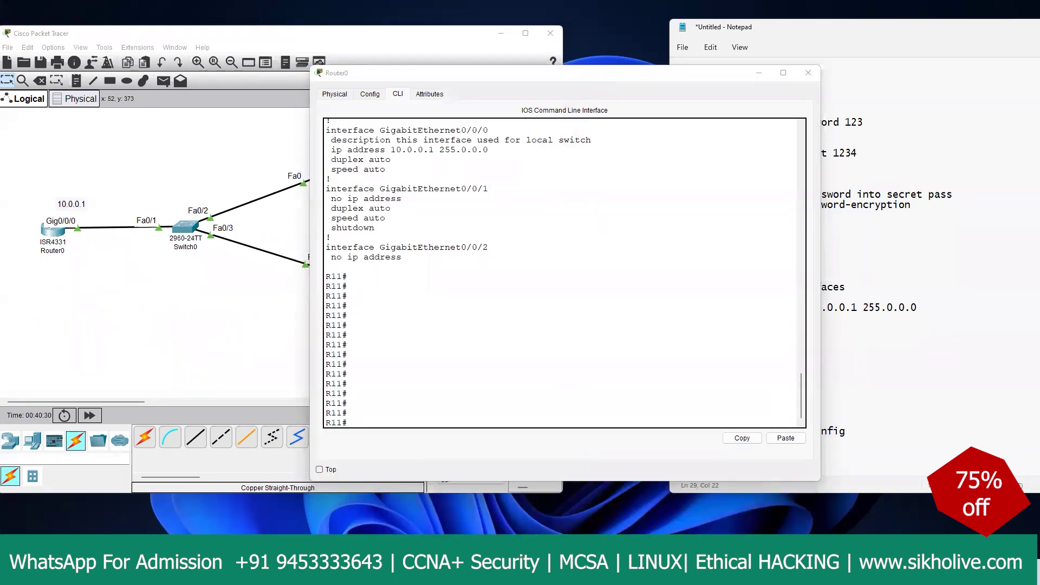
click(375, 228)
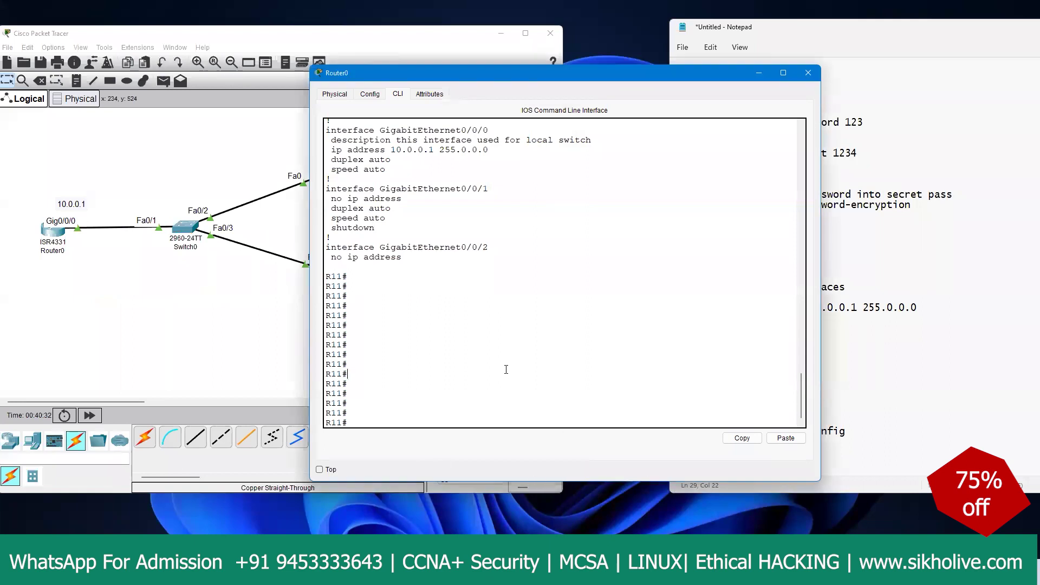
text(conf t)
key(Return)
key(Return)
key(Return)
key(Return)
key(Return)
key(Return)
key(Return)
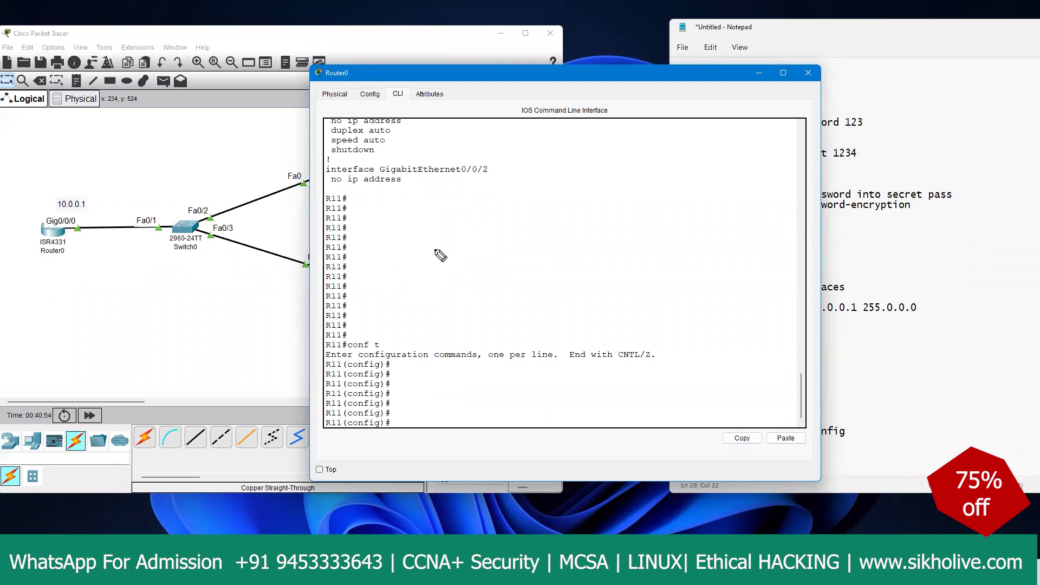
Step: Annotate the enable secret and enable password lines in ink, then clear the annotations
mouse_move(450, 238)
mouse_down()
mouse_move(450, 254)
mouse_move(493, 243)
mouse_up()
drag(433, 274, 509, 245)
drag(440, 293, 443, 302)
drag(451, 293, 462, 296)
mouse_move(434, 247)
mouse_down()
mouse_move(427, 264)
mouse_move(470, 297)
mouse_move(498, 291)
mouse_up()
mouse_move(510, 244)
mouse_down()
mouse_move(520, 282)
mouse_move(513, 267)
mouse_move(477, 270)
mouse_move(498, 301)
mouse_move(513, 281)
mouse_move(579, 271)
mouse_up()
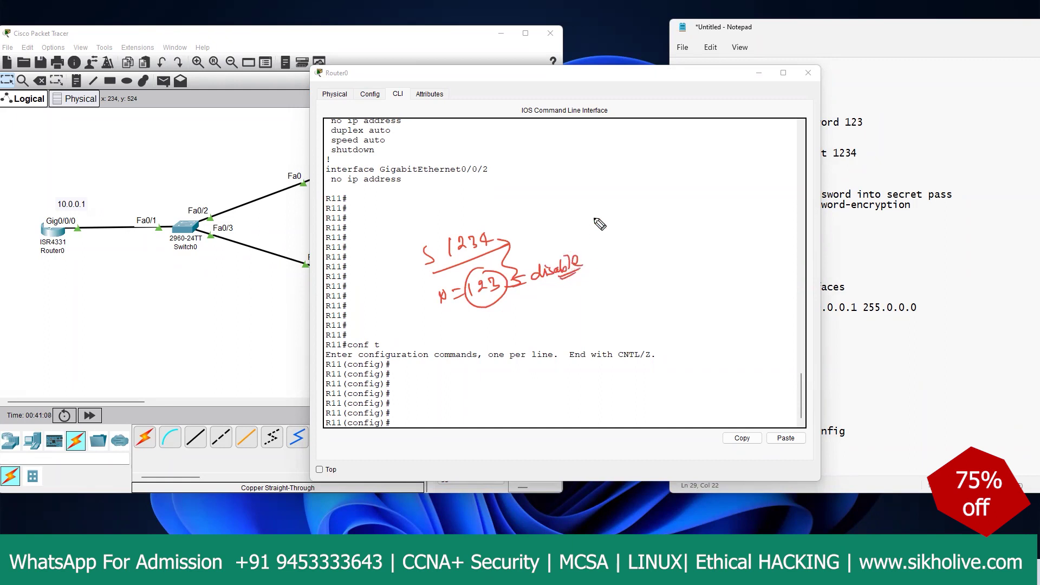
mouse_move(487, 226)
mouse_down()
mouse_move(504, 240)
mouse_move(533, 214)
mouse_move(561, 217)
mouse_move(480, 225)
mouse_move(507, 201)
mouse_move(553, 197)
mouse_move(533, 213)
mouse_move(555, 198)
mouse_move(519, 217)
mouse_move(562, 196)
mouse_move(566, 262)
mouse_up()
drag(513, 299, 488, 308)
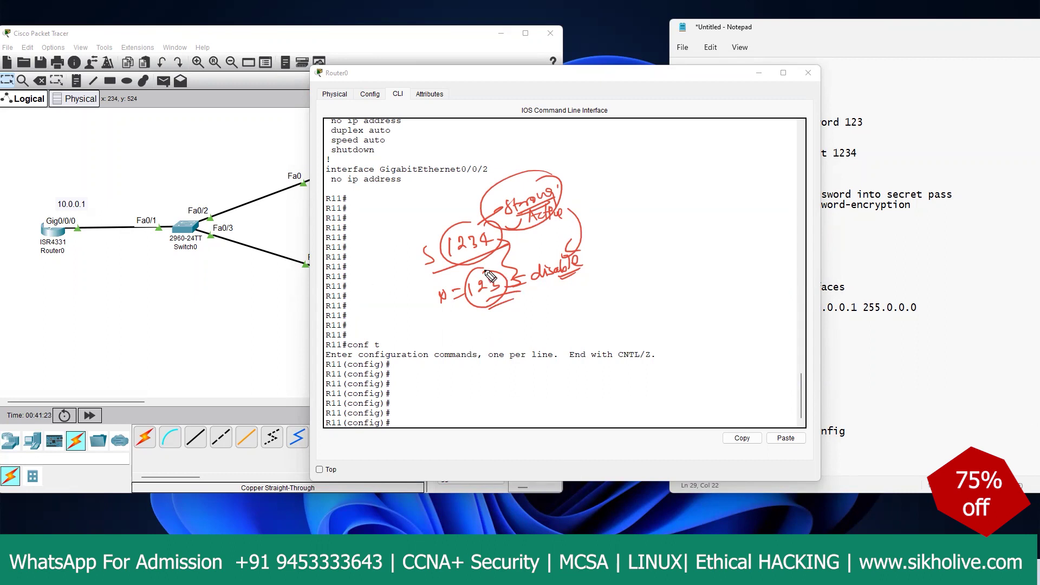
key(e)
click(449, 372)
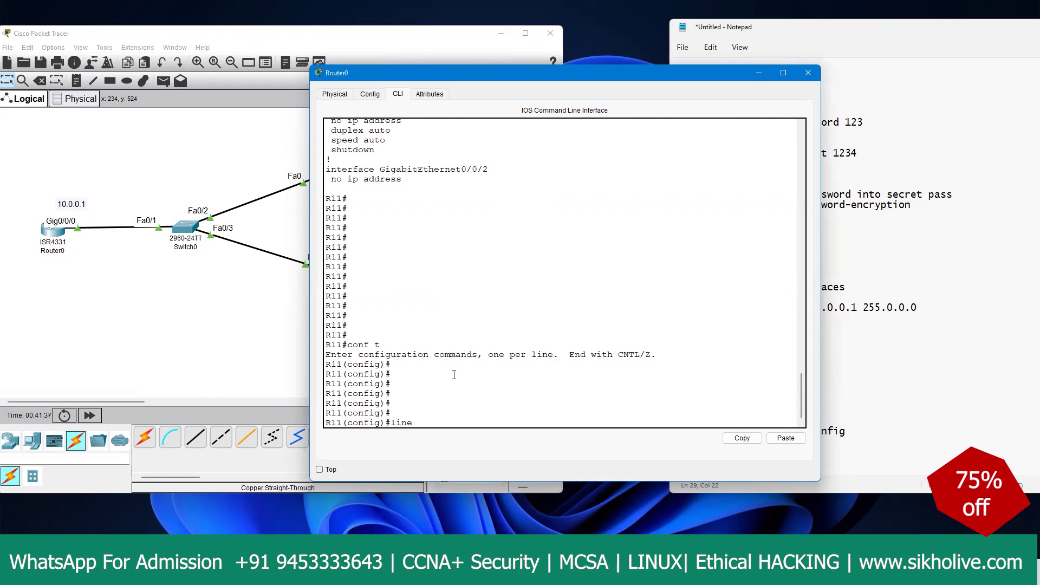
Step: Enter 'line vty 0' and set a login password on the VTY line
text(ty ?)
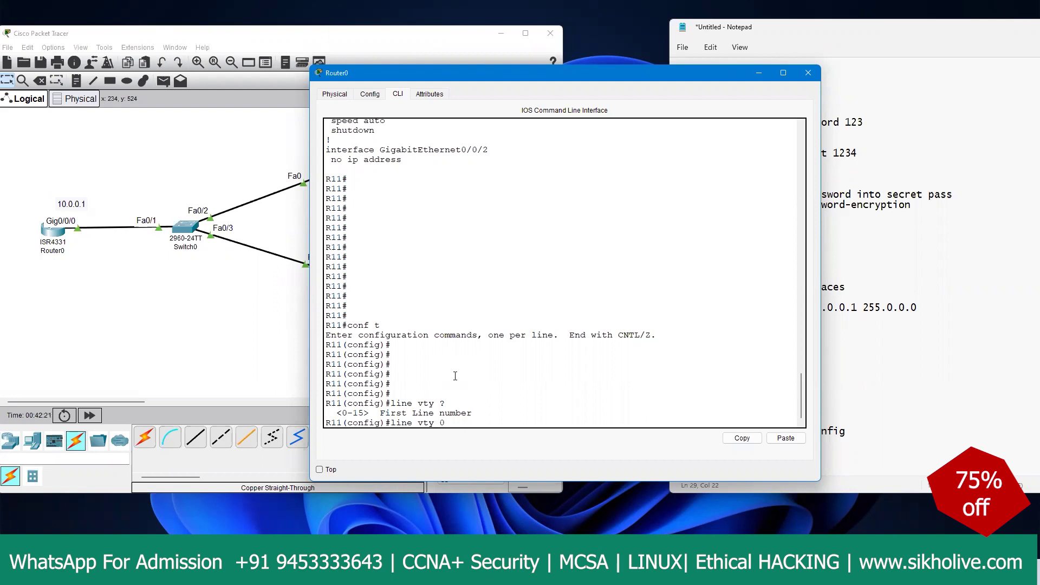
key(Return)
text(pass)
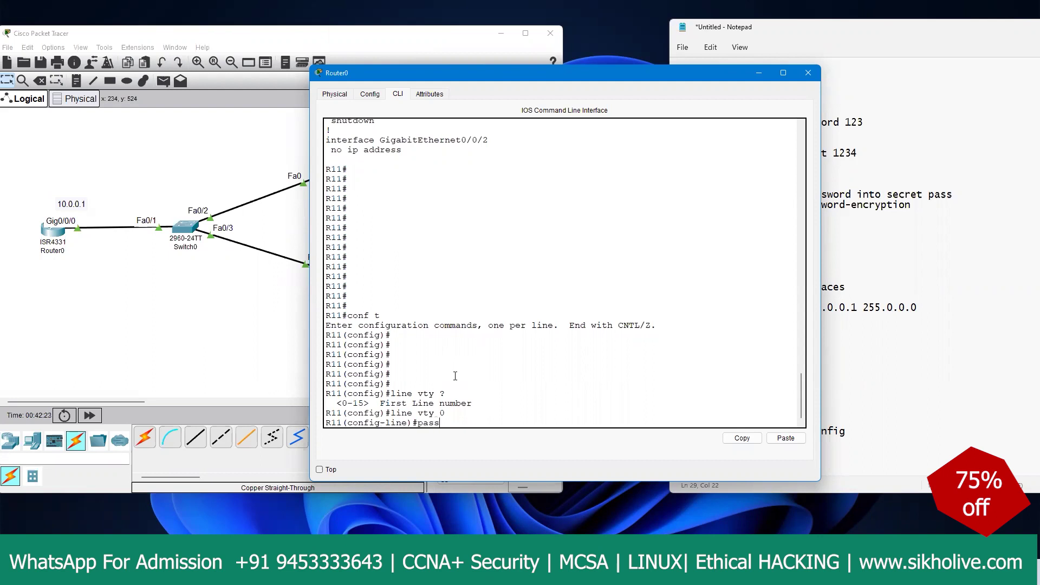
text(word 12345)
key(Return)
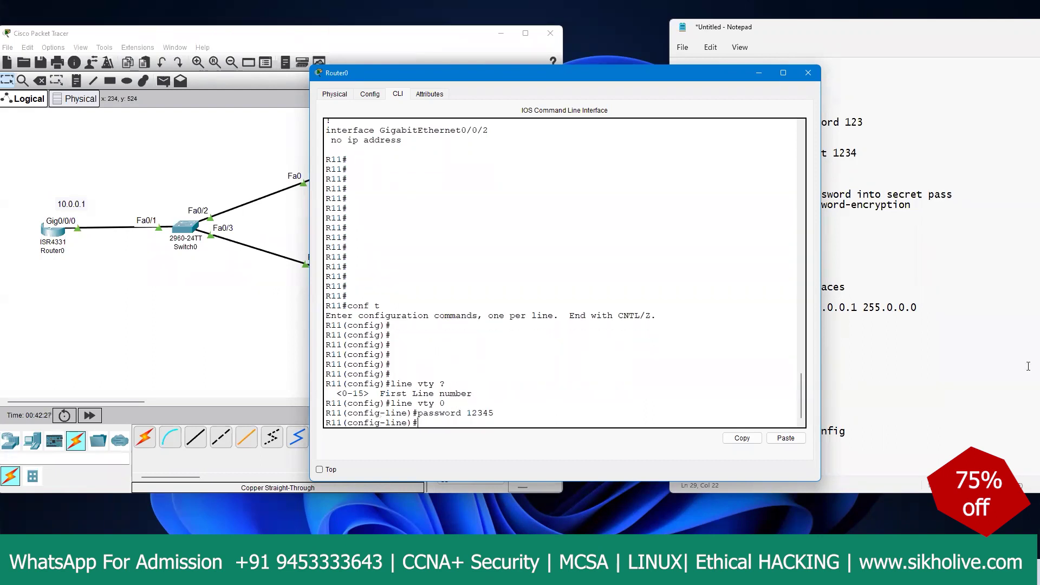
Step: Highlight the line vty 0 and password commands for emphasis
drag(445, 403, 326, 403)
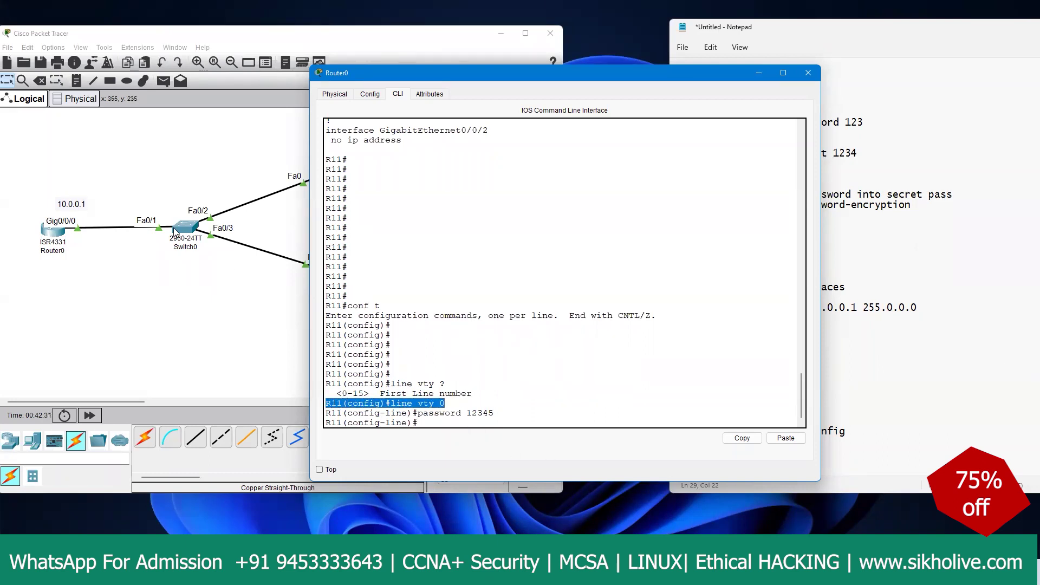
click(440, 403)
drag(455, 404, 327, 403)
click(460, 408)
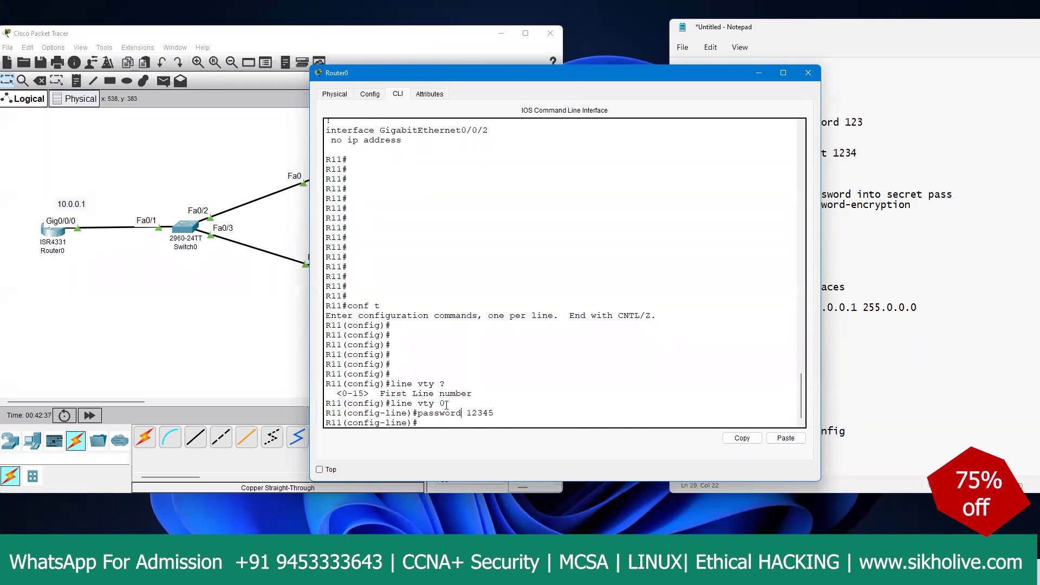
drag(445, 404, 321, 401)
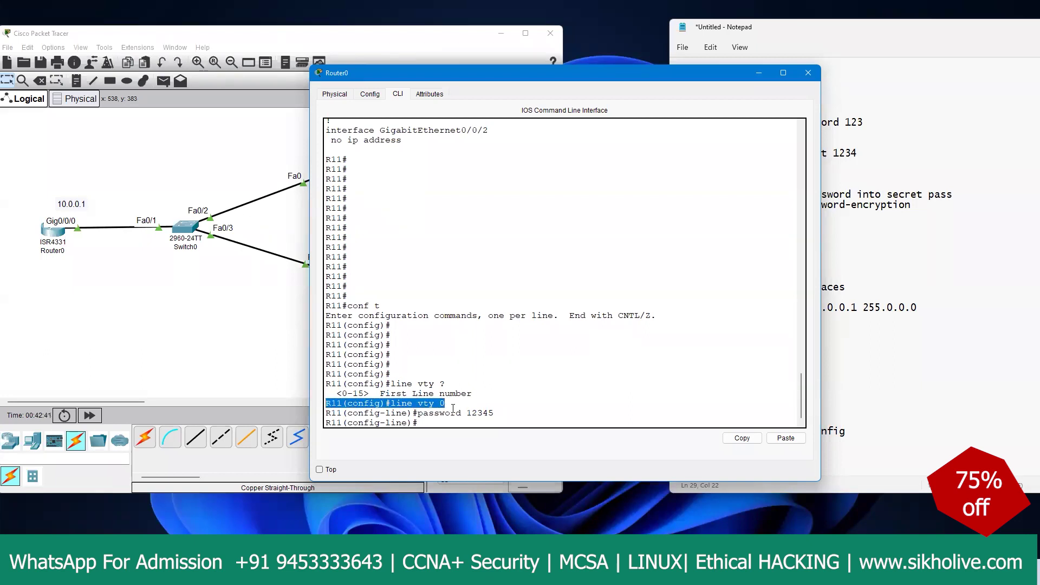
click(510, 408)
drag(497, 412, 327, 401)
Step: Point out PC0 and PC1 on the topology, then highlight vty 0 in the CLI
click(268, 265)
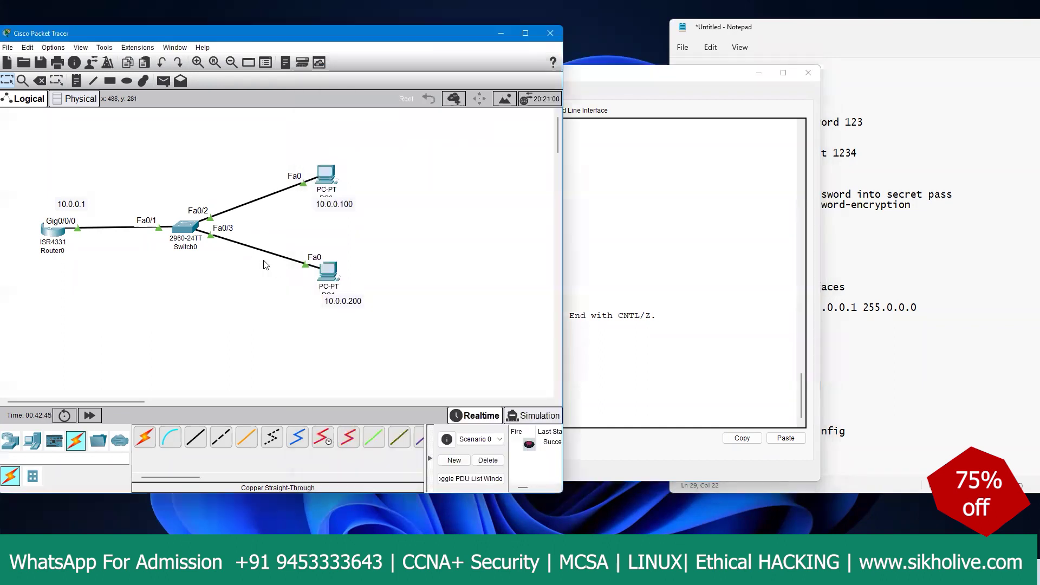
drag(371, 153, 303, 207)
drag(384, 259, 295, 311)
click(643, 285)
drag(418, 403, 445, 403)
click(430, 416)
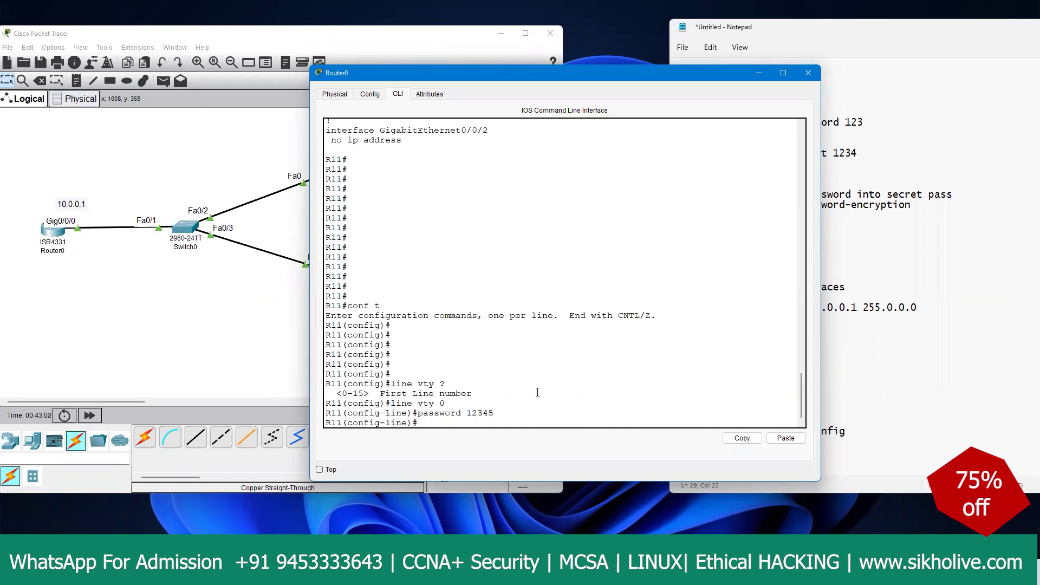
Step: Highlight the vty help output and commands, then return to the topology
drag(443, 404, 401, 404)
click(442, 433)
drag(380, 393, 433, 389)
click(424, 417)
key(Return)
key(Return)
key(Return)
key(Return)
key(Return)
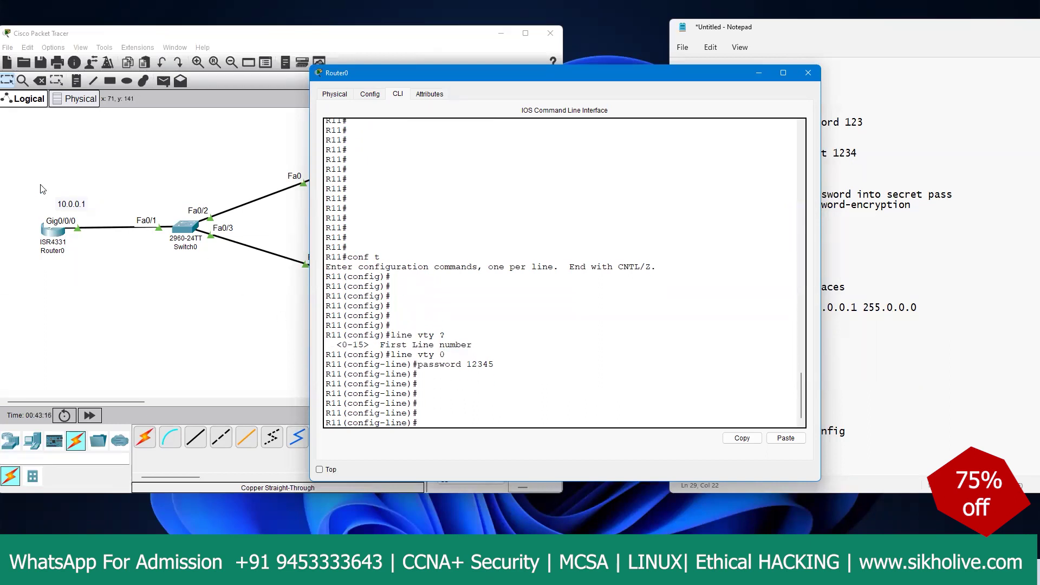
drag(390, 335, 494, 367)
click(217, 284)
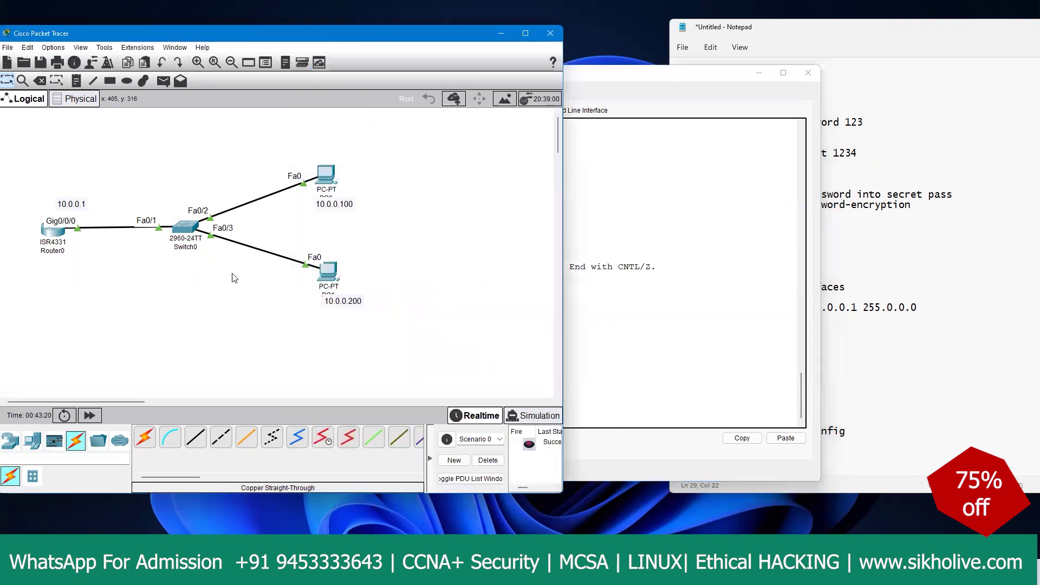
Step: From PC1's command prompt, ping 10.0.0.1 and confirm replies with 0% loss
click(332, 274)
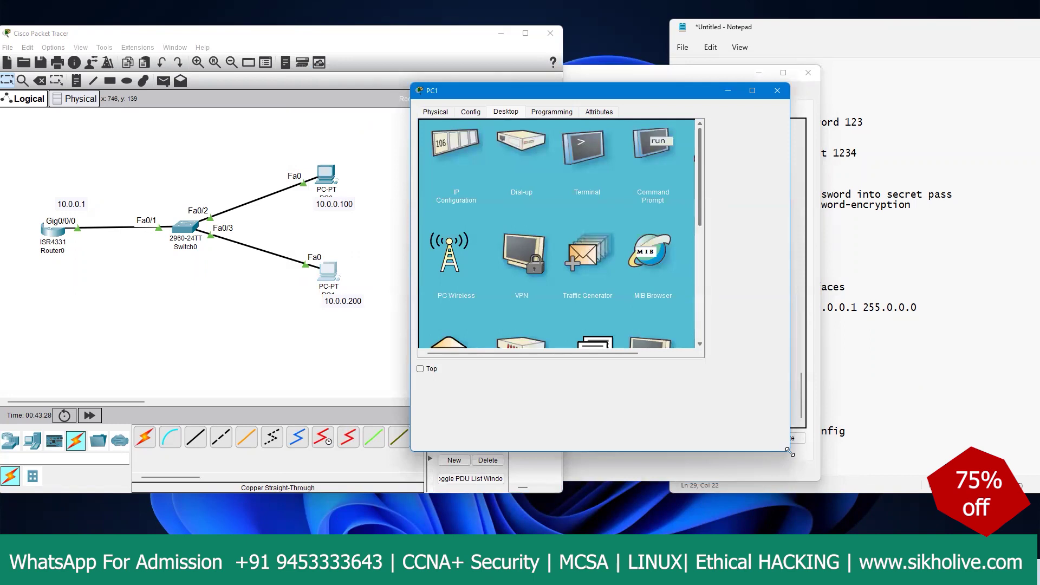
drag(789, 451, 870, 484)
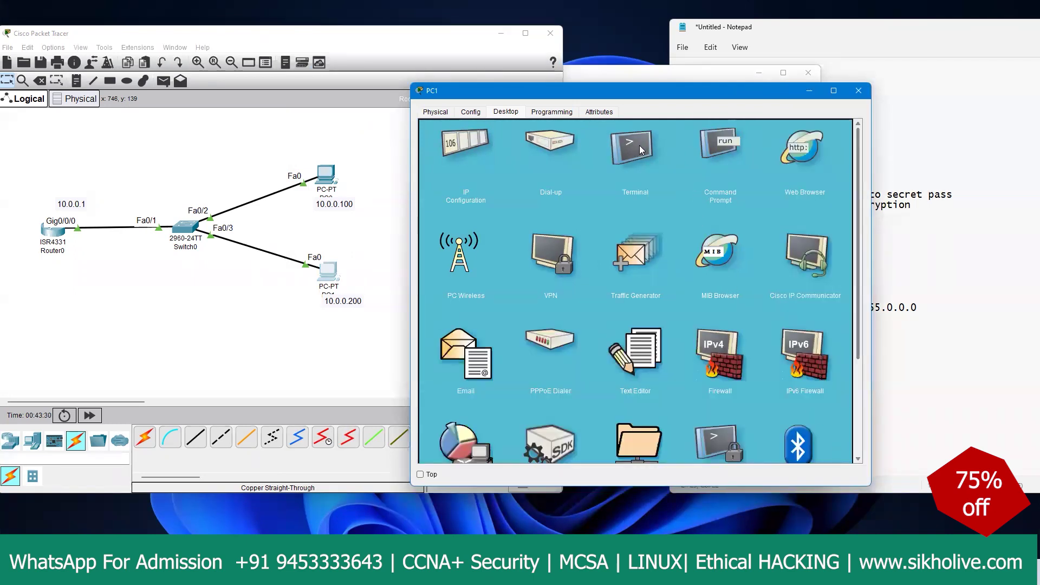
click(719, 147)
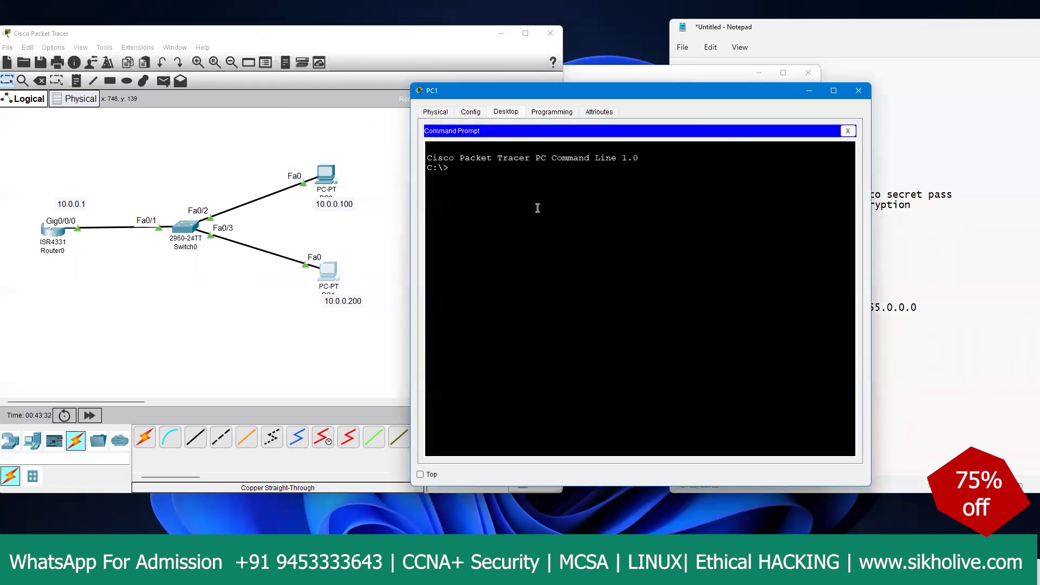
text(ping 10.0.0.1)
key(Return)
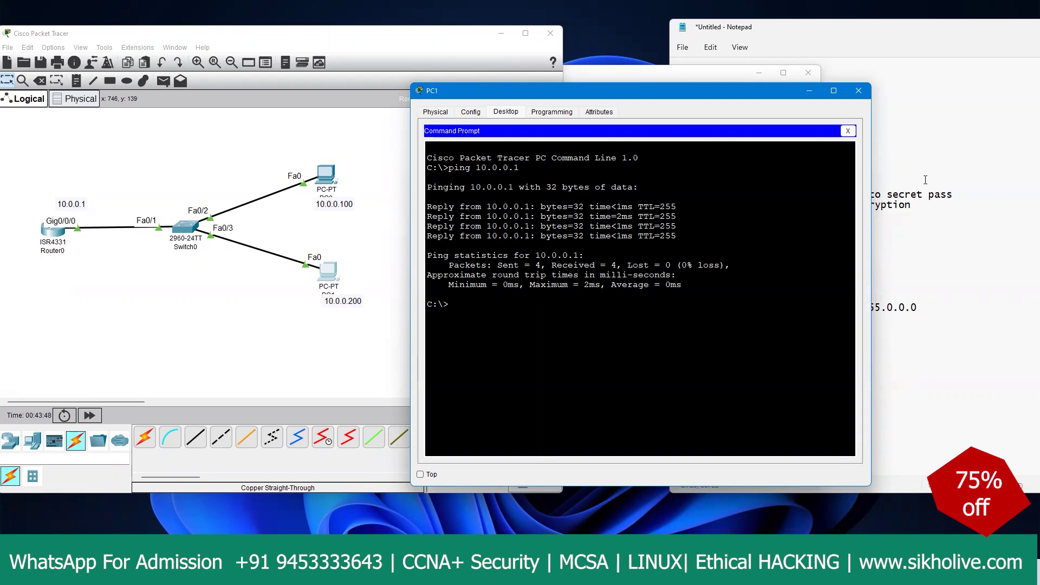
click(847, 131)
Step: Change PC1's default gateway from 0.0.0.0 to 10.0.0.1
click(458, 150)
drag(606, 190, 515, 185)
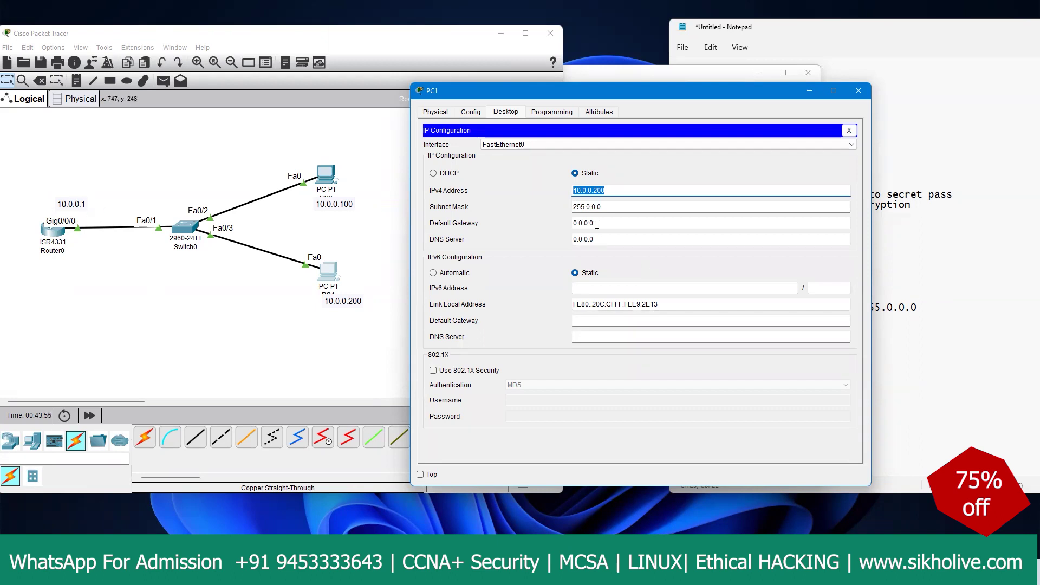
drag(592, 223, 543, 223)
text(10.0.0.1)
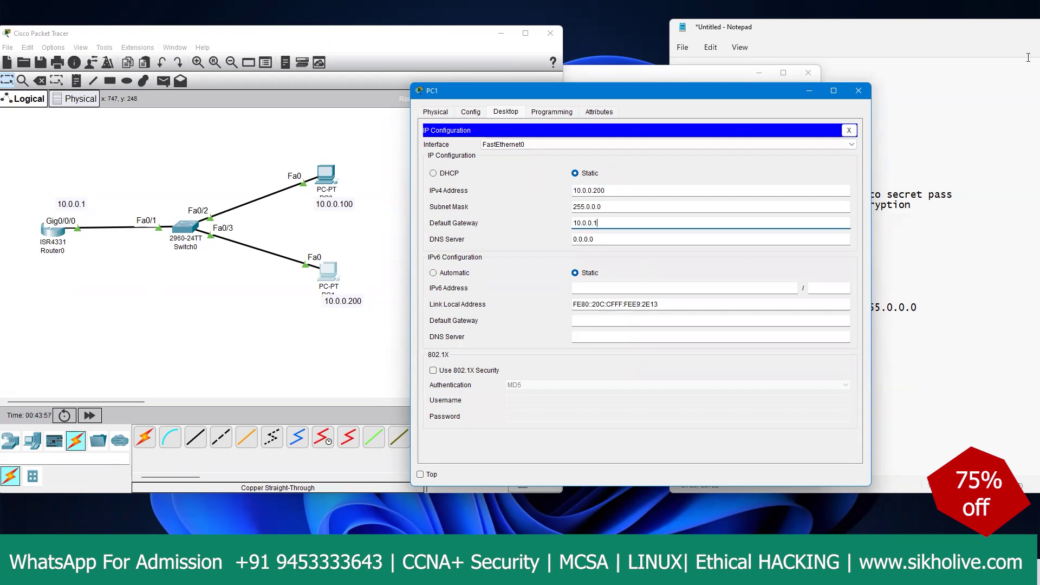
click(849, 130)
click(327, 179)
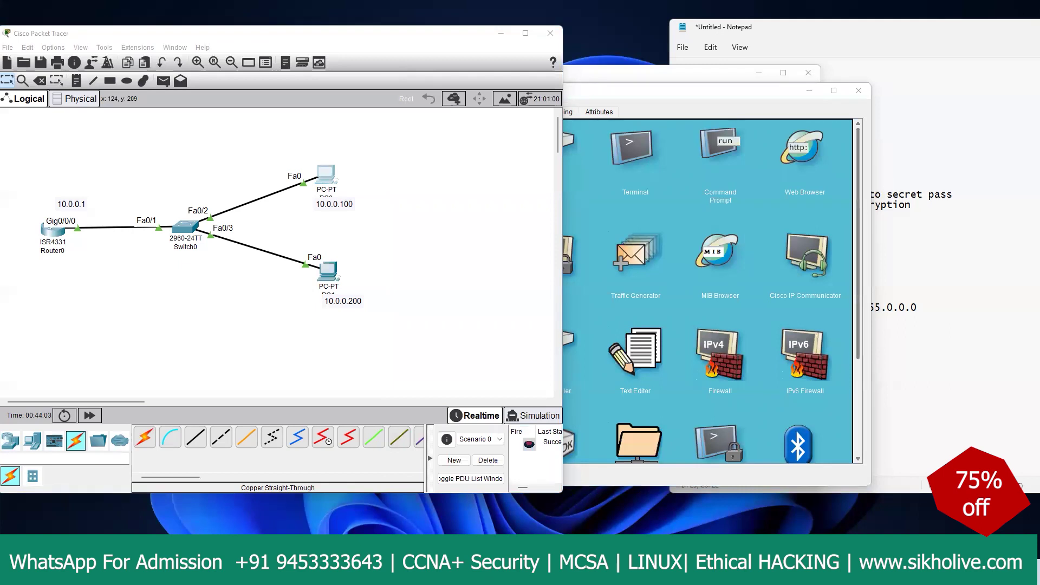
Step: Set PC0's default gateway to 10.0.0.1, fixing typos, then bring PC1's window back
click(328, 176)
click(464, 160)
key(Tab)
text(10.0.01)
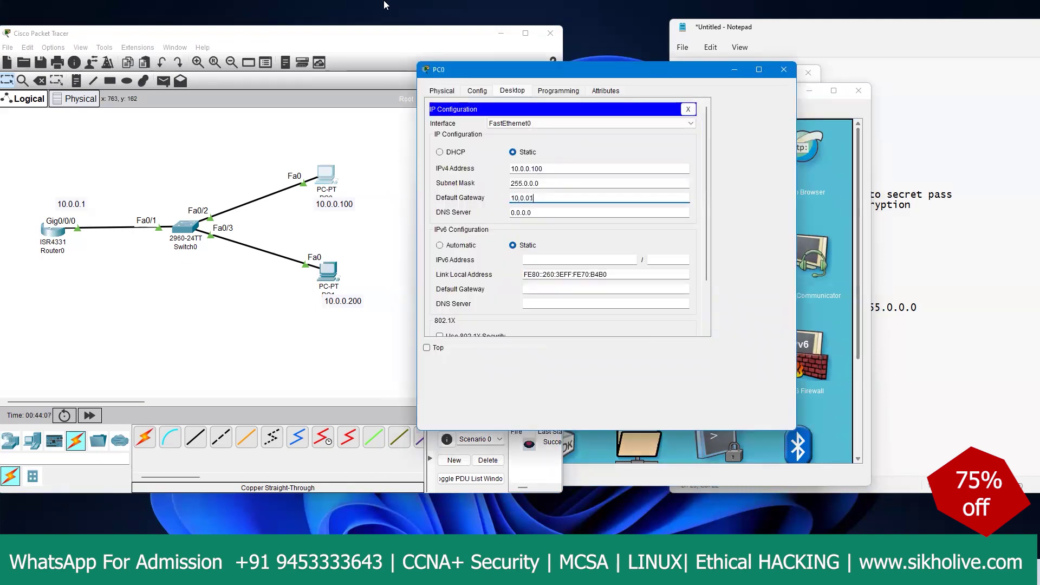
key(BackSpace)
text(1)
key(BackSpace)
text(1)
click(688, 109)
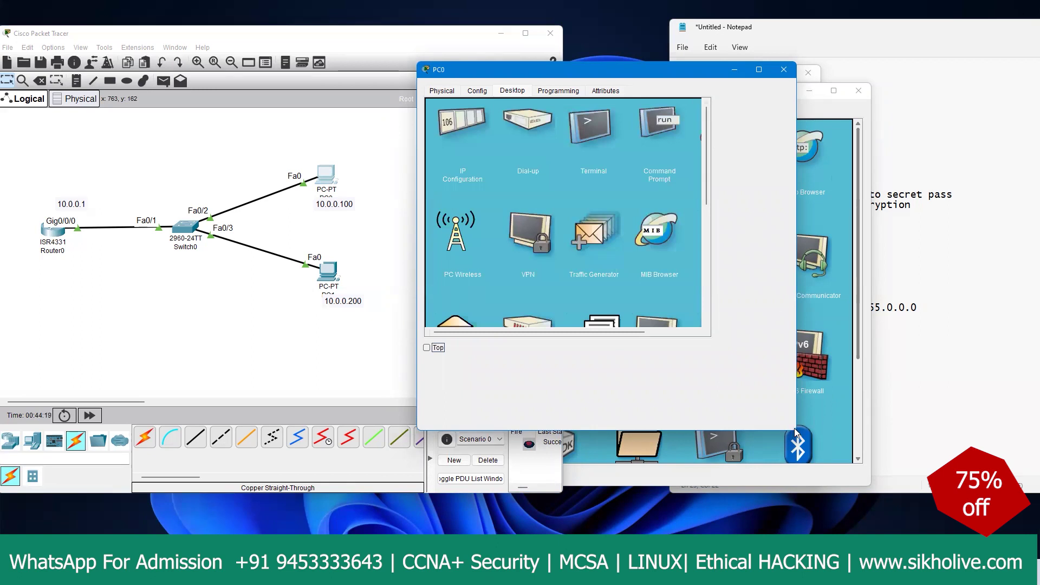
drag(796, 428, 858, 433)
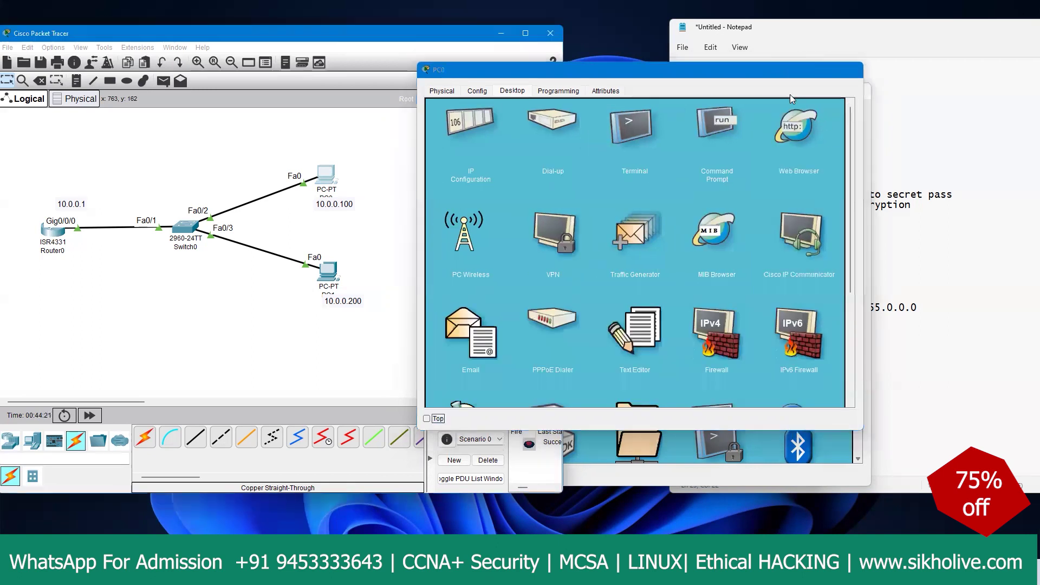
click(41, 147)
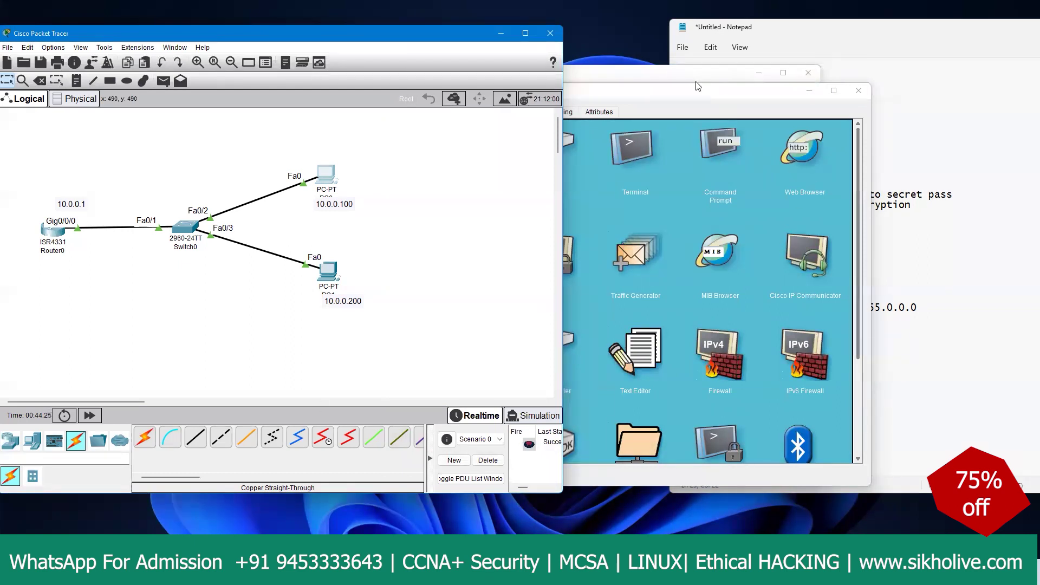
click(677, 162)
Step: From PC1's command prompt, telnet to 10.0.0.1 and log in with the line password
click(707, 161)
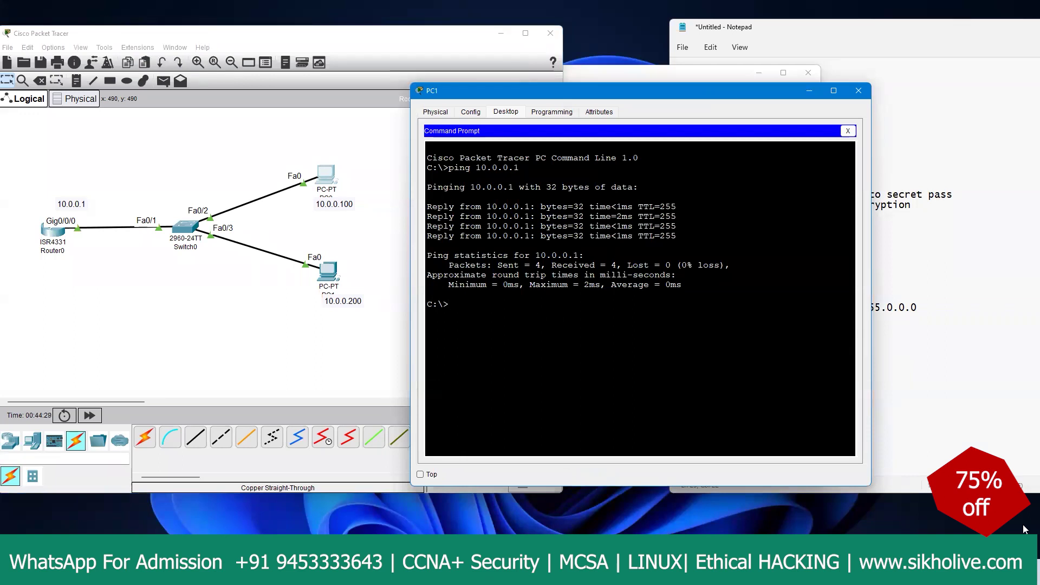
click(563, 340)
text(telnet 10.0..0.1)
key(BackSpace)
key(BackSpace)
key(BackSpace)
key(BackSpace)
text(.)
text(1)
key(Return)
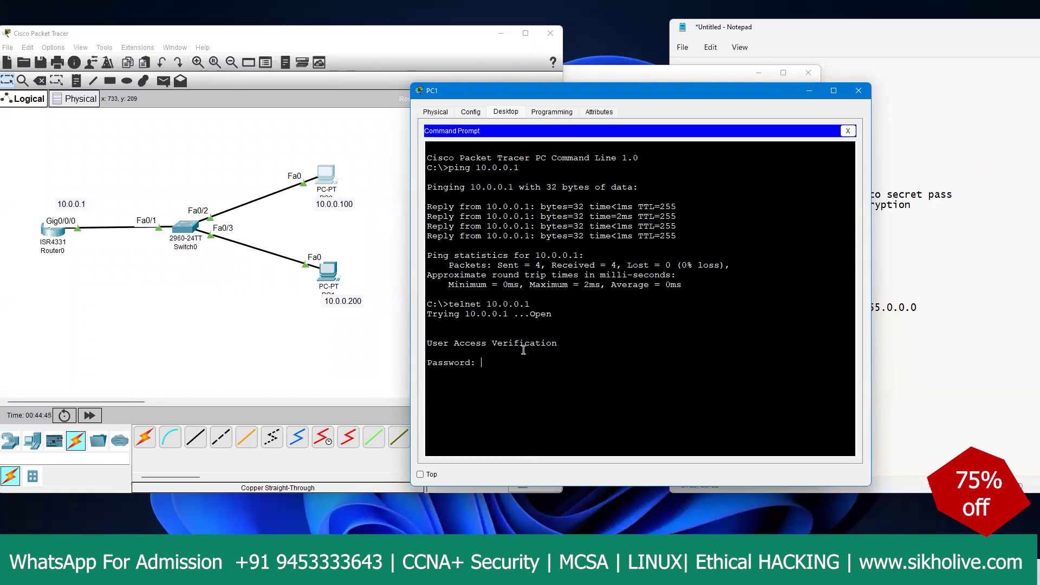
key(Return)
Step: Enter enable mode and 'conf t', then rename the router with 'host R1'
text(enabl)
text(e)
key(Return)
key(Return)
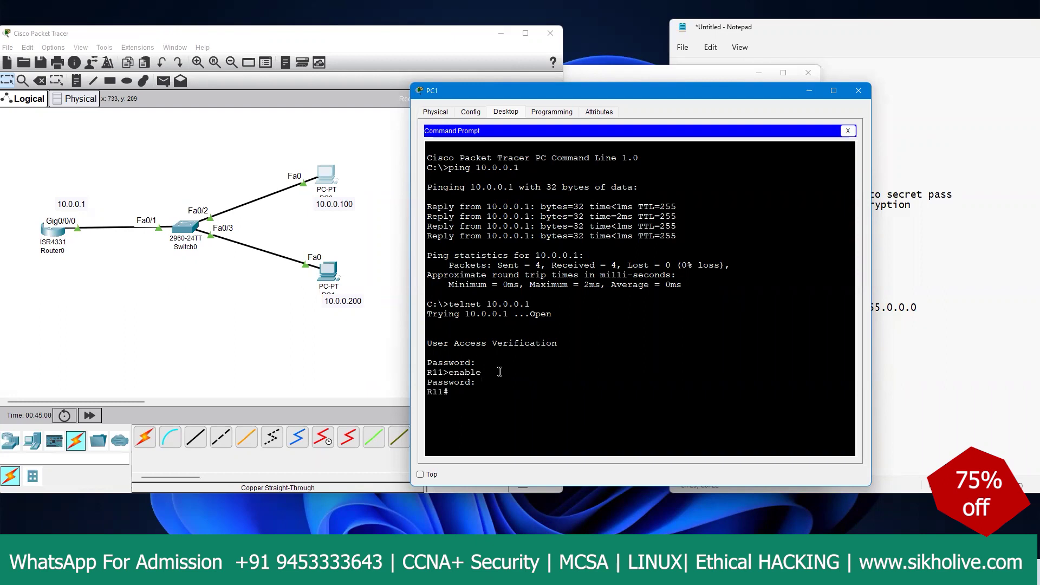
text(conf t)
key(Return)
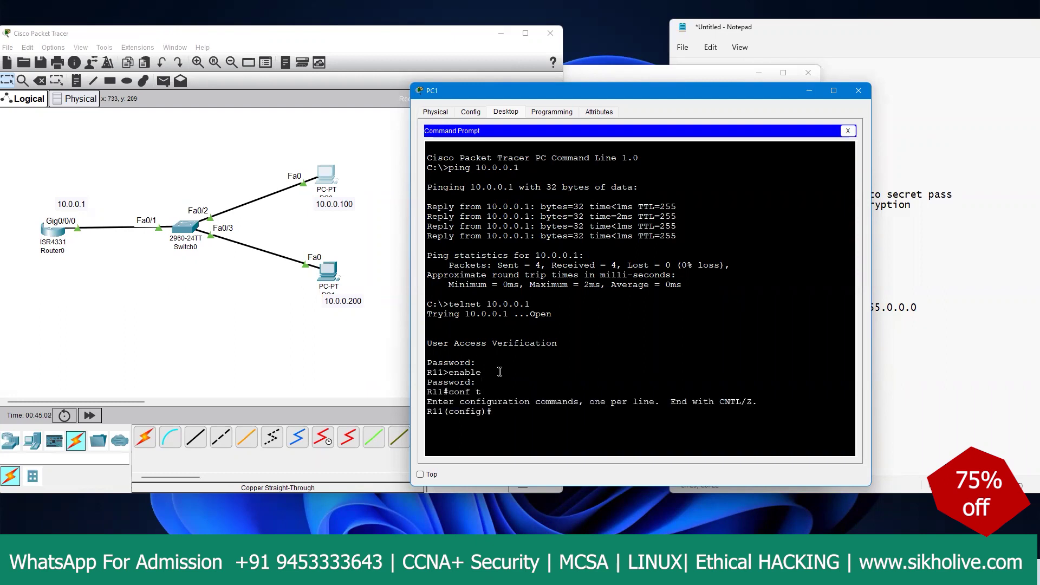
key(Return)
key(Return)
key(Return)
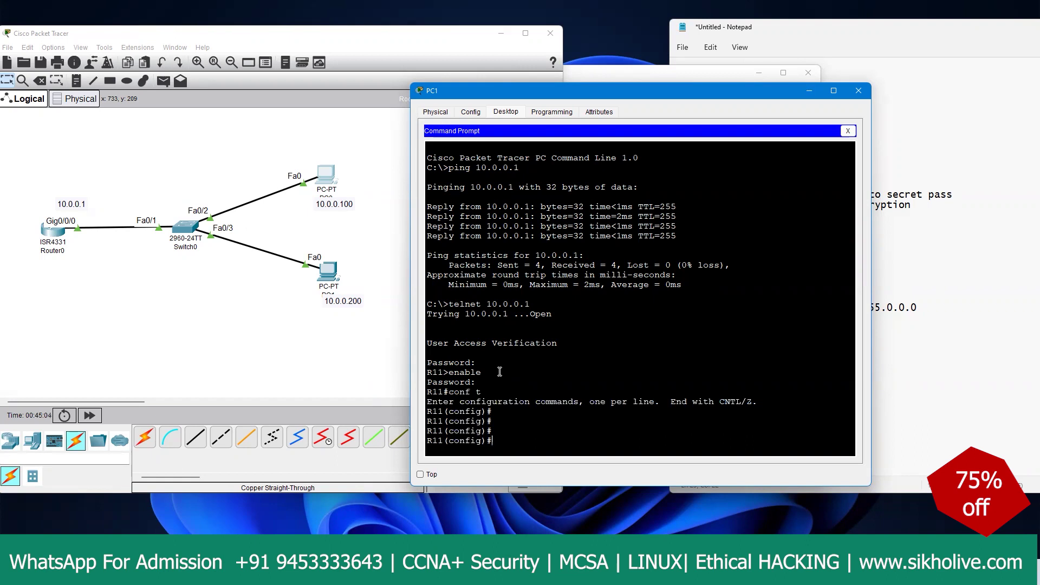
text(host R1)
key(Return)
key(Return)
key(Return)
key(Return)
key(Return)
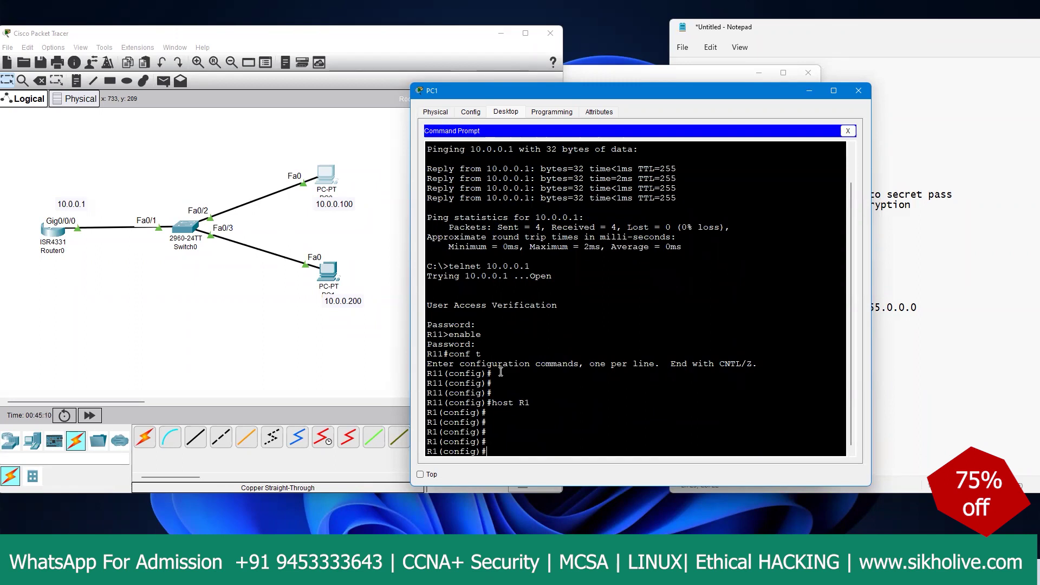
click(522, 423)
Step: Refresh Router0's console prompt to confirm the hostname now reads R1
click(51, 232)
click(404, 383)
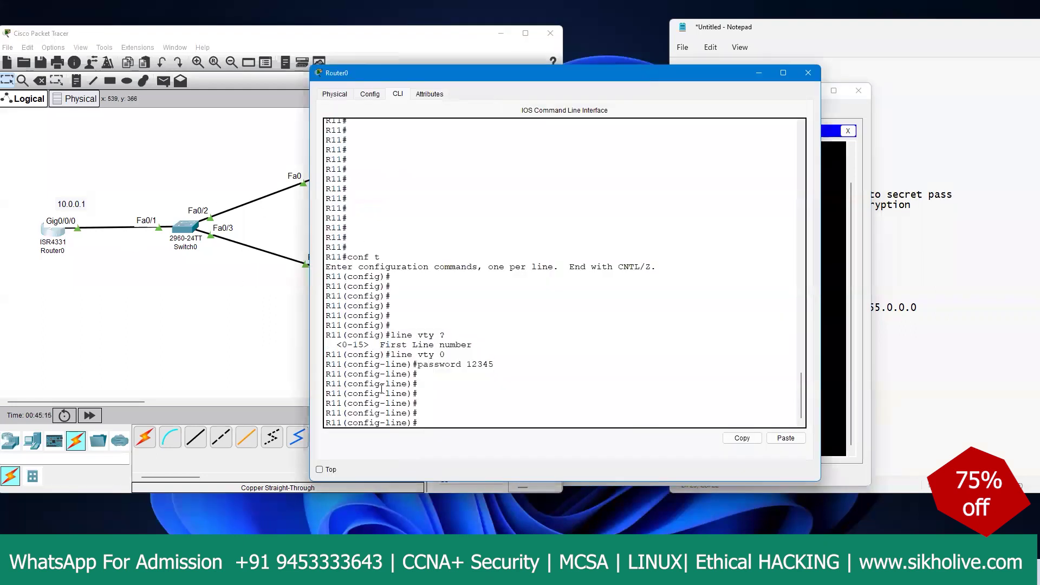
drag(337, 404, 374, 404)
click(358, 403)
key(Return)
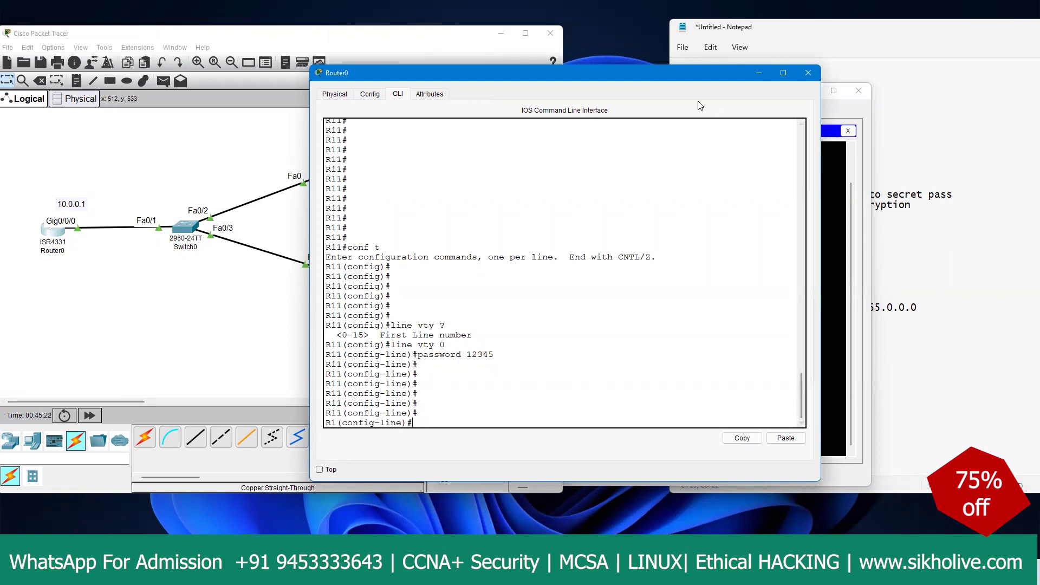
Step: Move Router0's window aside and bring PC1's telnet session window to the front
drag(648, 75, 506, 63)
click(825, 260)
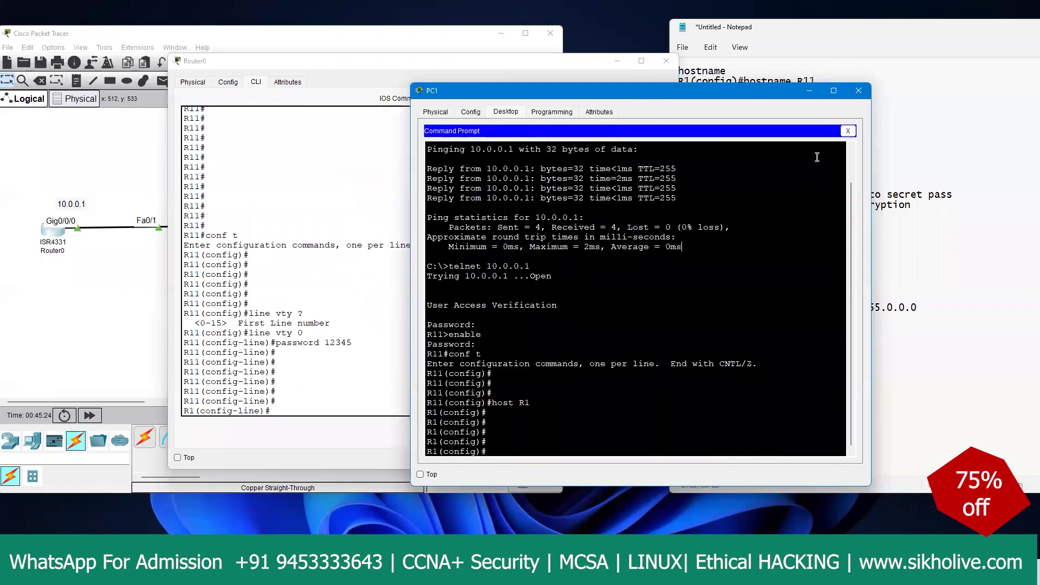
drag(332, 255, 325, 245)
drag(485, 354, 426, 344)
click(287, 354)
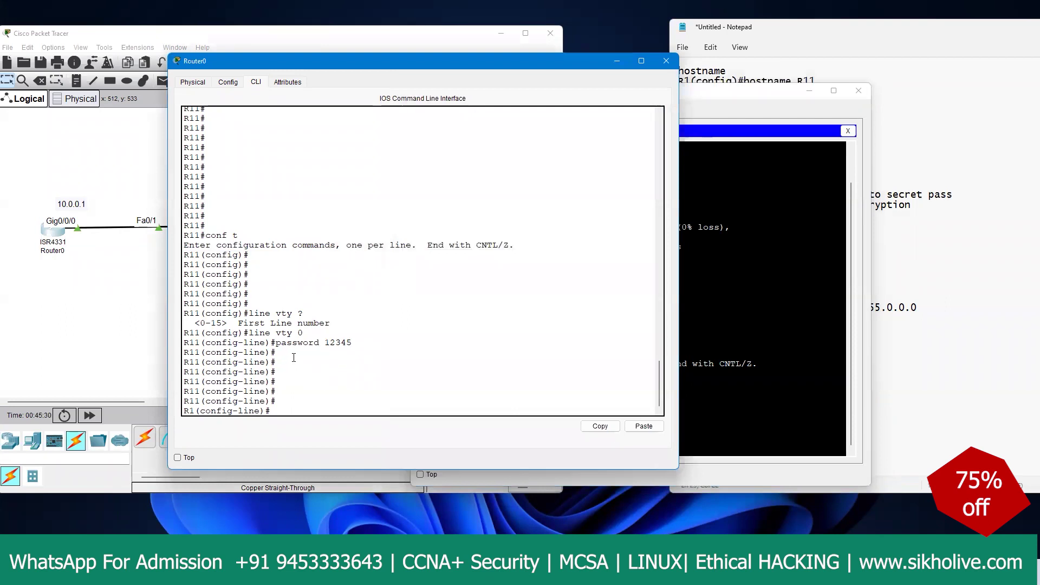
click(731, 256)
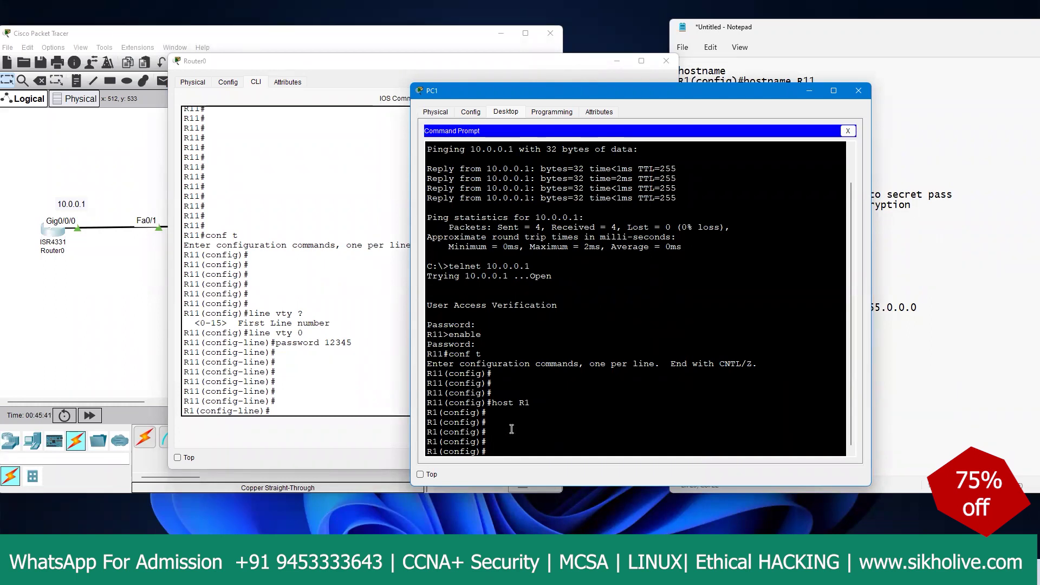
key(Return)
key(Return)
key(Return)
text(conf ty)
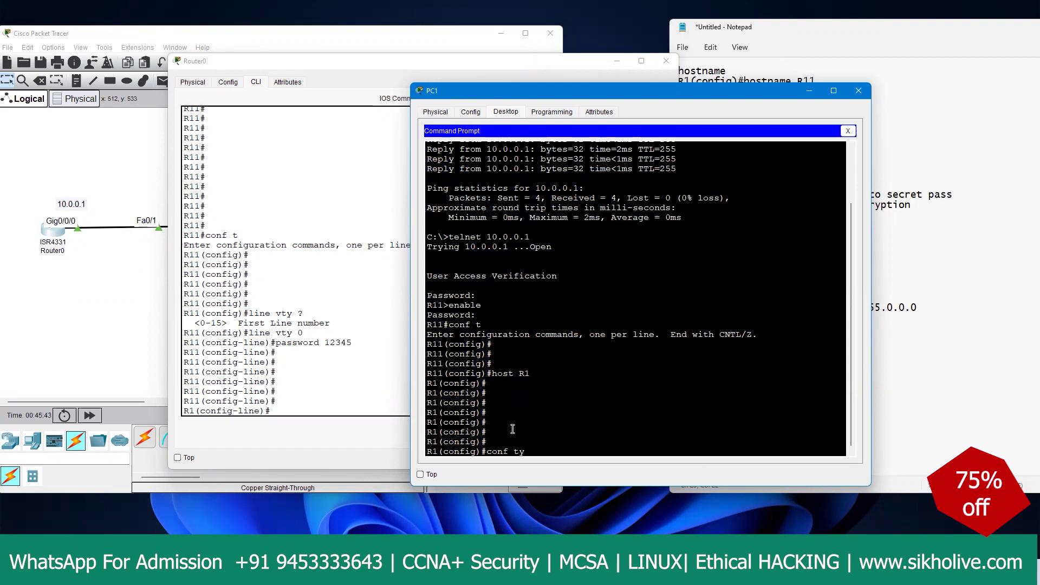
key(Return)
key(Return)
key(Return)
key(Return)
key(Return)
key(Return)
key(Return)
key(Return)
key(Return)
key(Return)
key(Return)
key(Return)
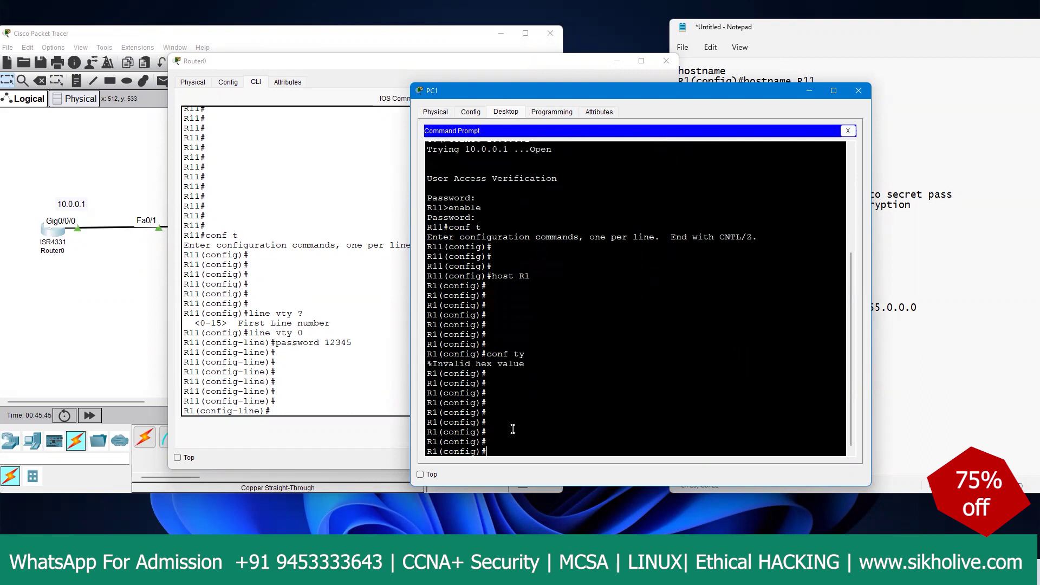
key(Return)
key(Return)
key(Return)
key(Return)
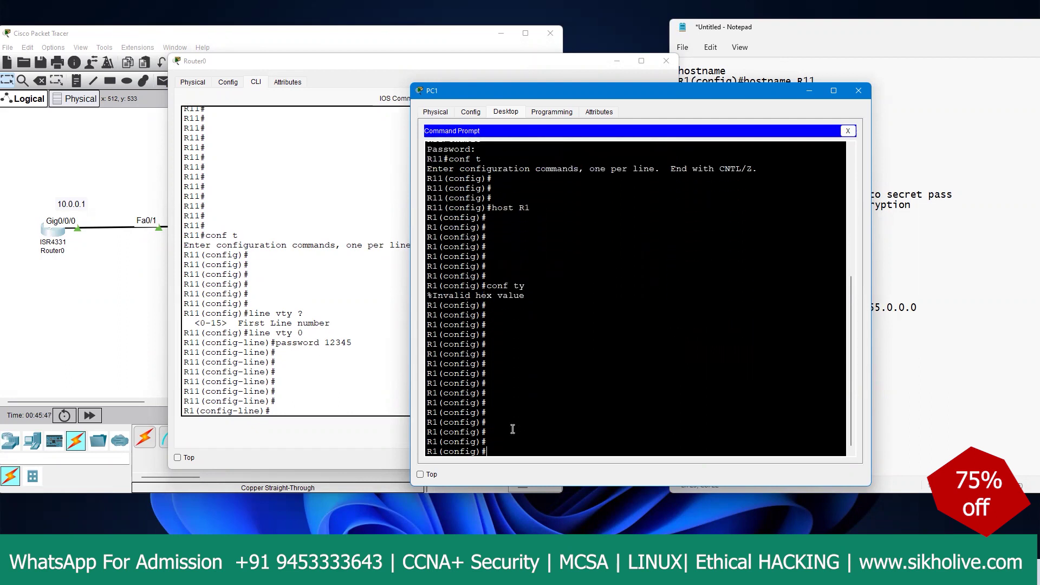
text(no line vty 0)
key(Return)
key(Up)
key(BackSpace)
key(Return)
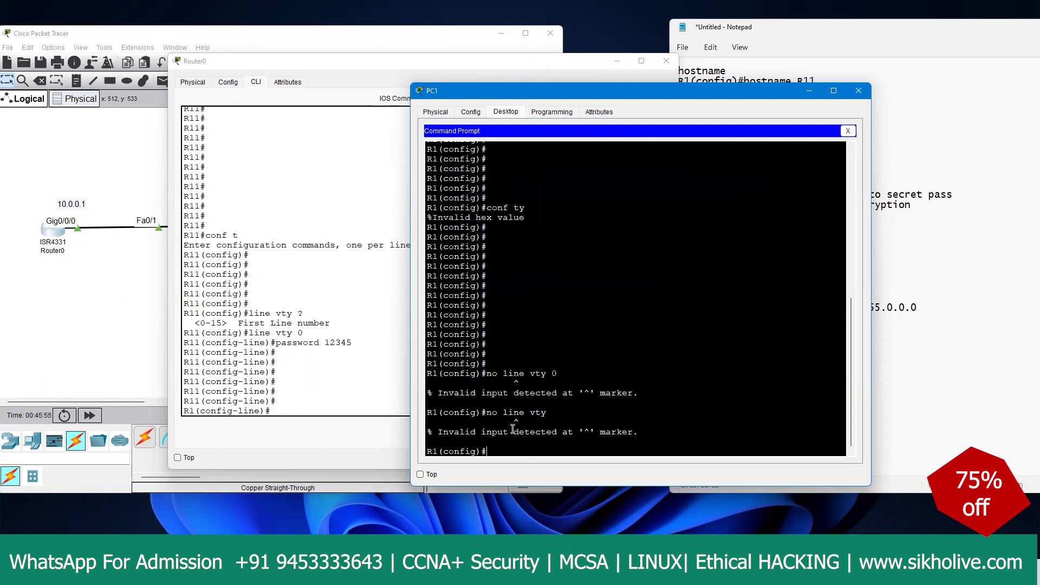
text(no lin)
key(Tab)
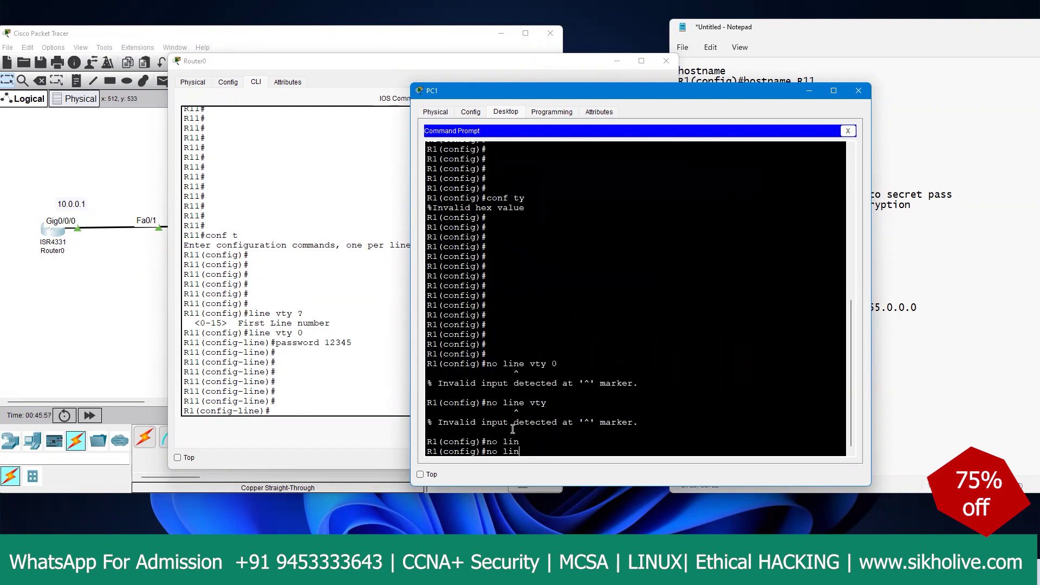
key(Tab)
key(Tab)
key(BackSpace)
key(BackSpace)
key(Tab)
key(Tab)
key(Tab)
key(BackSpace)
key(Tab)
key(BackSpace)
key(BackSpace)
key(BackSpace)
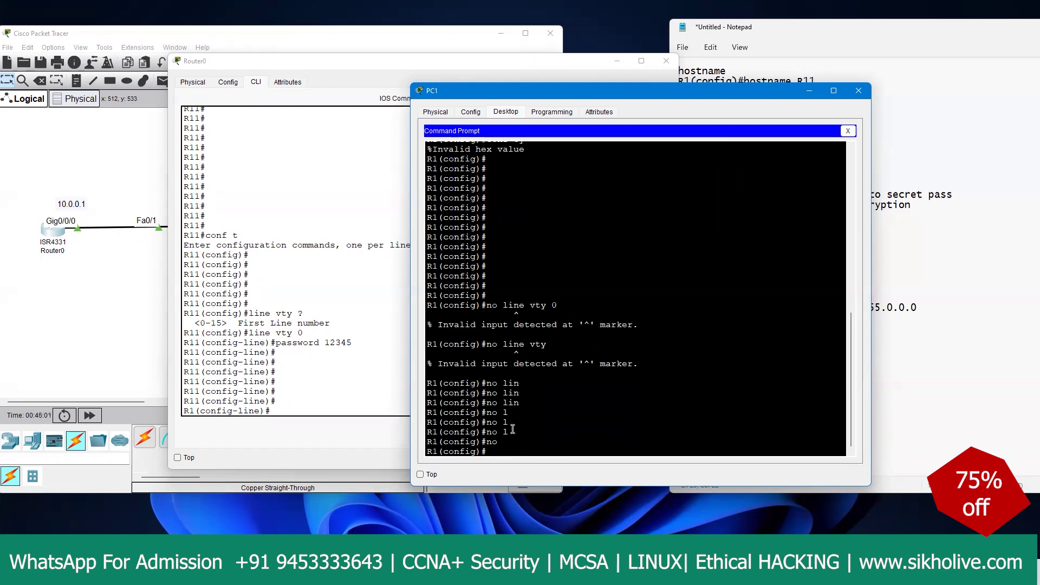
text(no li)
key(Tab)
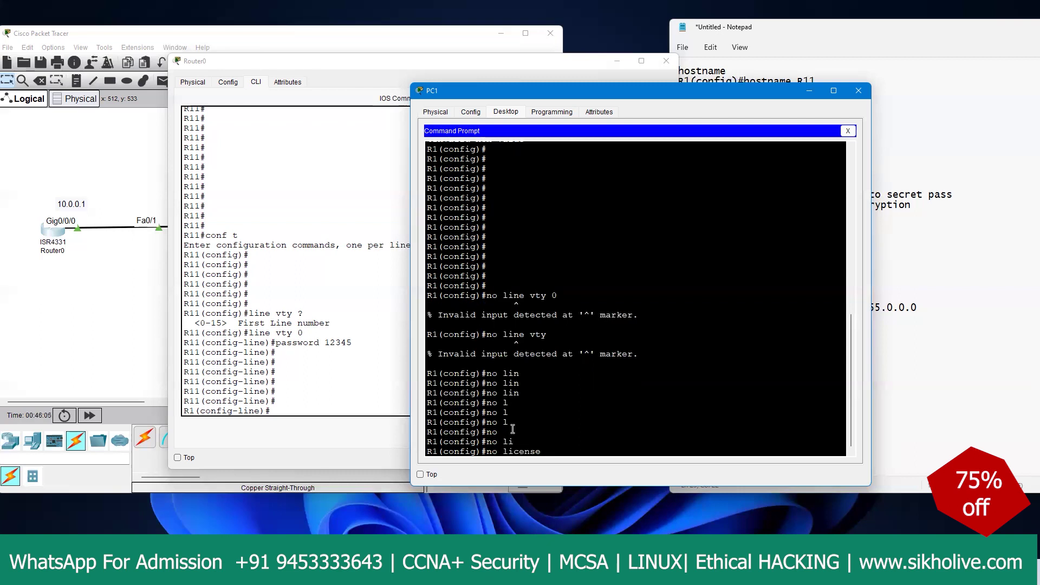
key(BackSpace)
key(BackSpace)
key(BackSpace)
key(BackSpace)
key(BackSpace)
key(BackSpace)
key(BackSpace)
key(BackSpace)
key(BackSpace)
key(BackSpace)
text(conr)
key(BackSpace)
key(BackSpace)
key(BackSpace)
key(BackSpace)
key(Return)
key(Return)
key(Return)
key(Return)
key(Return)
key(Return)
key(Return)
key(Return)
key(Return)
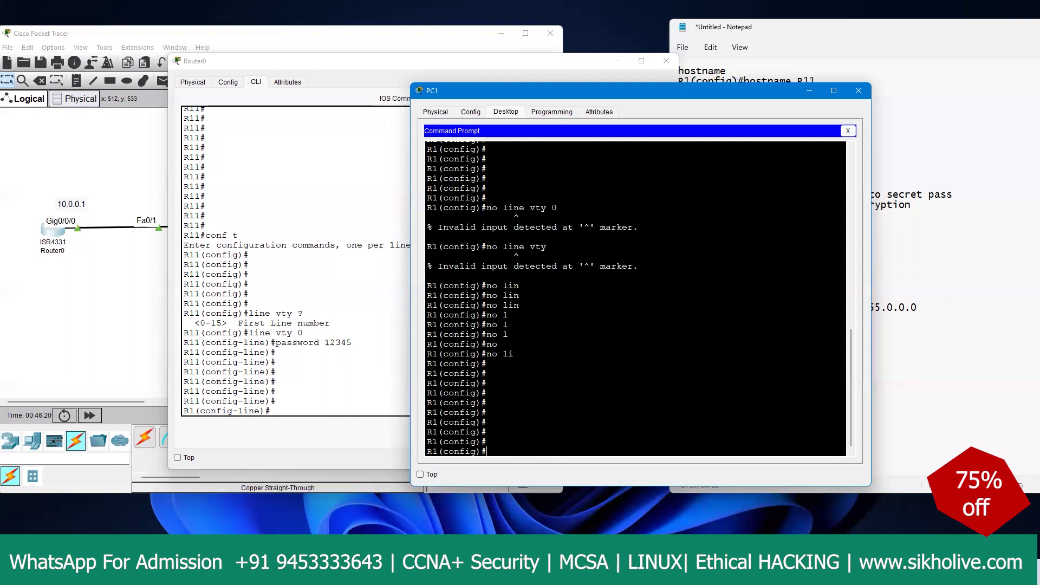
scroll(595, 325, up, 10)
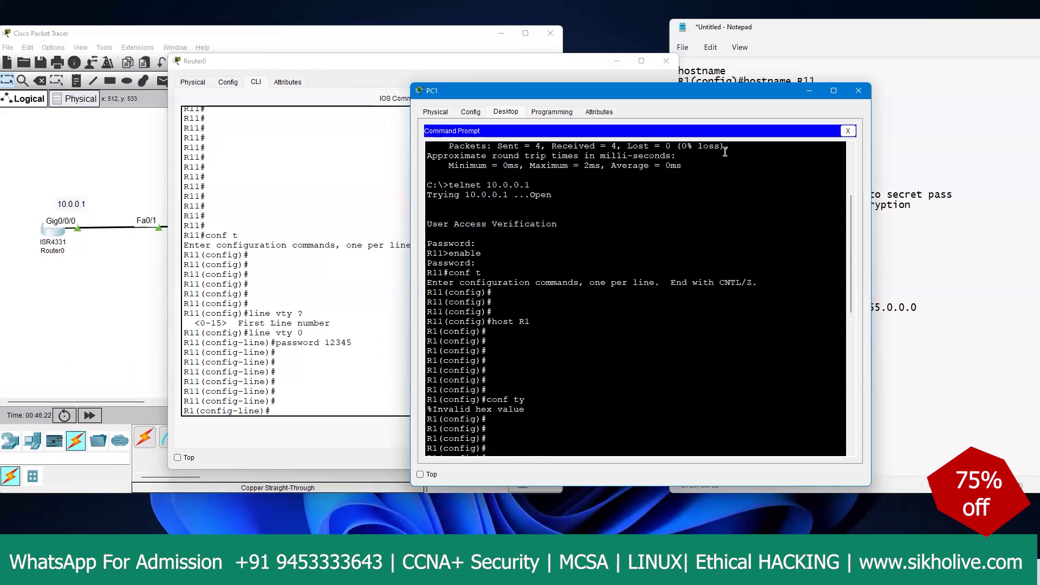
Step: Close PC1's command prompt and show Router0's Physical view of the Cisco 4300 chassis
click(848, 132)
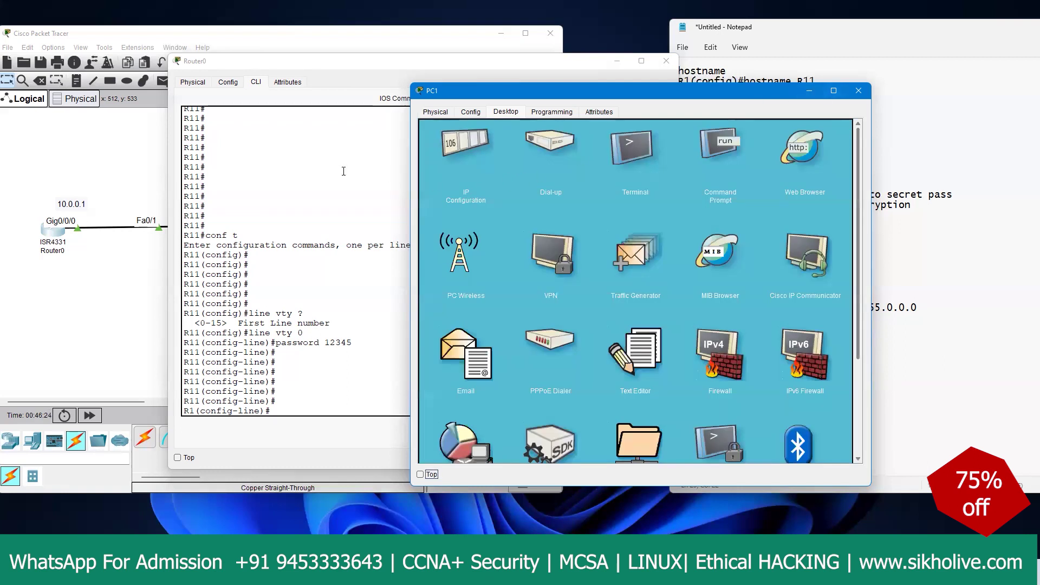
click(286, 180)
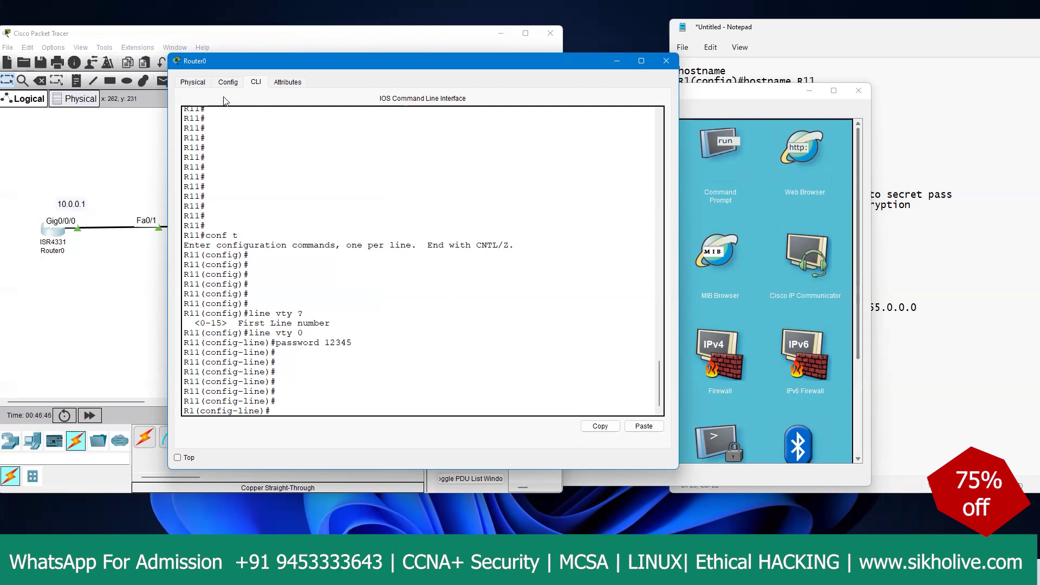
click(193, 83)
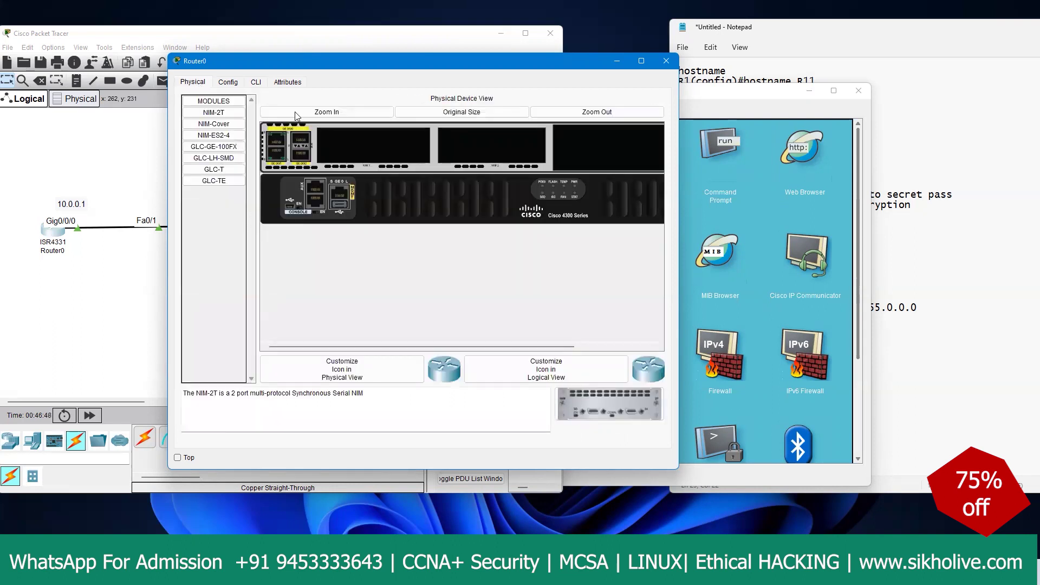
Step: Leave configuration mode, end Router0's console session and re-enter privileged mode
click(255, 82)
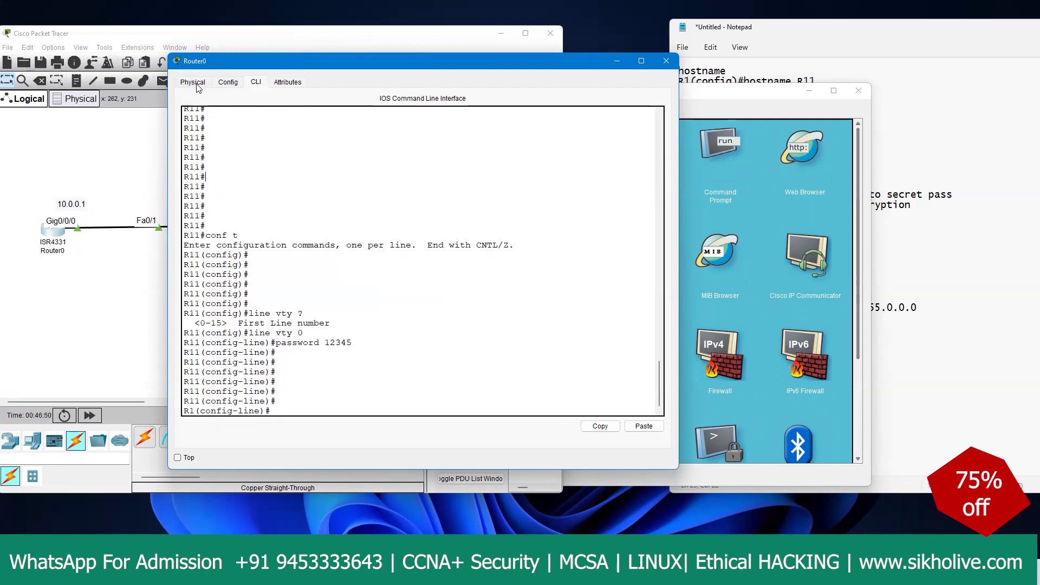
click(324, 290)
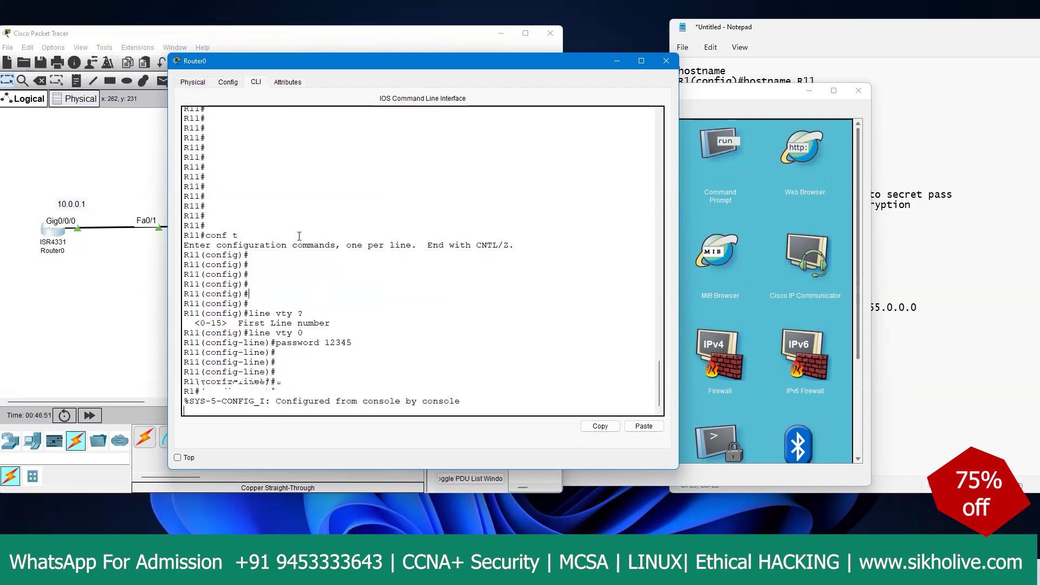
key(ctrl+z)
key(Return)
key(Return)
key(Return)
text(exit)
key(Return)
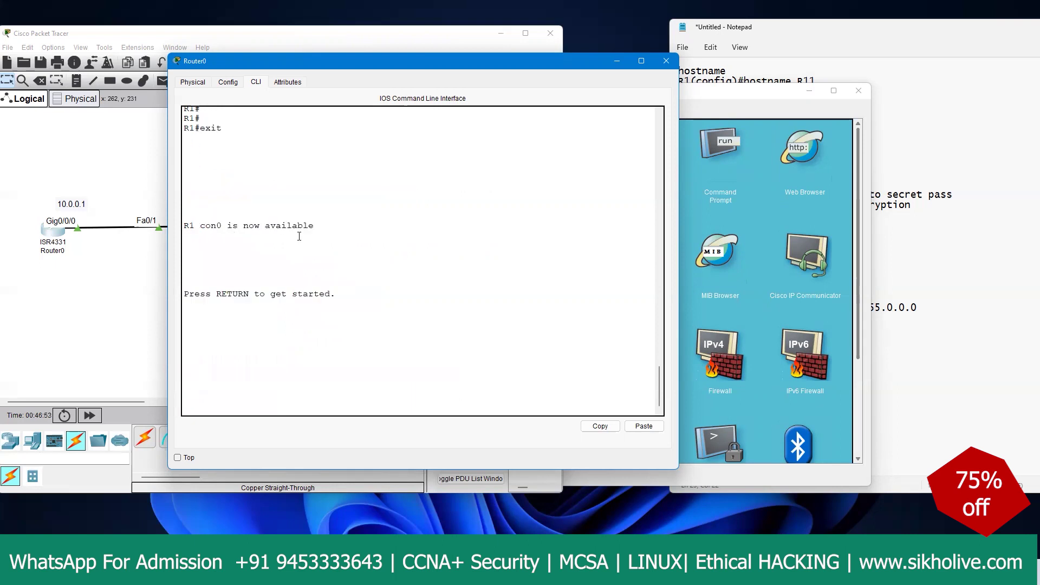
key(Return)
key(Return)
key(Return)
key(Return)
key(Return)
text(en)
key(Return)
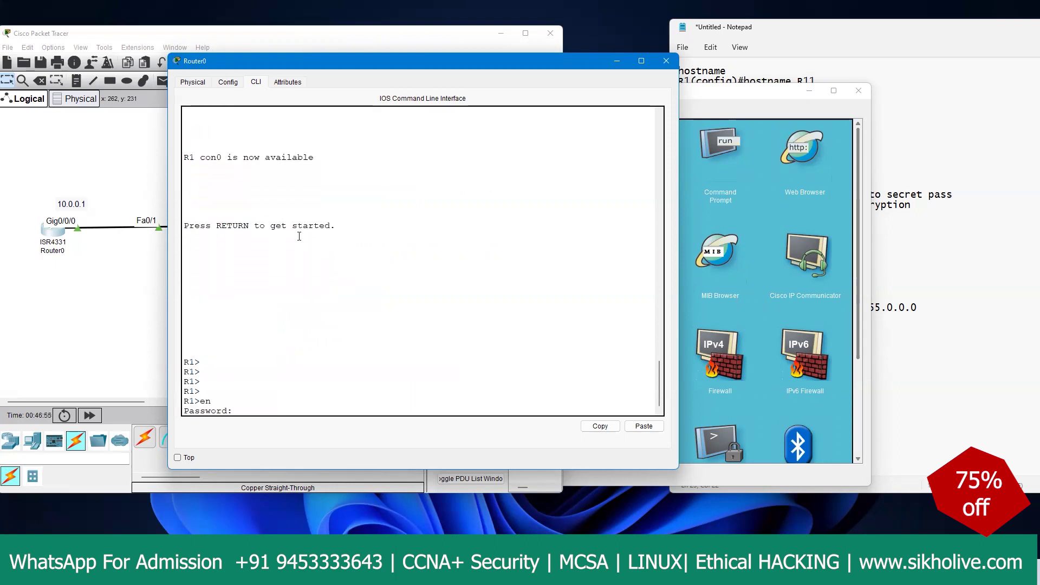
Step: Power-cycle Router0 from its Physical view and return to the CLI to watch it boot
click(194, 82)
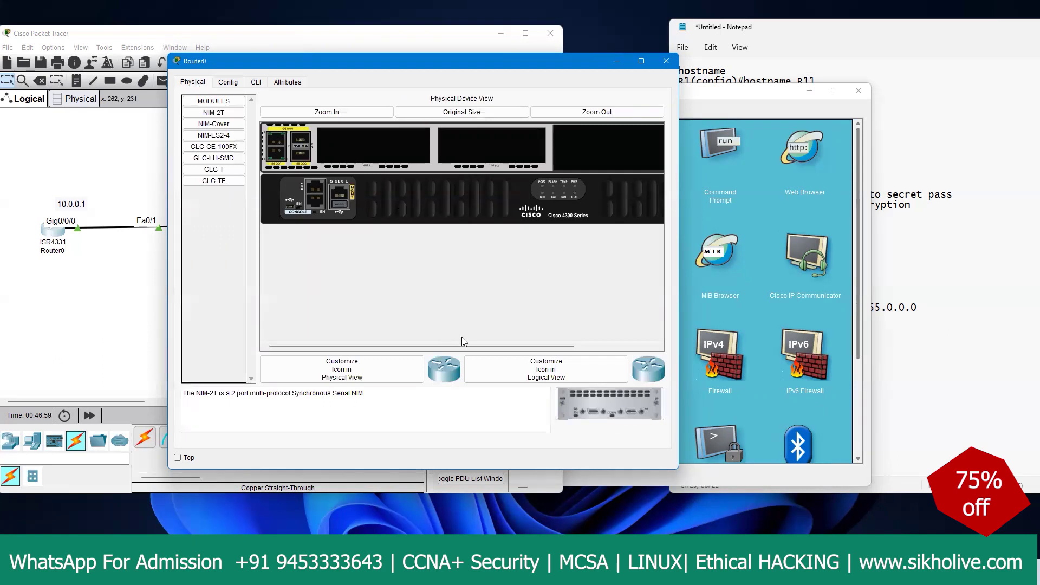
drag(471, 346, 609, 347)
click(651, 205)
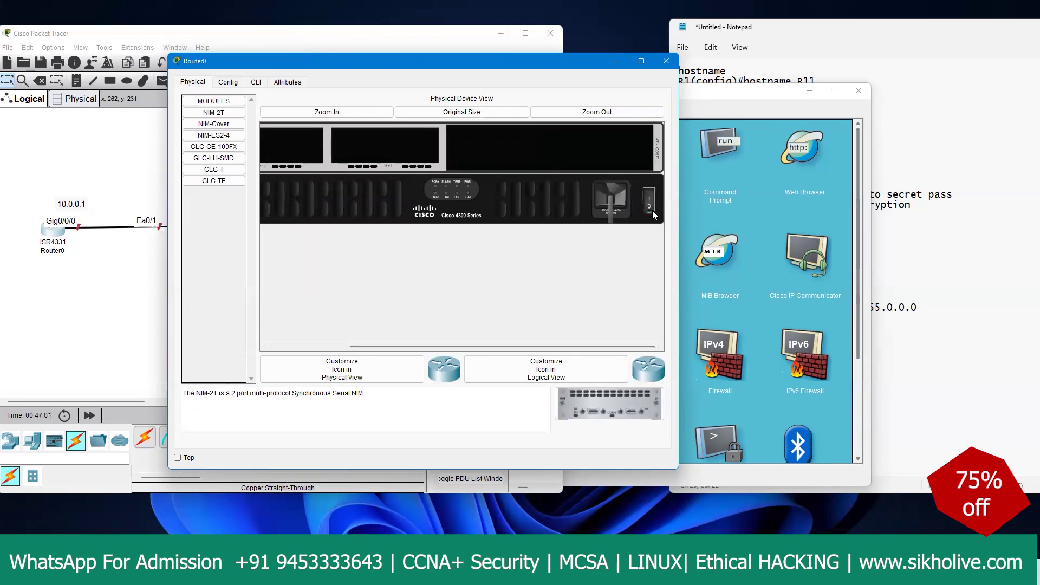
click(256, 82)
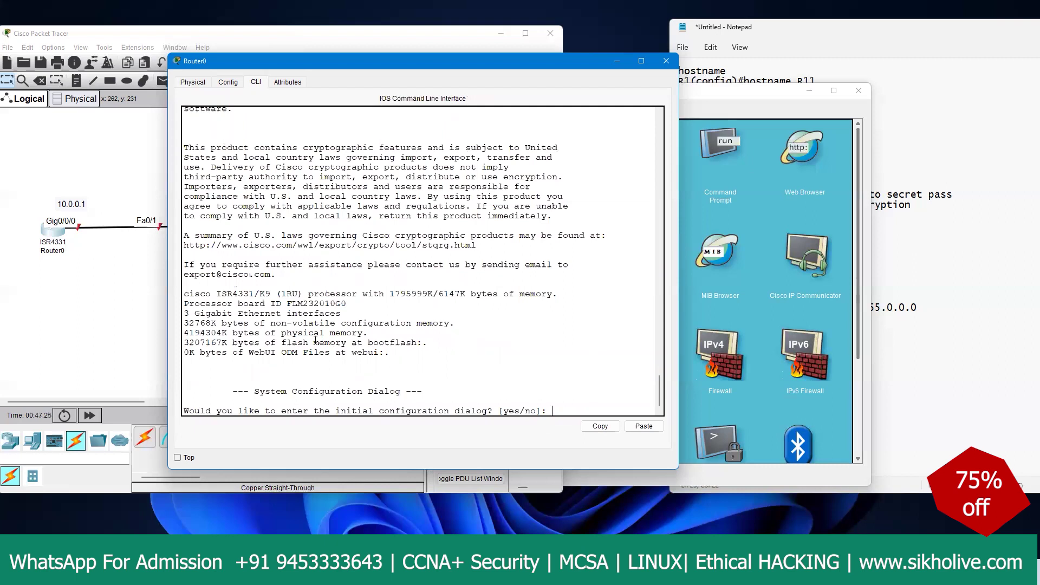
Step: Decline the setup dialog, enter configuration mode and set an enable password
text(o)
key(Return)
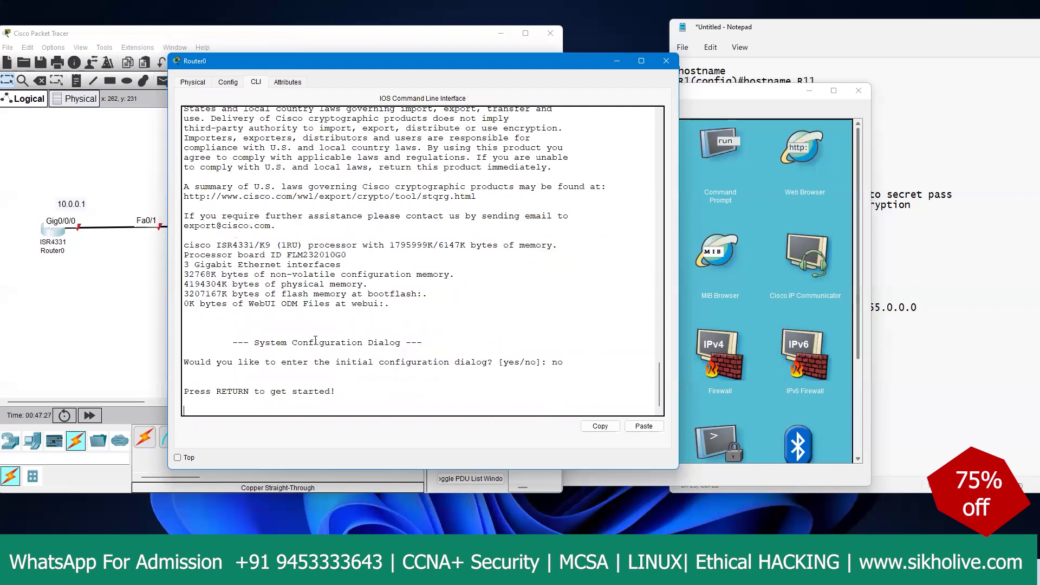
key(Return)
key(Return)
text(en)
key(Return)
key(Return)
key(Return)
text(conf t)
key(Return)
key(Return)
key(Return)
key(Return)
key(Return)
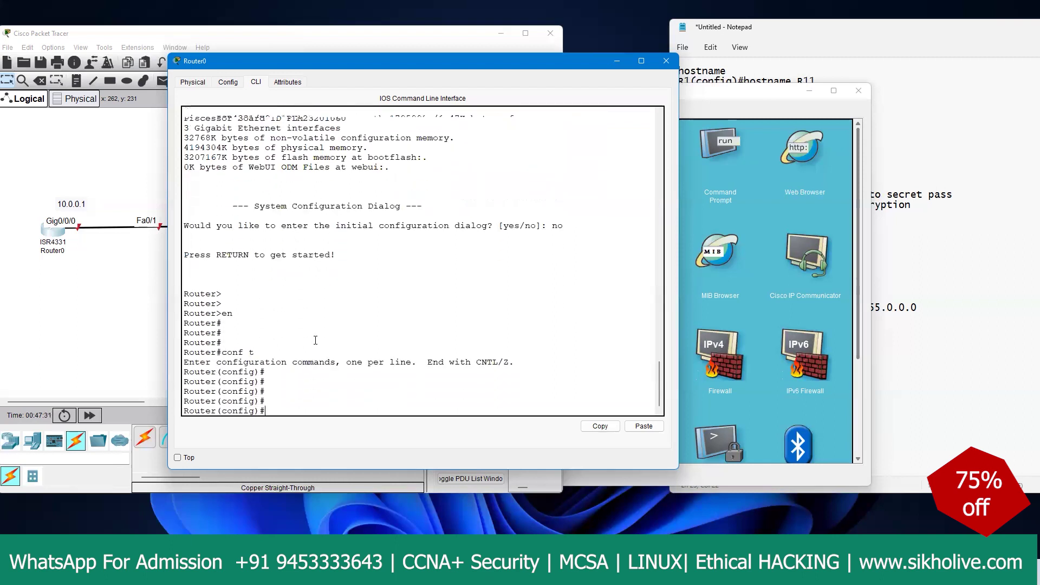
text(enable pa)
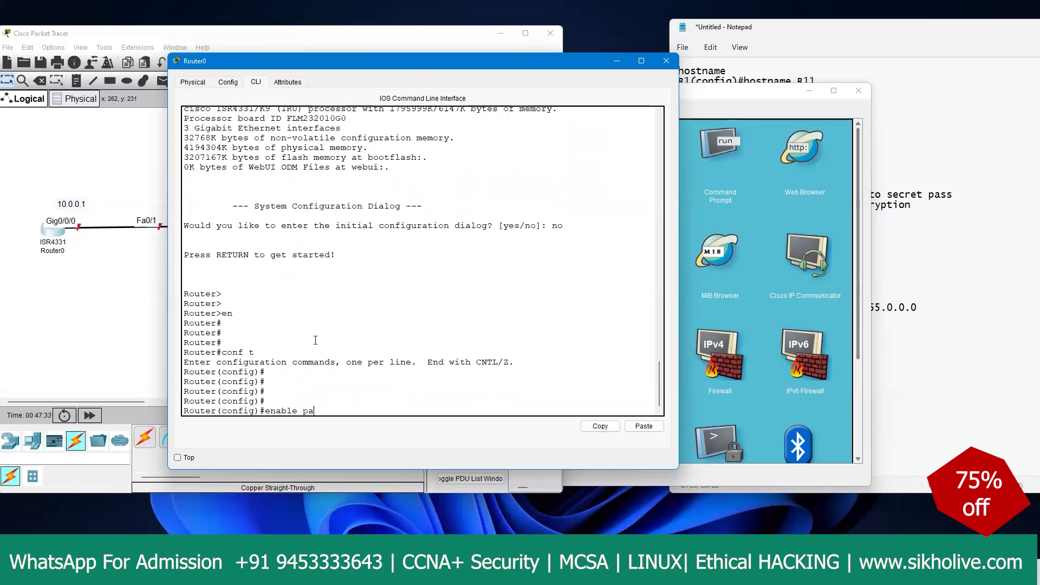
text(ssword 1233)
key(Return)
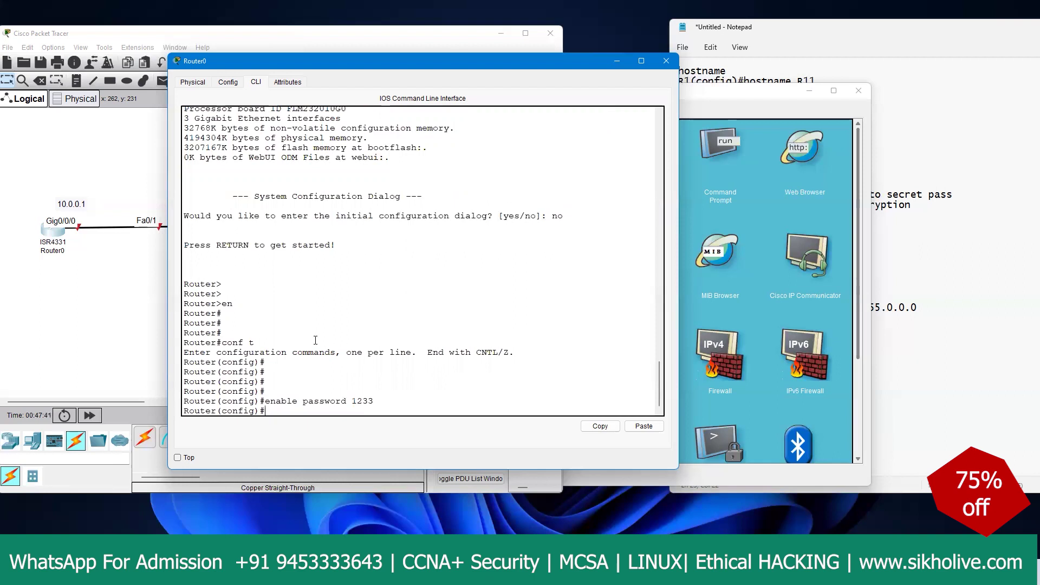
Step: Address interface g0/0/0 as 10.0.0.1 255.0.0.0 and enable it with 'no shut'
text(int g0/0/0)
key(Return)
key(Return)
key(Return)
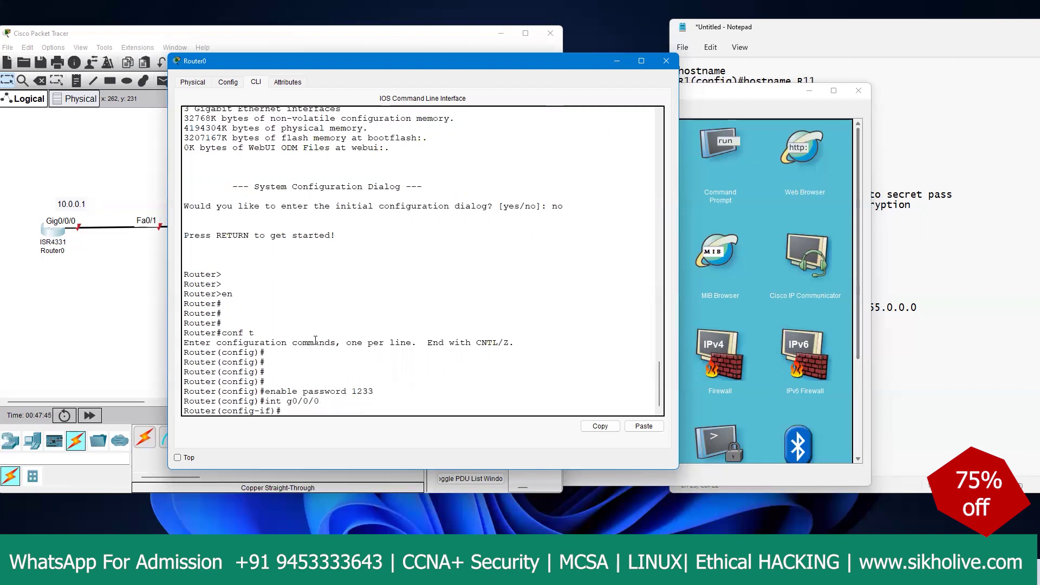
text(ip add)
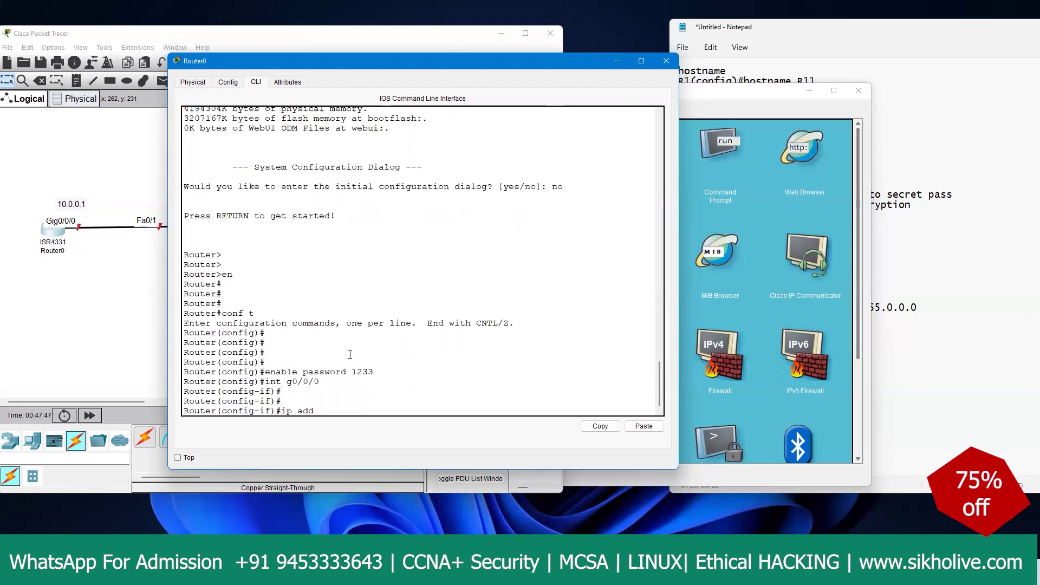
text( 10.0.0.1 255.0.0.0)
key(Return)
text(no shut)
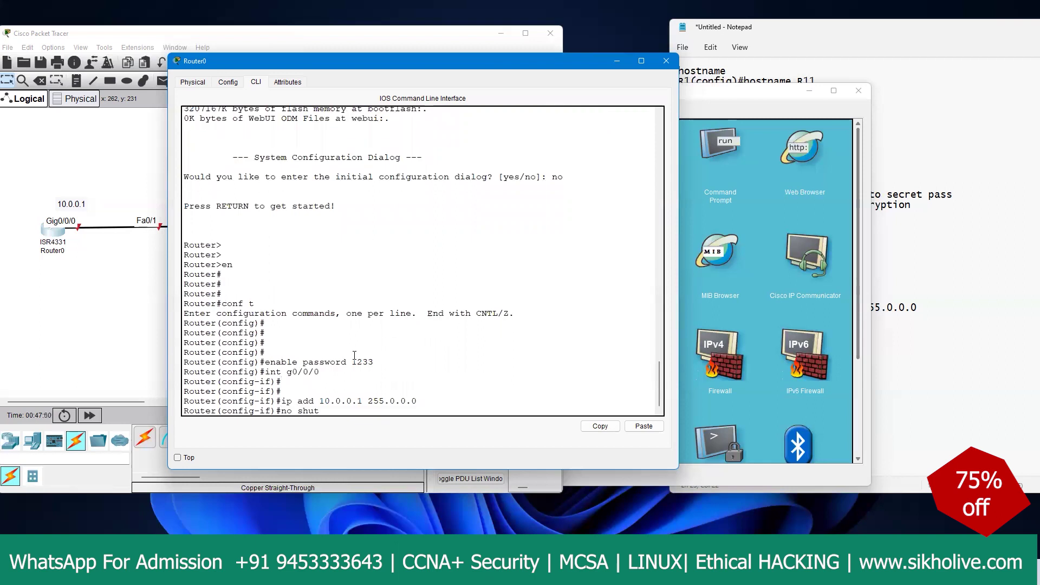
key(Return)
key(Return)
key(Return)
key(Return)
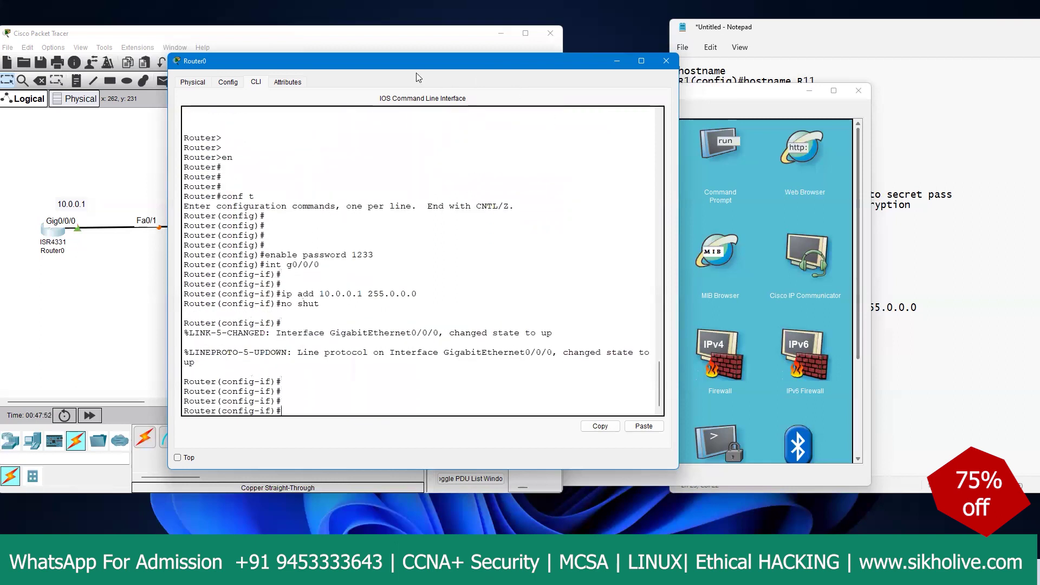
Step: Exit twice to privileged mode and save Router0's configuration with 'write', getting [OK]
drag(418, 68, 597, 68)
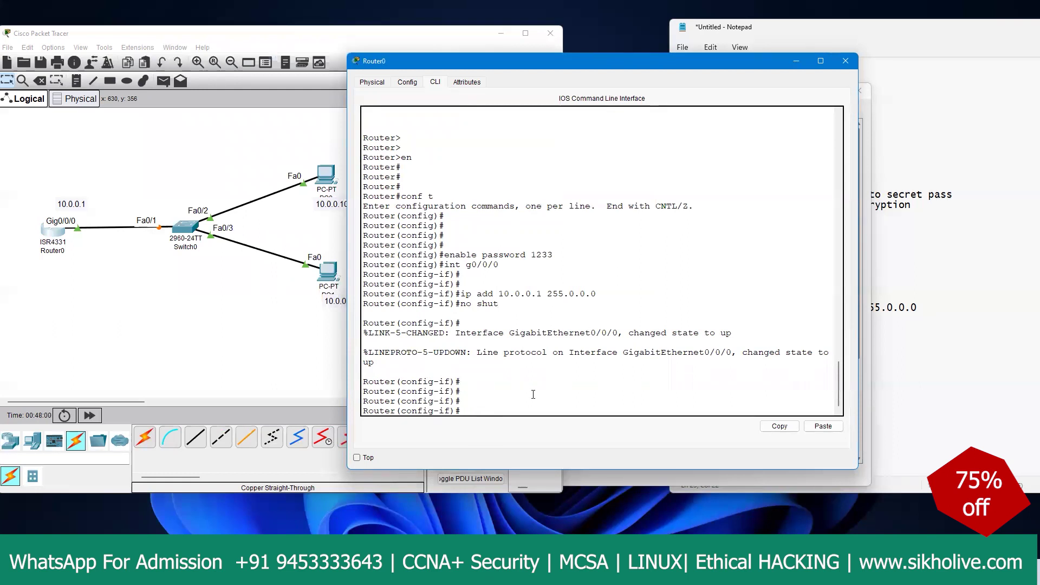
key(Return)
key(Return)
key(Return)
key(Return)
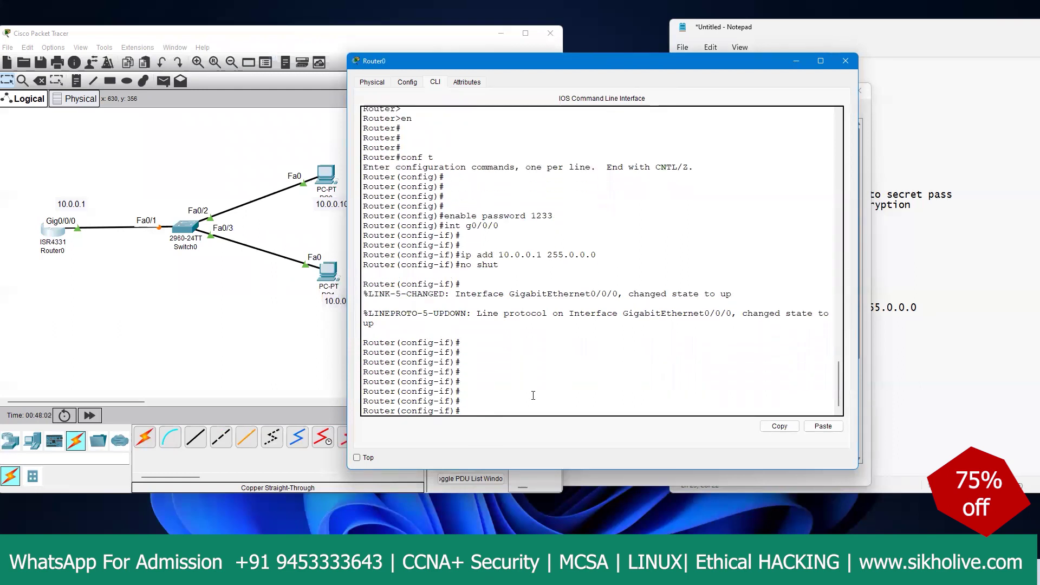
text(exit)
key(Return)
key(Return)
key(Return)
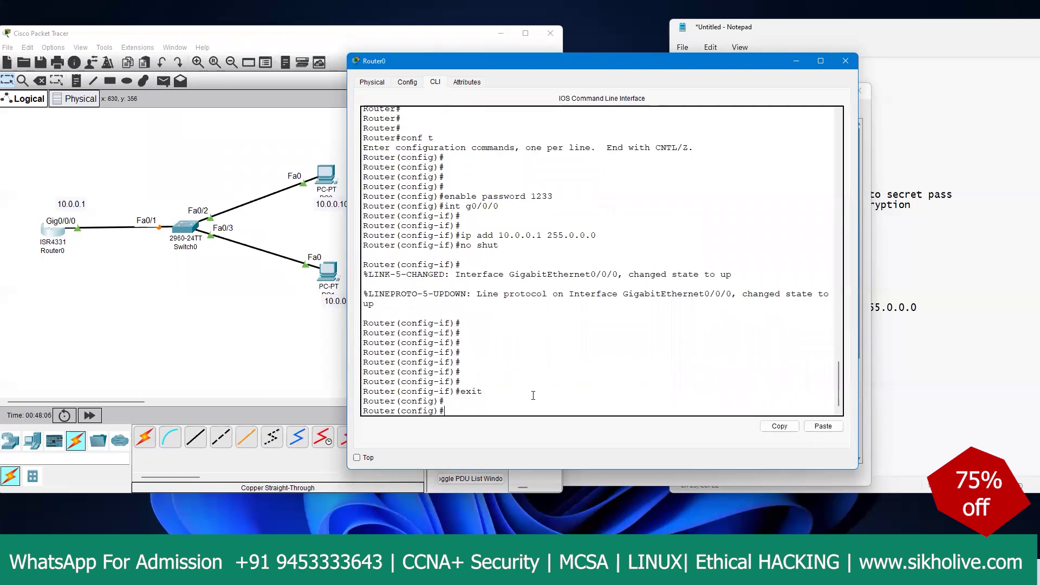
text(exit)
key(Return)
key(Return)
key(Return)
key(Return)
text(wrto)
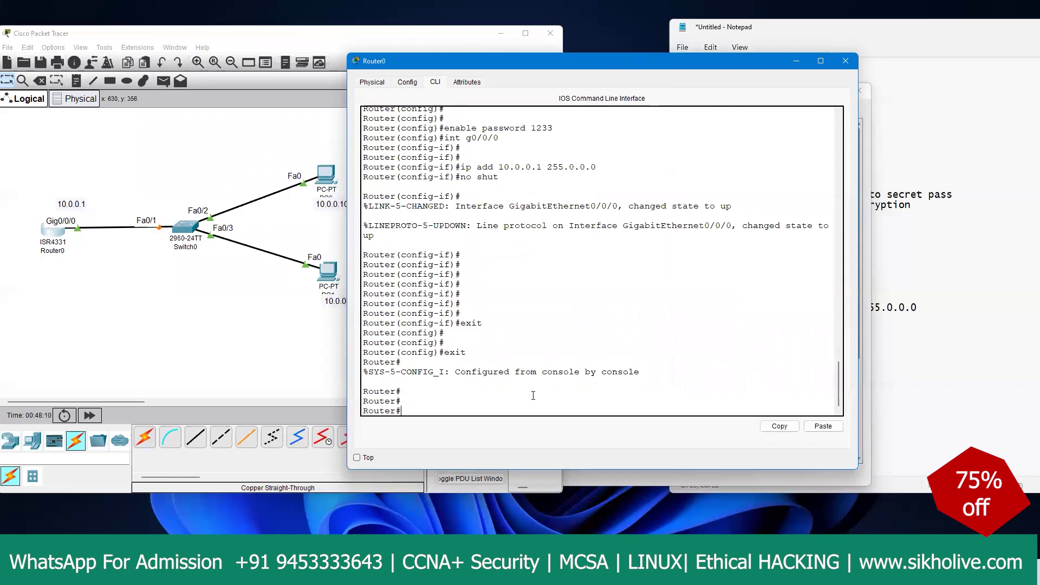
text(i)
key(Tab)
key(Return)
key(Return)
key(Return)
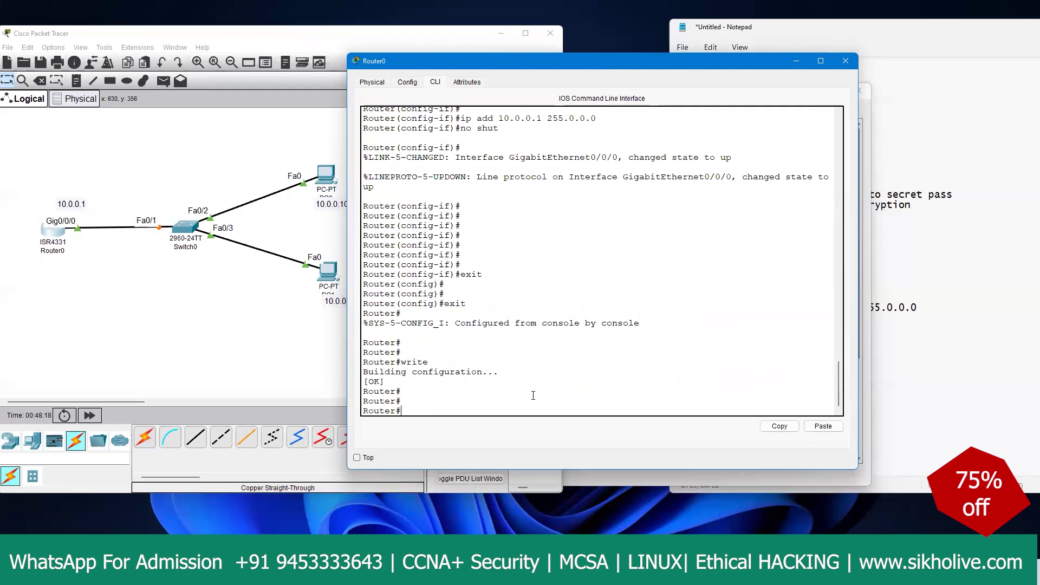
Step: Type an explanatory note 'ram + nvram' beside the write output
drag(401, 361, 428, 362)
text(ram + nvram,)
key(BackSpace)
text(=)
key(BackSpace)
key(BackSpace)
key(BackSpace)
key(BackSpace)
key(BackSpace)
key(BackSpace)
key(BackSpace)
key(BackSpace)
Step: Copy running-config to startup-config with the default filename, then save again with WR
text(cop)
key(Tab)
text(runnni)
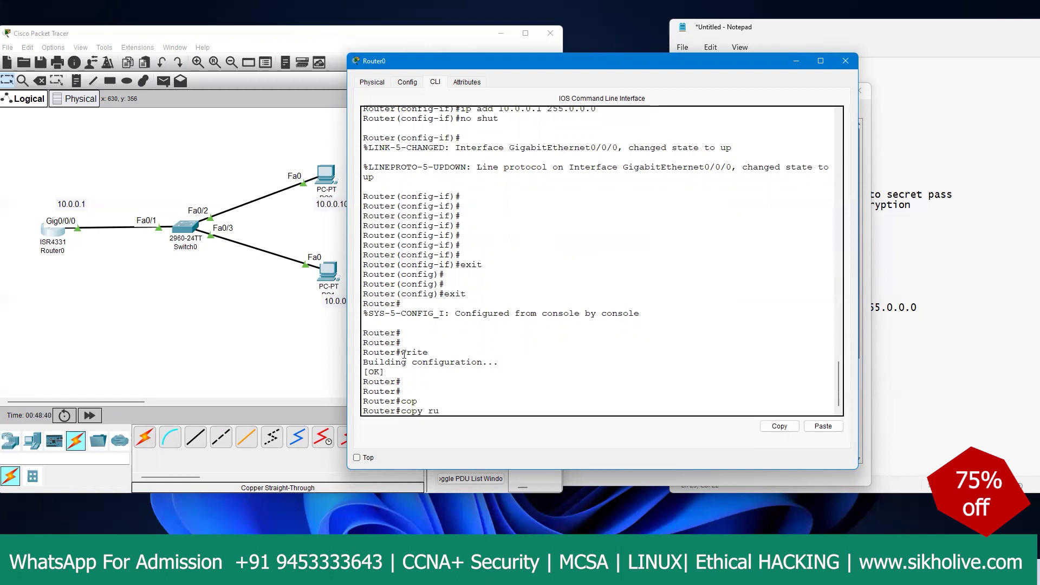
key(Tab)
key(BackSpace)
key(BackSpace)
key(Tab)
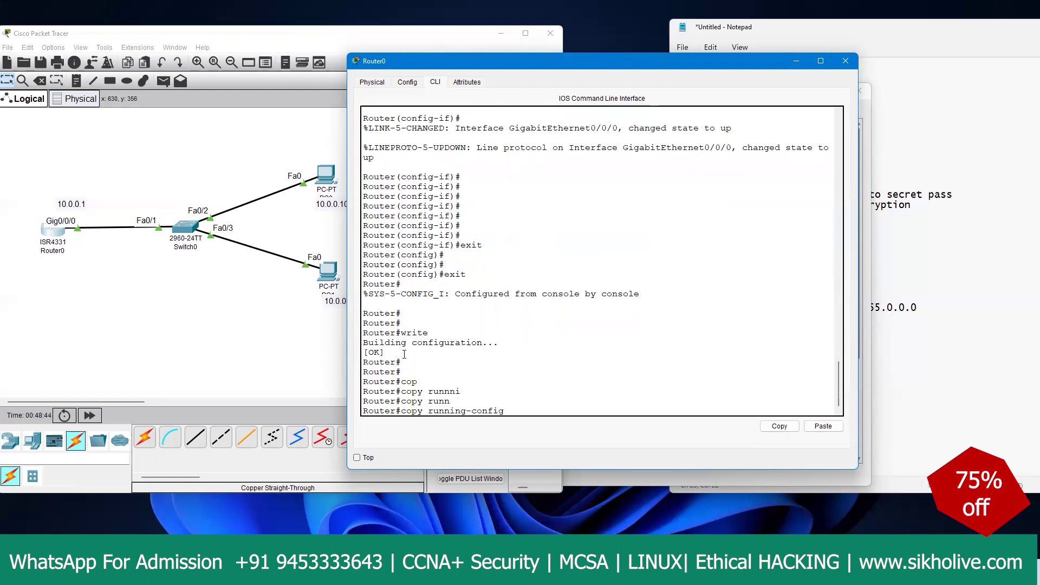
text(staR)
key(Tab)
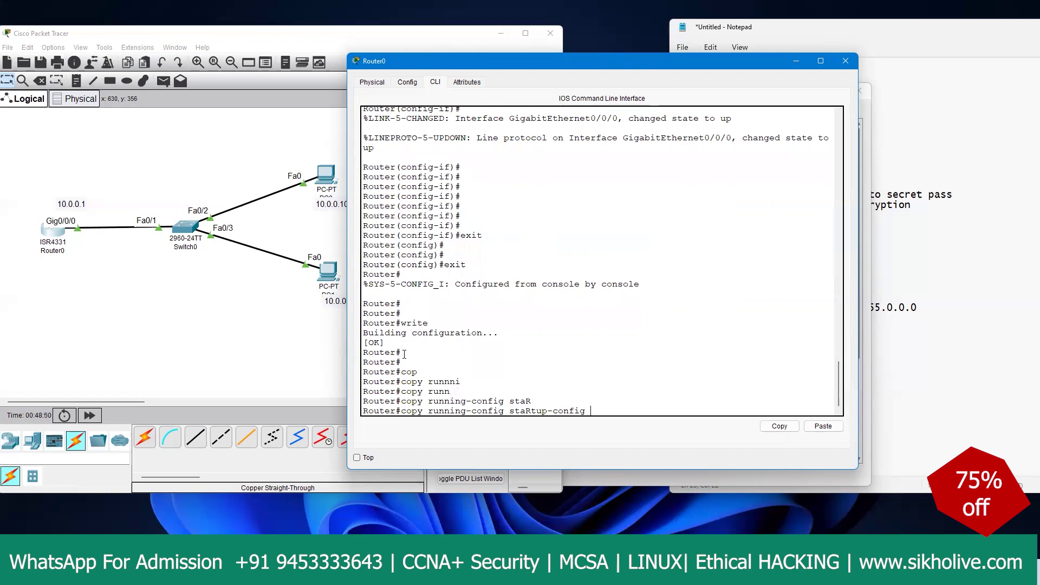
key(Return)
key(Return)
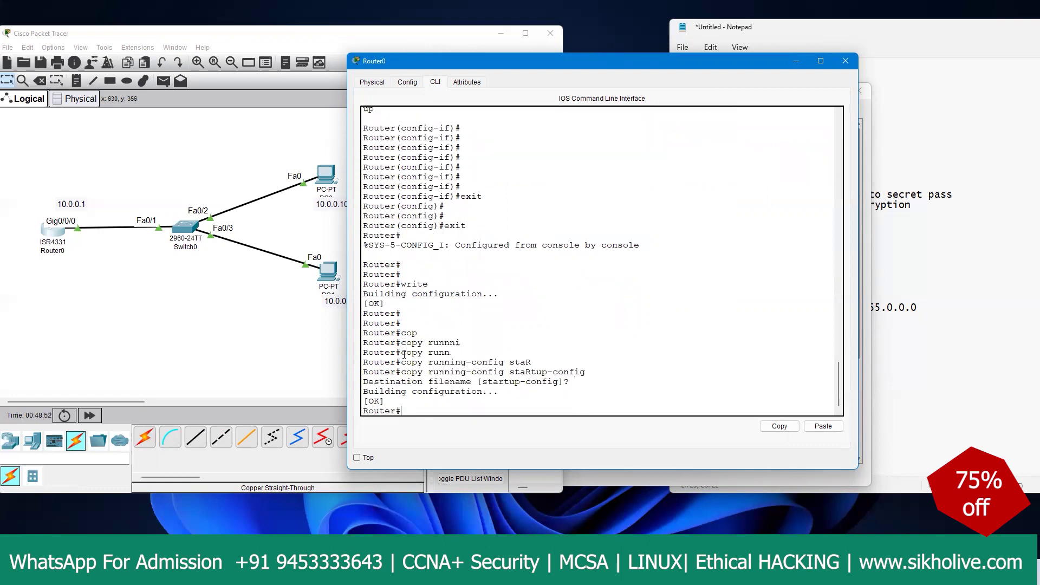
text(WR)
key(Return)
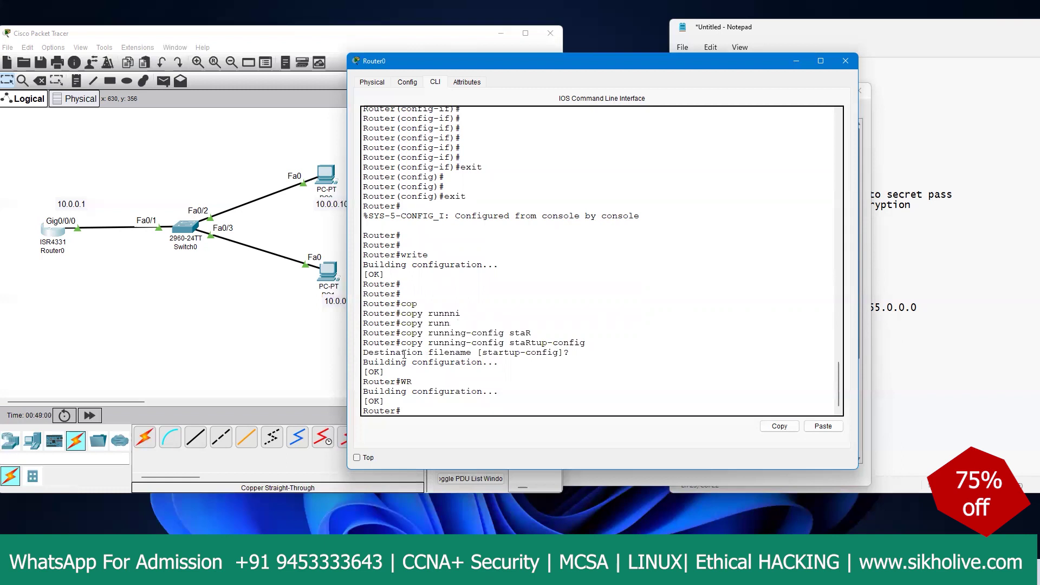
Step: Enter global configuration mode with 'conf t' after correcting mistyped attempts
text(confg ty)
key(Return)
key(Return)
key(Return)
key(Return)
key(Return)
text(cxo)
key(BackSpace)
key(BackSpace)
key(BackSpace)
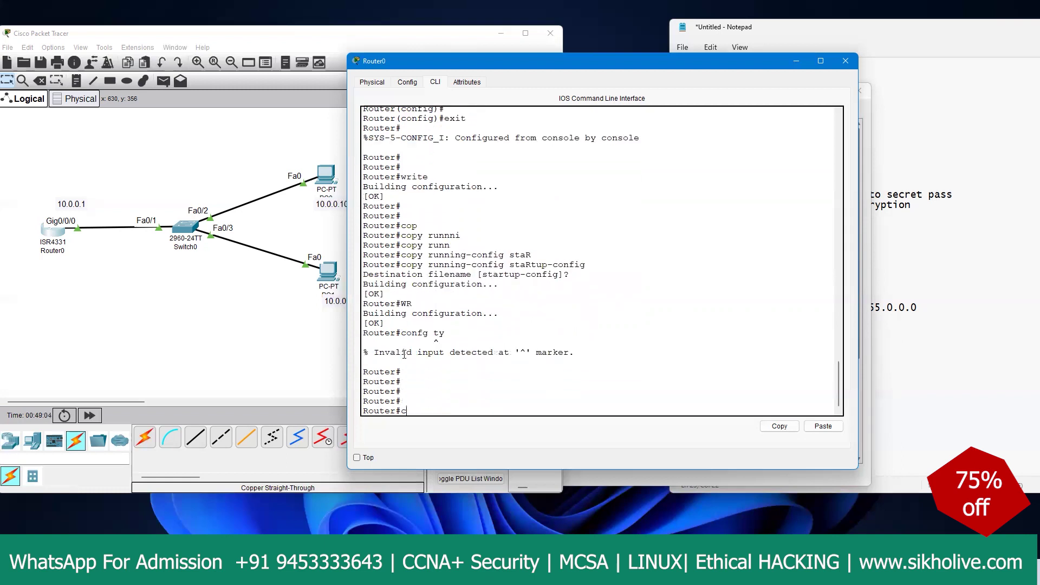
text(conf ty)
key(Return)
key(Return)
text(conf t)
key(Return)
key(Return)
key(Return)
key(Return)
key(Return)
key(Return)
key(Return)
key(Return)
key(Return)
key(Return)
key(Return)
key(Return)
key(Return)
key(Return)
key(Return)
key(Return)
key(Return)
key(Return)
key(Return)
key(Return)
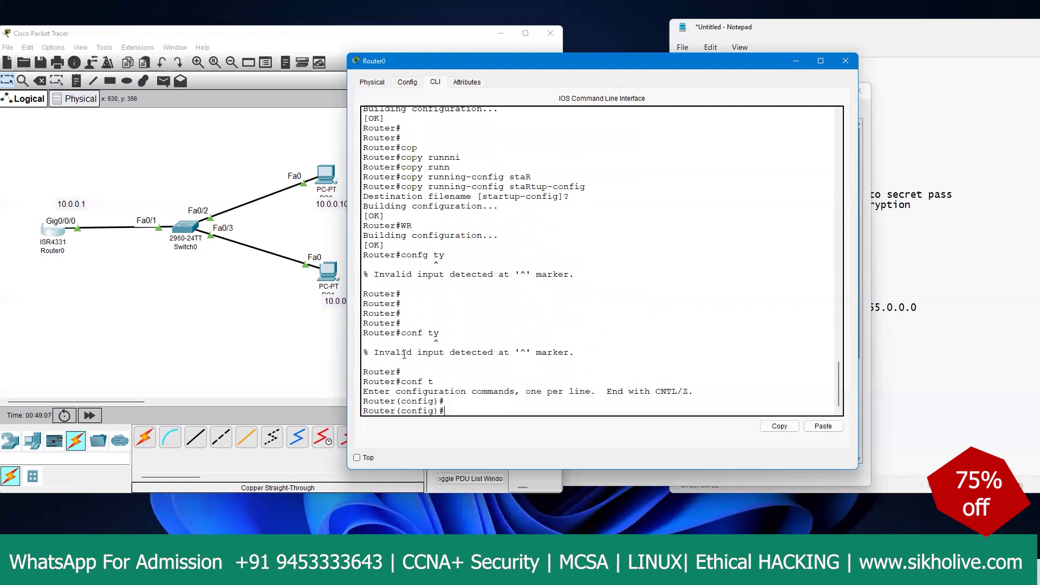
Step: Rename the router with 'hostname R1' and list the 'ip domain ?' options
text(hostn)
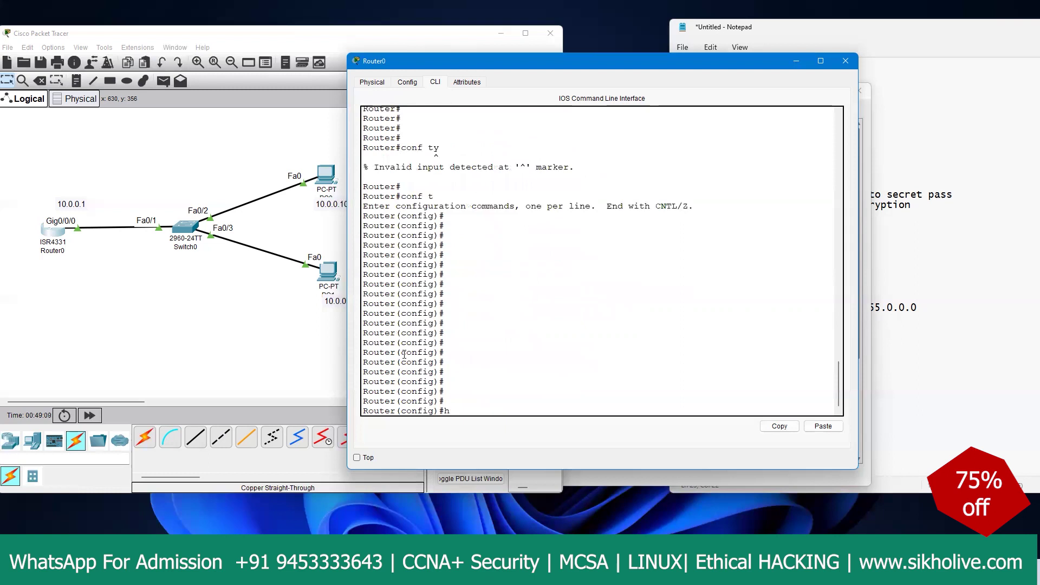
key(BackSpace)
key(BackSpace)
key(BackSpace)
key(BackSpace)
key(BackSpace)
text(hostname R1)
key(Return)
key(Return)
key(Return)
key(Return)
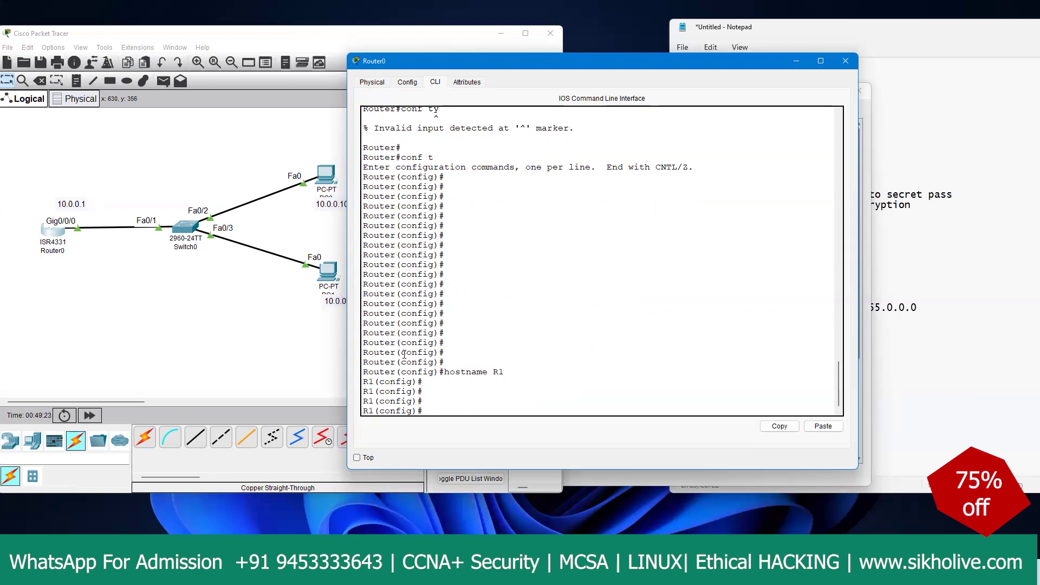
text(ip domain ?)
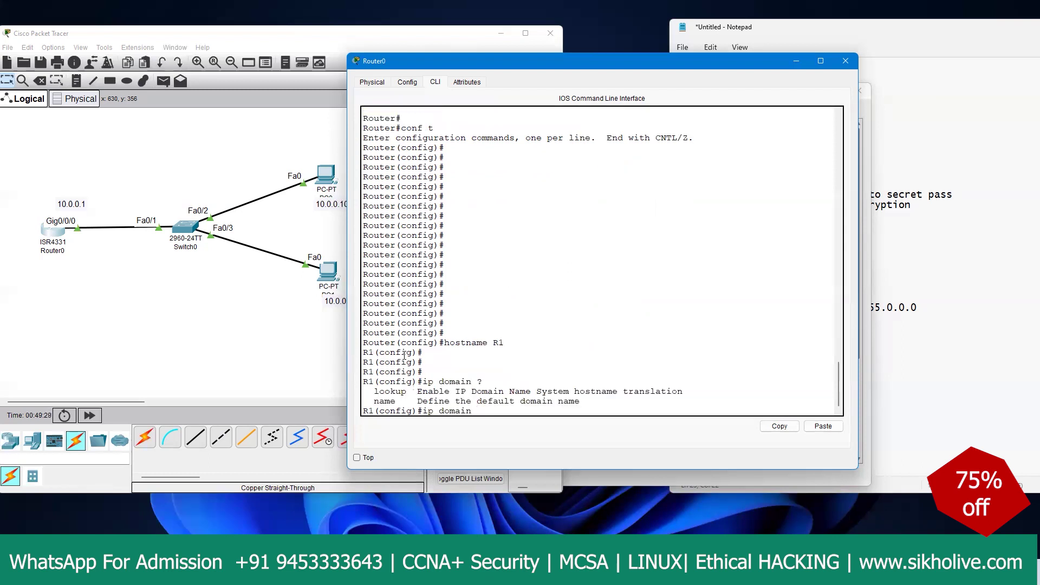
Step: Set R1's default domain name with 'ip domain name cisco'
drag(404, 404, 368, 402)
drag(481, 401, 563, 402)
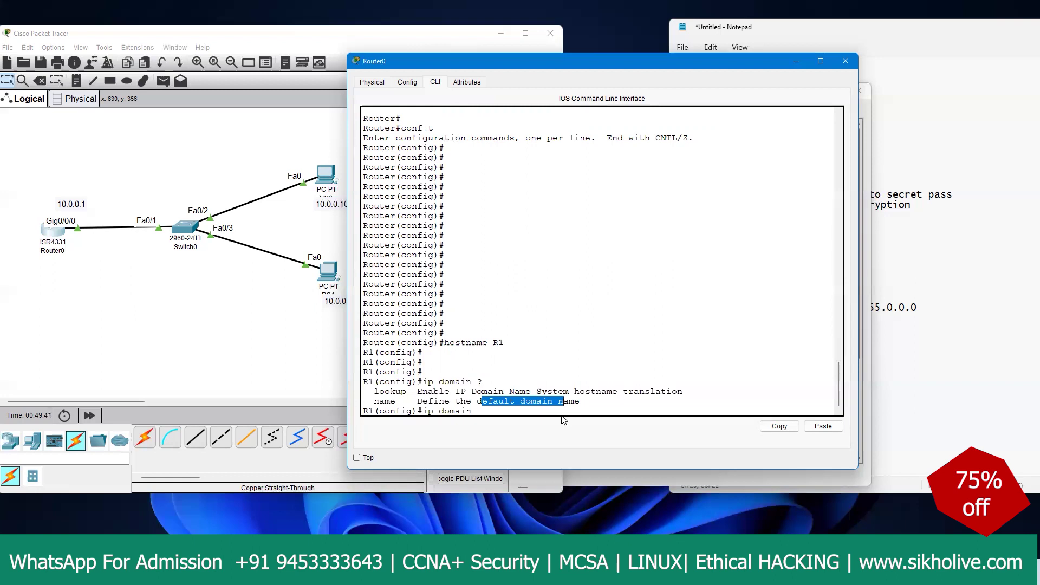
text(name)
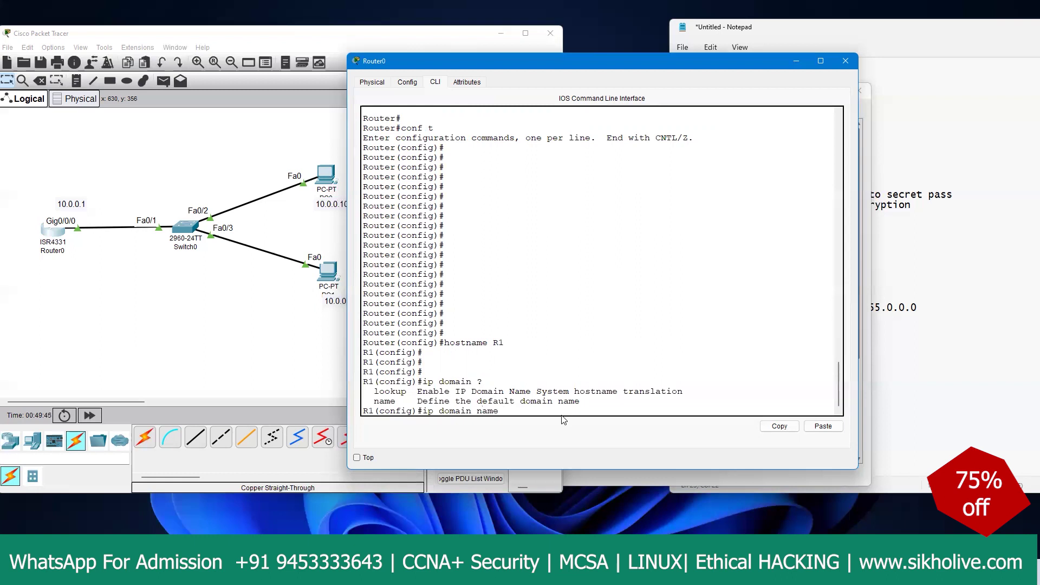
text( net)
text(1)
key(BackSpace)
key(BackSpace)
text(cisco)
key(Return)
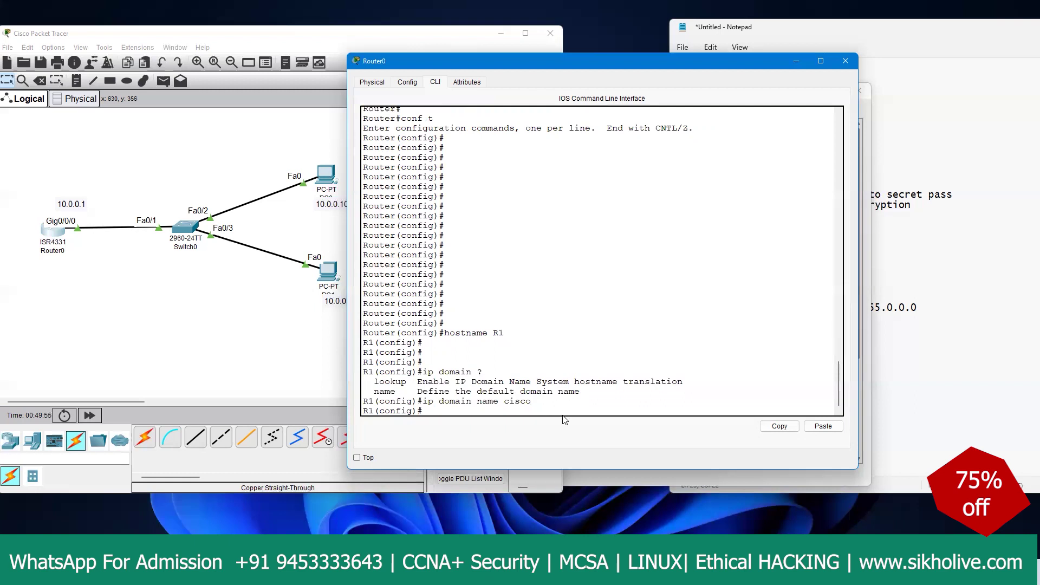
text(cry)
key(Tab)
Step: Run 'crypto key generate rsa' to create keys named R1.cisco, reaching the modulus-size prompt
text(key ge)
key(Tab)
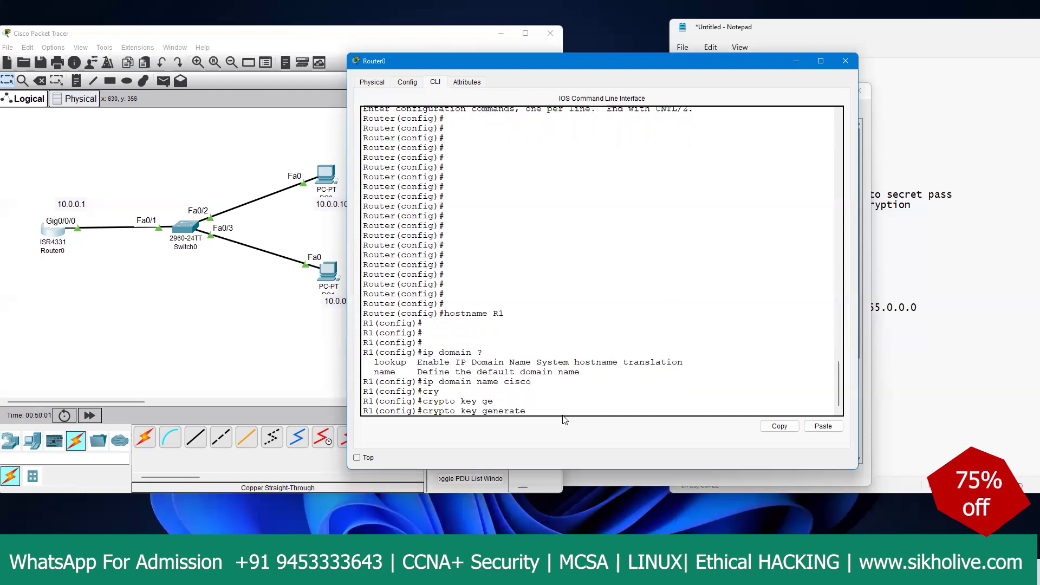
text(?)
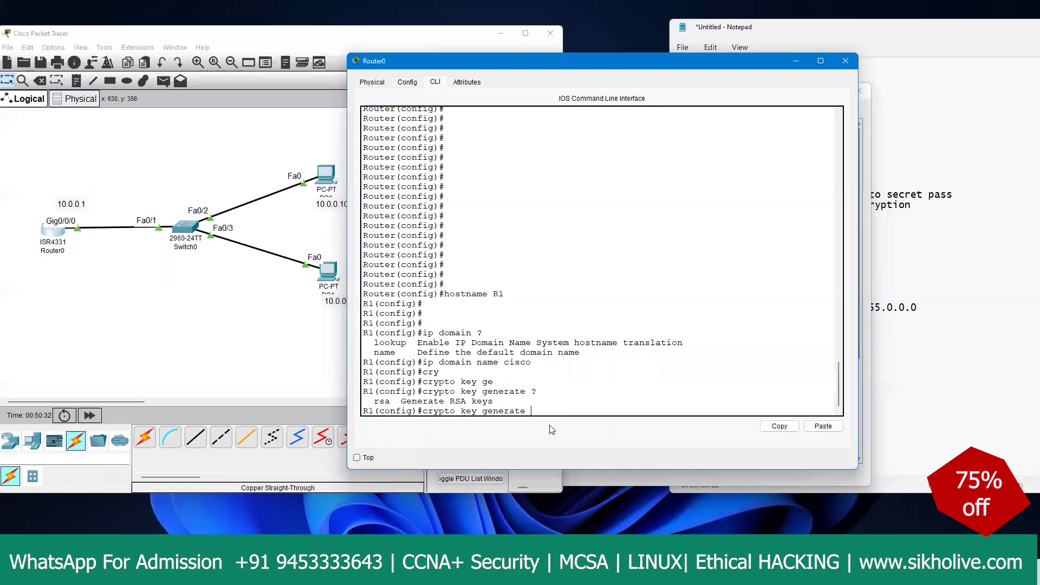
drag(531, 411, 428, 411)
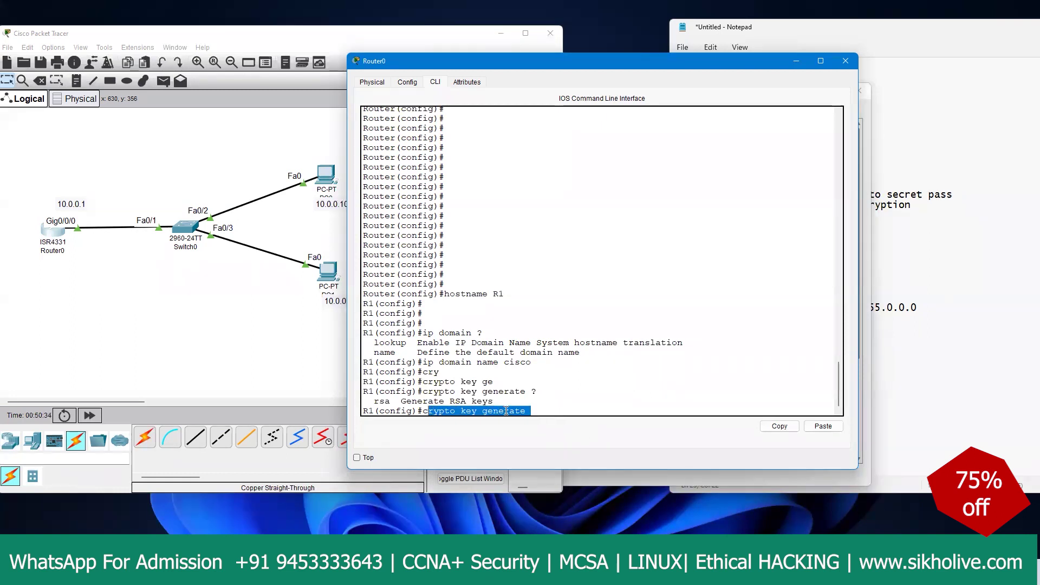
click(550, 412)
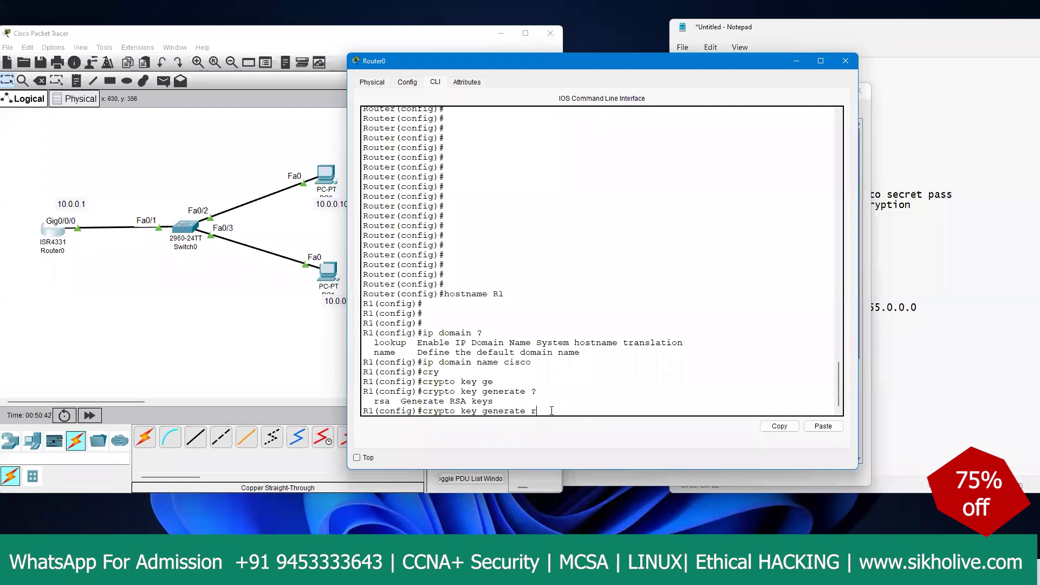
text(sa)
key(Return)
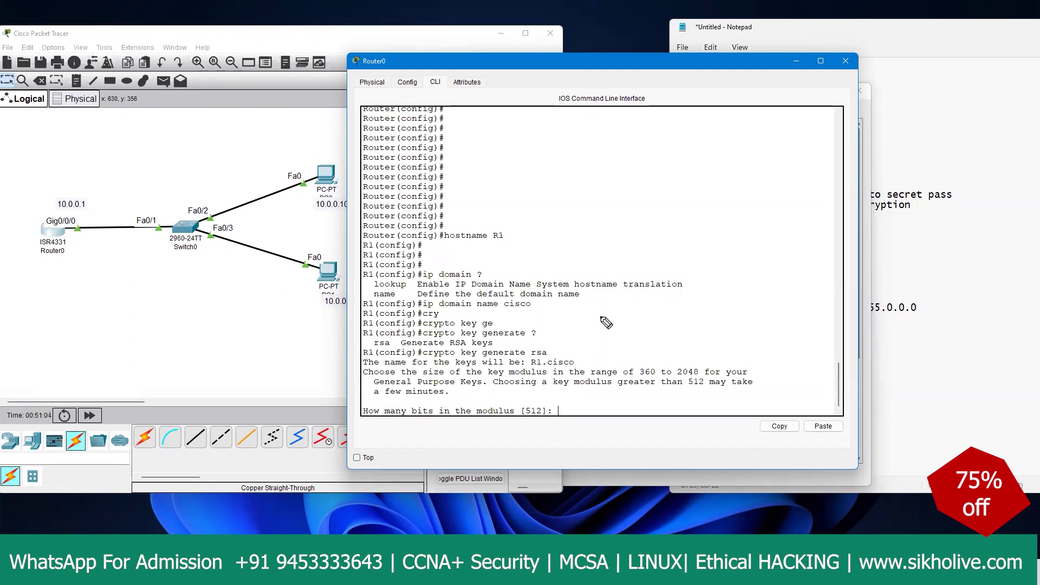
Step: Annotate the RSA key size notes (360 minimum, 2048 maximum, warning above 512) and circle Router0
mouse_move(660, 374)
mouse_down()
mouse_move(649, 357)
mouse_move(713, 384)
mouse_move(684, 354)
mouse_move(650, 350)
mouse_move(646, 336)
mouse_move(656, 332)
mouse_move(652, 319)
mouse_move(694, 319)
mouse_move(709, 307)
mouse_move(719, 314)
mouse_move(662, 345)
mouse_move(668, 352)
mouse_up()
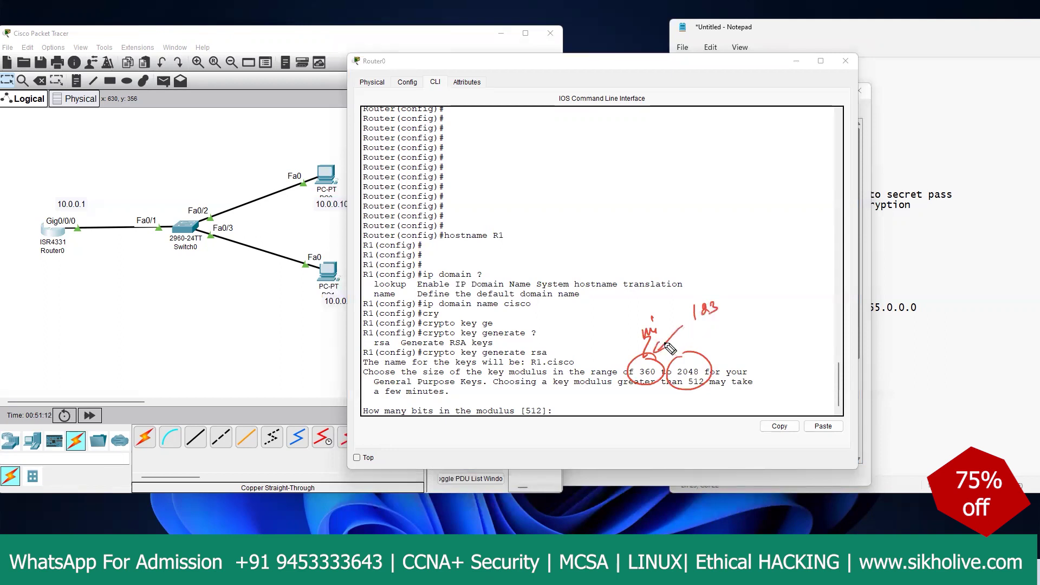
drag(726, 304, 789, 277)
mouse_move(704, 368)
mouse_down()
mouse_move(674, 374)
mouse_move(707, 364)
mouse_move(735, 333)
mouse_move(698, 289)
mouse_move(729, 325)
mouse_move(769, 313)
mouse_up()
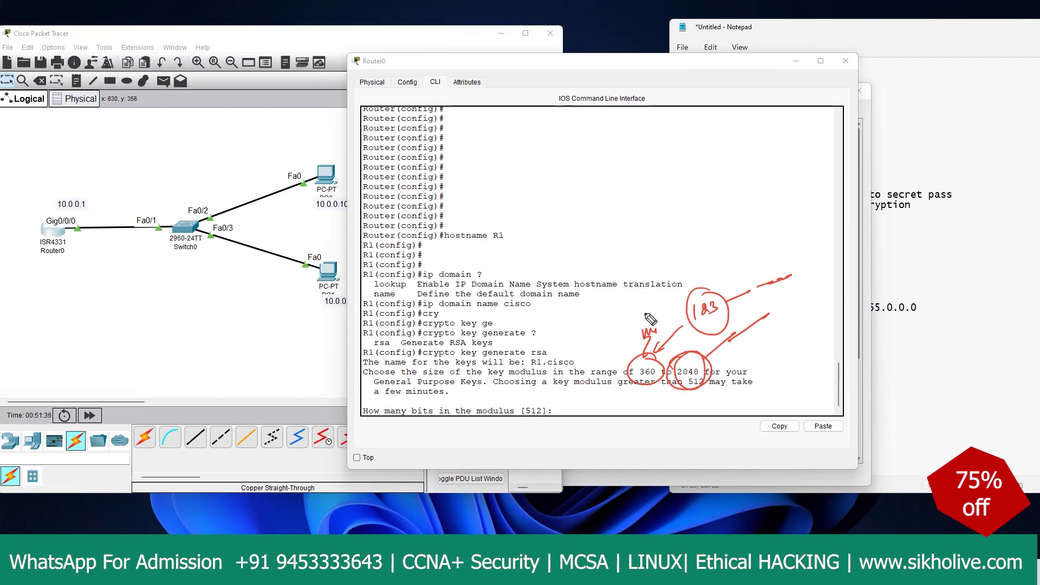
drag(688, 375, 692, 348)
mouse_move(64, 202)
mouse_down()
mouse_move(35, 217)
mouse_move(47, 208)
mouse_move(51, 242)
mouse_move(67, 254)
mouse_move(75, 228)
mouse_move(70, 272)
mouse_move(75, 259)
mouse_move(99, 285)
mouse_up()
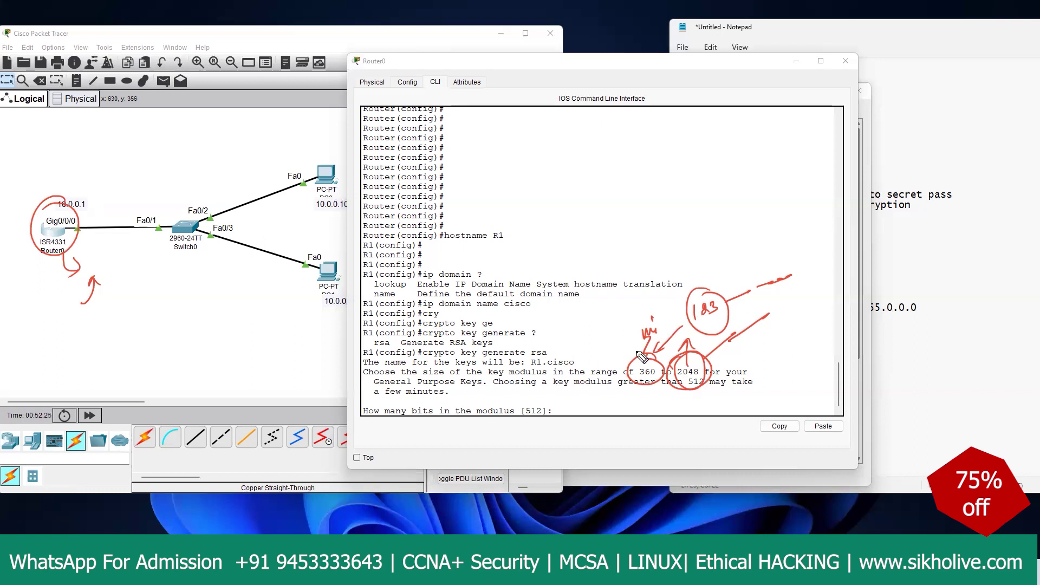
drag(701, 353, 711, 363)
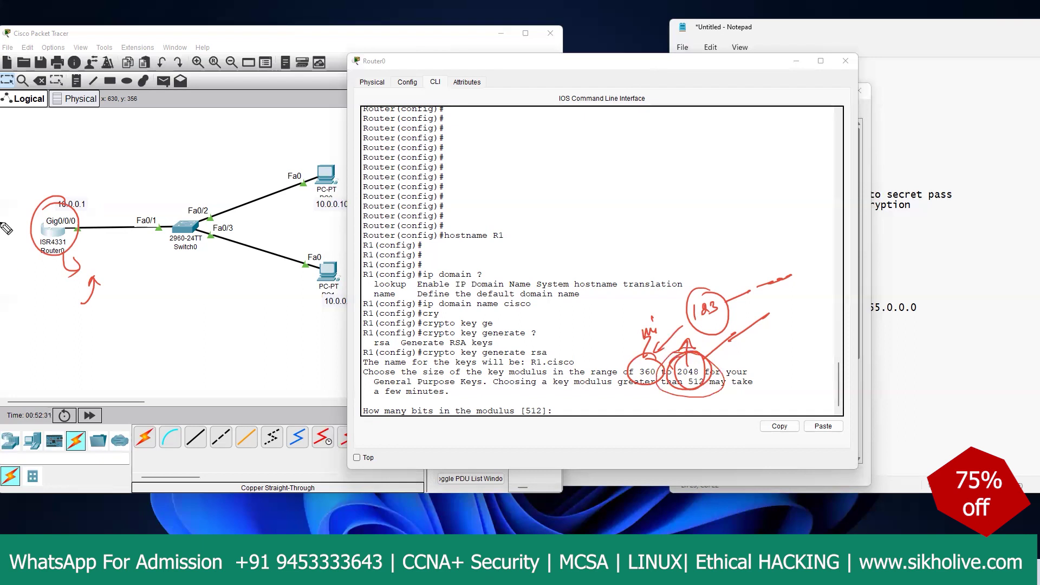
Step: Clear the annotations and highlight the key modulus range explanation in R1's CLI
key(Escape)
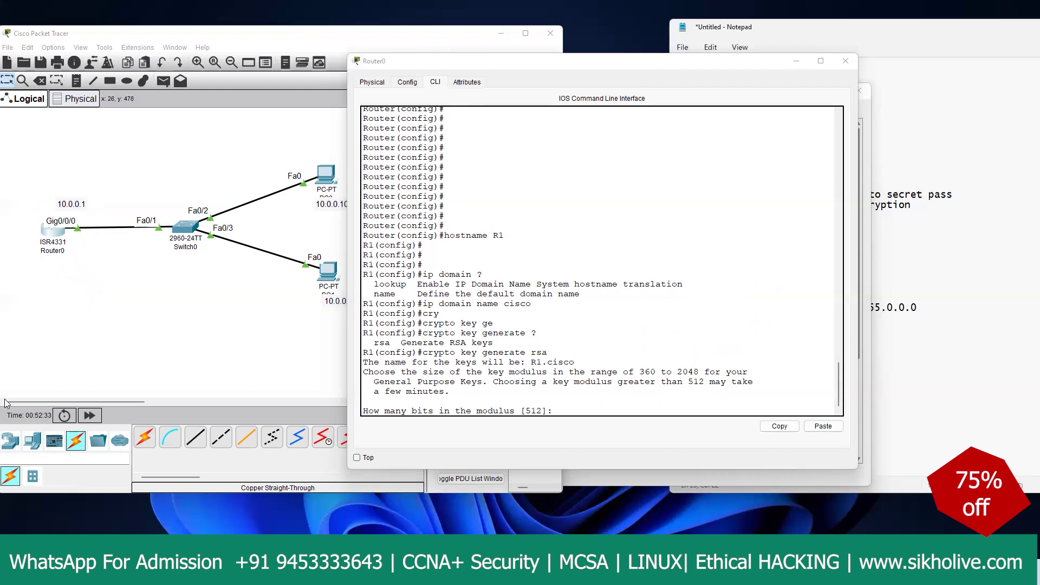
click(583, 412)
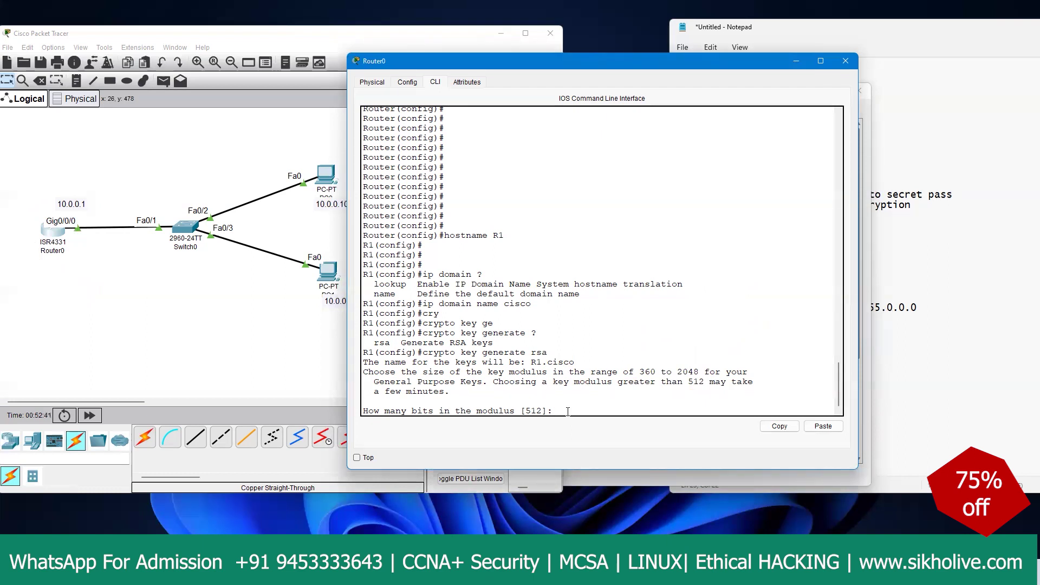
drag(461, 374, 656, 382)
click(593, 373)
Step: Accept the default 512-bit modulus and highlight the RSA key generation and modulus text
key(Return)
drag(481, 391, 607, 393)
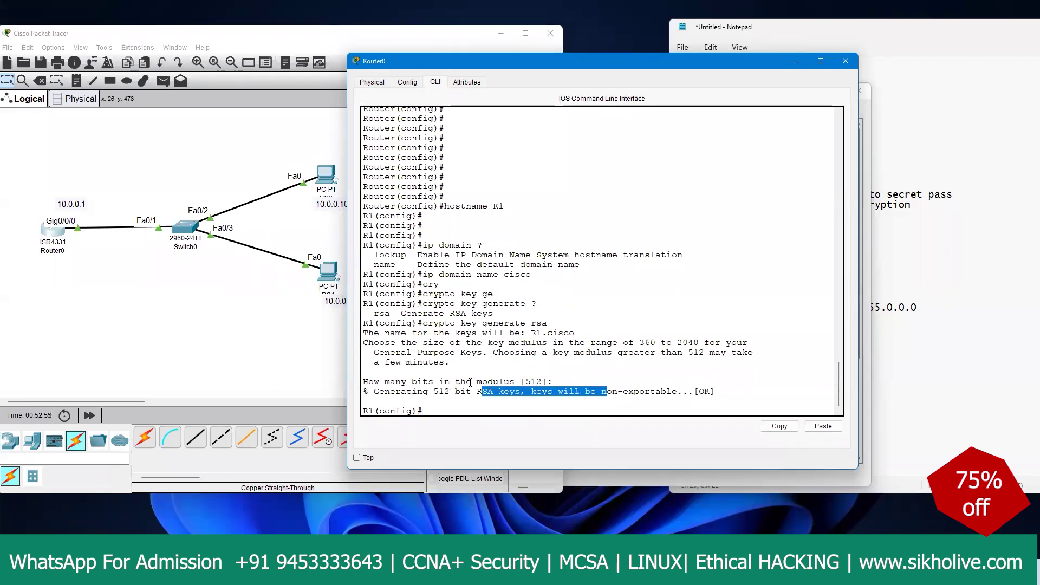
drag(471, 382, 493, 382)
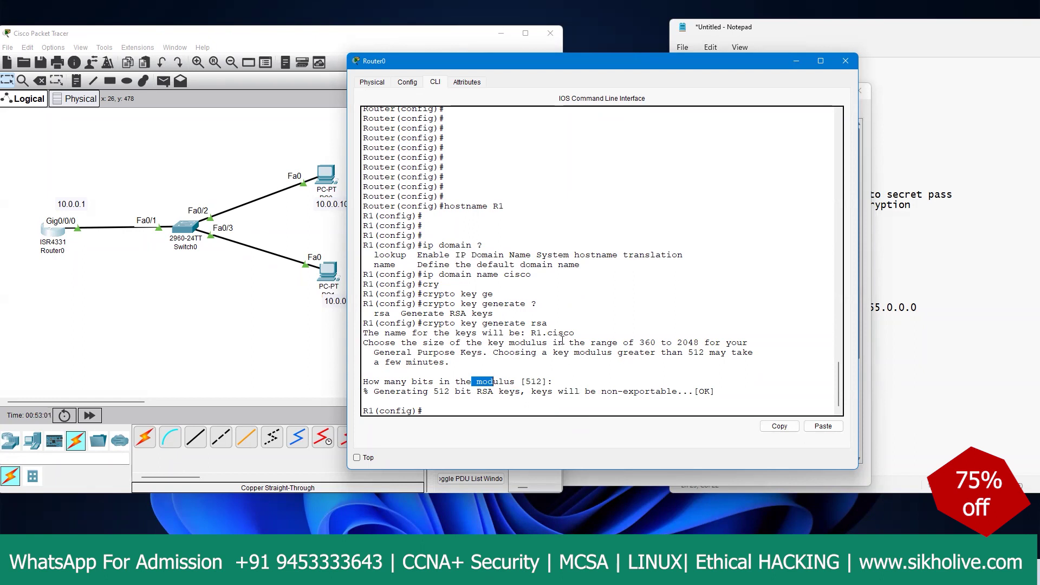
click(468, 342)
drag(430, 347, 455, 344)
click(455, 357)
Step: Highlight the 'bits' word and the SSH 1.5 enabled log message
key(Return)
key(Return)
key(Return)
key(Return)
key(Return)
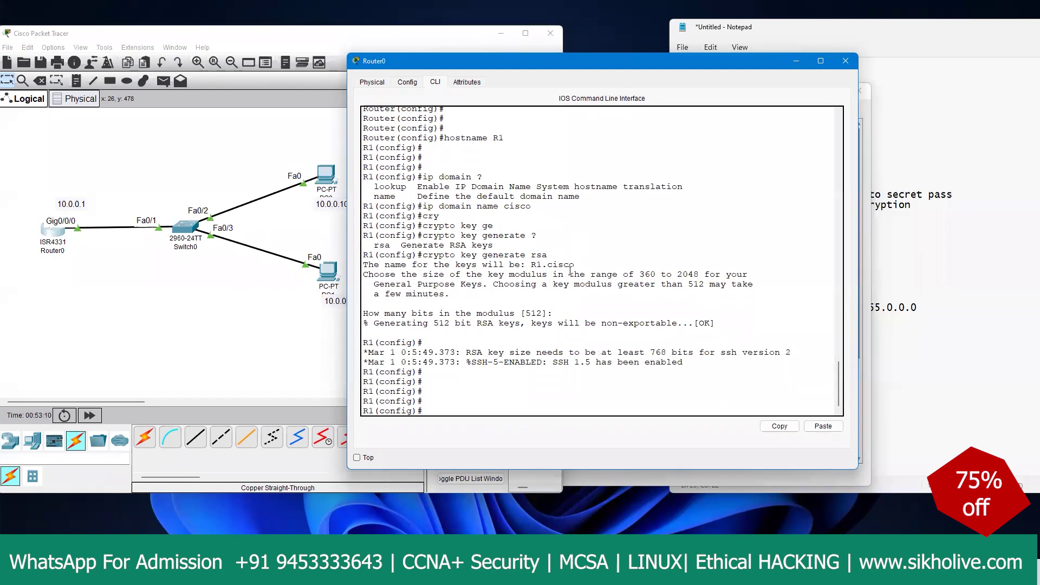
double_click(674, 352)
drag(695, 352, 674, 353)
click(493, 395)
drag(470, 362, 517, 362)
click(518, 361)
Step: On VTY line 0, allow only SSH with 'transport input ssh'
text(line vty 0)
key(Return)
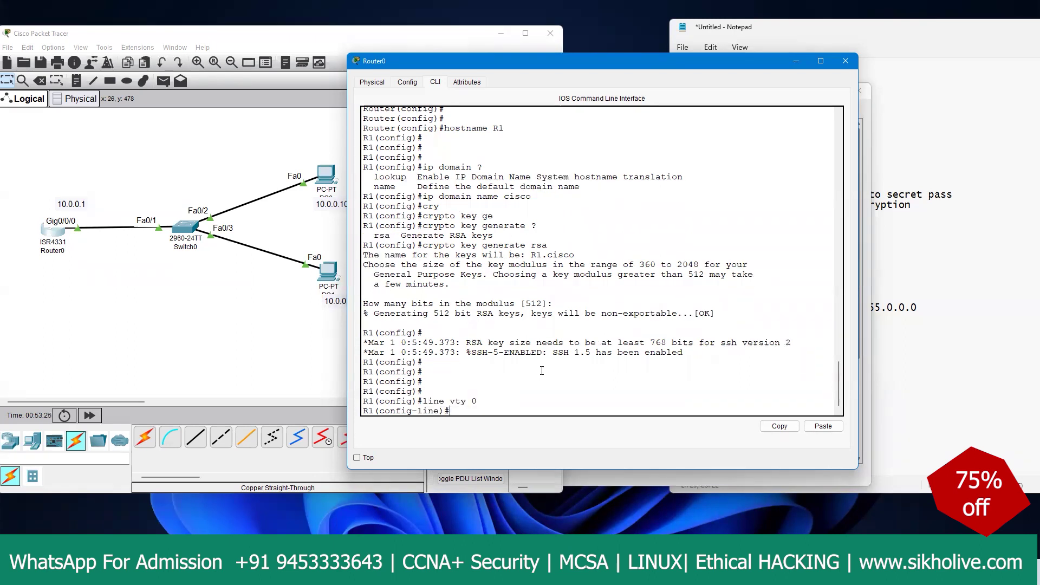
text(tra)
key(Tab)
text(in)
key(Tab)
text(dd)
key(Tab)
key(BackSpace)
key(BackSpace)
text(ssh)
key(BackSpace)
key(BackSpace)
key(BackSpace)
text(ss)
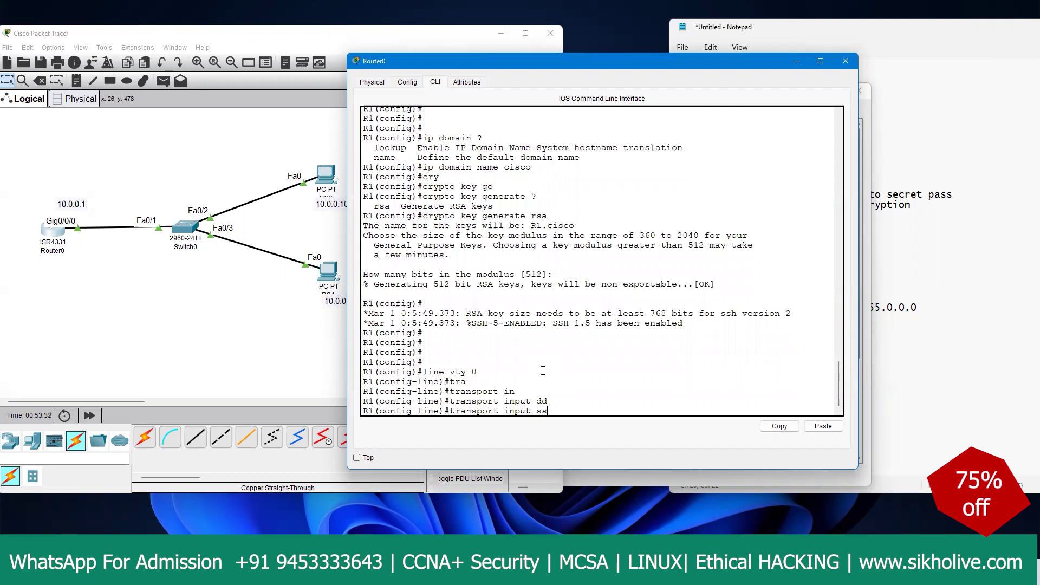
key(Tab)
key(Return)
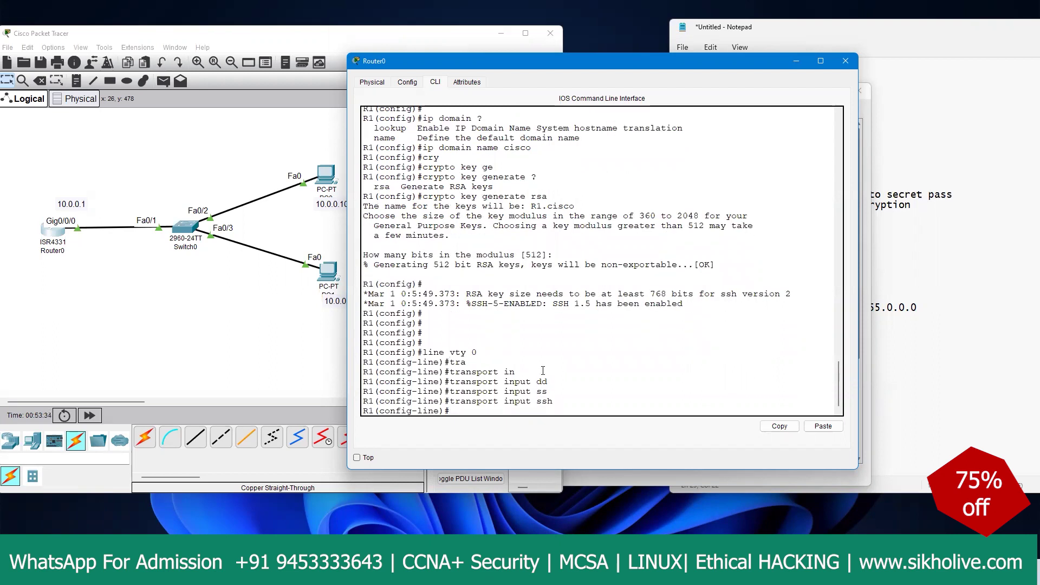
Step: Require local user accounts on the VTY line with 'login local'
text(logi)
key(Tab)
text(lo)
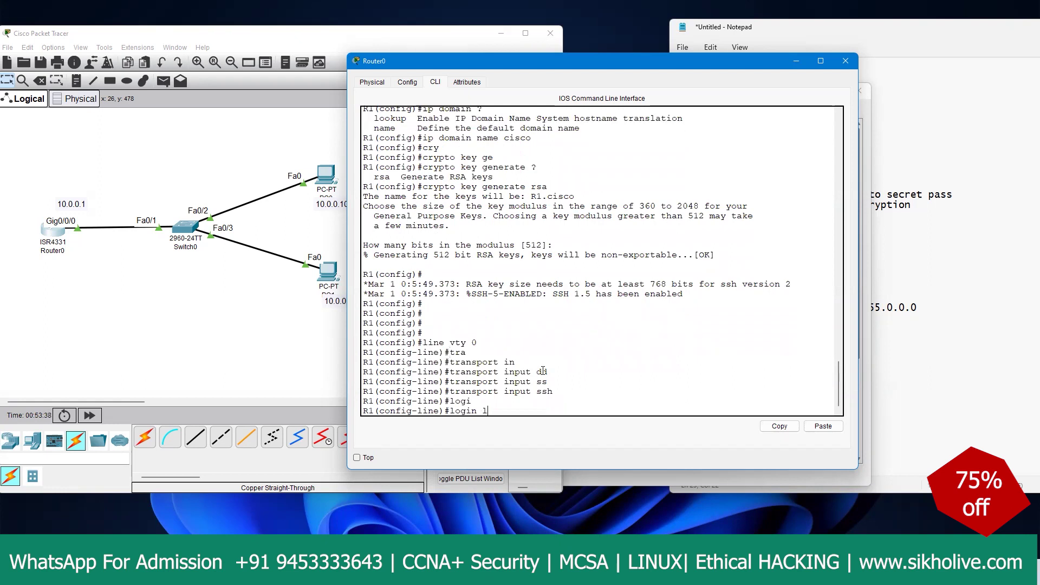
key(Tab)
key(Return)
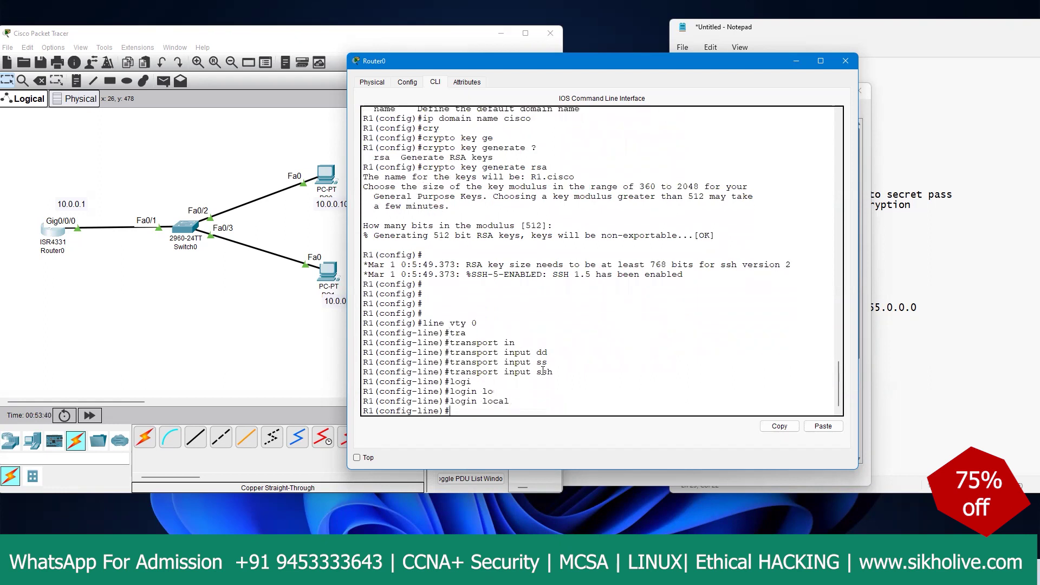
Step: Create a local username with its password, then 'end' configuration mode
text(username cisco passwor)
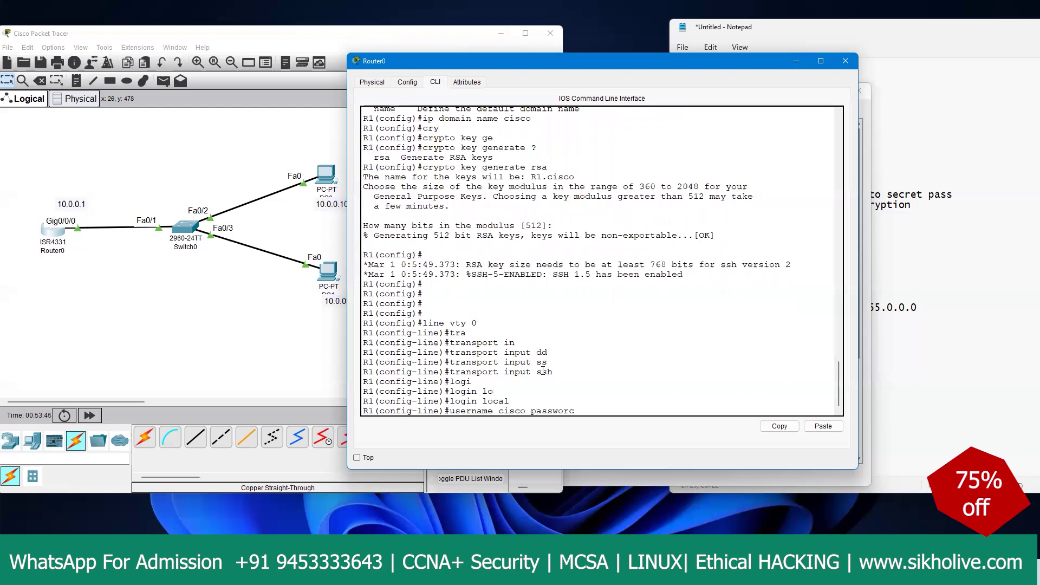
text(d cisco)
key(Return)
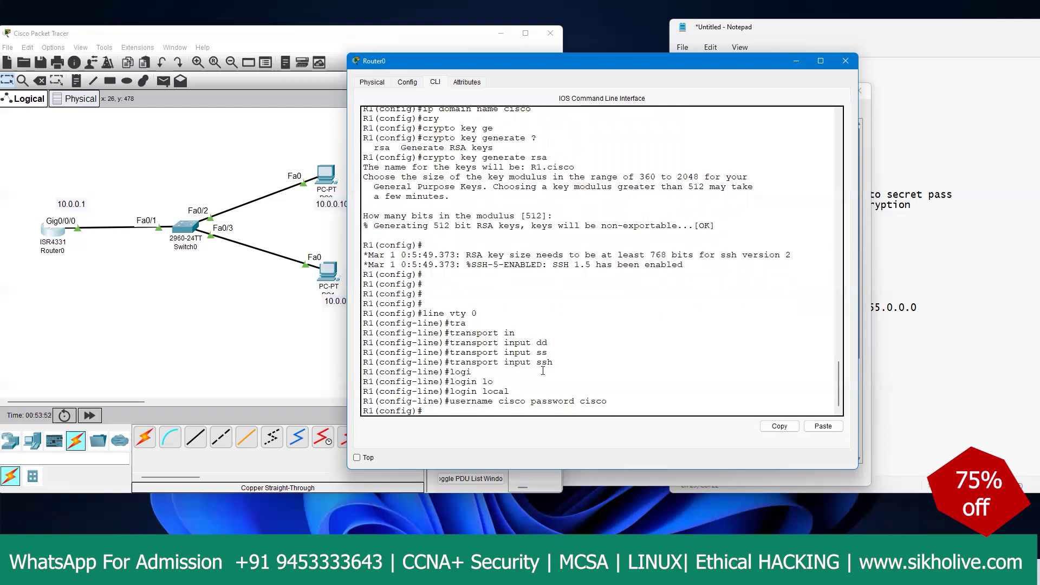
key(Return)
key(Return)
text(end)
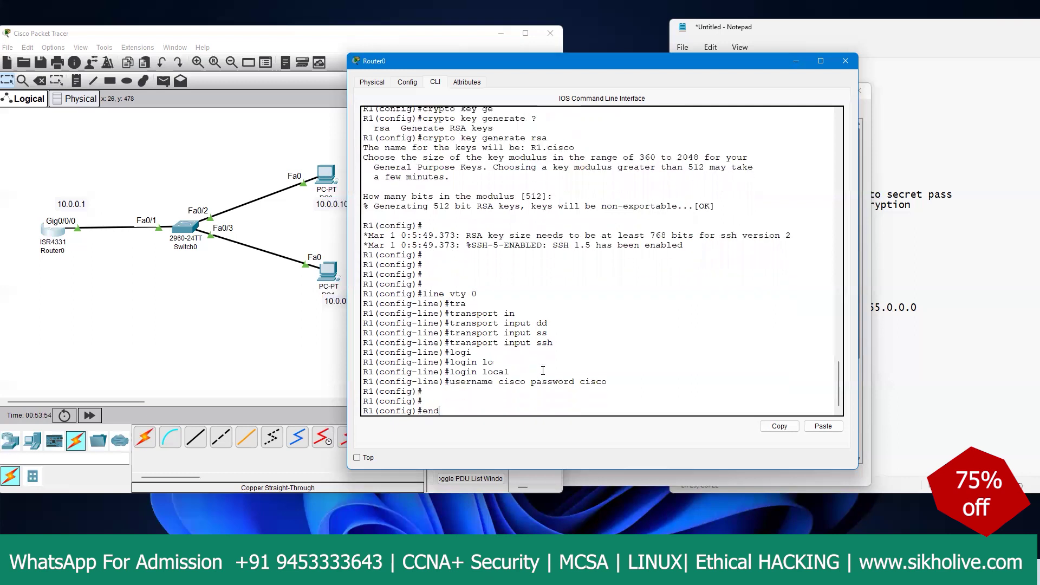
key(Return)
key(Return)
key(Return)
key(Return)
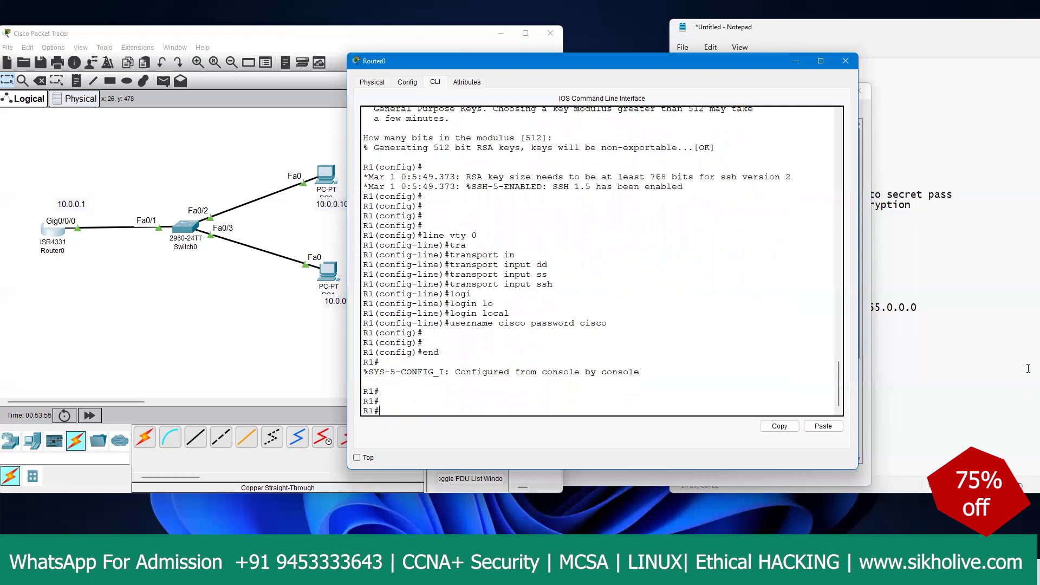
Step: From PC1's command prompt, ping the router at 10.0.0.1
click(325, 273)
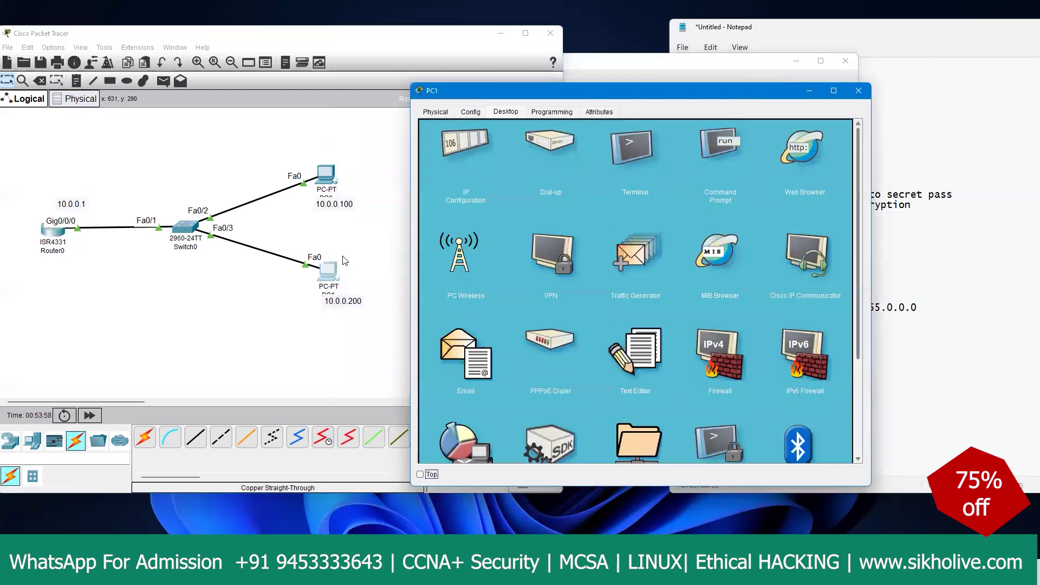
click(712, 158)
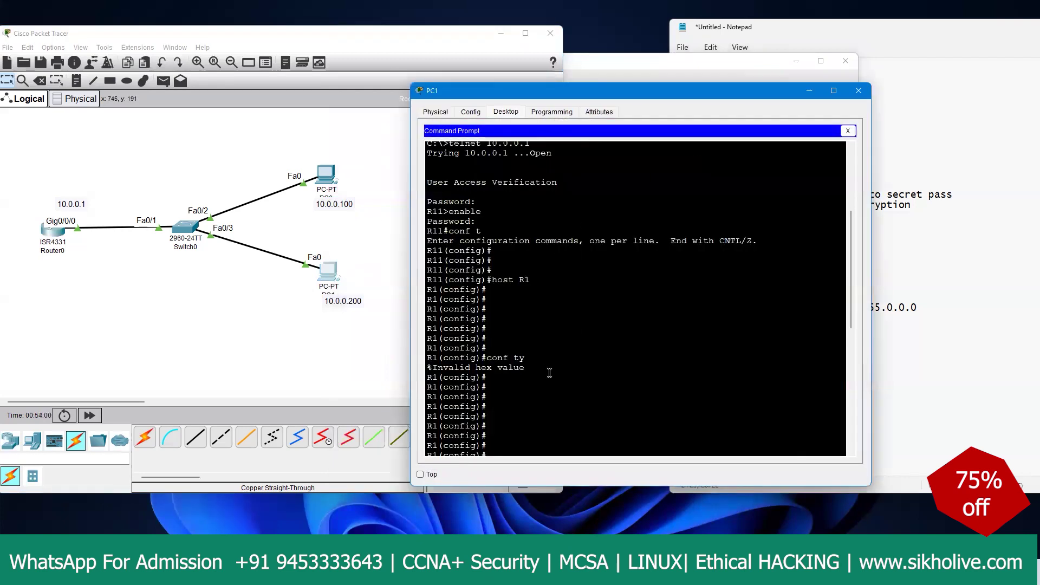
text(ping 10.0.)
text(1)
key(BackSpace)
key(BackSpace)
key(BackSpace)
key(BackSpace)
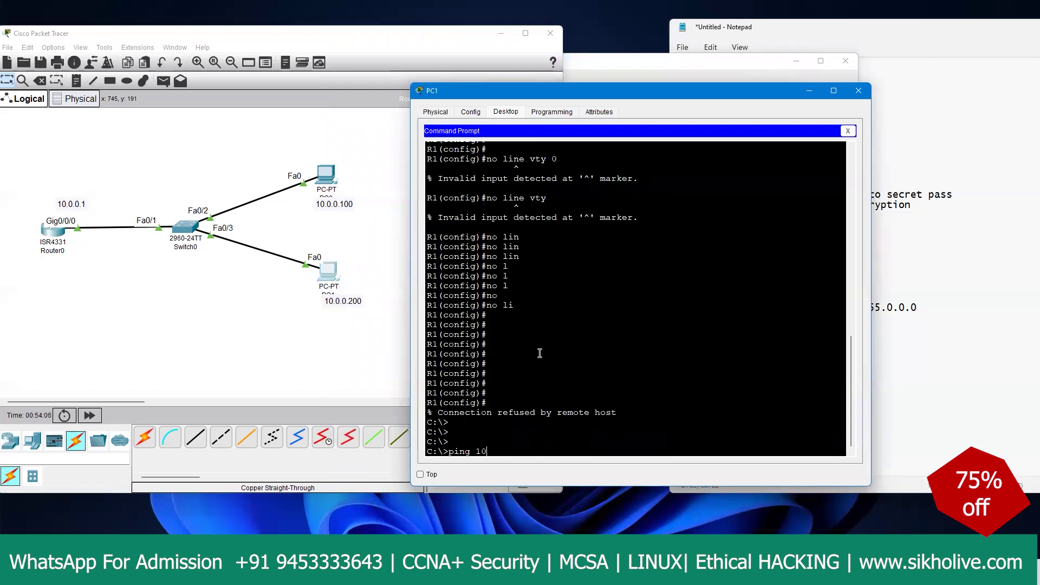
text(.0.0.1)
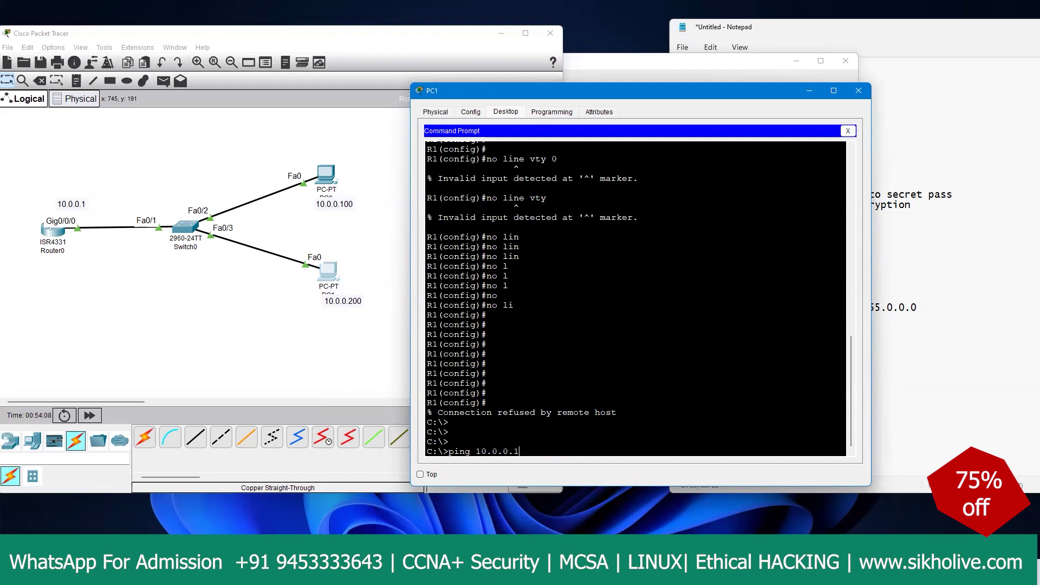
key(Return)
key(ctrl+c)
key(Return)
key(Return)
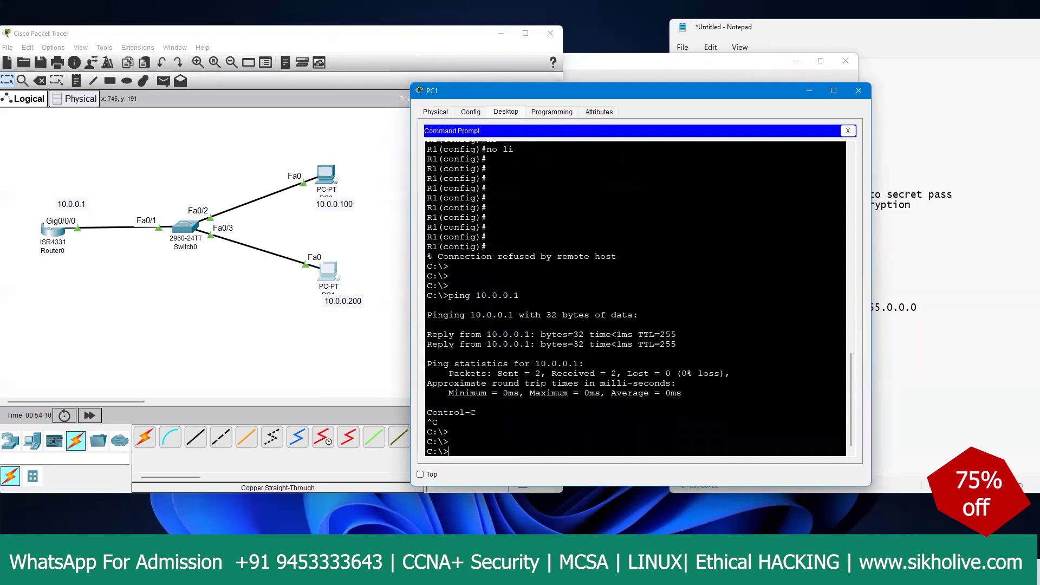
Step: SSH into 10.0.0.1 as the local user with 'ssh -l' and enter the password
text(ssh -l  10.0.0.1)
key(Return)
key(Up)
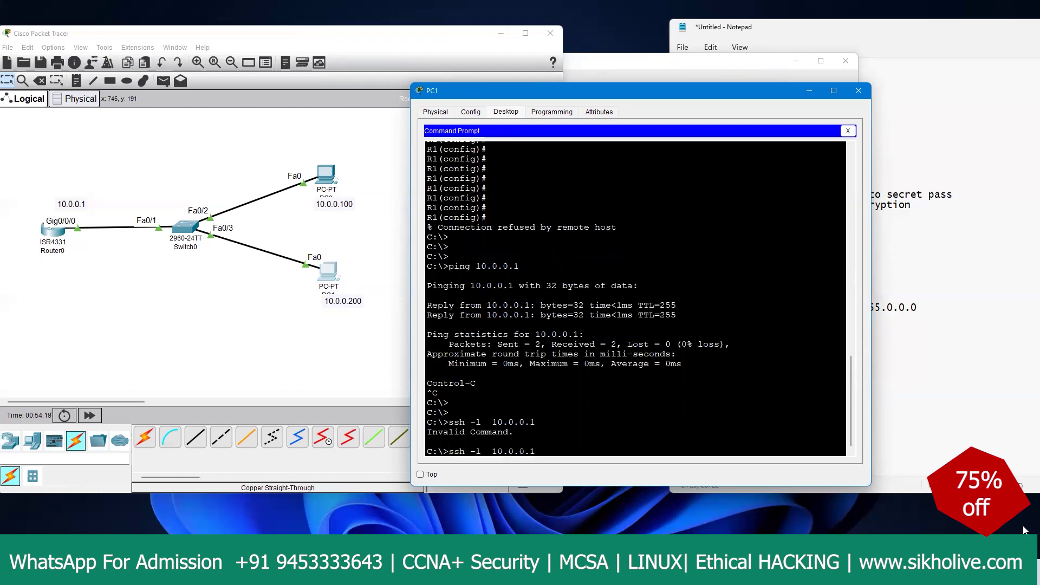
key(Left)
key(Left)
key(Left)
key(Left)
key(Left)
key(Left)
key(Left)
key(Left)
text(cisco)
key(Return)
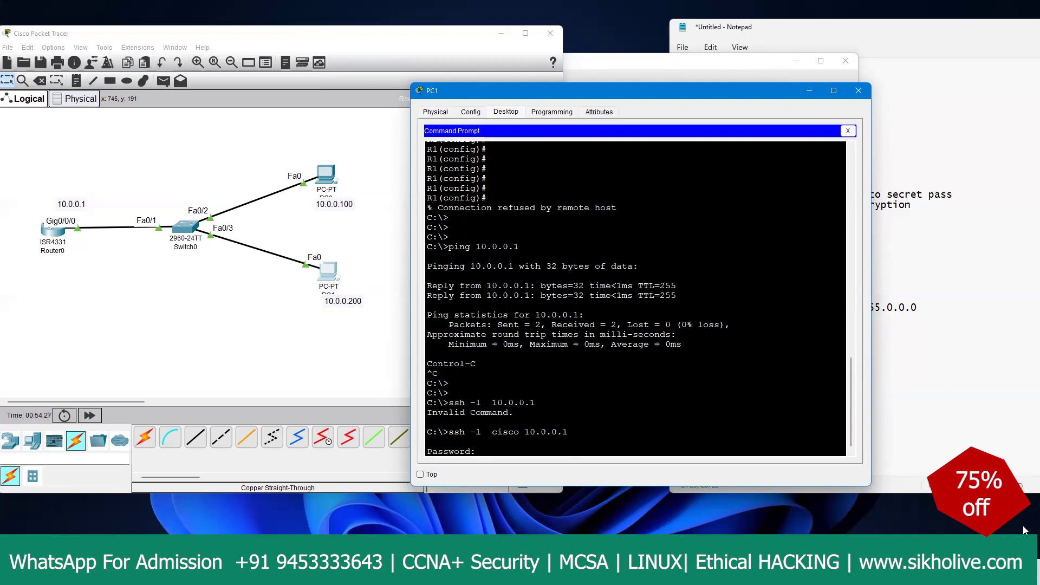
key(Return)
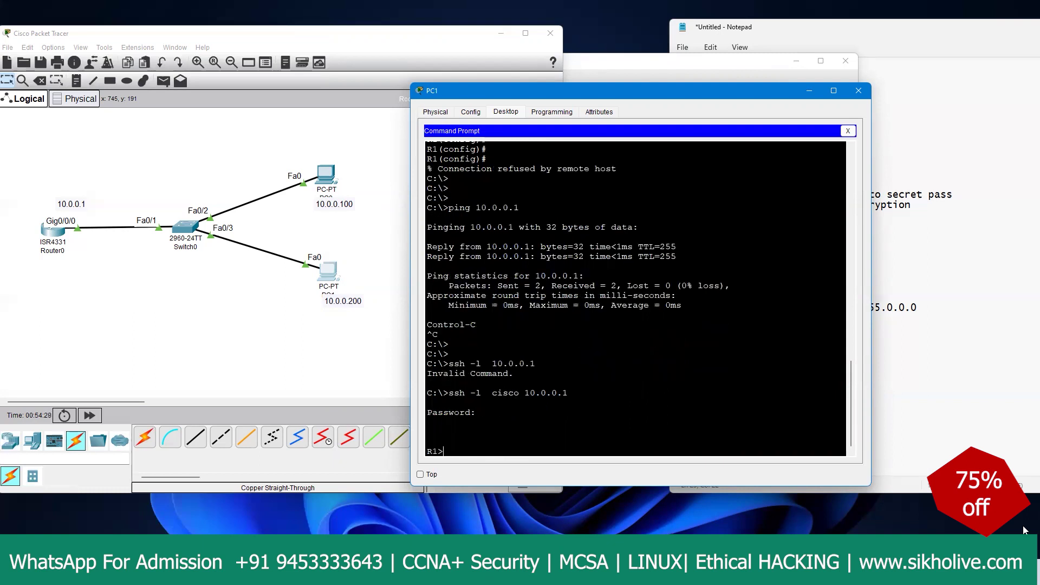
Step: Enter privileged mode with 'en' and global configuration with 'conf t' on R1
text(en)
key(Return)
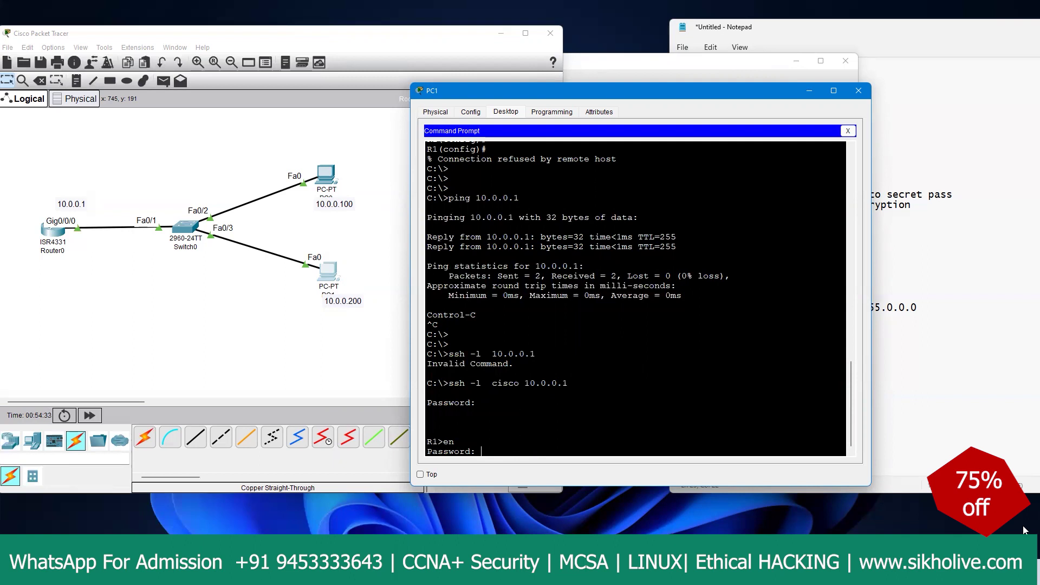
key(Return)
text(conf t)
key(Return)
key(Return)
key(Return)
key(Return)
key(Return)
key(Return)
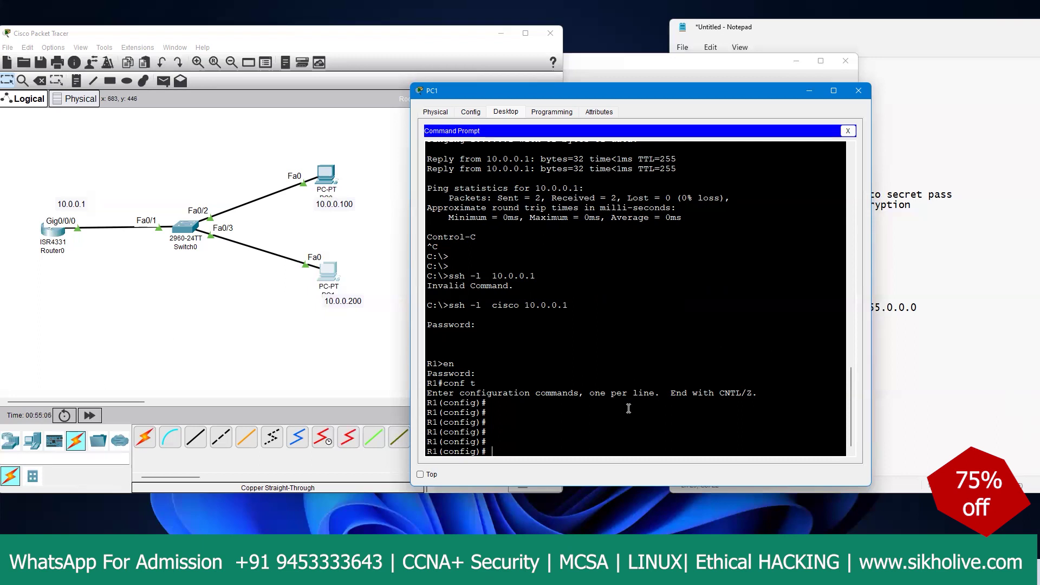
Step: Minimize PC1's window and return to the topology
click(148, 305)
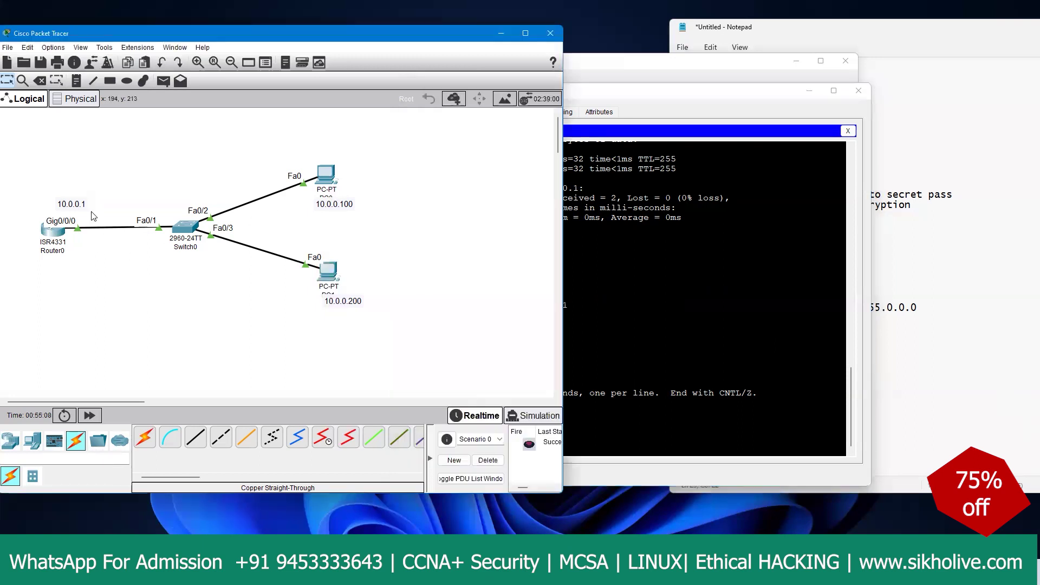
drag(32, 176, 345, 294)
click(482, 253)
click(781, 91)
click(809, 87)
Step: Save R1's running configuration with the 'wri' command
key(Return)
key(Return)
text(3)
key(Return)
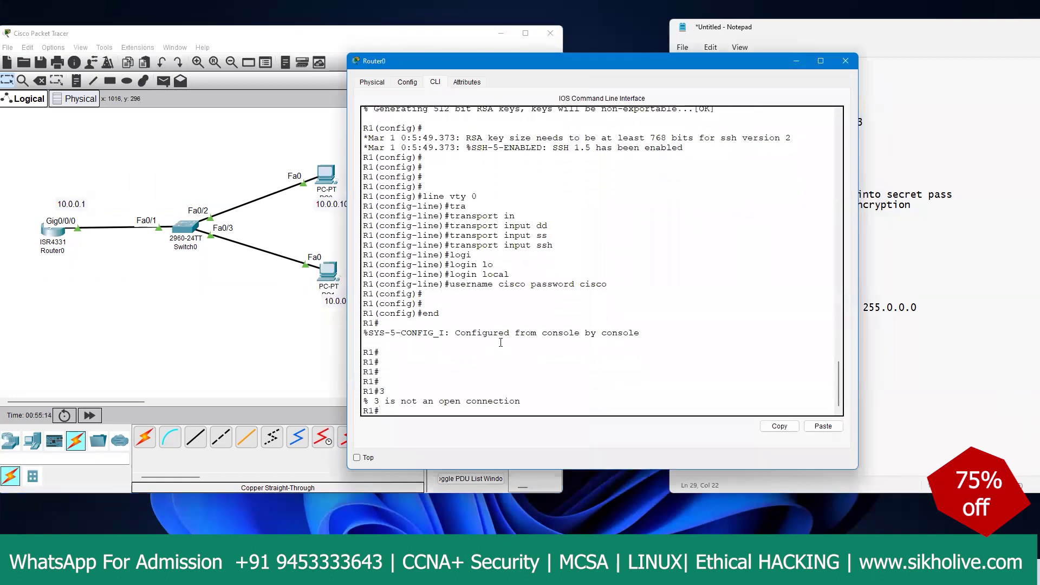
key(Return)
key(Return)
key(Return)
key(Return)
key(Return)
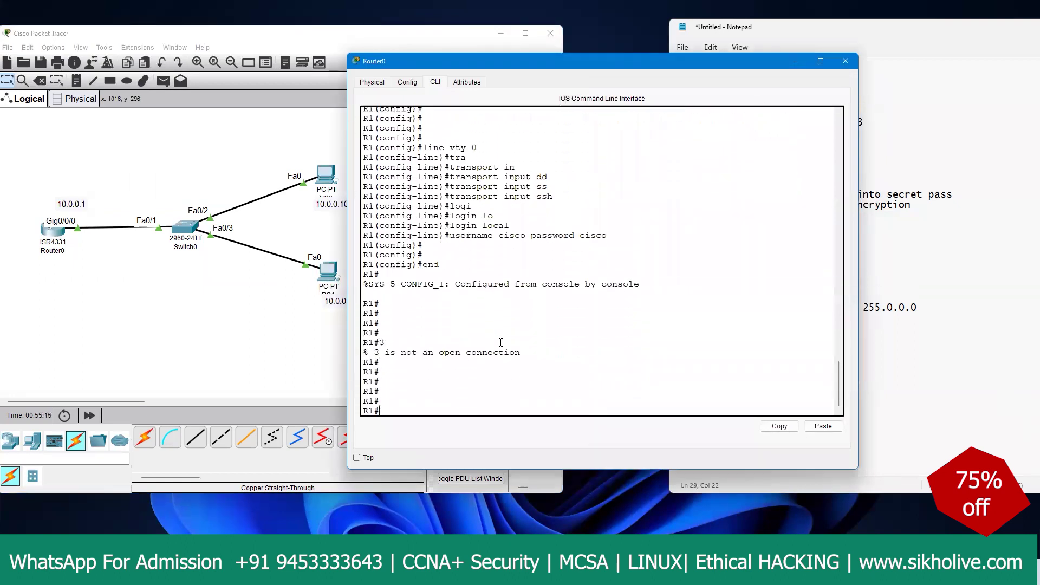
text(write)
key(Return)
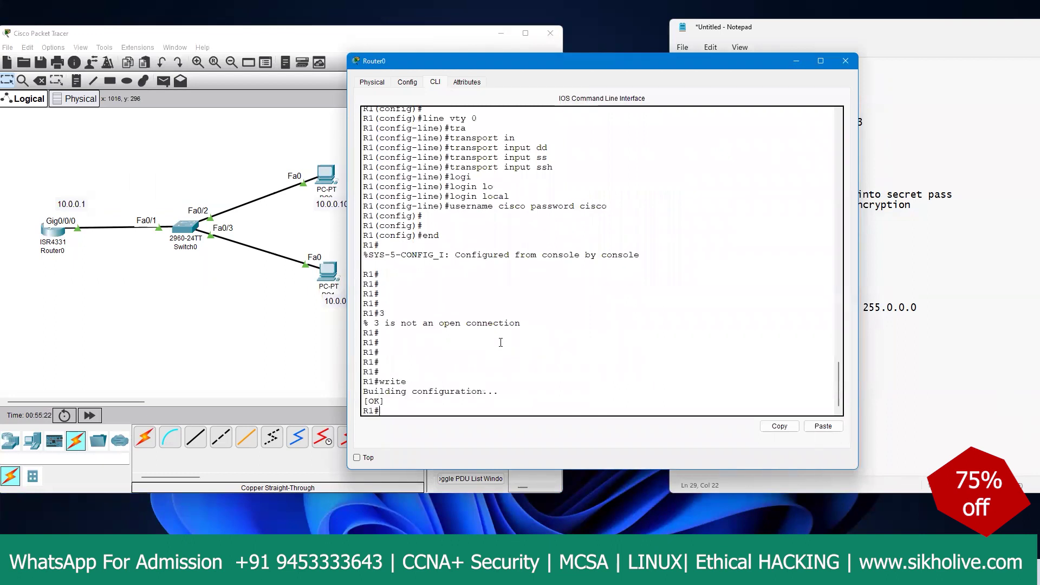
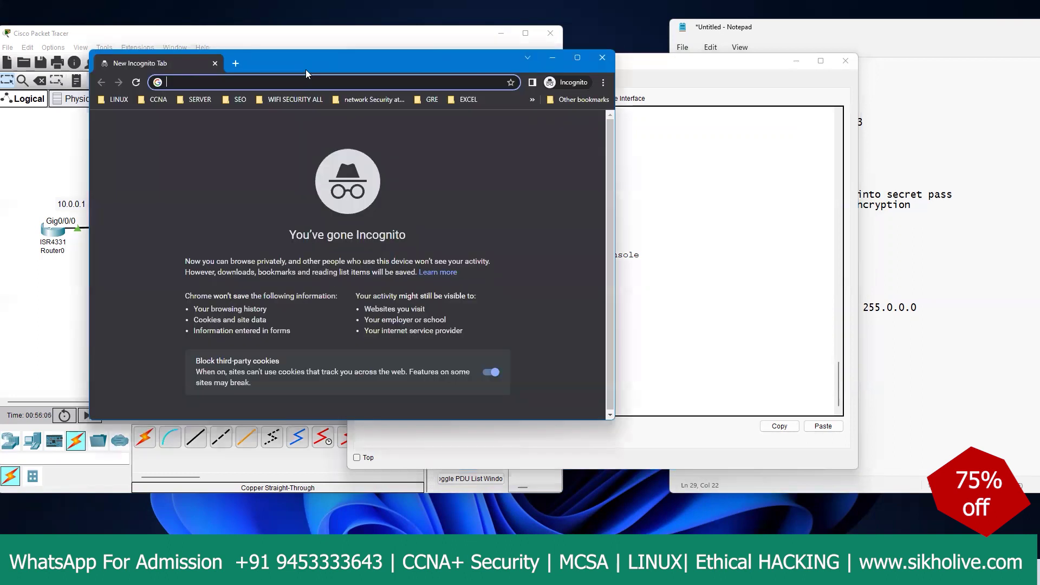
Step: Search Google for 'free tftp server download' and check the SolarWinds result page
text(free tft)
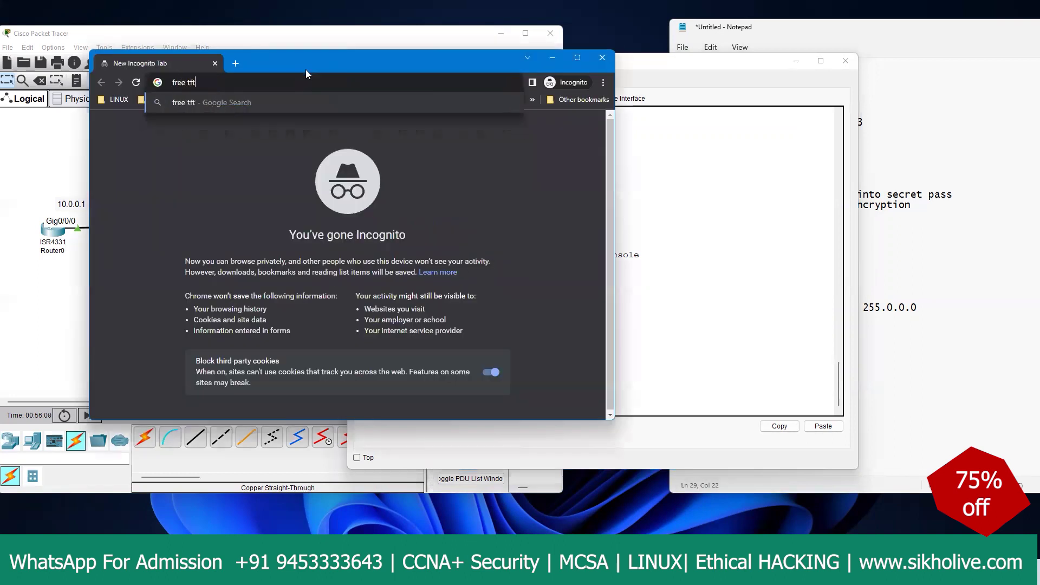
text(p server download)
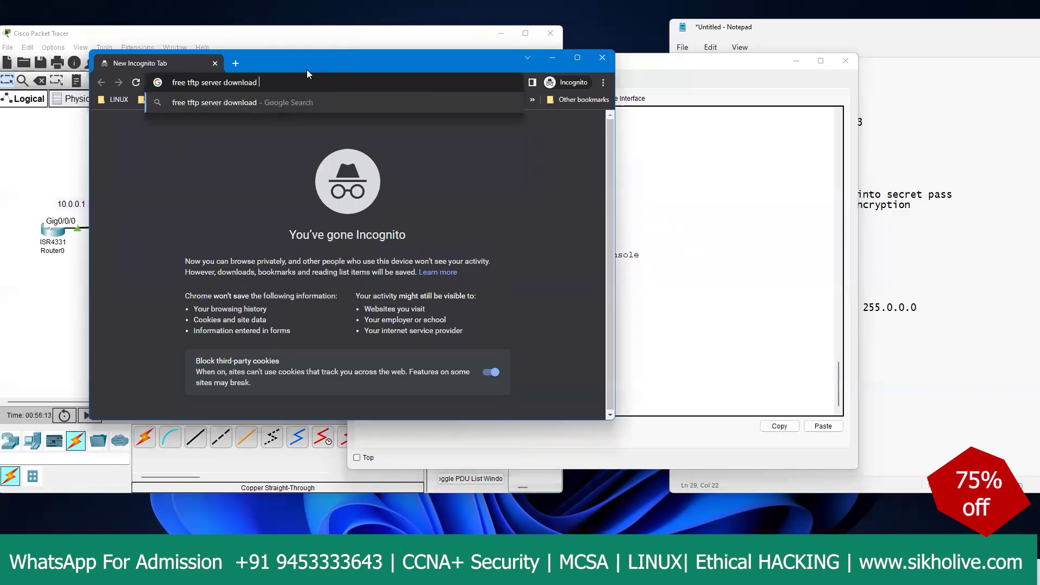
key(Return)
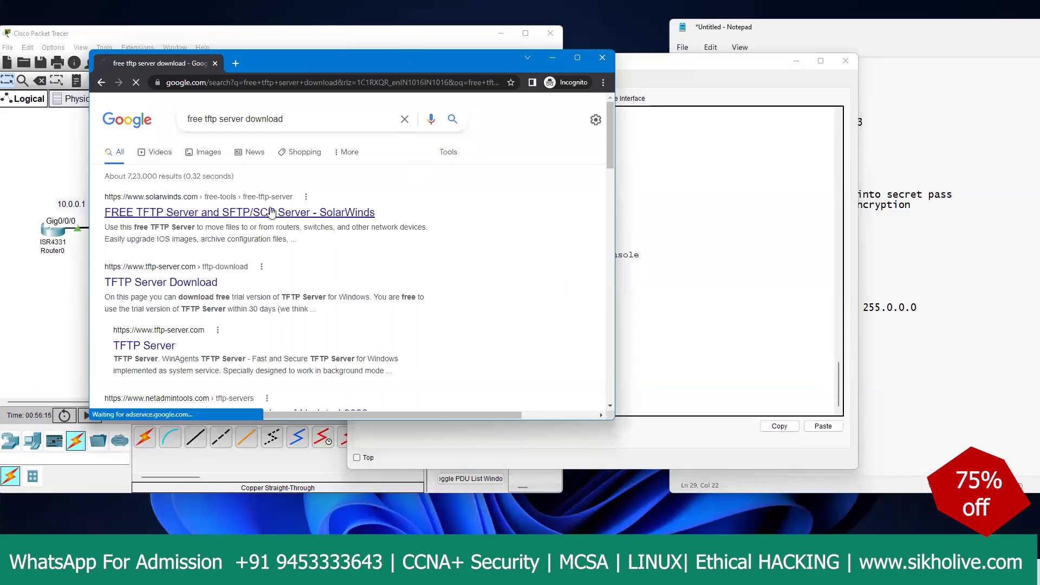
click(130, 286)
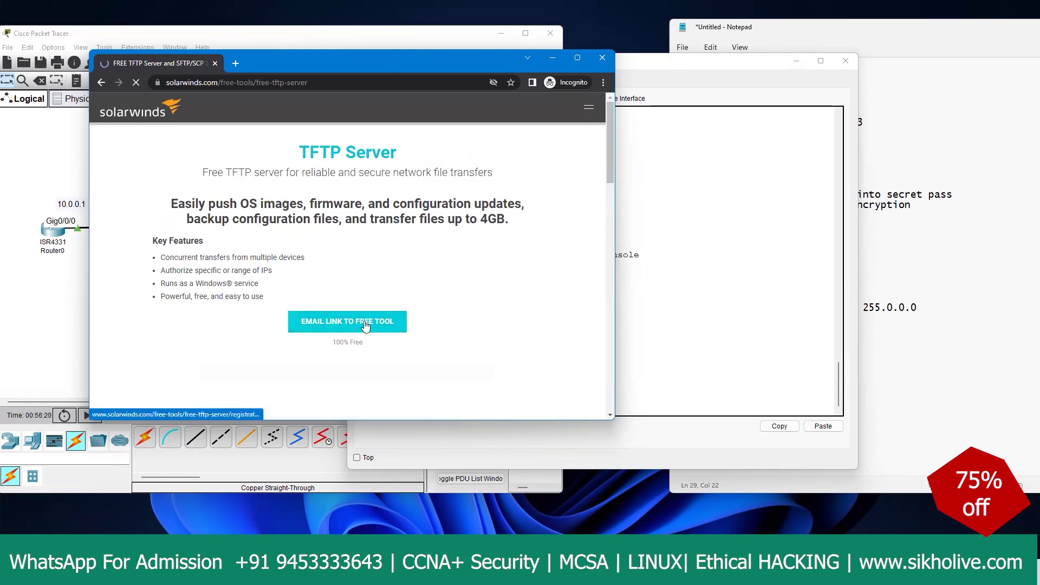
scroll(363, 325, down, 1)
click(101, 82)
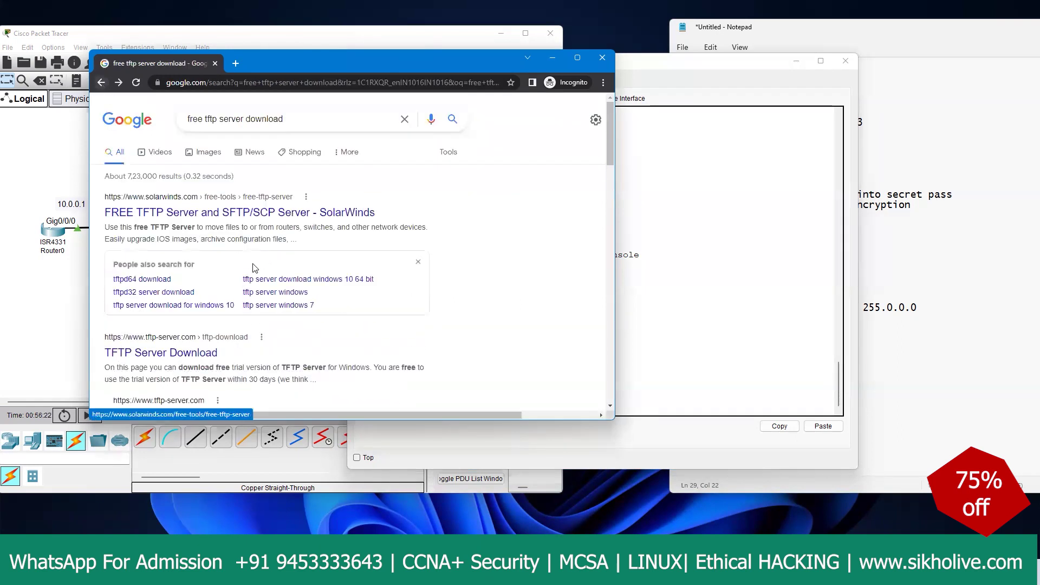
Step: Check the TFTP Server Download result page and return to the search results
scroll(162, 192, down, 3)
click(163, 190)
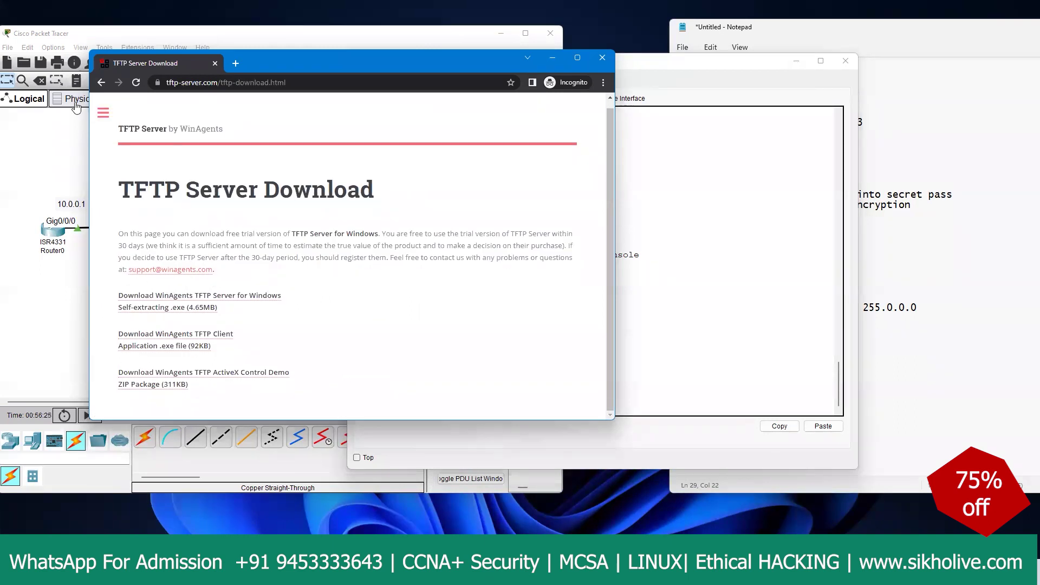
click(101, 84)
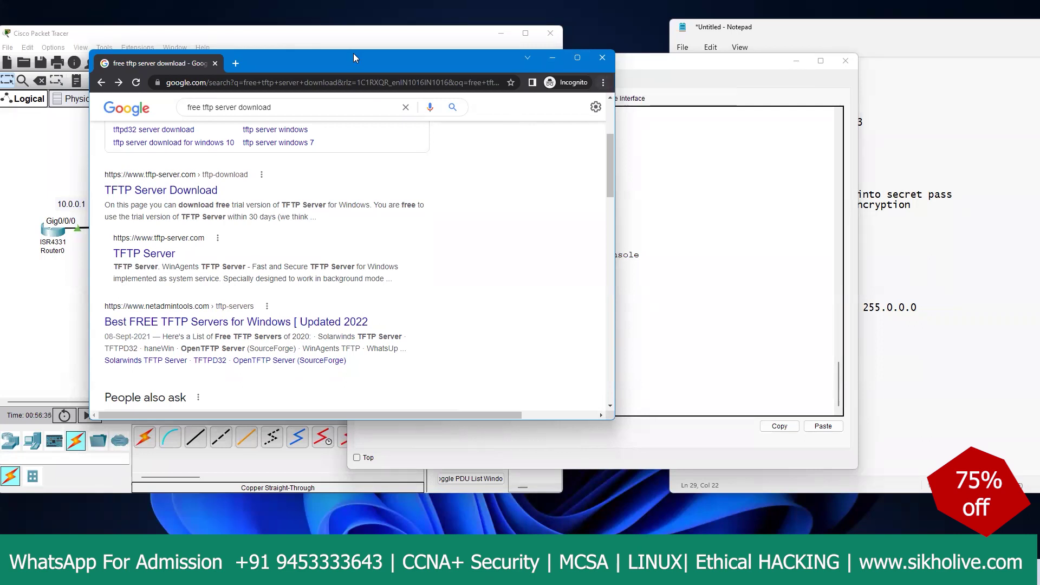
Step: Close Chrome and return to the Packet Tracer topology and Router0's CLI
click(602, 58)
click(212, 273)
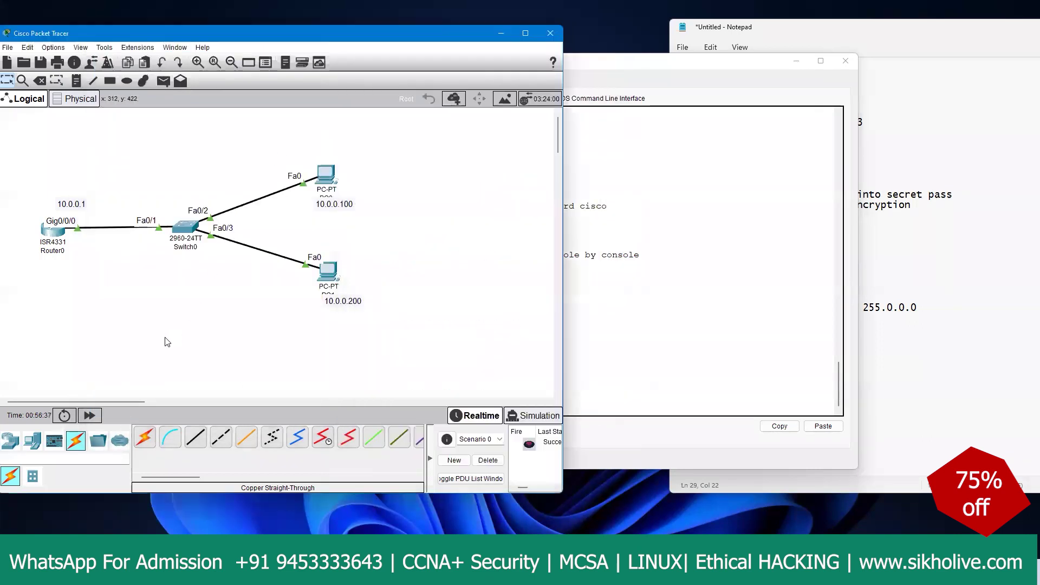
click(570, 292)
key(Return)
key(Return)
key(Return)
key(Return)
key(Return)
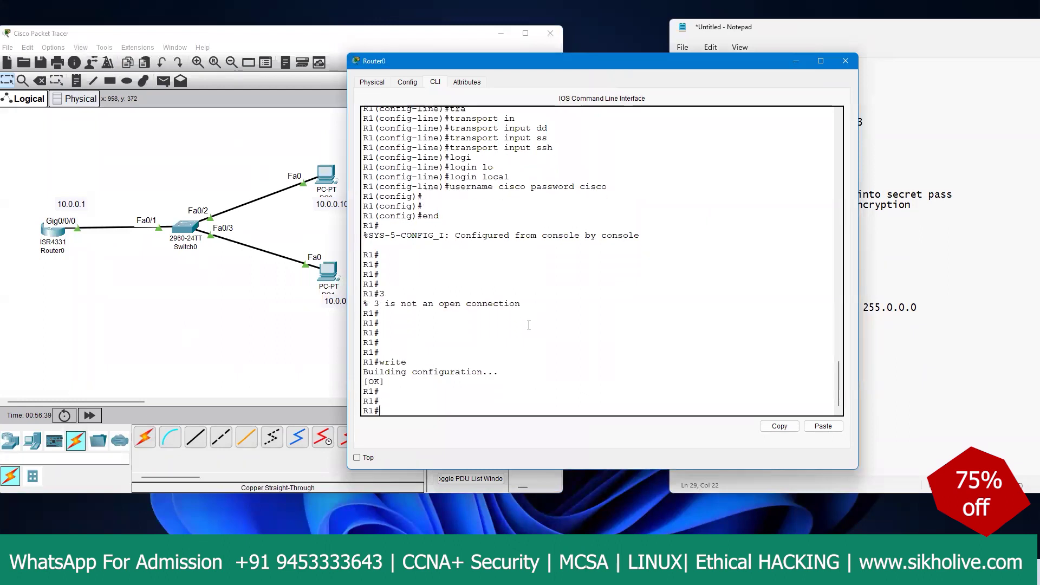
click(106, 275)
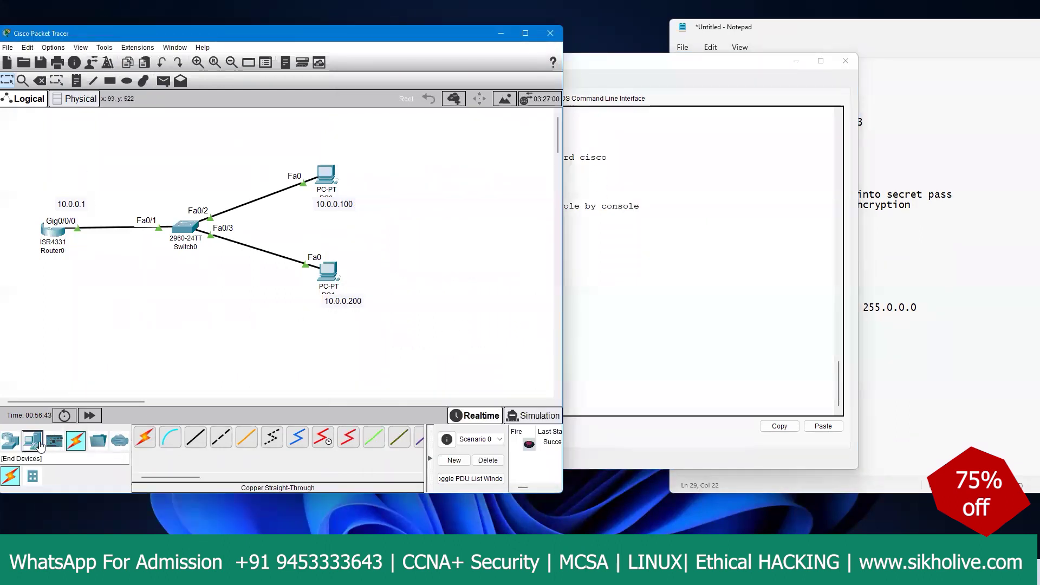
Step: Place a Server-PT on the canvas just below Switch0
click(32, 441)
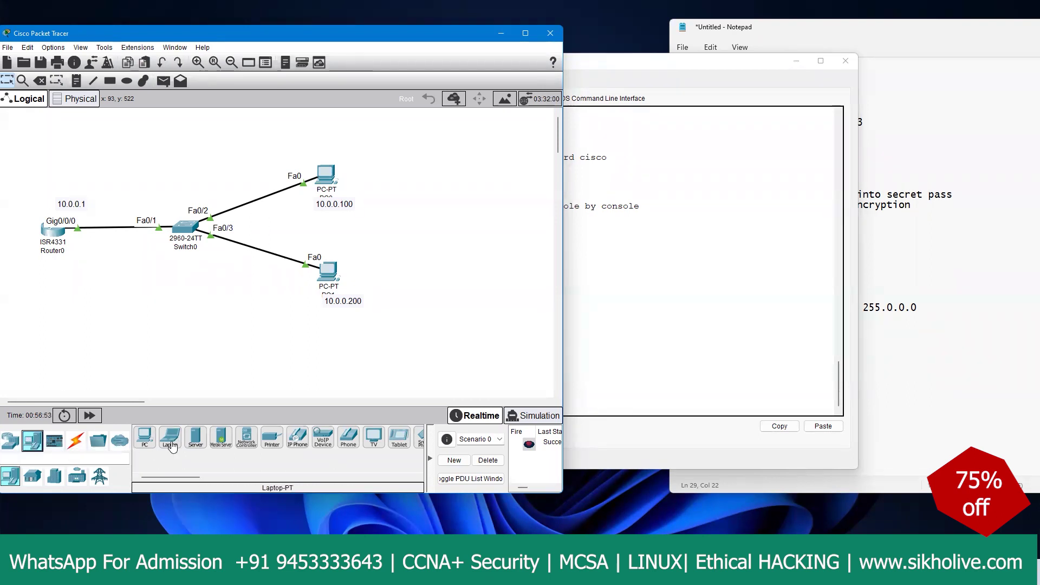
click(195, 440)
click(195, 304)
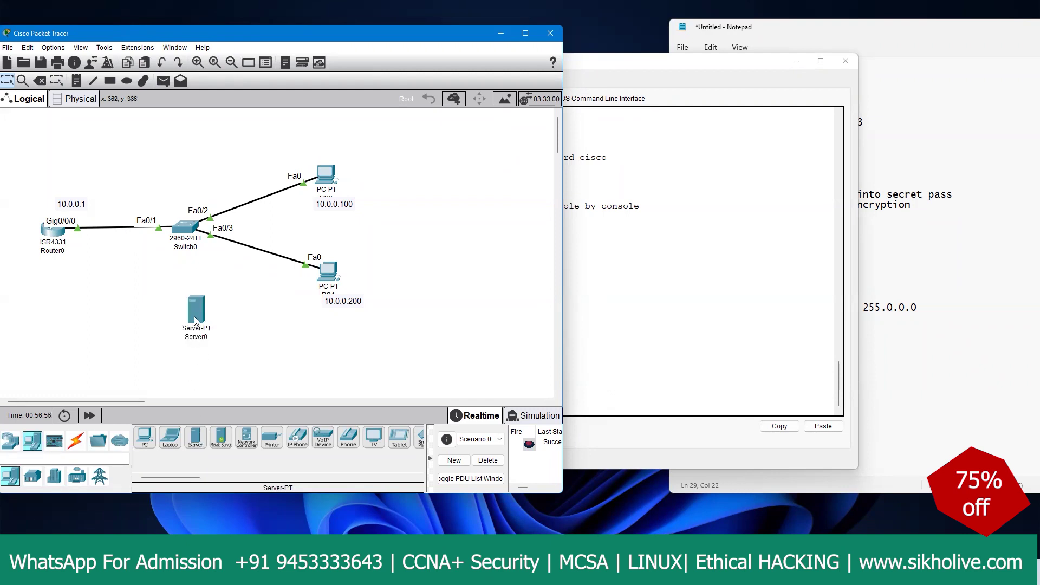
drag(195, 306, 183, 331)
Step: Try automatic cables from Switch0 and from Router0 Gig0/0/1 to Server0, undoing and redoing them
click(76, 440)
click(144, 437)
click(185, 231)
click(189, 328)
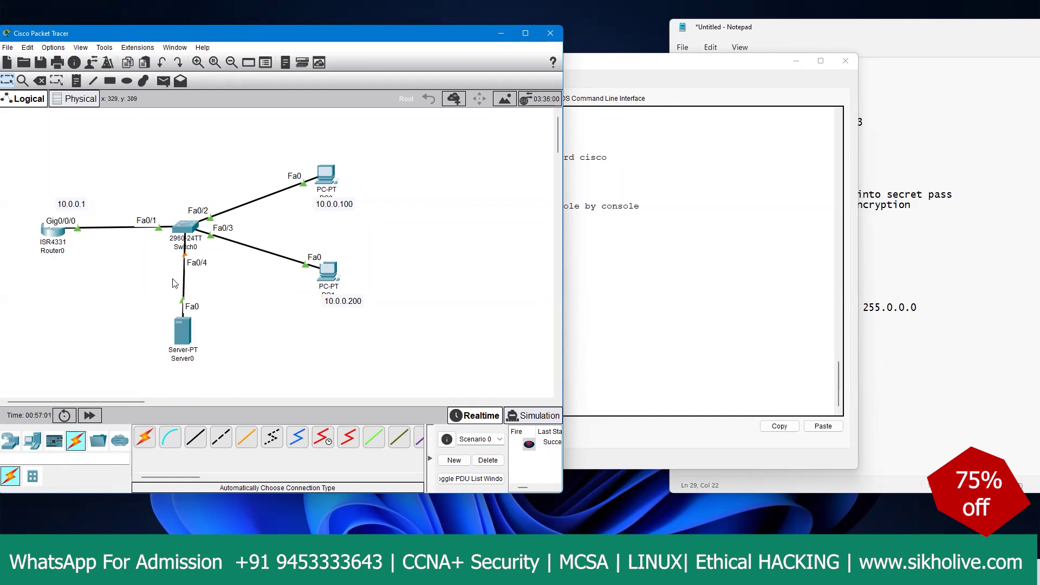
key(ctrl+z)
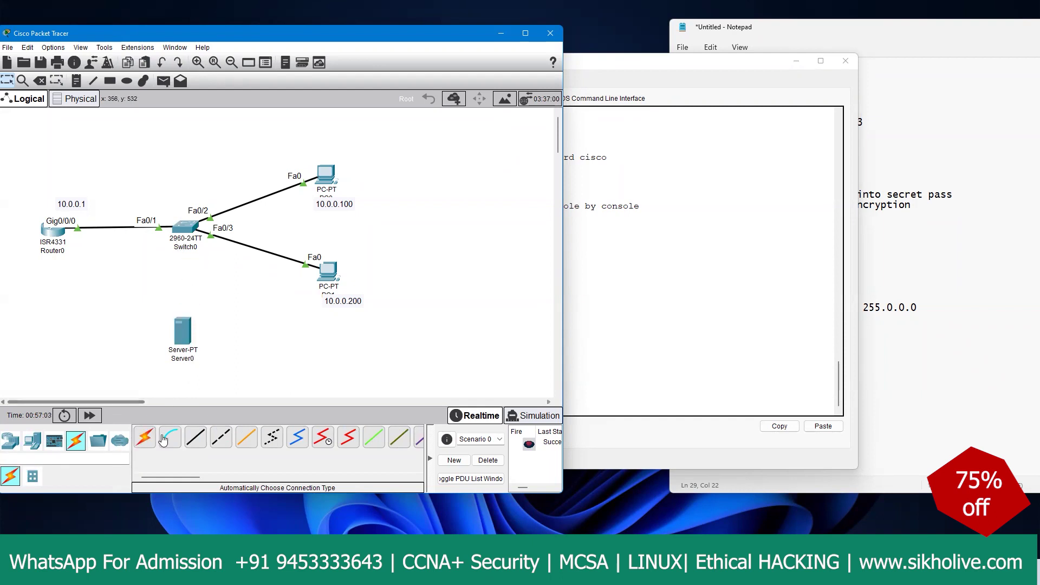
click(144, 437)
click(55, 233)
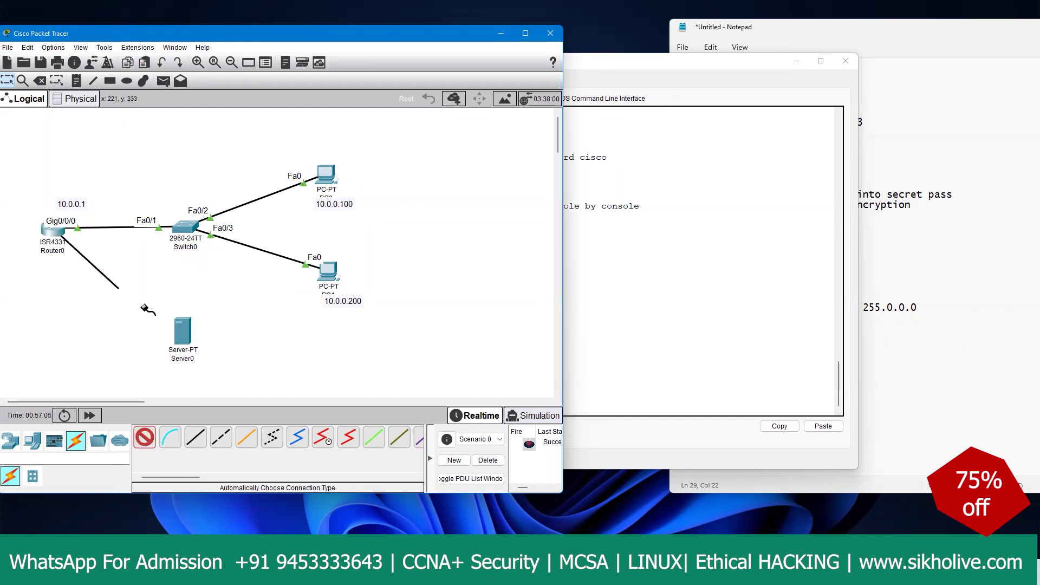
click(185, 326)
drag(185, 324, 156, 346)
key(ctrl+z)
key(ctrl+z)
key(ctrl+z)
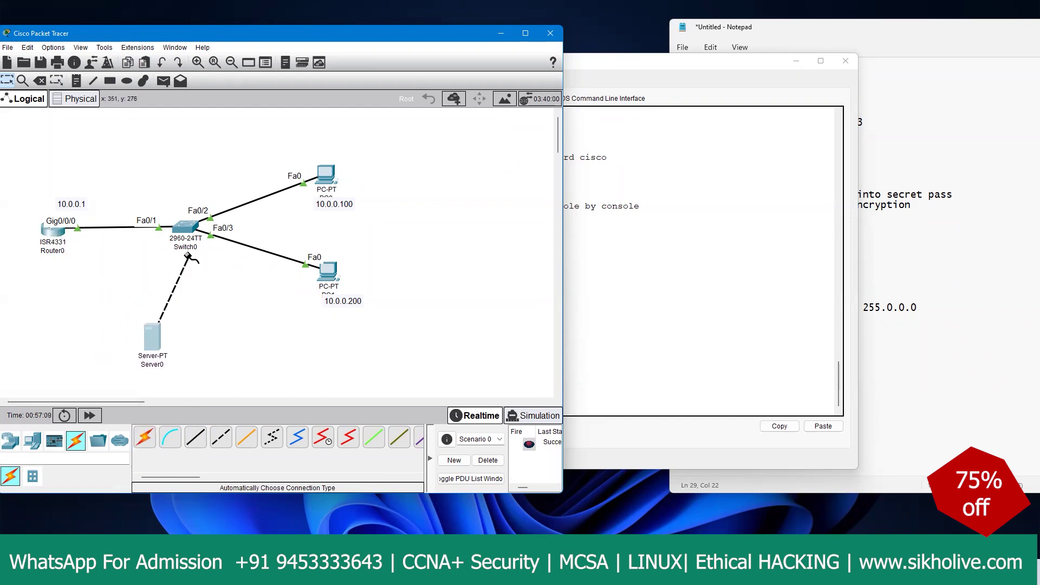
key(ctrl+y)
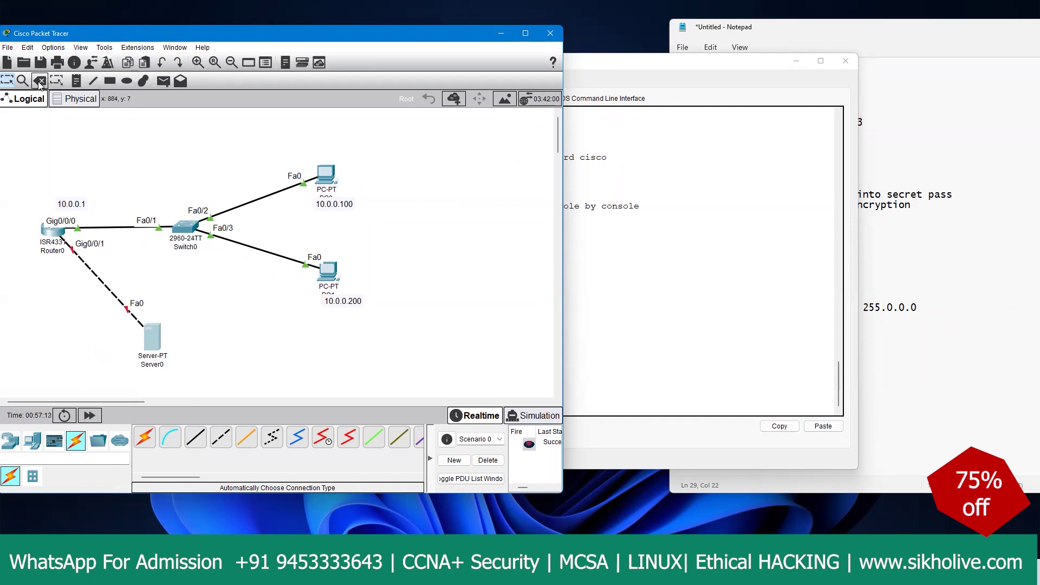
Step: Remove the Router0–Server0 cable and link Switch0 Fa0/4 to Server0 Fa0 with copper straight-through
key(Delete)
click(333, 281)
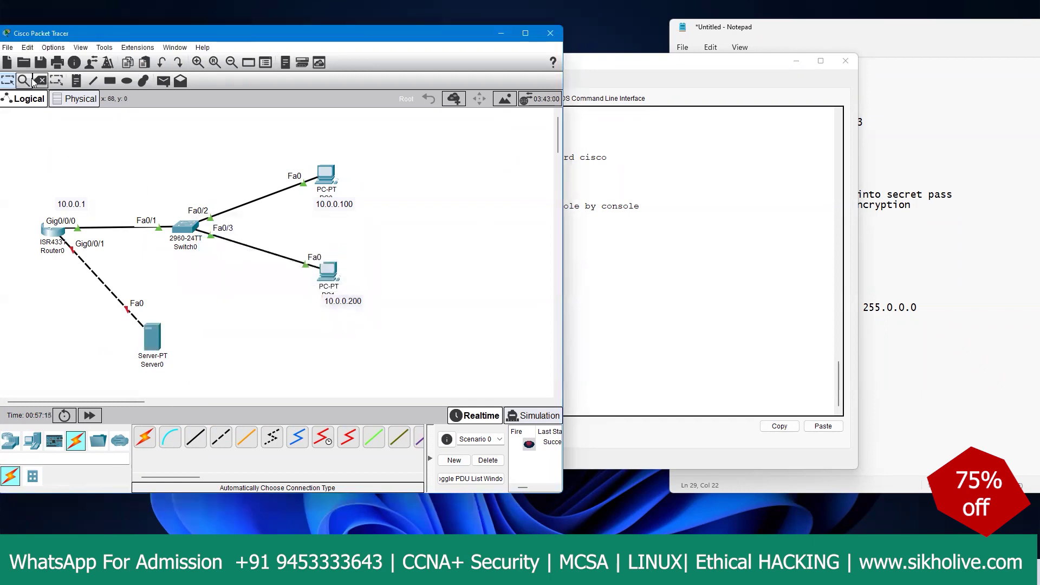
click(87, 262)
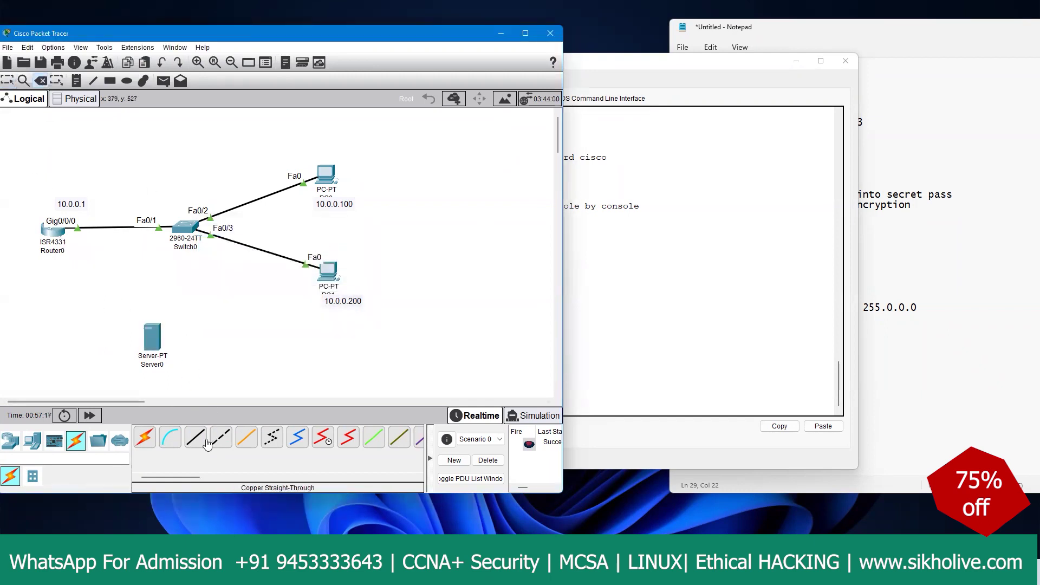
click(196, 438)
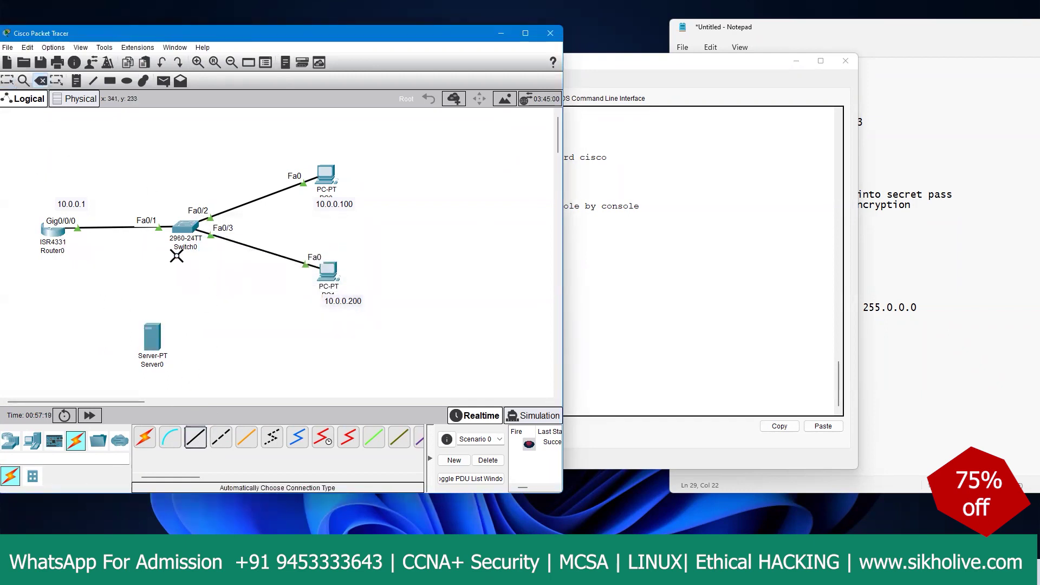
click(190, 227)
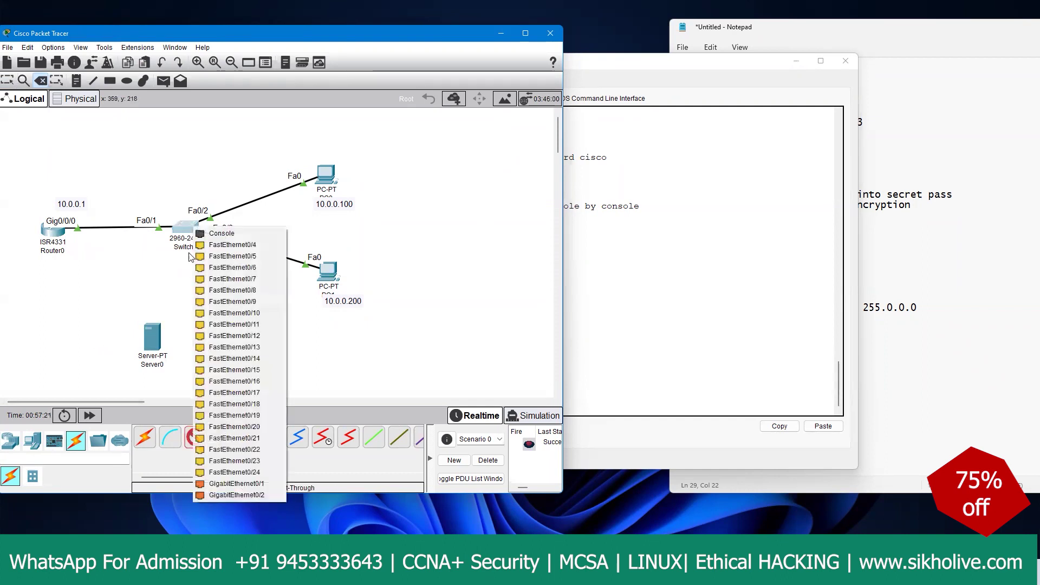
click(227, 246)
click(168, 338)
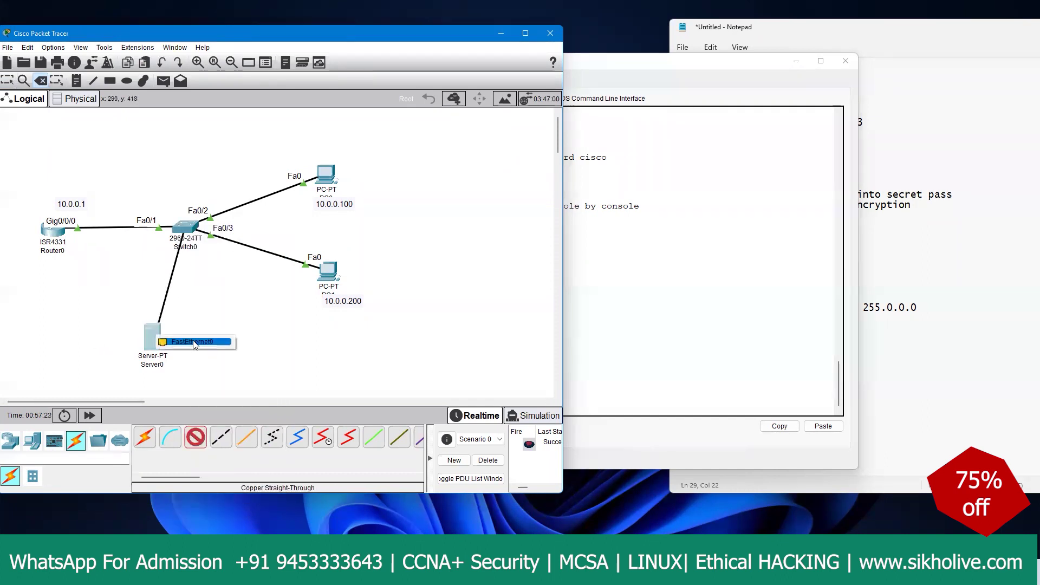
click(162, 345)
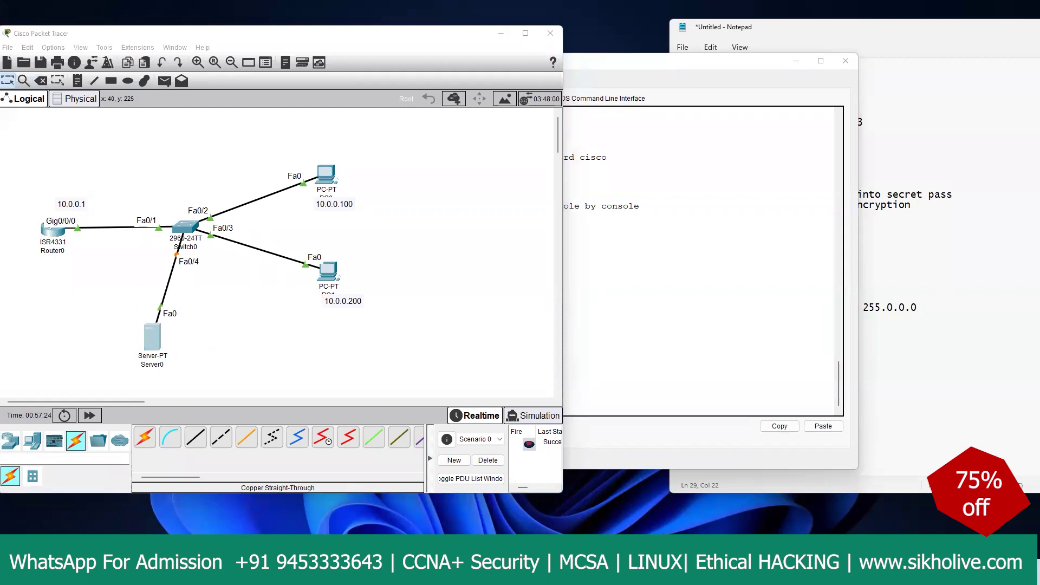
Step: Give Server0 static IP 10.0.0.50, mask 255.0.0.0 and default gateway 10.0.0.1
click(152, 336)
click(405, 89)
click(443, 89)
click(354, 163)
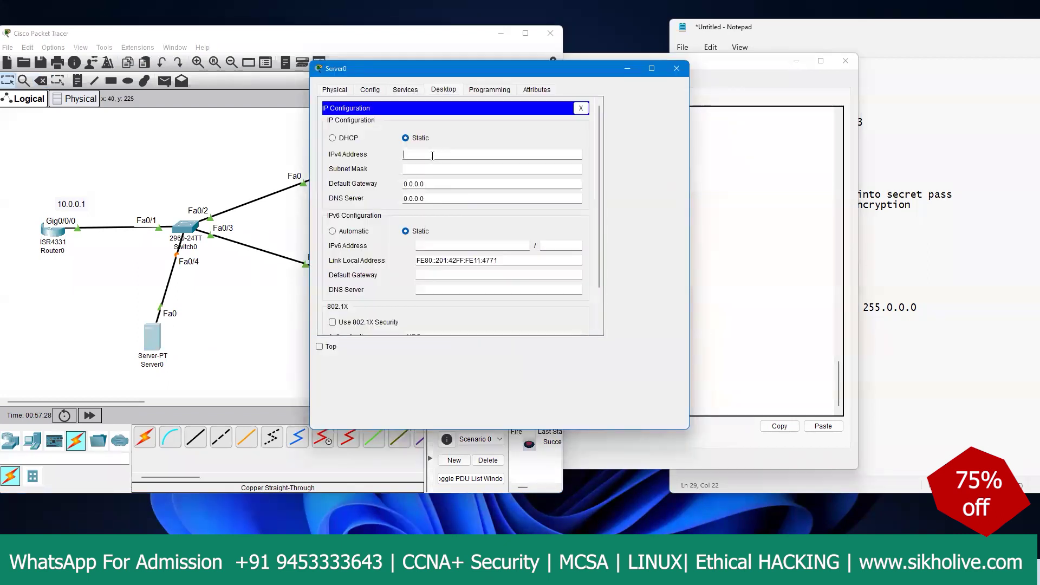
text(10.0.0.50)
key(Tab)
key(Tab)
text(10.0.0.14)
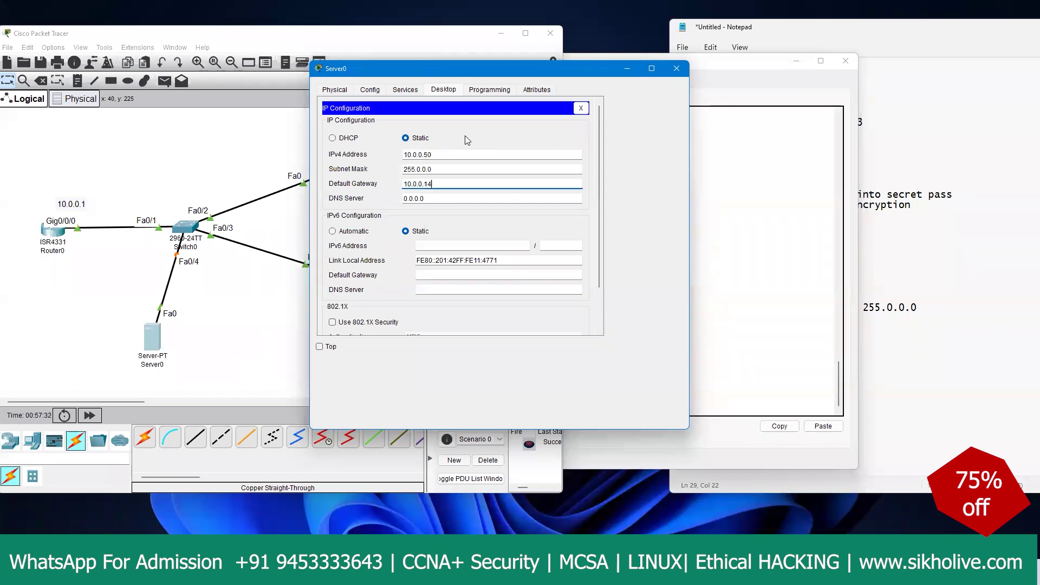
key(BackSpace)
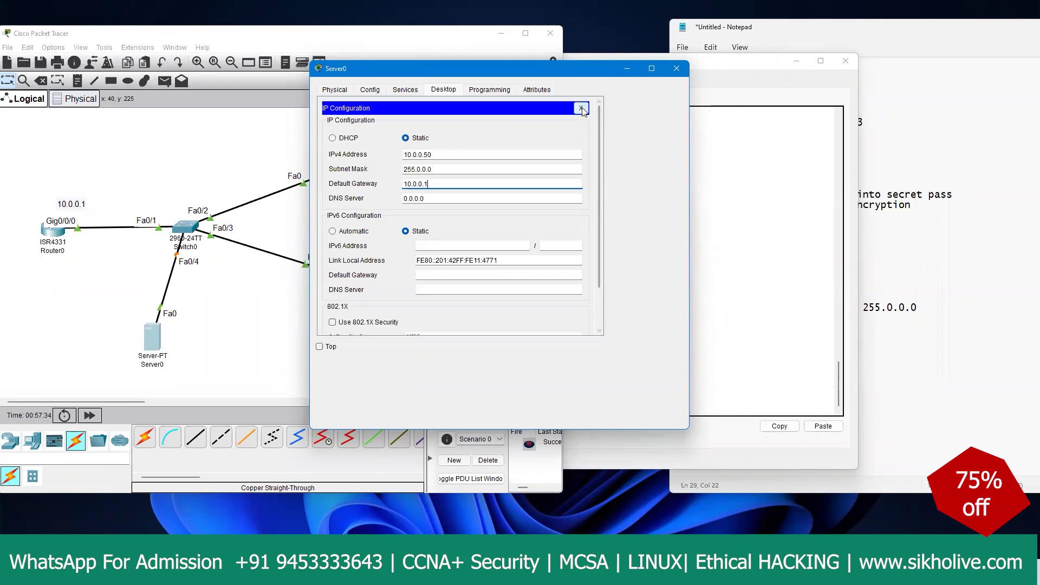
click(581, 109)
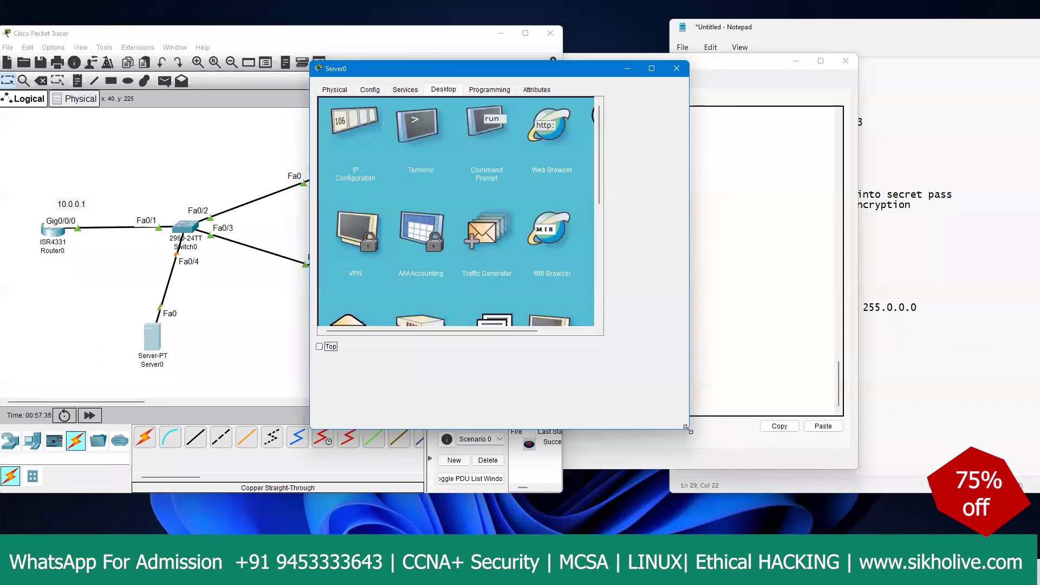
Step: Show Server0's TFTP service file list, then bring Router0's CLI to the front
drag(688, 429, 787, 495)
drag(480, 70, 714, 39)
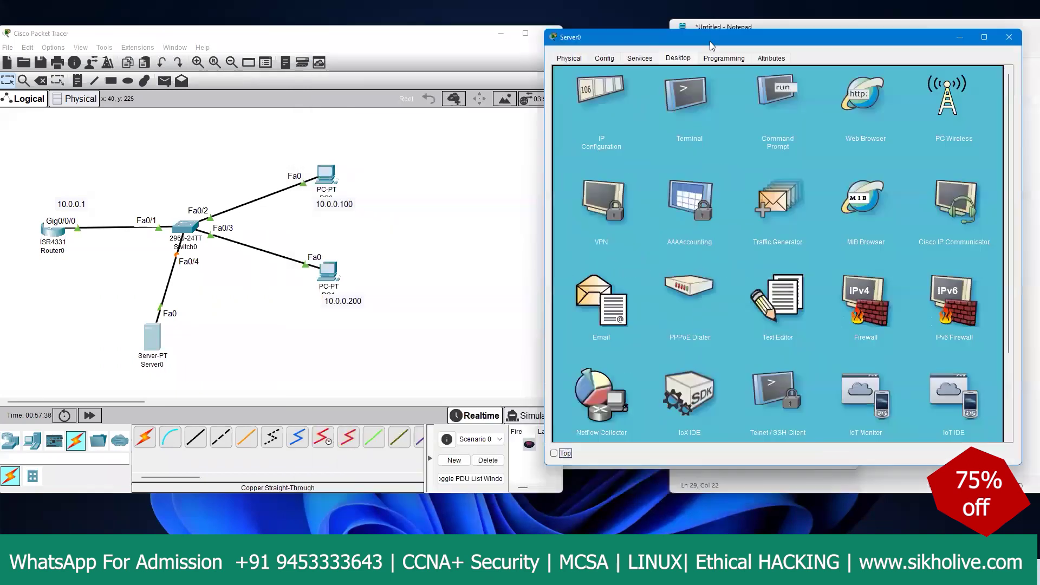
click(639, 57)
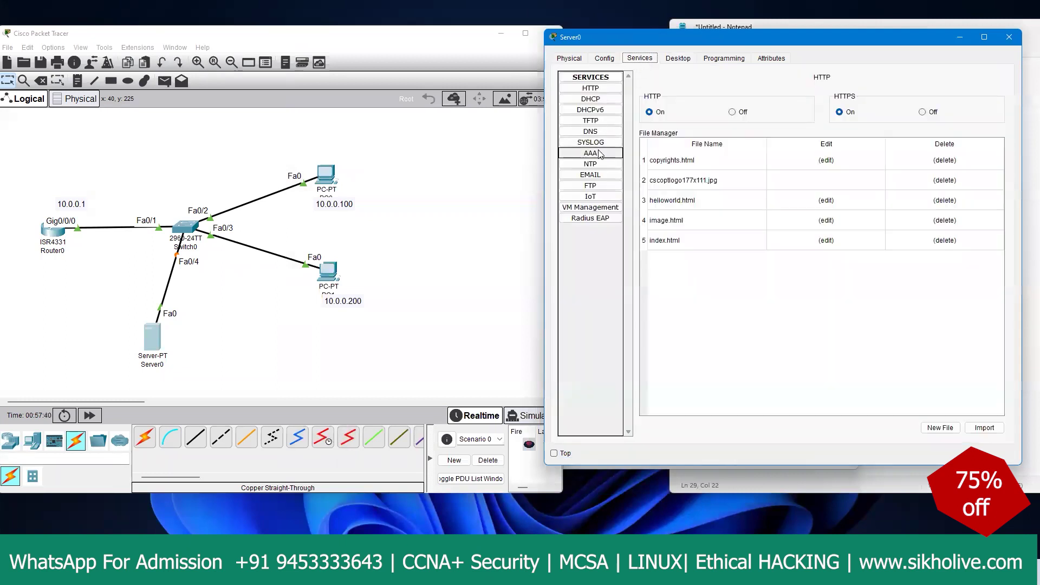
click(590, 121)
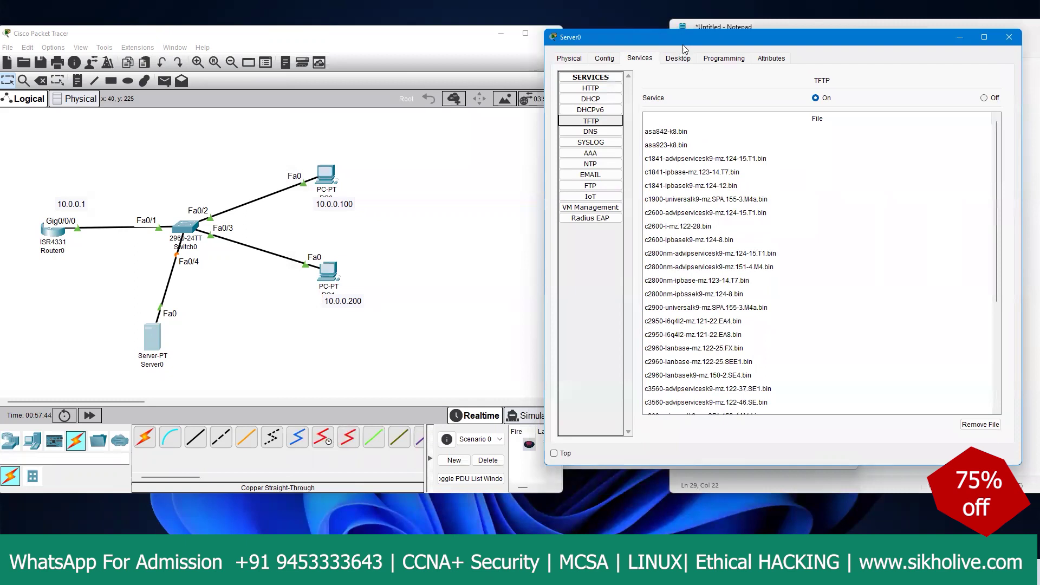
drag(681, 47, 488, 147)
click(690, 89)
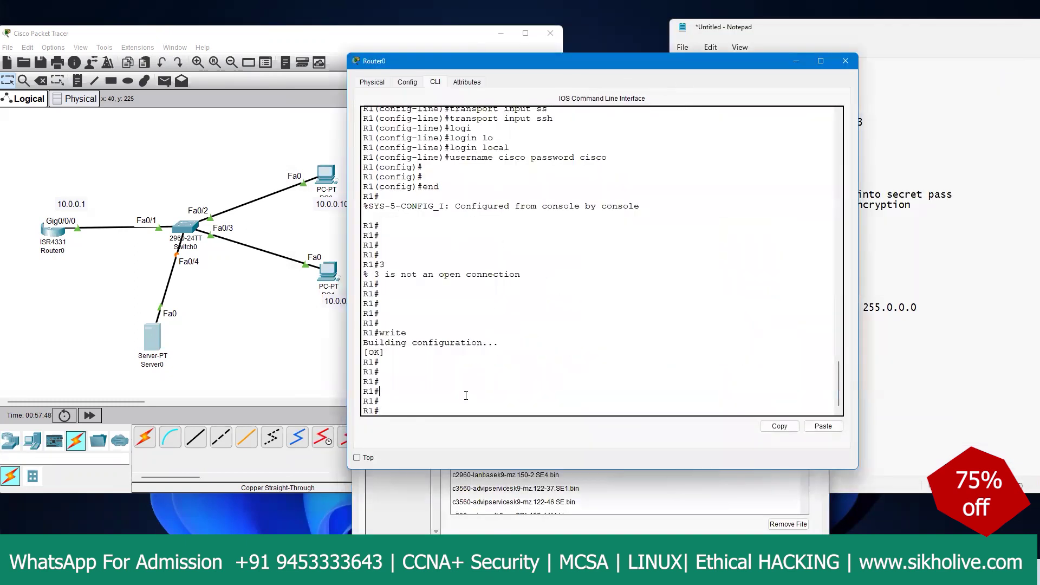
Step: Ping 10.0.0.50 from Router0 twice and highlight the 100 percent success rate
text(pingh 10)
key(BackSpace)
text(.0.50)
key(Return)
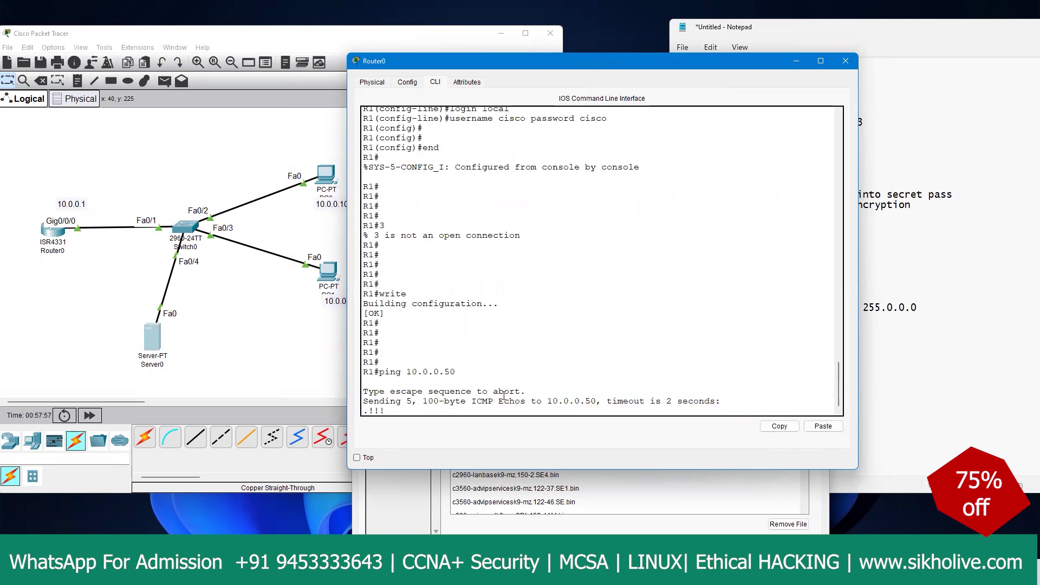
key(Up)
key(Return)
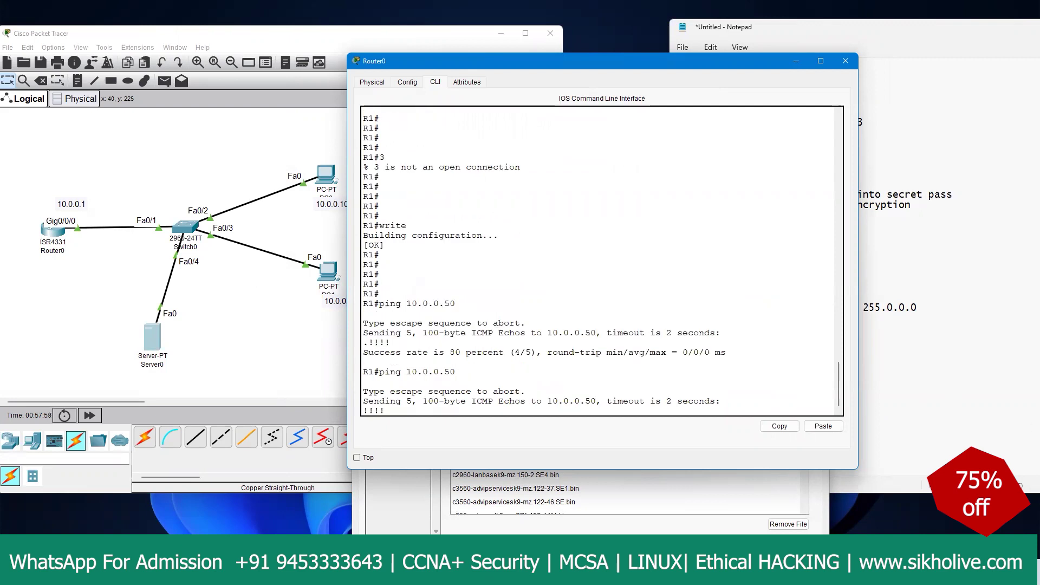
drag(448, 388, 498, 392)
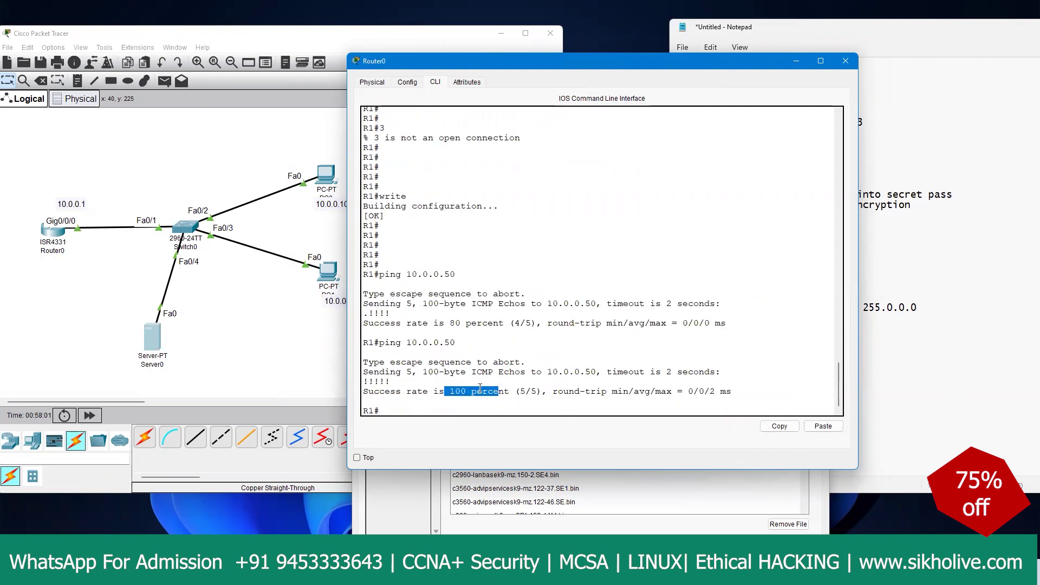
drag(731, 391, 413, 391)
Step: Copy Router0's running-config to TFTP server 10.0.0.50 as file 'ajay'
text(cop)
key(Tab)
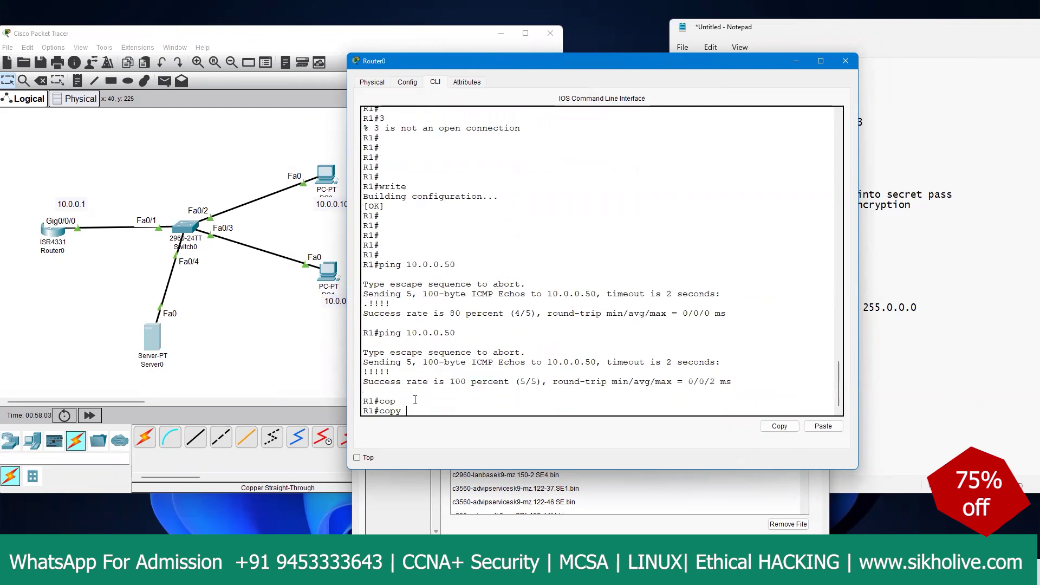
text(run)
key(Tab)
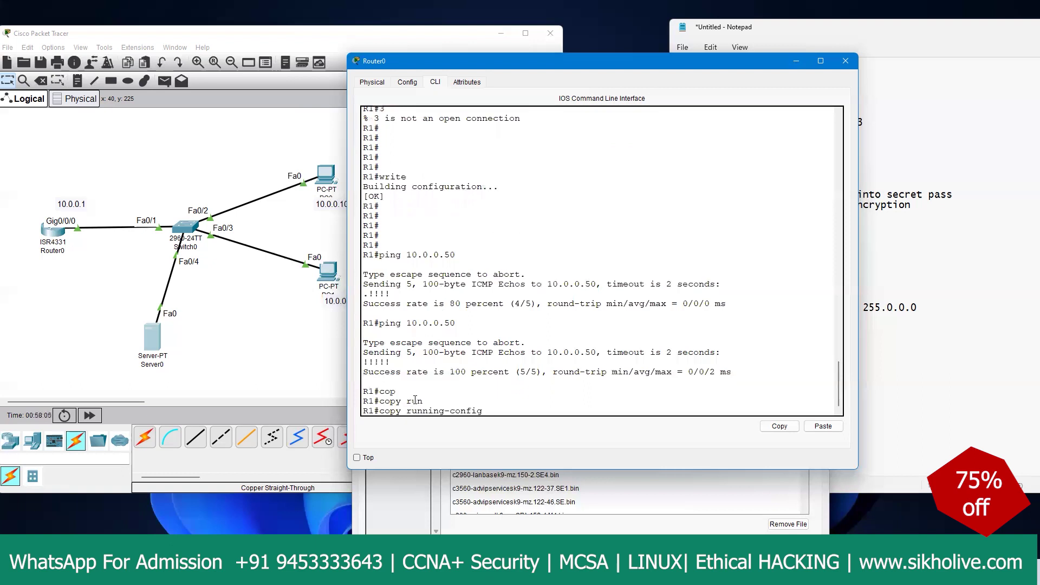
text(tt)
key(Tab)
key(BackSpace)
text(f)
key(Tab)
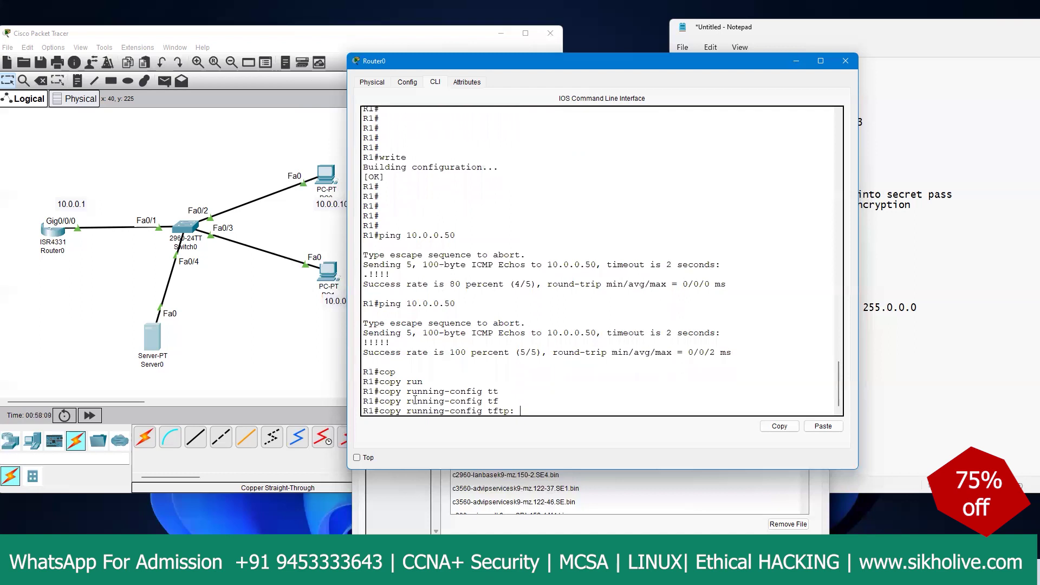
key(Return)
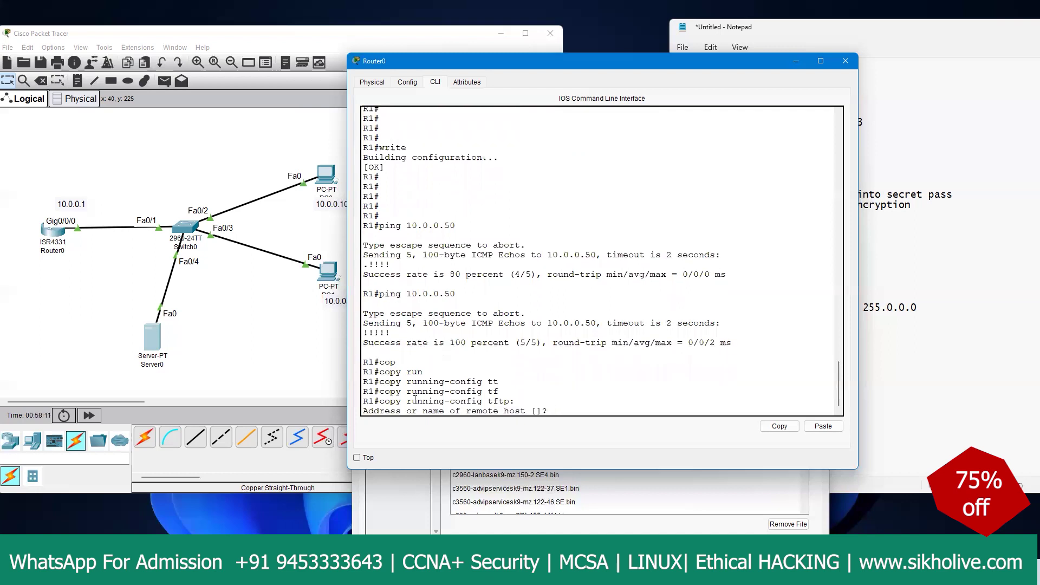
text(10.0.0.50)
key(Return)
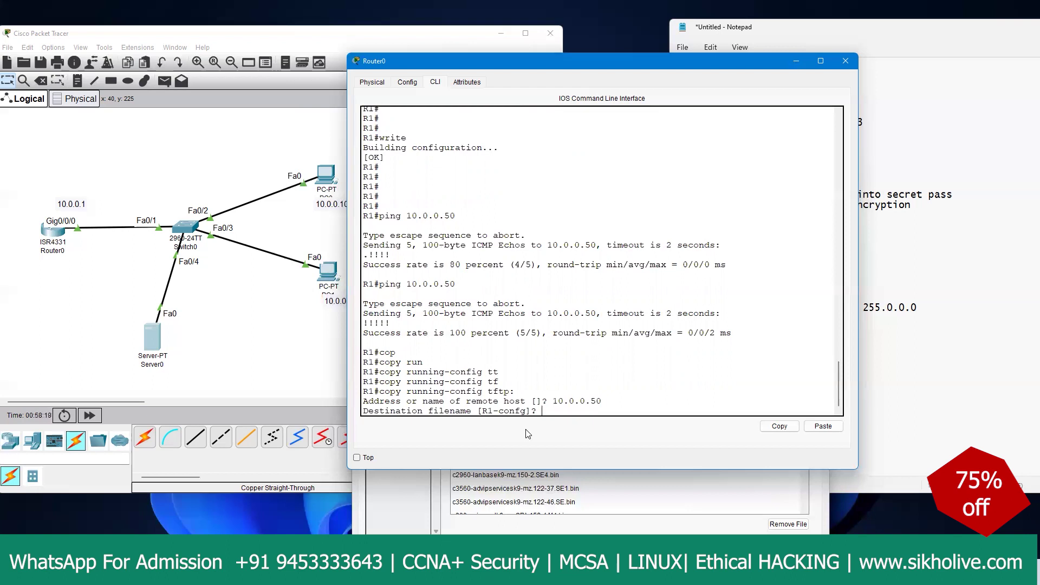
text(ajay)
key(Return)
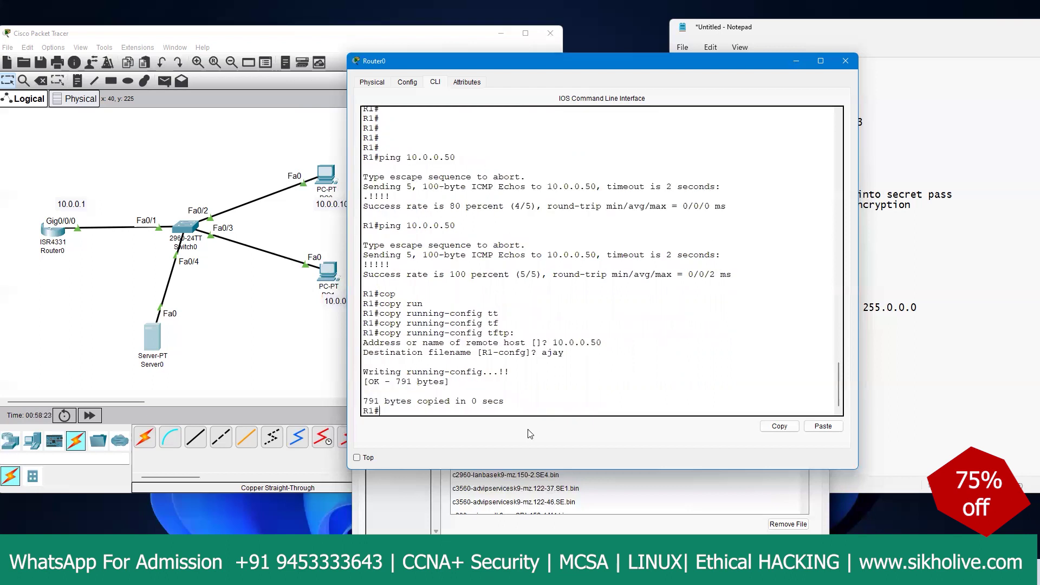
Step: Refresh Server0's TFTP file list, select the new 'ajay' backup, and return to Router0's CLI
click(728, 504)
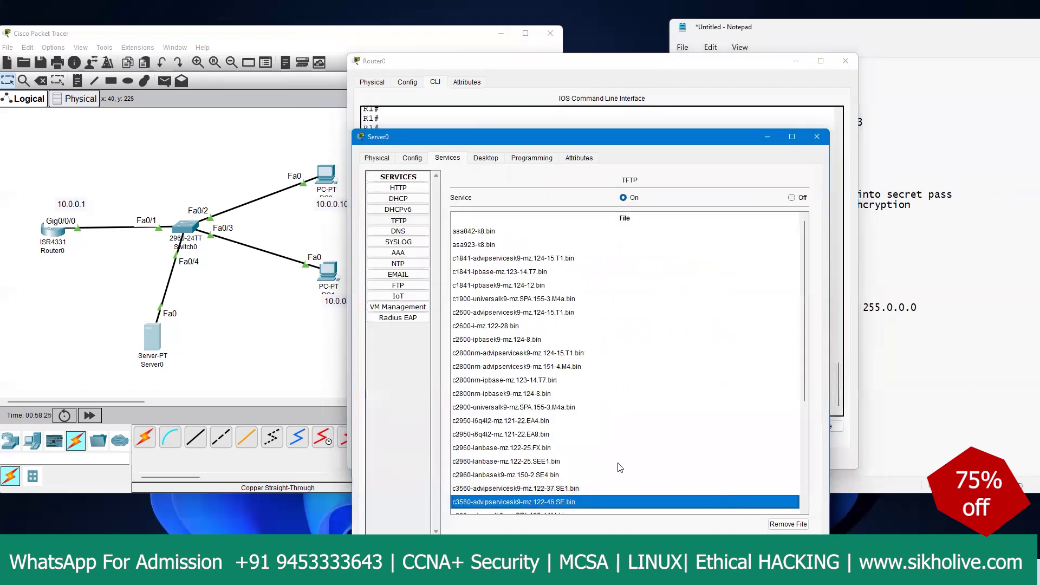
click(405, 223)
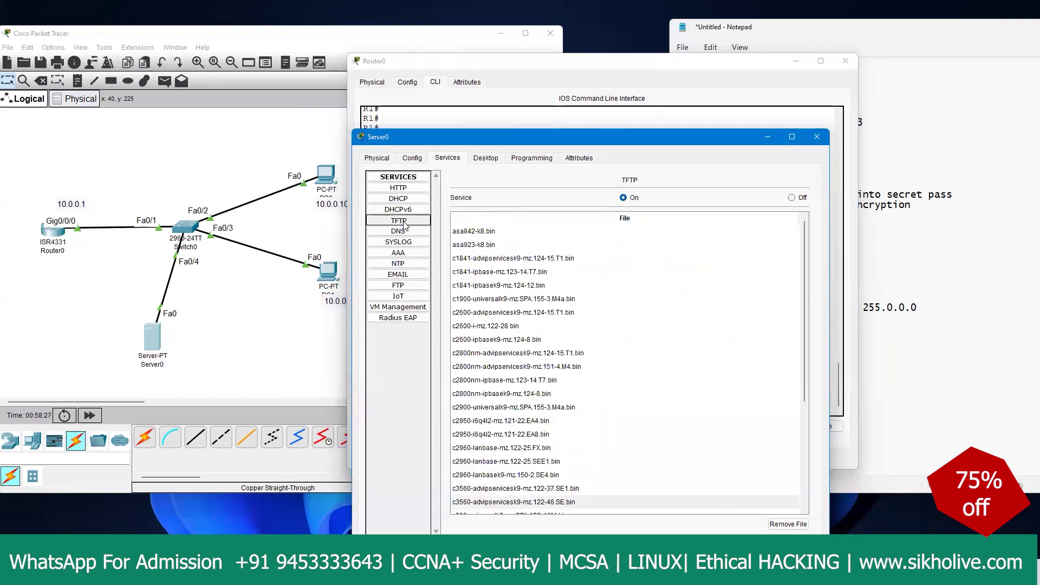
click(459, 232)
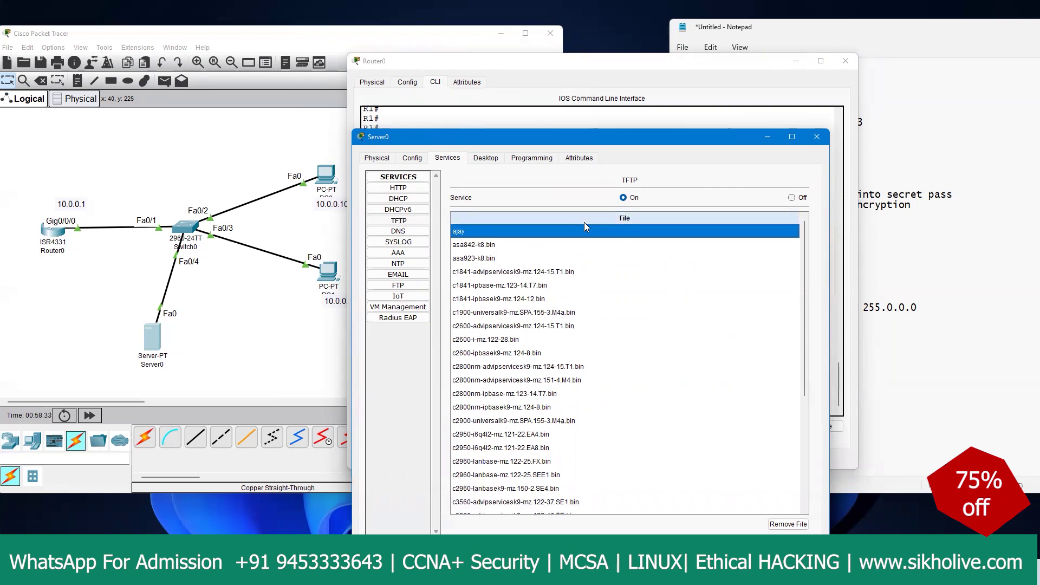
click(433, 572)
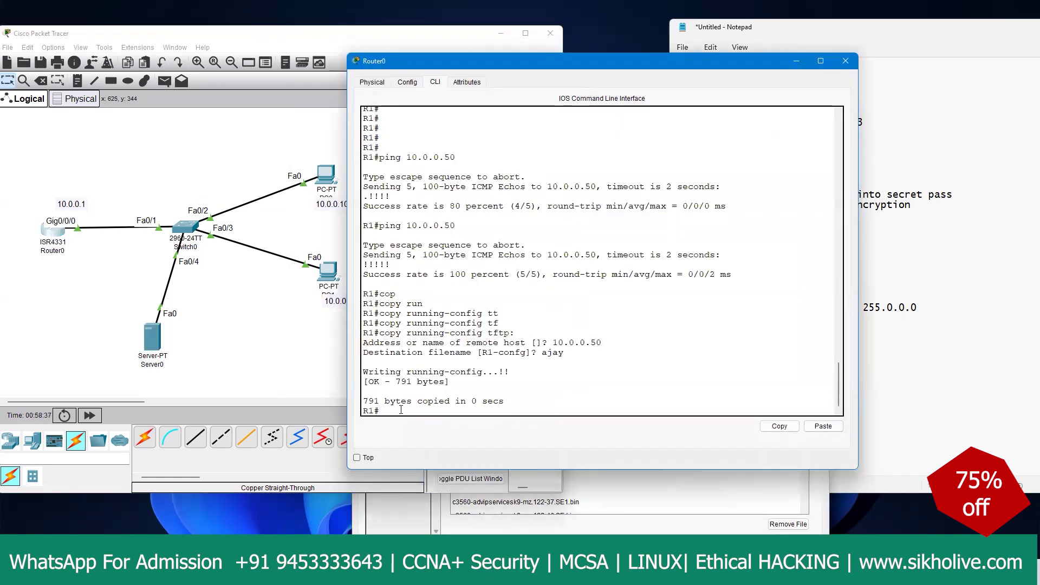
Step: Start the copy tftp: running-config command in Router0's CLI
text(co)
key(Tab)
text(p)
key(Tab)
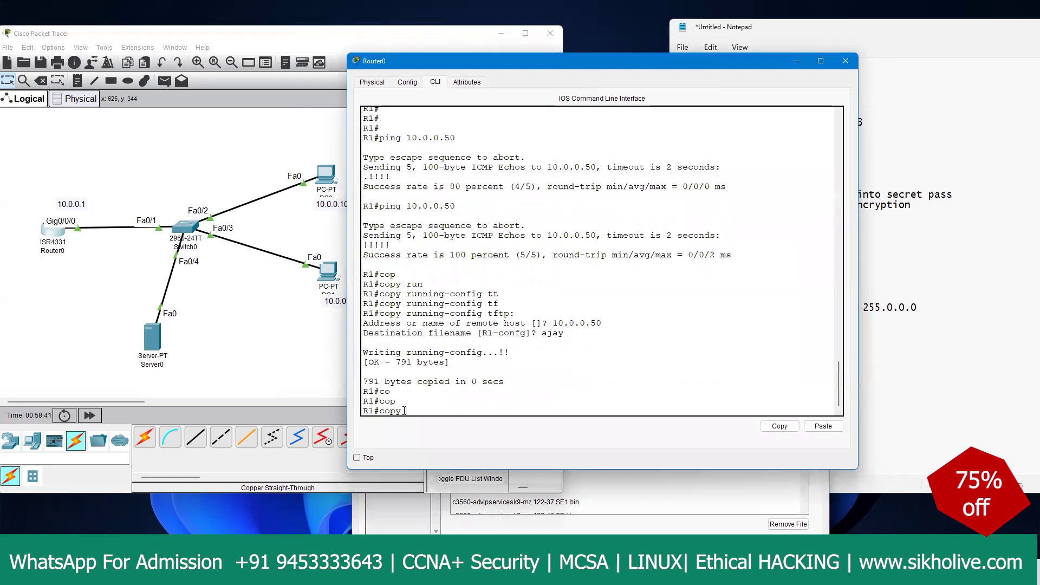
text(tft)
key(Tab)
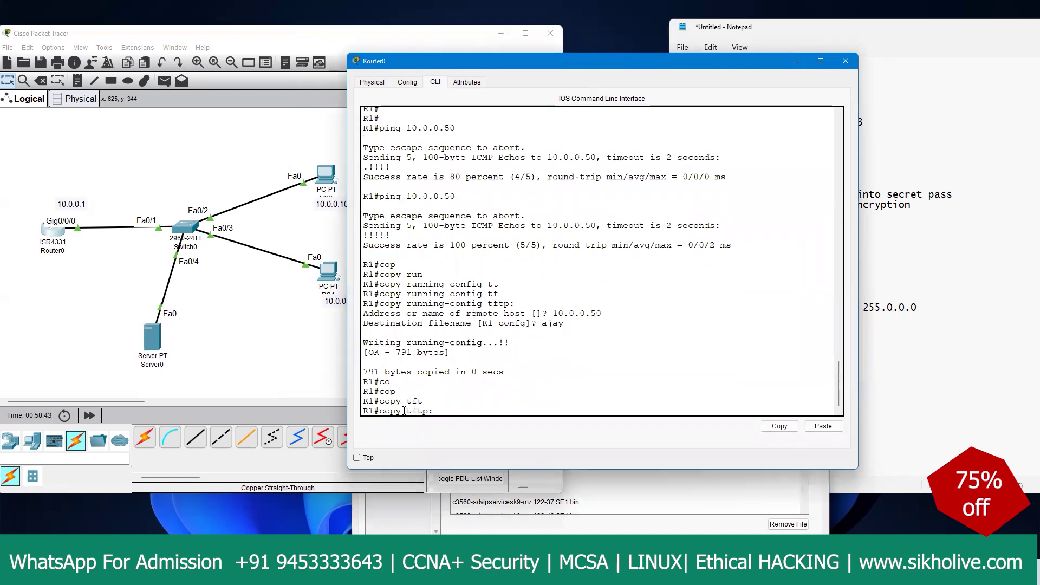
text(run)
key(Tab)
key(Return)
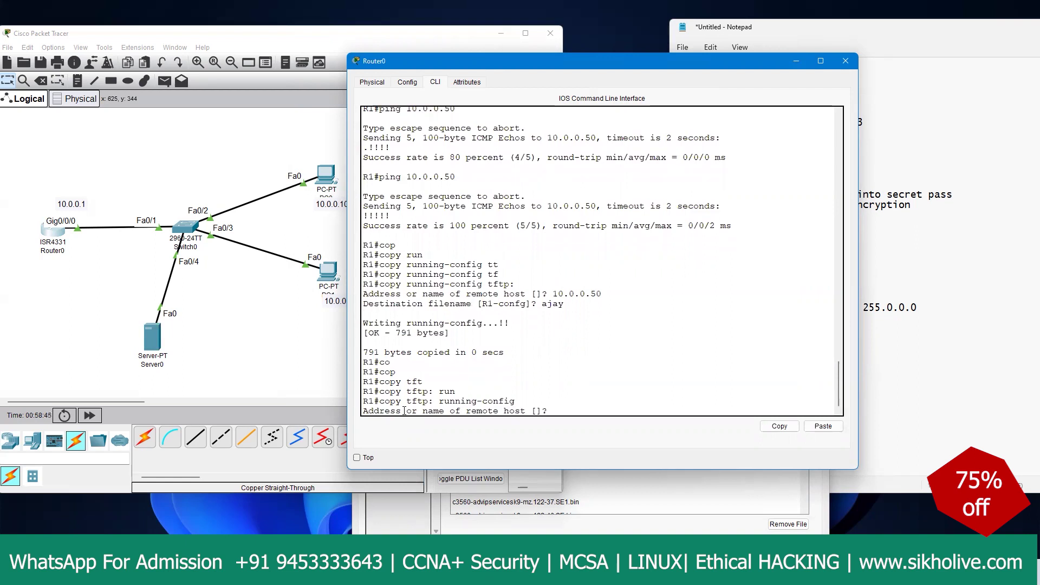
Step: Restore file 'ajay' from 10.0.0.50 into running-config and select the restore output
text(10.0.0.50)
key(Return)
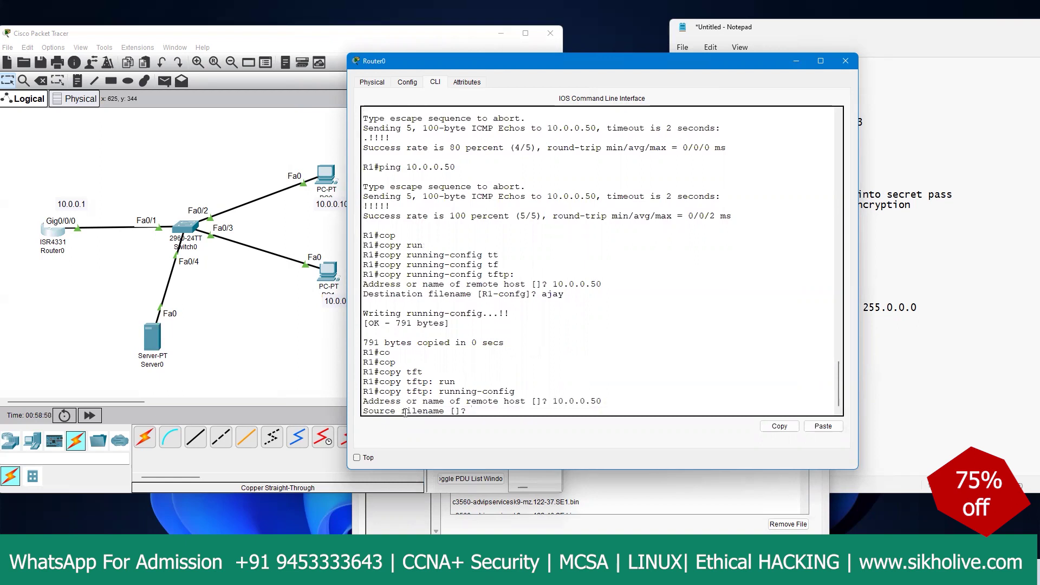
text(ajay)
key(Return)
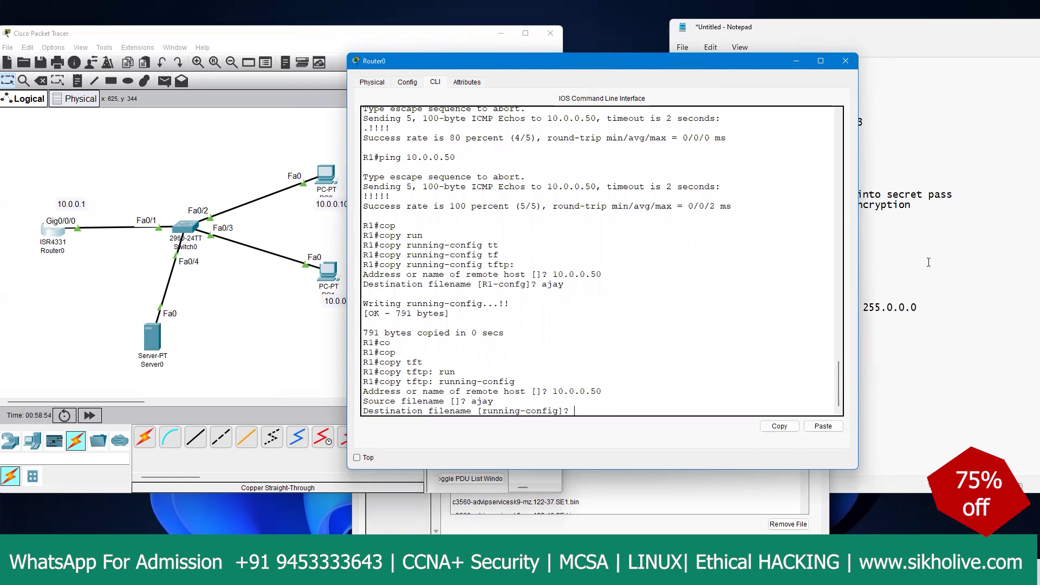
key(Return)
key(Return)
key(Return)
key(Return)
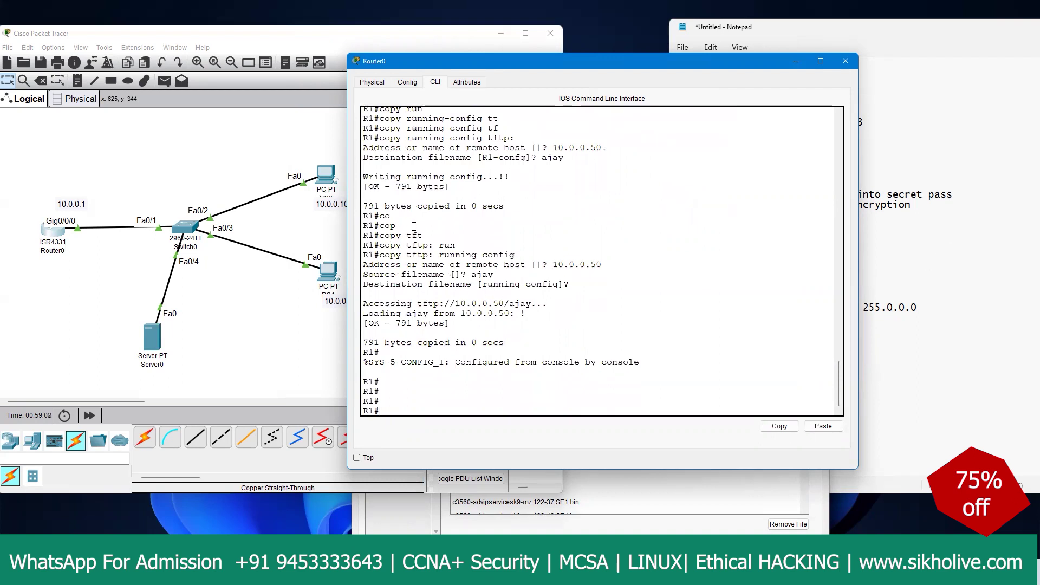
scroll(410, 225, up, 2)
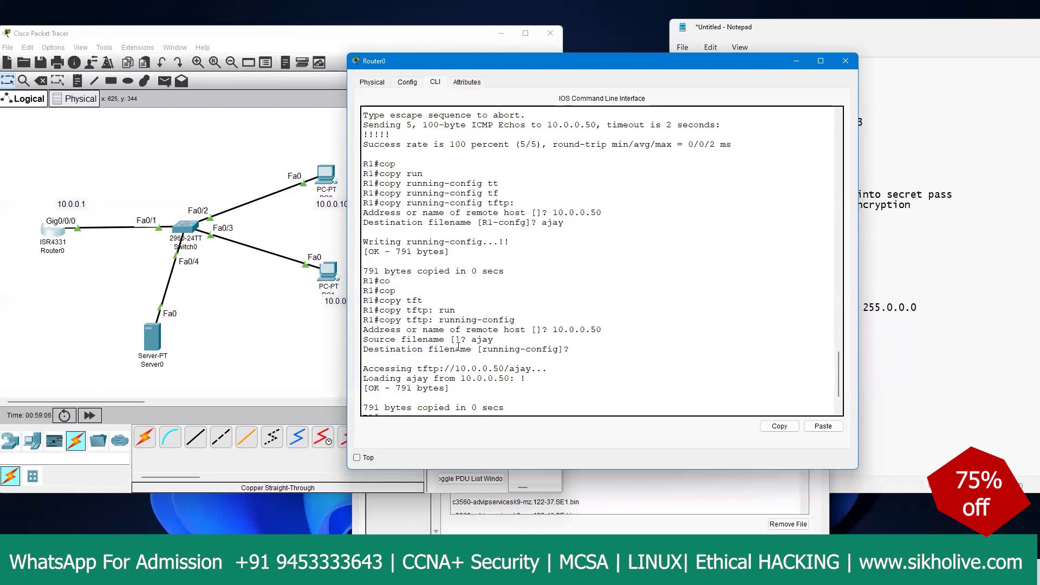
drag(573, 350, 368, 312)
key(ctrl+c)
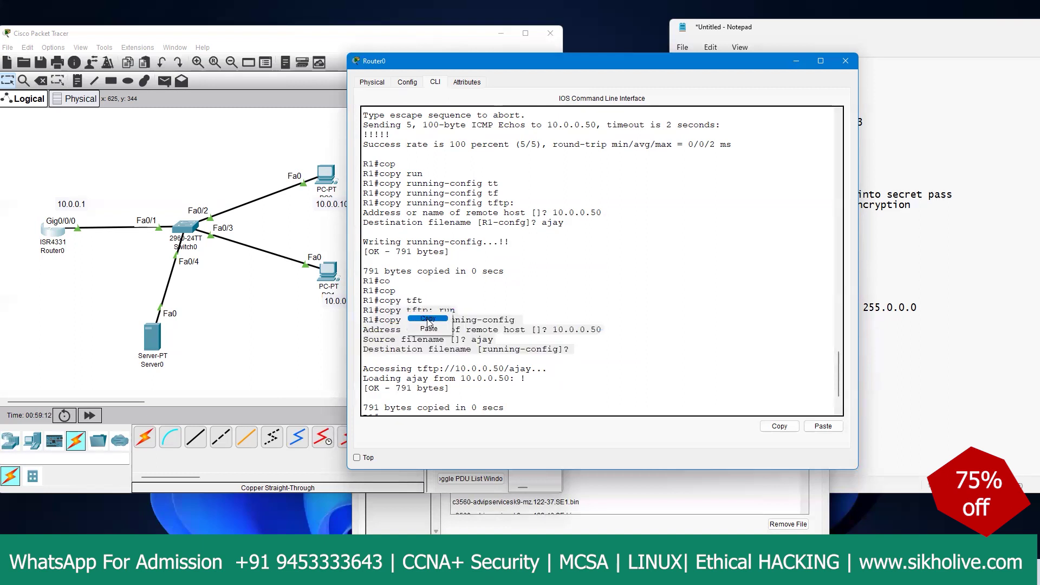
Step: Paste the TFTP restore commands under the configuration backup heading in the notes
click(894, 328)
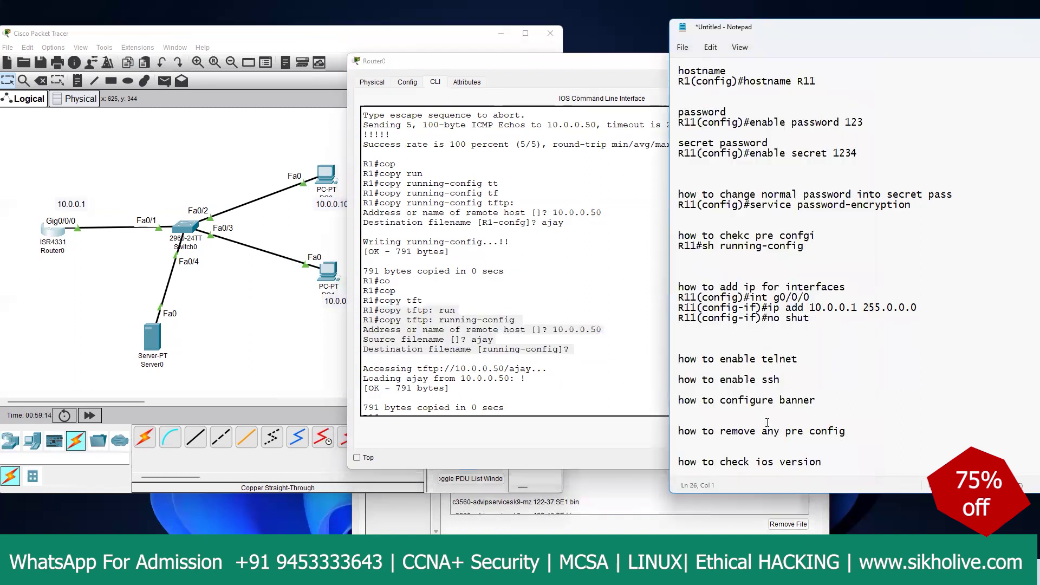
scroll(767, 422, down, 3)
scroll(767, 421, down, 1)
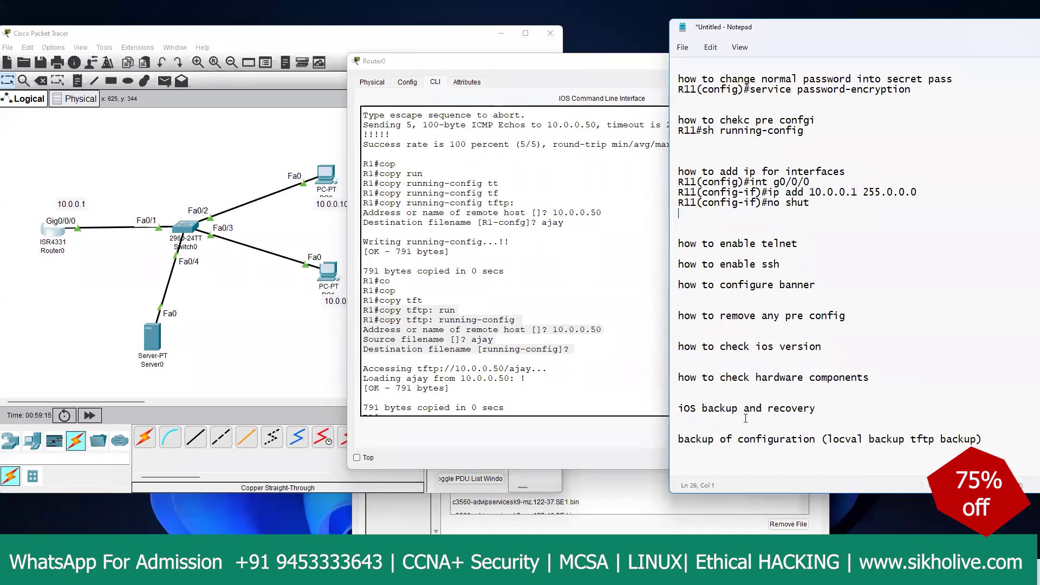
click(827, 409)
click(861, 316)
click(1028, 439)
key(ctrl+v)
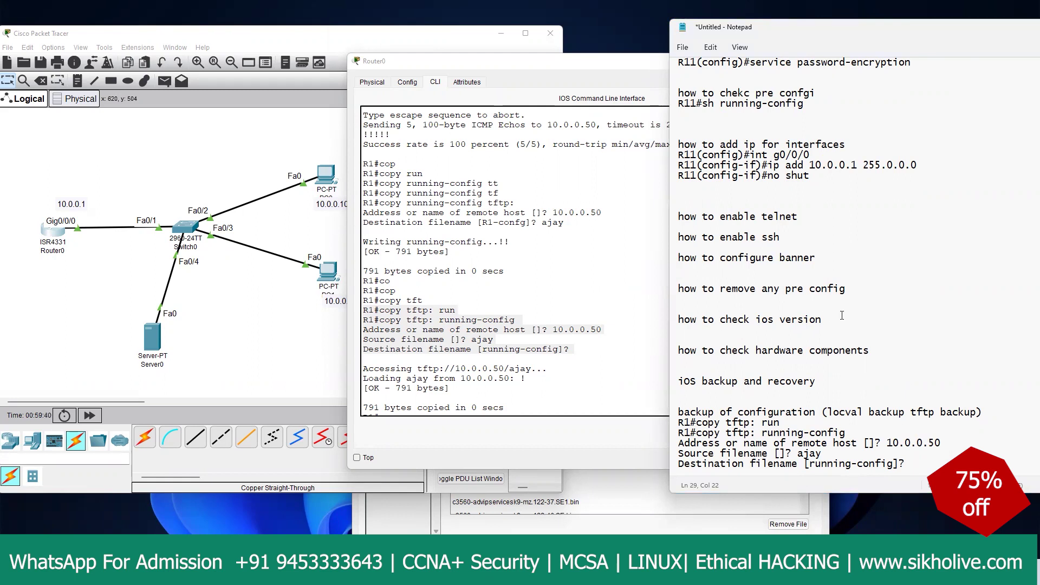
Step: Paste the telnet commands under the telnet heading and the SSH block under the ssh heading
click(807, 217)
key(Return)
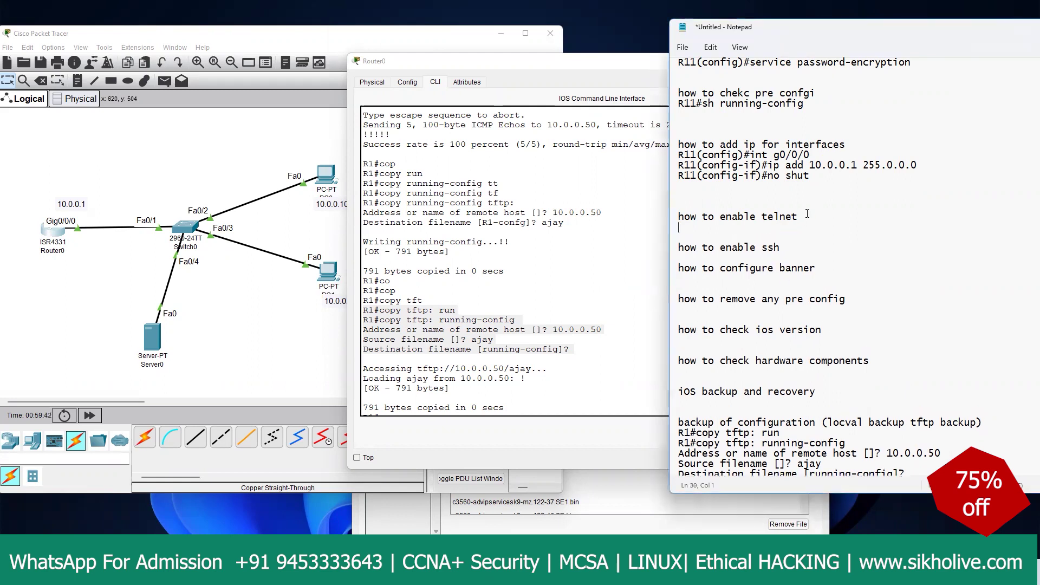
key(ctrl+v)
click(798, 298)
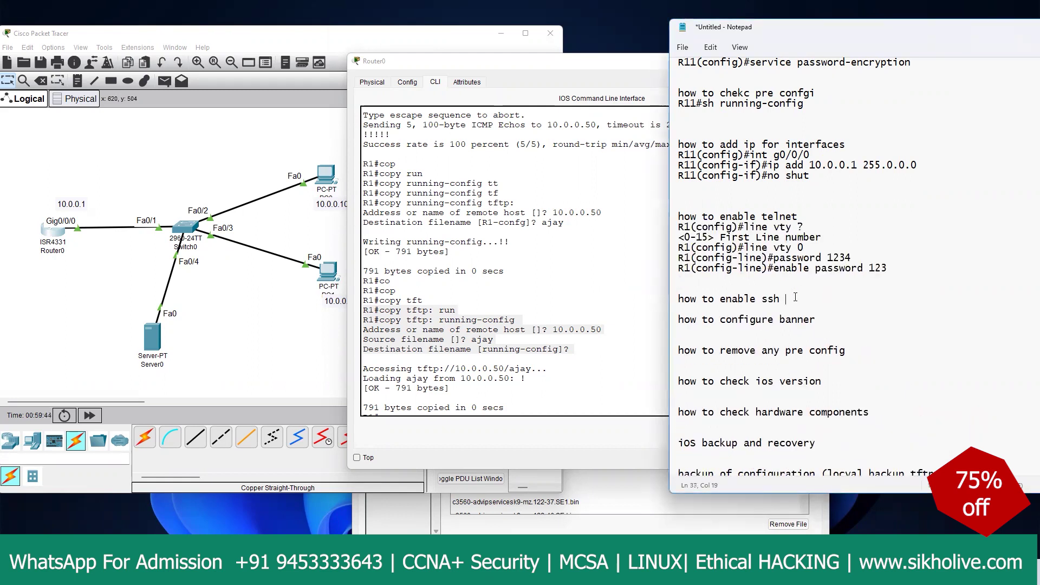
key(Return)
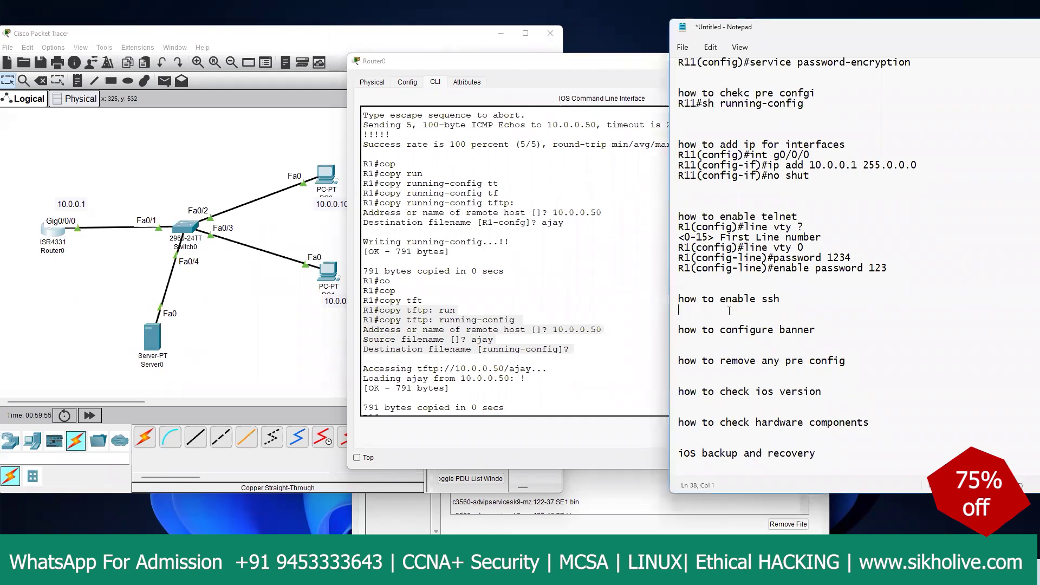
key(ctrl+v)
key(Return)
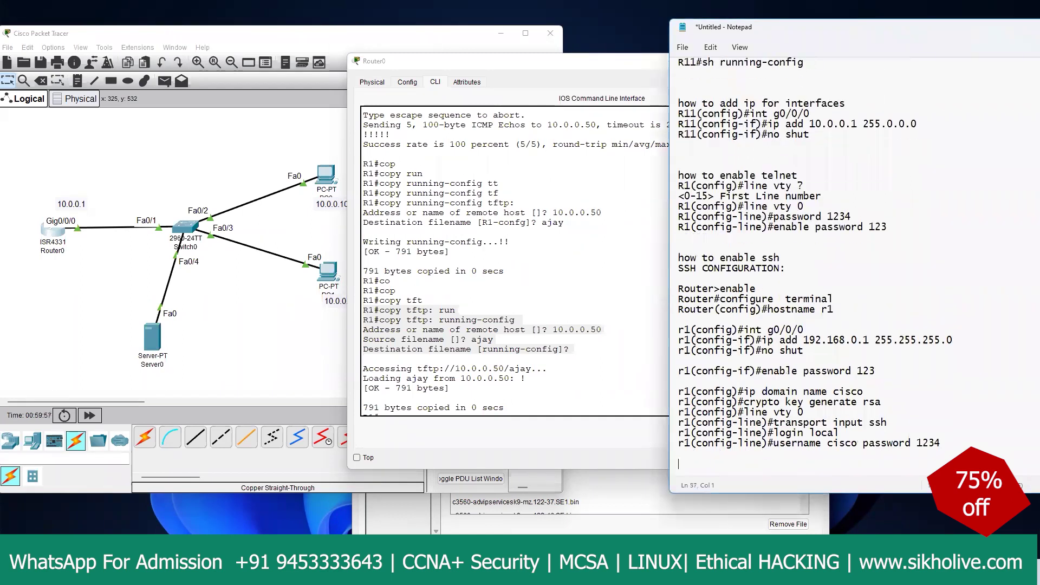
Step: Place the cursor on the how to configure banner heading line
scroll(742, 320, down, 8)
click(725, 251)
key(Up)
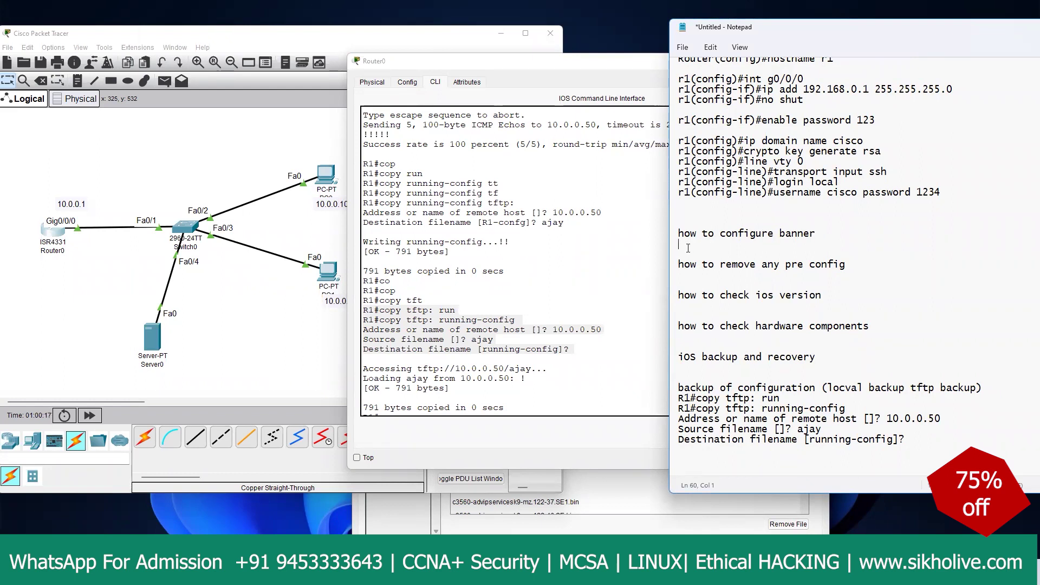
Step: Log R1 out, log back in with enable, and enter global configuration mode
click(490, 394)
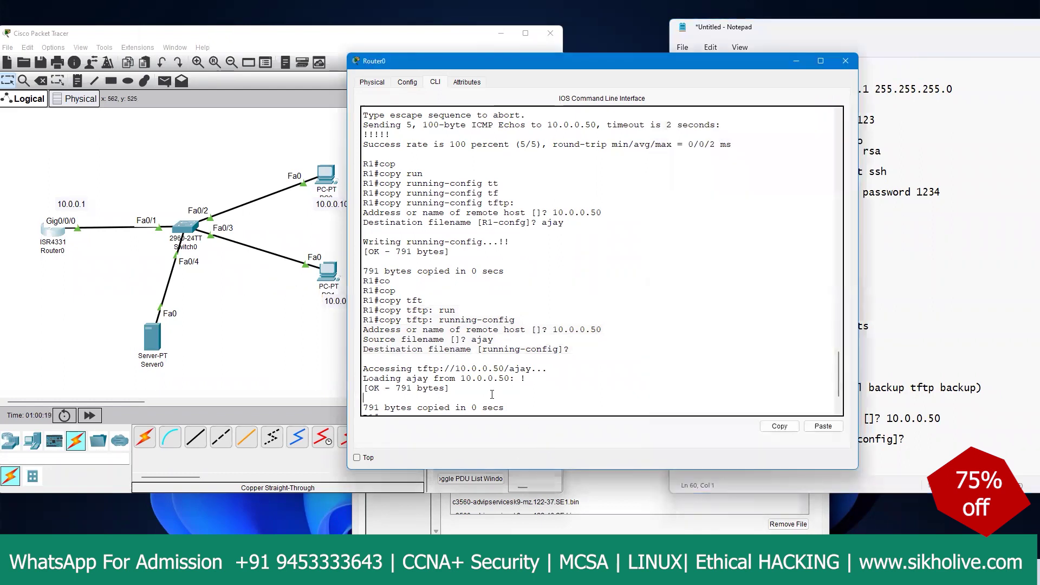
key(Return)
key(Return)
key(Return)
key(Return)
key(Return)
key(ctrl+z)
key(Return)
key(Return)
key(Return)
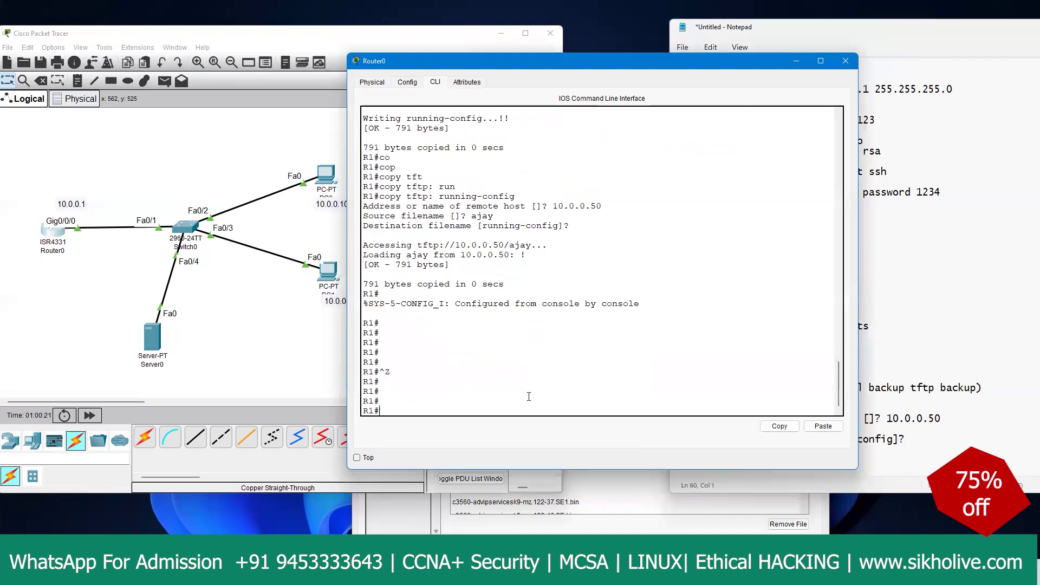
text(exit)
key(Return)
key(Return)
key(Return)
key(Return)
key(Return)
key(Return)
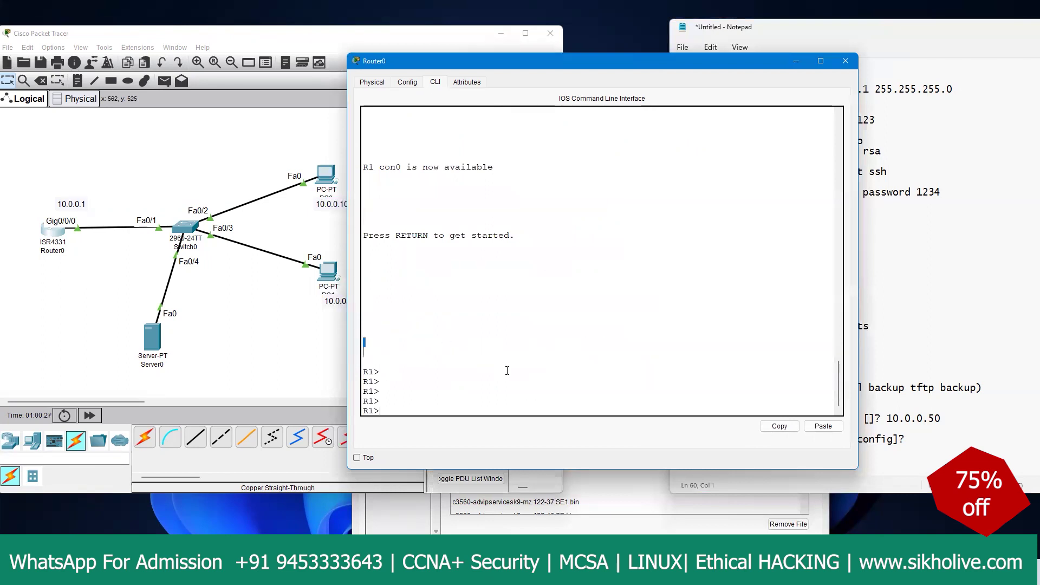
text(en)
key(Return)
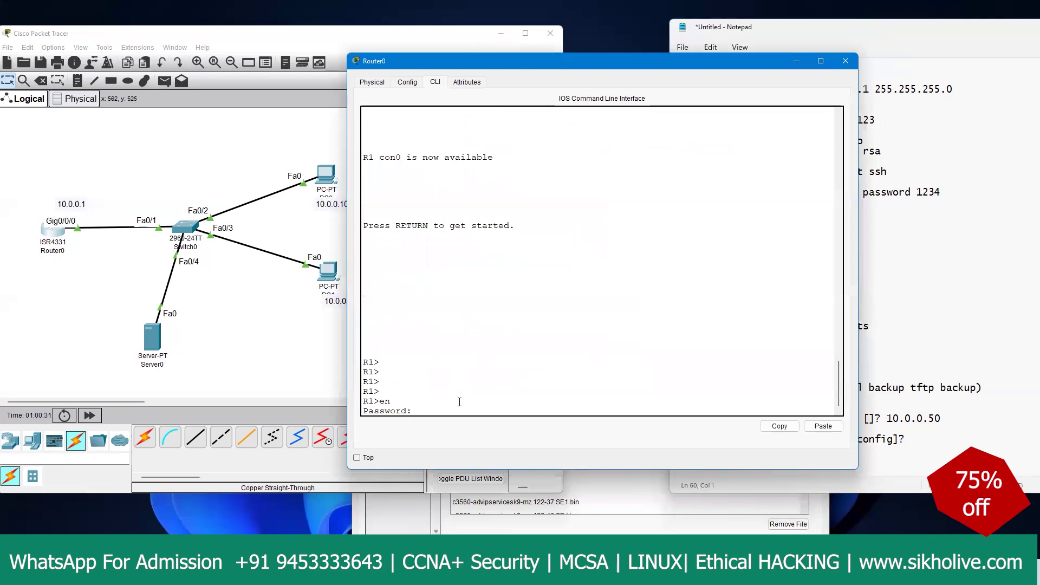
key(Return)
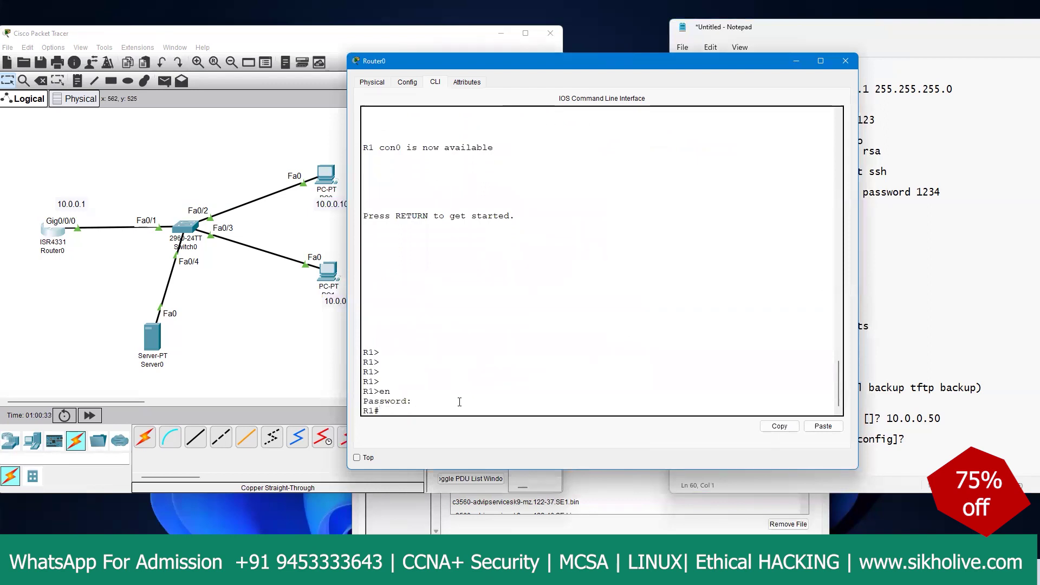
text(conf t)
key(Return)
key(Return)
key(Return)
key(Return)
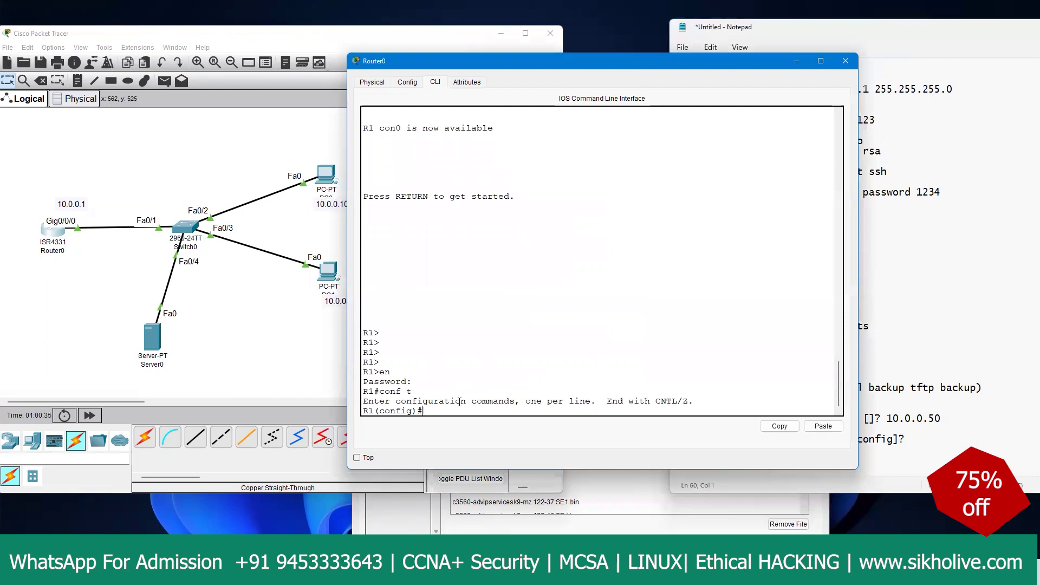
Step: Set banner motd * welcome in ccna new batch * and select that command line
text(banner motd)
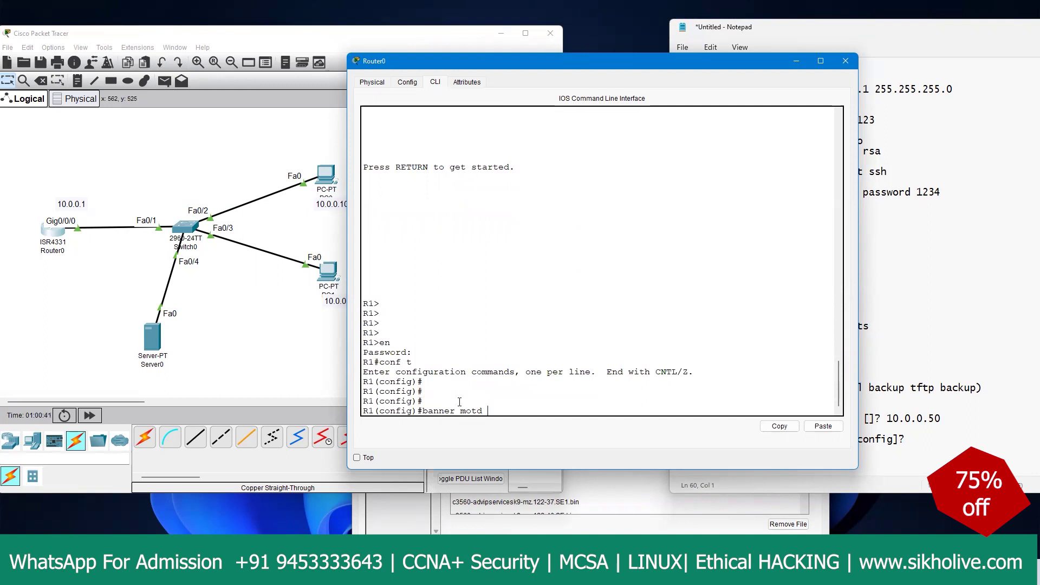
text( * welcome in ccna new batch *)
key(Return)
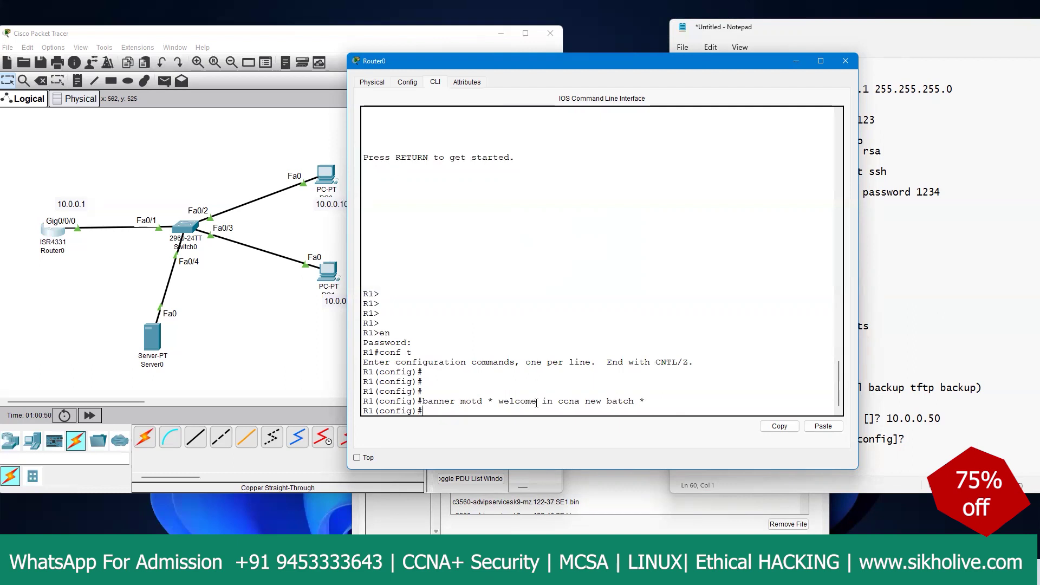
drag(658, 400, 363, 401)
Step: Copy the banner motd command and paste it under the banner heading in the notes
click(780, 426)
click(865, 429)
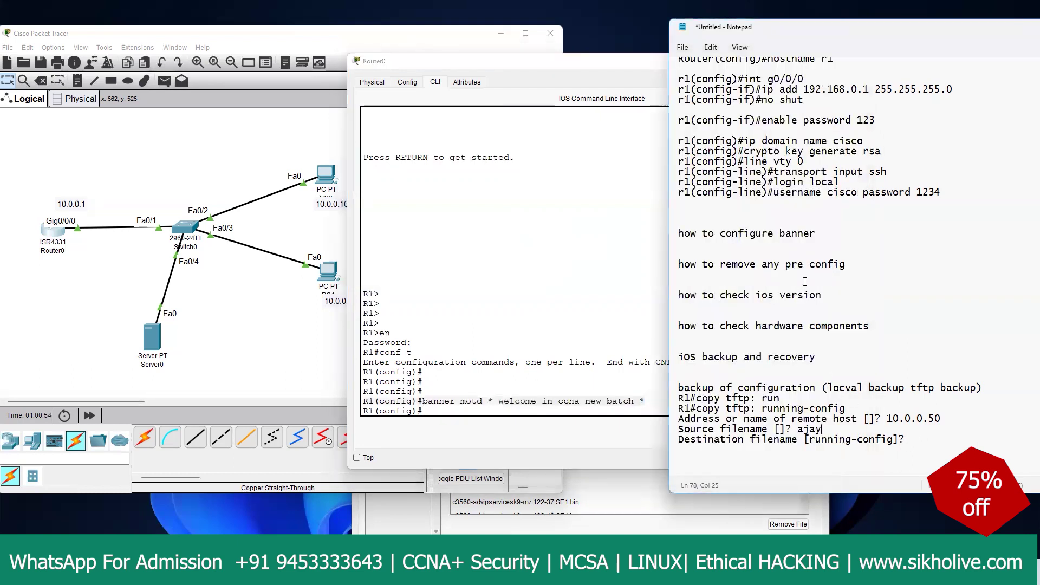
click(811, 234)
key(Return)
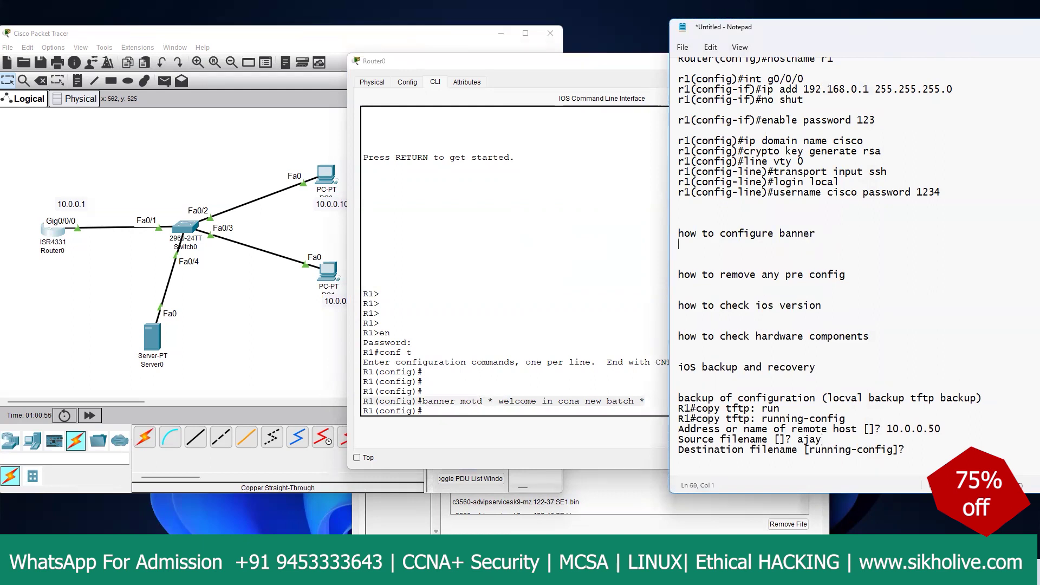
key(ctrl+v)
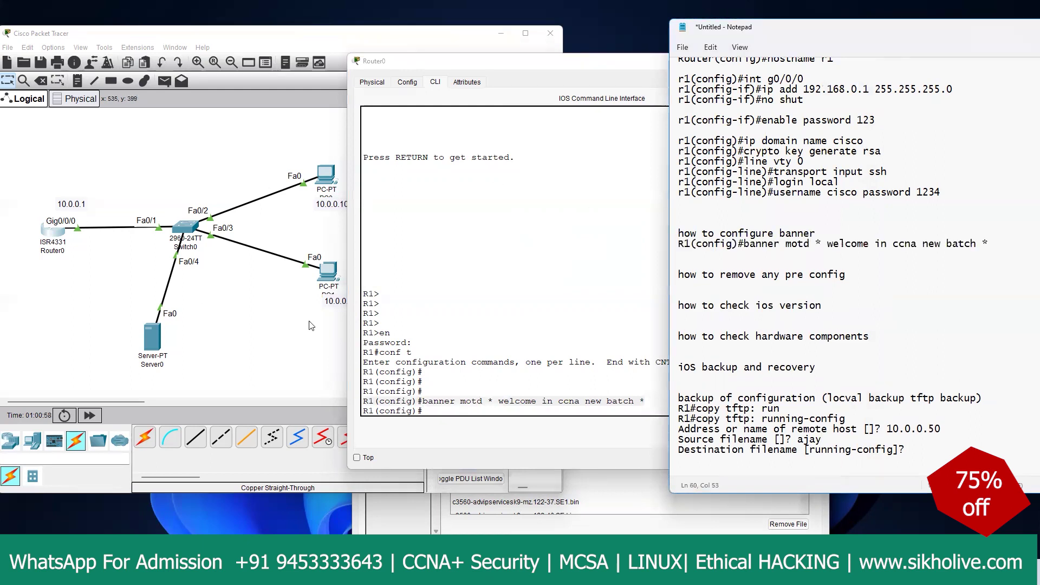
Step: Leave configuration mode on R1 and log out of the router console
click(455, 334)
key(ctrl+z)
key(Return)
key(Return)
text(ex)
key(Return)
key(Return)
key(Return)
key(Return)
key(Return)
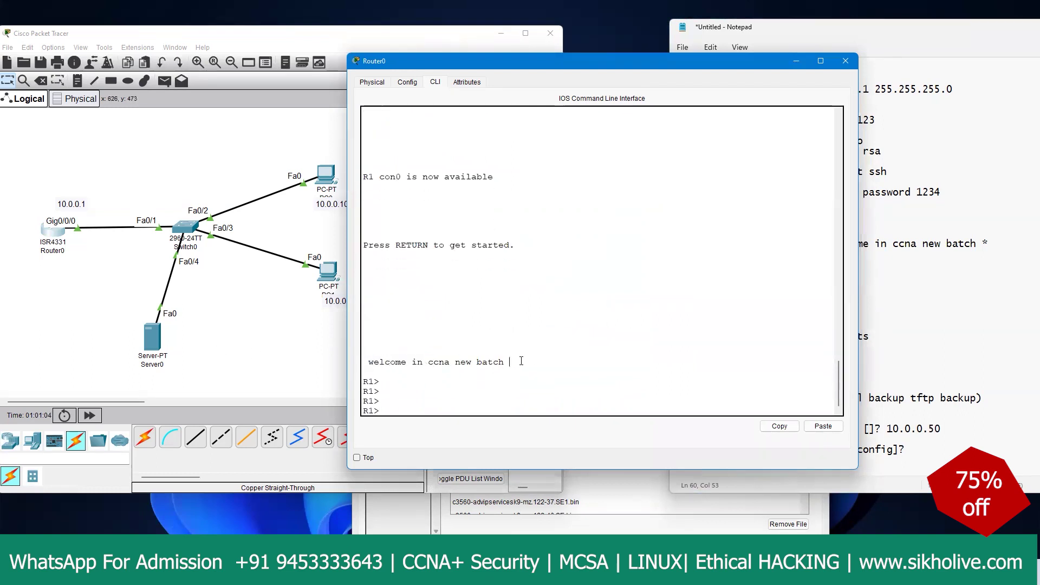
Step: Highlight the welcome banner, then point out the remove pre-config and check IOS version notes
drag(510, 362, 353, 363)
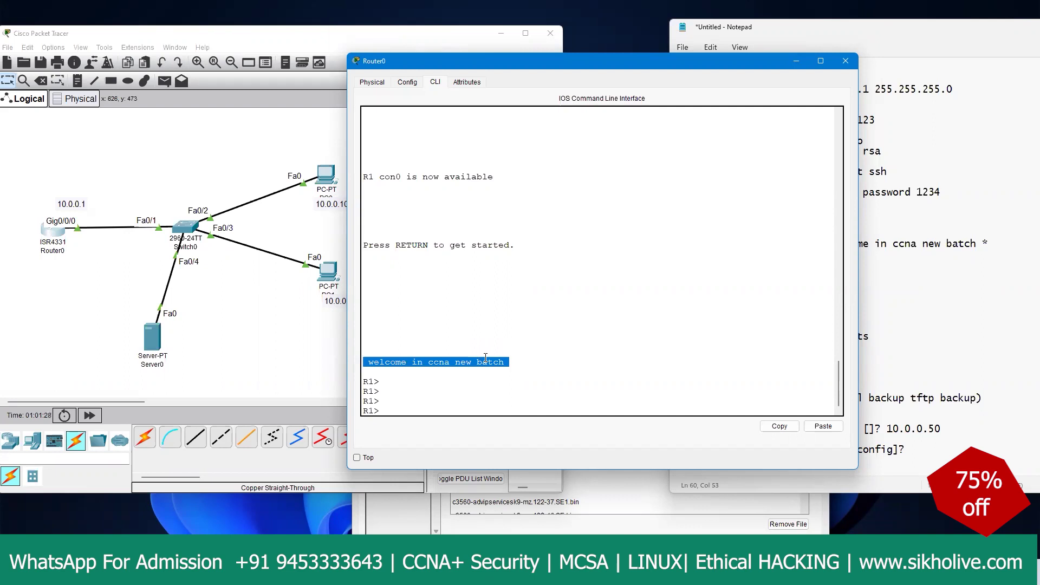
click(807, 285)
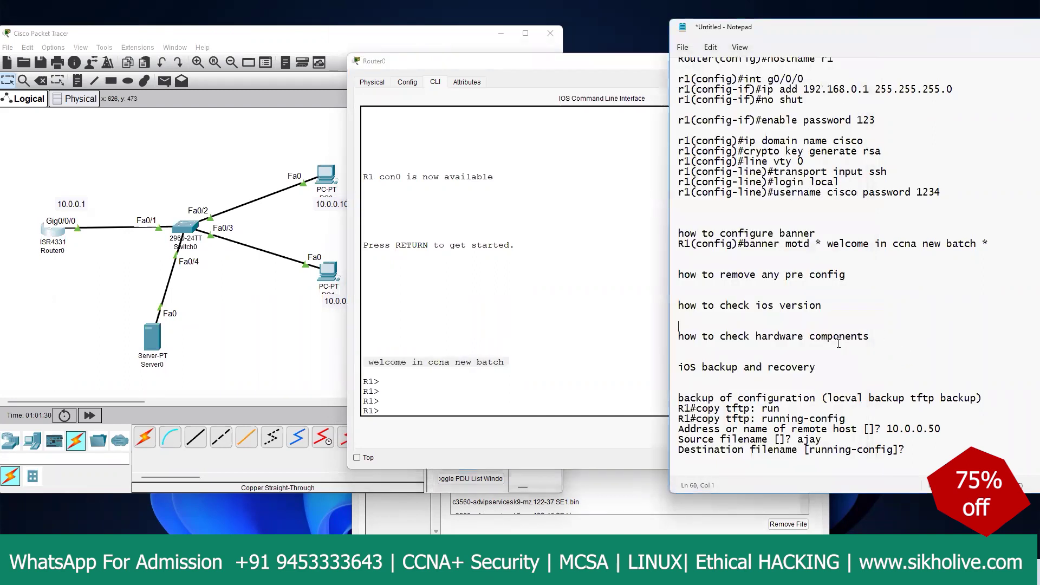
drag(849, 275, 677, 275)
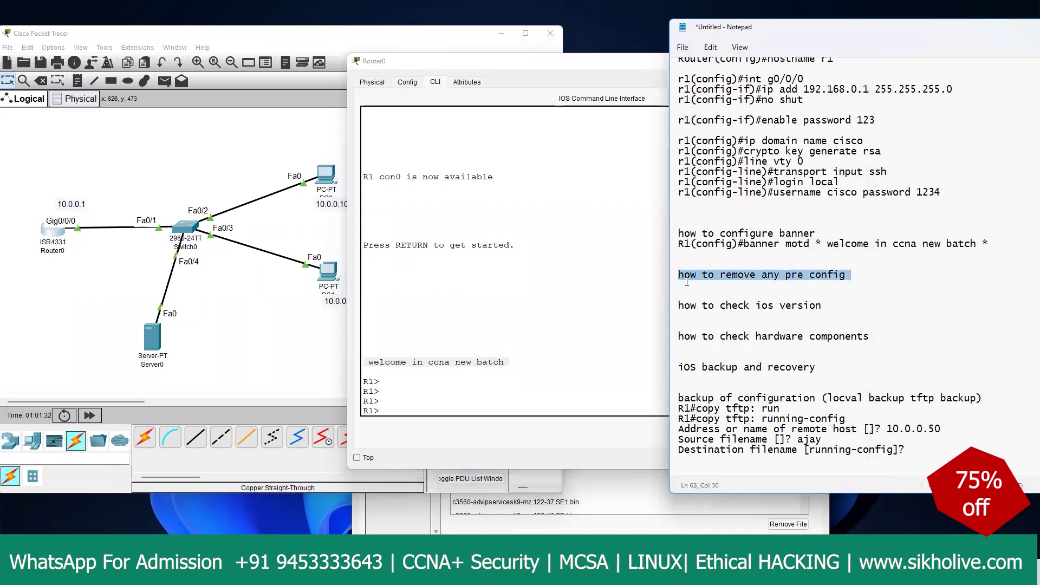
drag(827, 306, 677, 305)
Step: In Router0's console, enter privileged mode with enable and run show version
click(58, 223)
click(428, 304)
key(Return)
key(Return)
key(Return)
text(en)
key(Return)
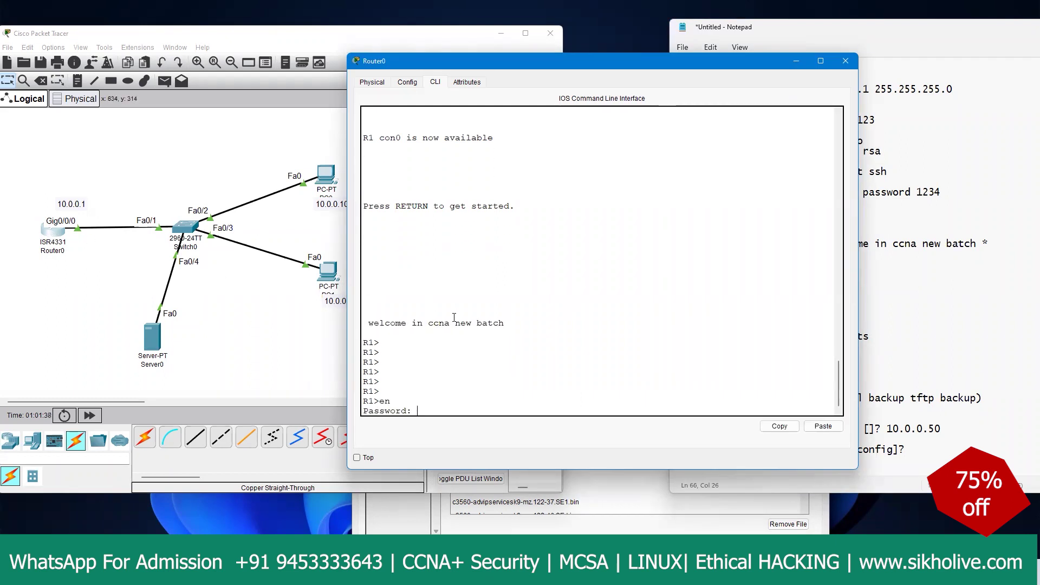
key(Return)
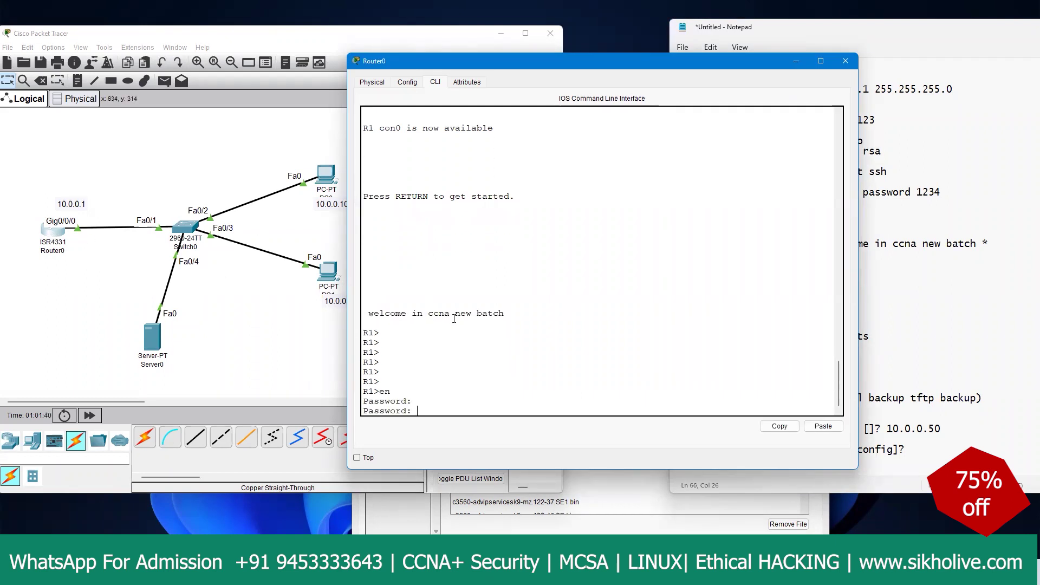
key(Return)
key(Return)
key(Return)
key(Return)
text(show)
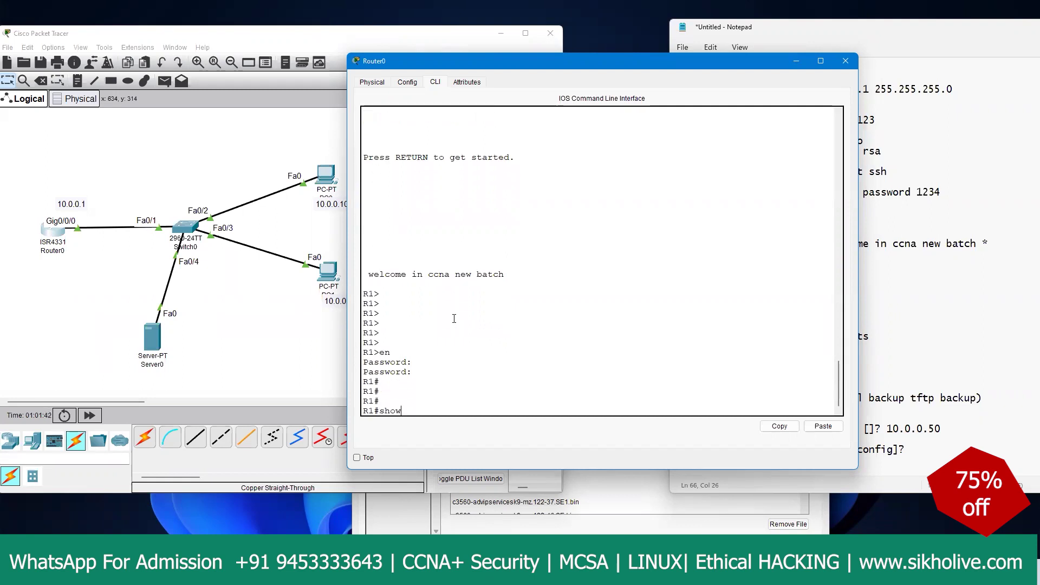
text( ver)
key(Tab)
key(Return)
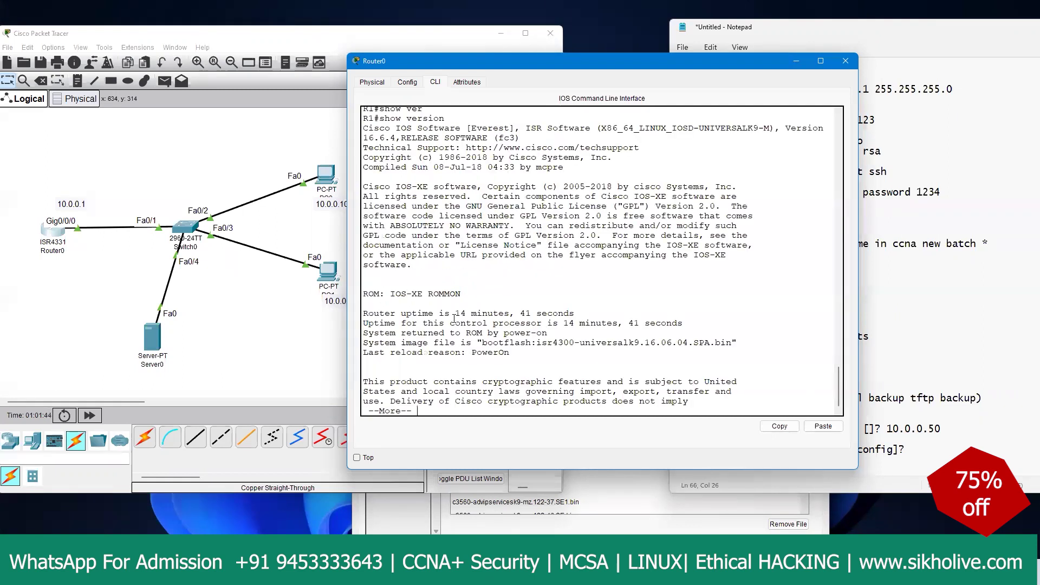
Step: Copy the 'R1#show version' line and paste it under the IOS version and hardware components notes
click(510, 307)
scroll(573, 305, up, 5)
drag(450, 248, 360, 252)
click(779, 426)
click(697, 345)
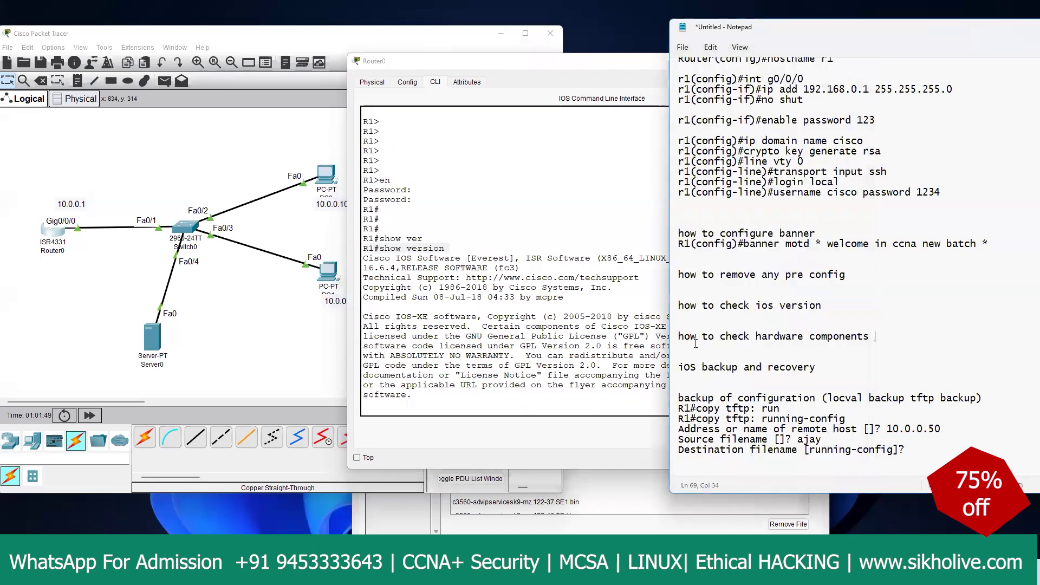
key(ctrl+v)
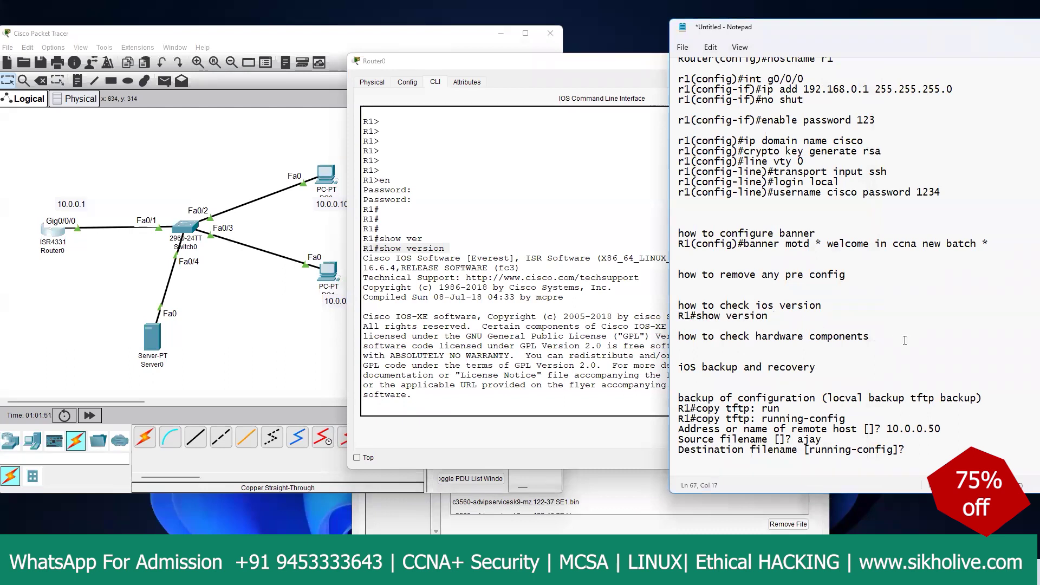
scroll(434, 335, down, 5)
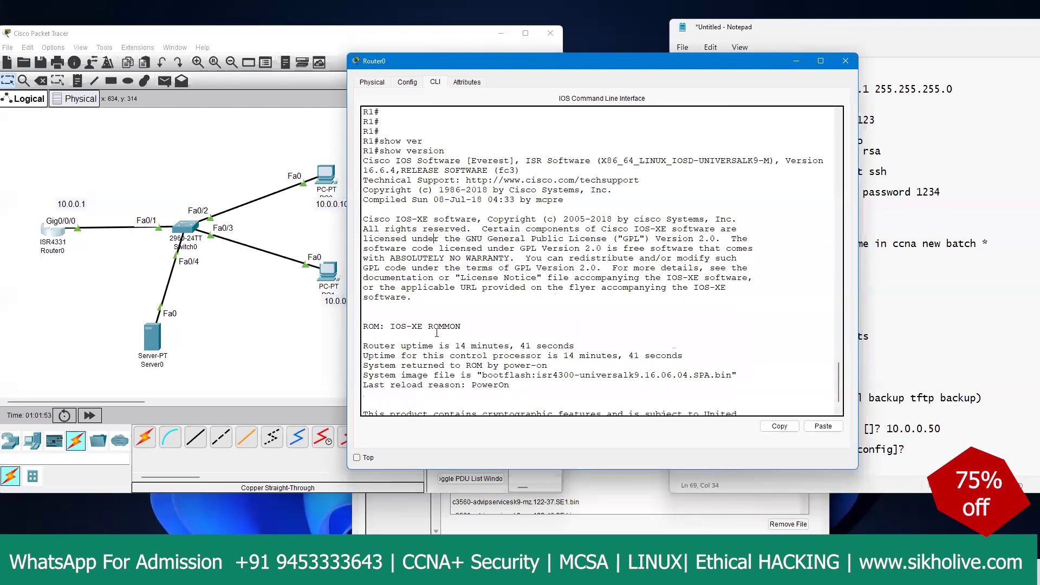
click(875, 346)
key(ctrl+v)
Step: Page through the version output, highlighting uptime, licence rows, memory, Gigabit interfaces and register 0x2102
click(513, 297)
drag(362, 311, 457, 312)
click(557, 374)
key(space)
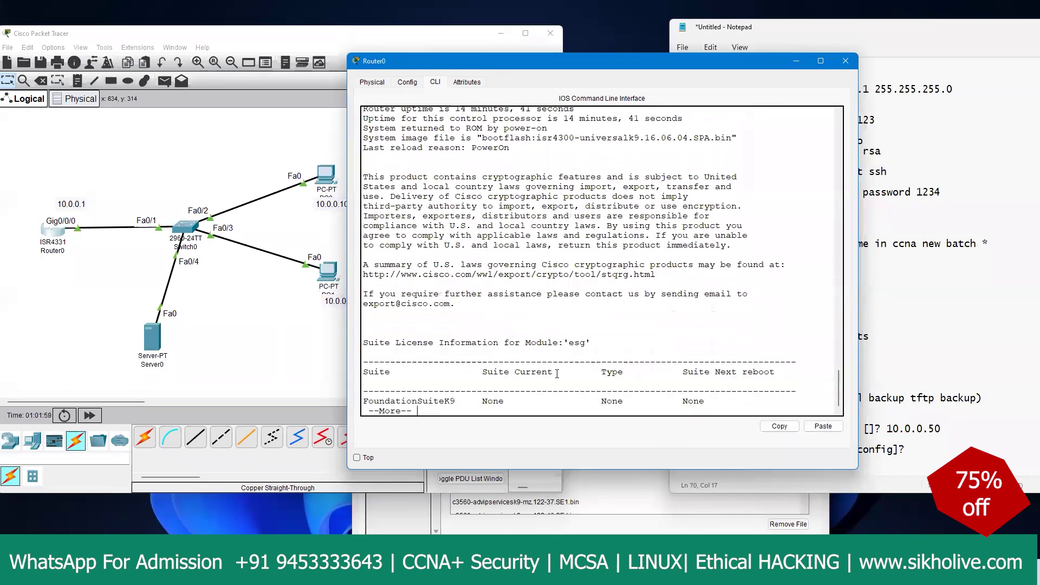
drag(362, 234, 385, 307)
click(501, 352)
key(Return)
key(Return)
key(Return)
key(Return)
key(Return)
key(Return)
key(Return)
key(Return)
key(Return)
key(Return)
key(Return)
key(Return)
key(Return)
key(Return)
key(Return)
key(Return)
key(Return)
key(Return)
key(Return)
key(Return)
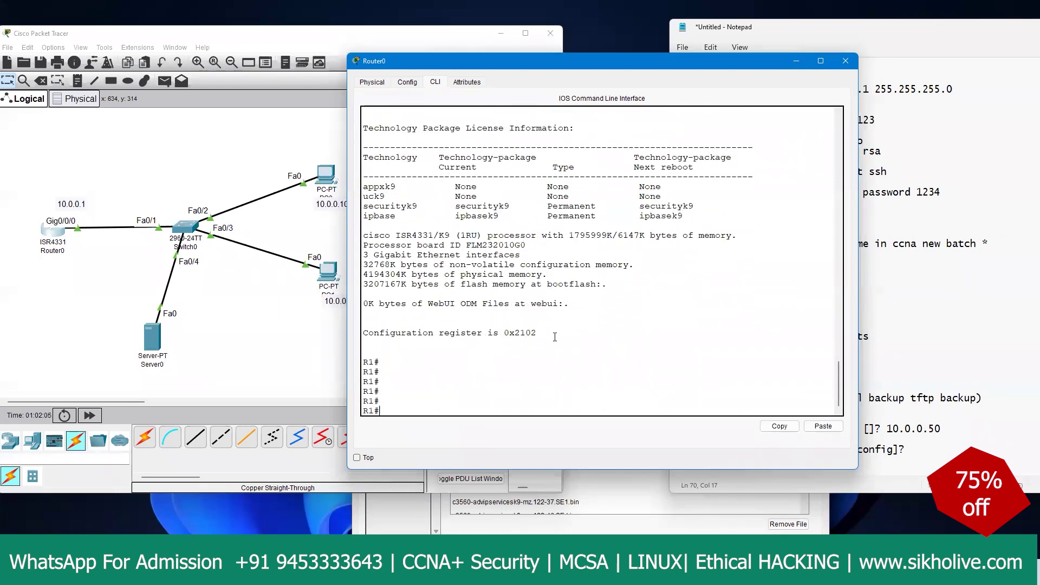
drag(537, 333, 433, 334)
drag(487, 232, 573, 236)
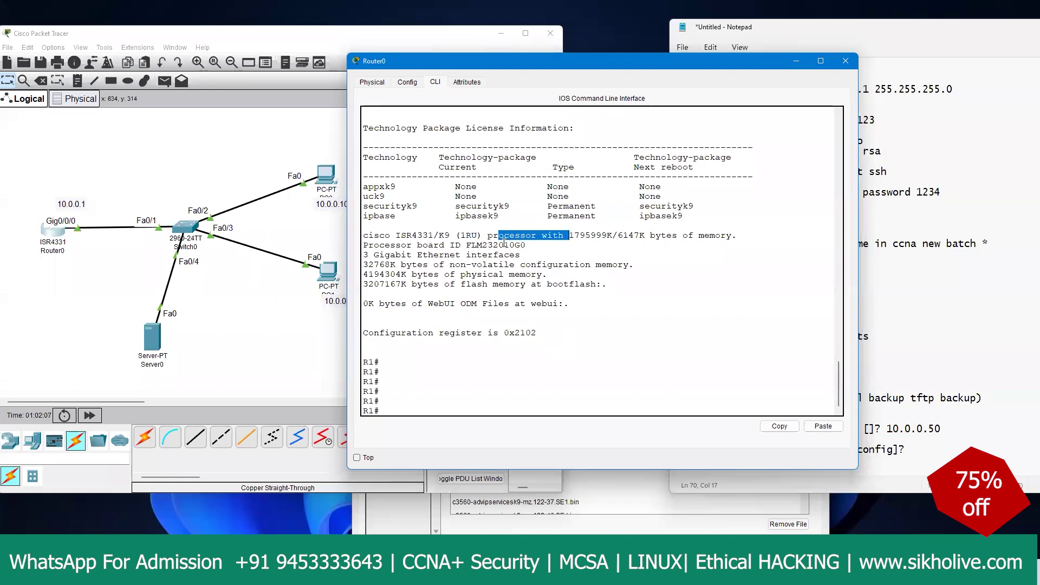
drag(466, 245, 516, 252)
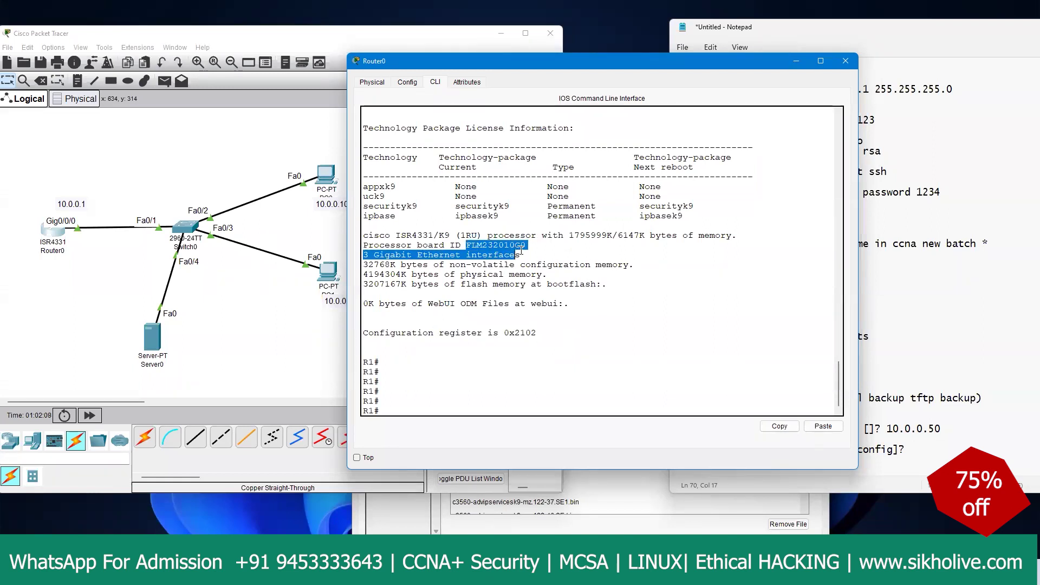
click(865, 336)
scroll(745, 378, down, 1)
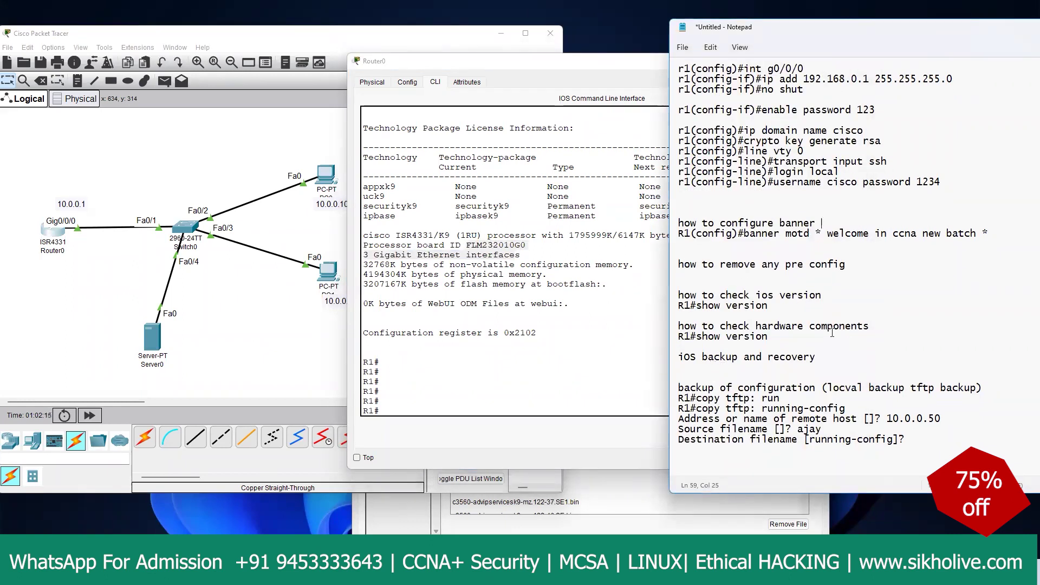
Step: Highlight and restore the 'iOS backup and recovery' heading, nudging Server0 in the topology
drag(821, 357, 668, 359)
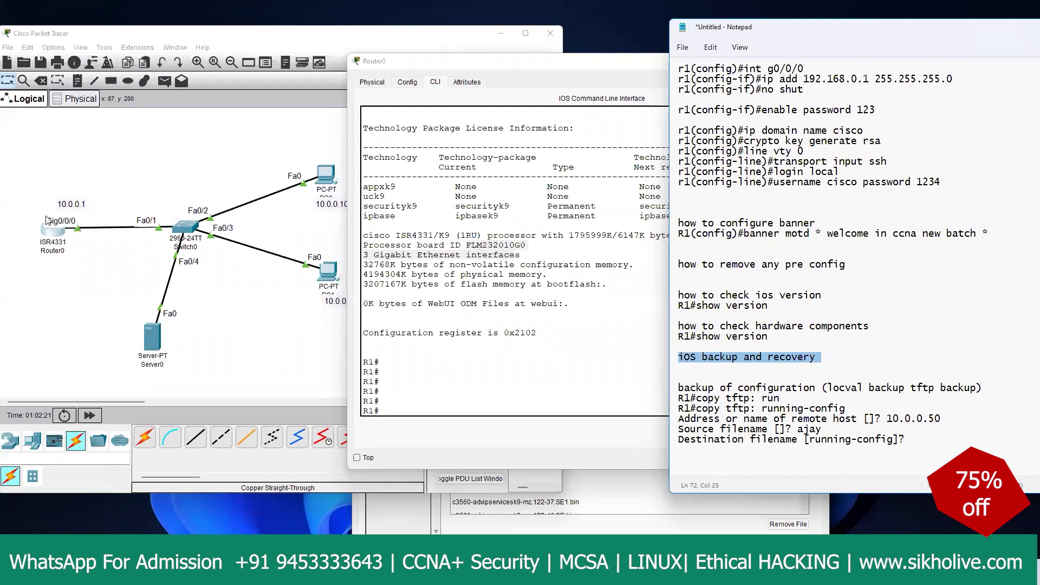
click(79, 274)
drag(154, 346, 184, 334)
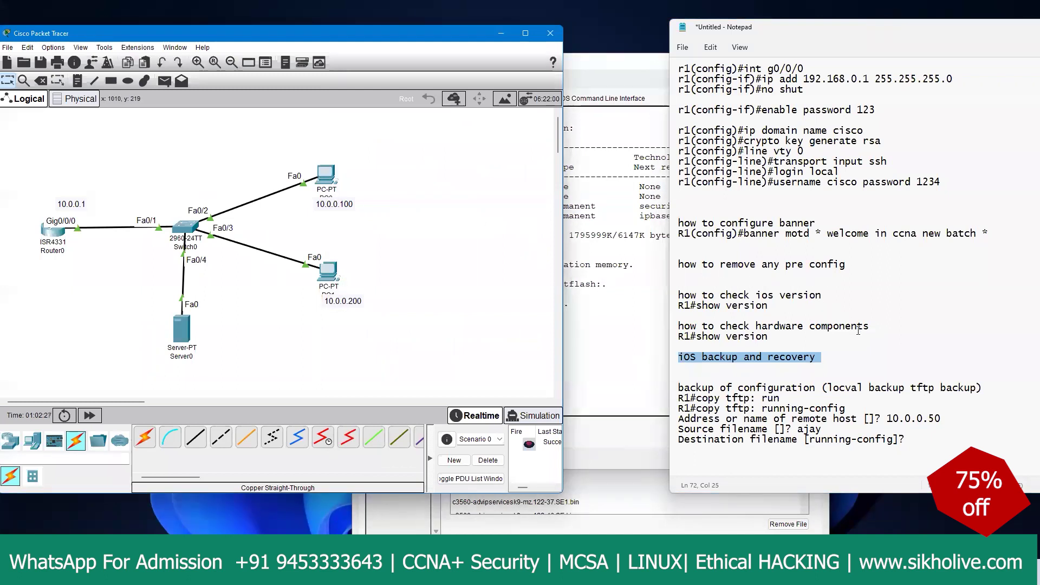
drag(839, 354, 656, 357)
key(ctrl+c)
key(BackSpace)
key(Down)
key(Down)
key(Down)
key(Down)
key(Down)
key(Down)
key(Down)
key(Down)
key(Down)
key(Down)
key(Down)
key(Down)
key(Down)
key(ctrl+v)
key(Down)
key(Down)
key(Down)
key(Down)
key(Down)
key(Down)
key(Down)
key(Down)
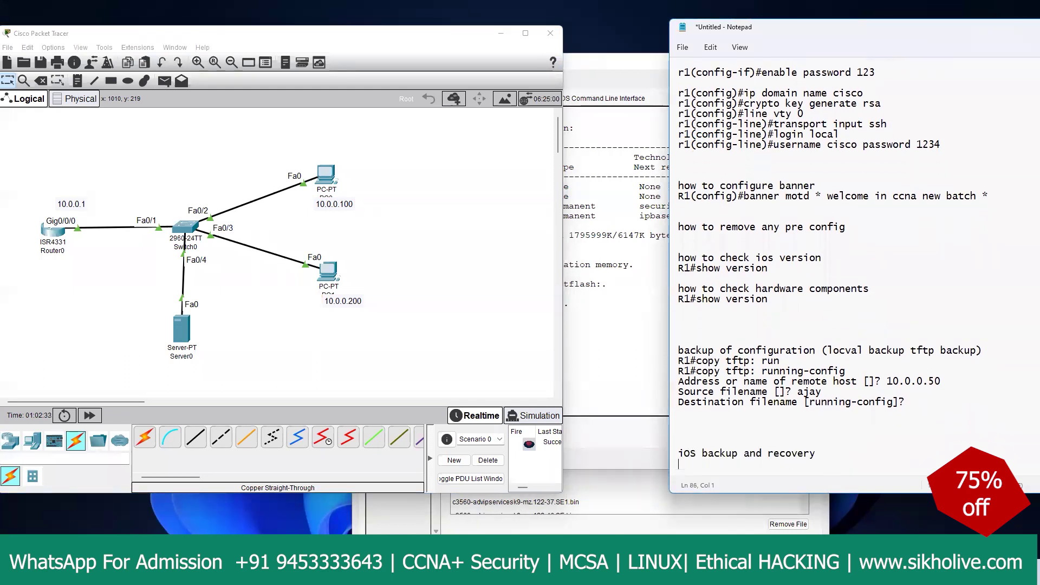
Step: Type 'step 1- delete ios' on a new line under the iOS backup heading
click(709, 394)
text(step 1- delete ios)
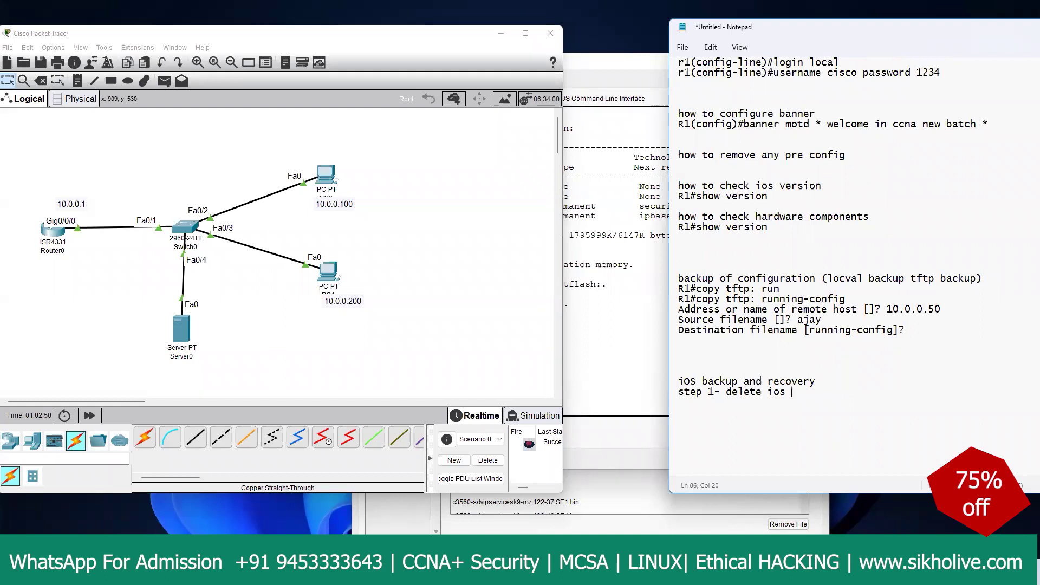
Step: Run dir on Router0 and copy the filename isr4300-universalk9.16.06.04.SPA.bin
click(600, 310)
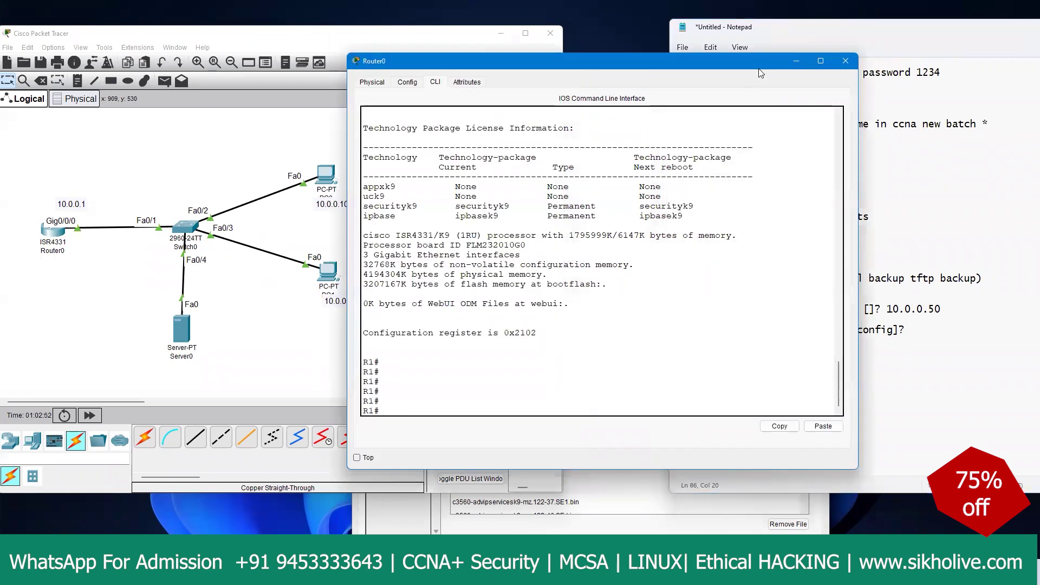
click(611, 517)
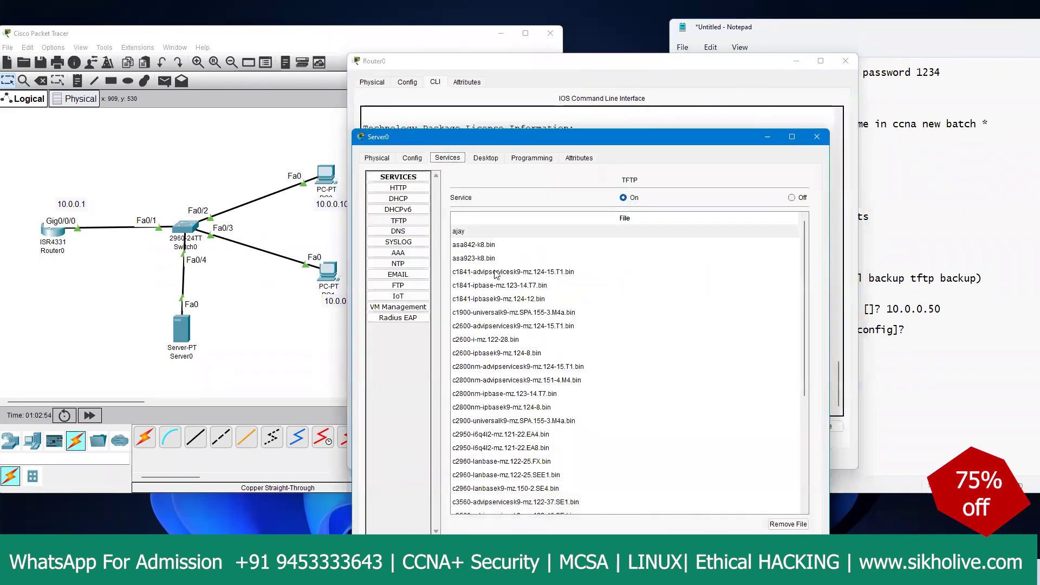
click(492, 74)
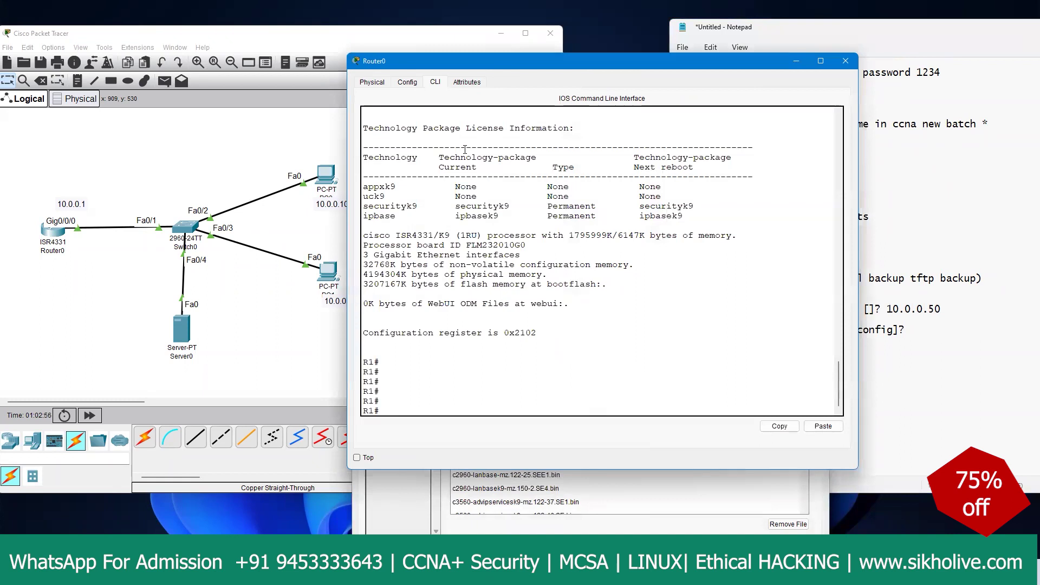
click(433, 385)
text(dir)
key(Return)
drag(602, 362, 813, 364)
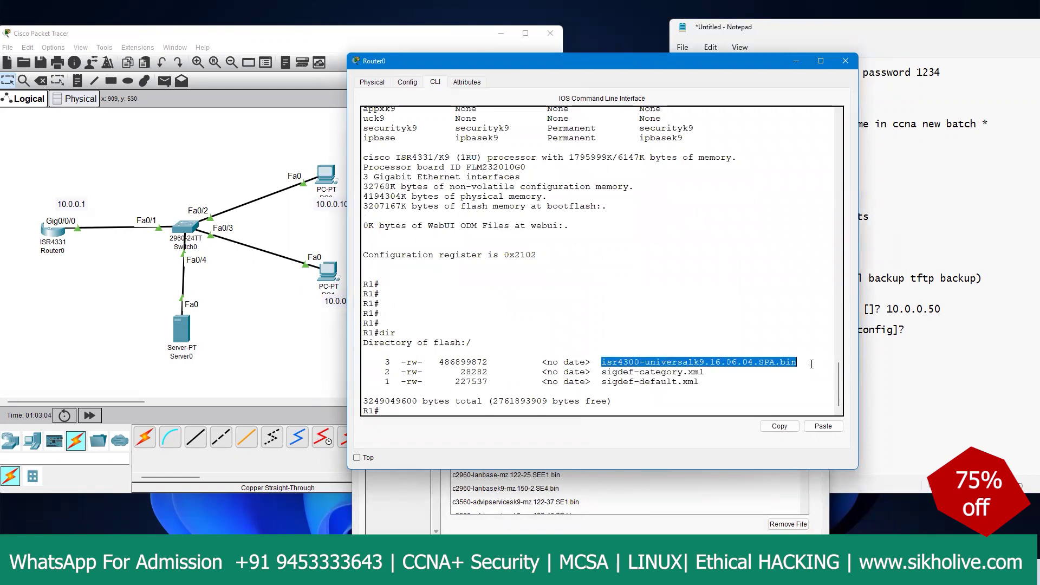
right_click(783, 359)
click(802, 368)
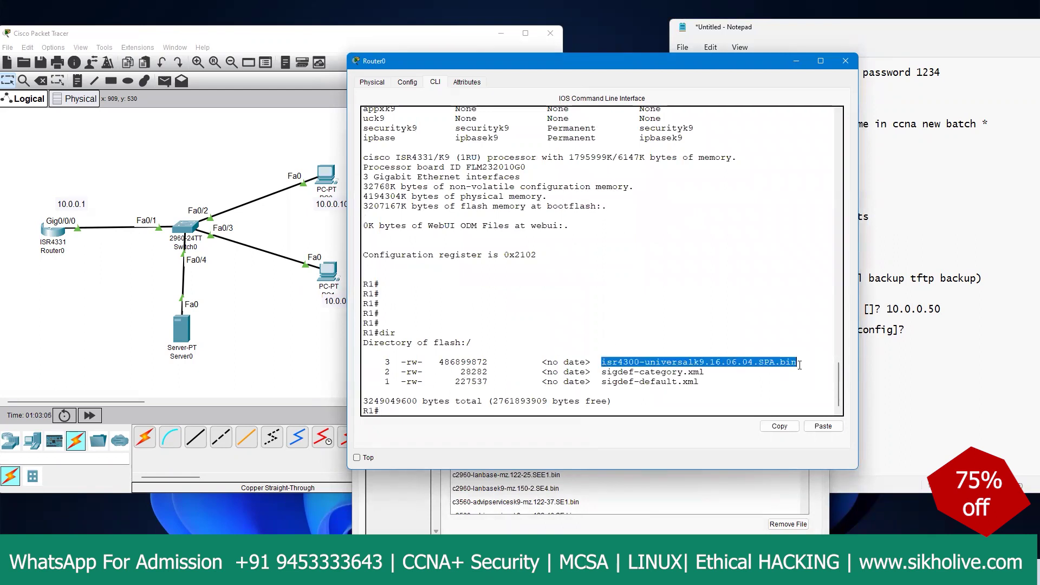
Step: Begin typing the 'copy flash:' command at the router prompt
click(618, 399)
text(ci)
key(Tab)
text(co)
key(Tab)
text(p)
key(Tab)
text(y flaa)
key(Tab)
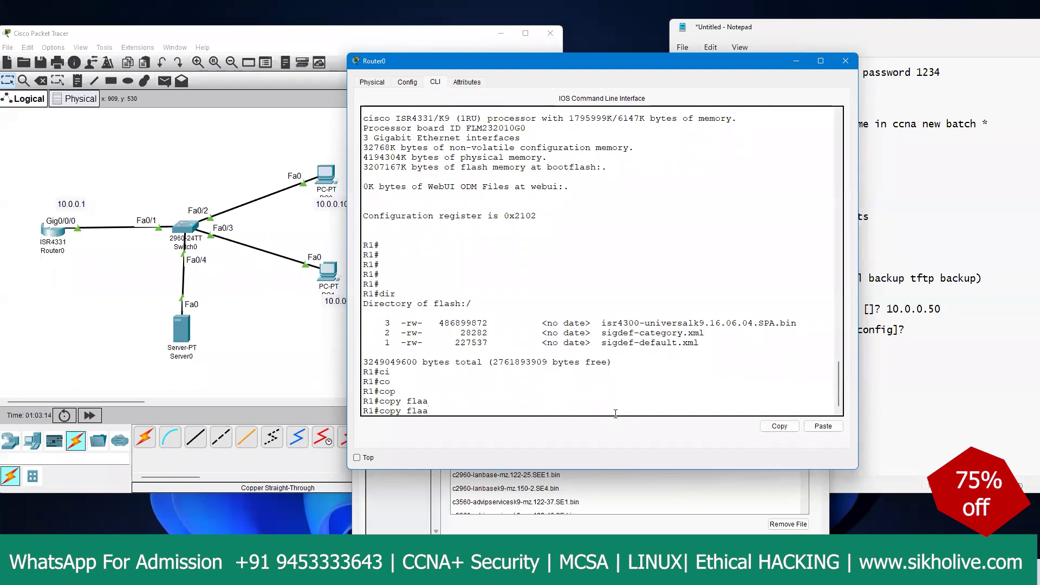
key(BackSpace)
key(Tab)
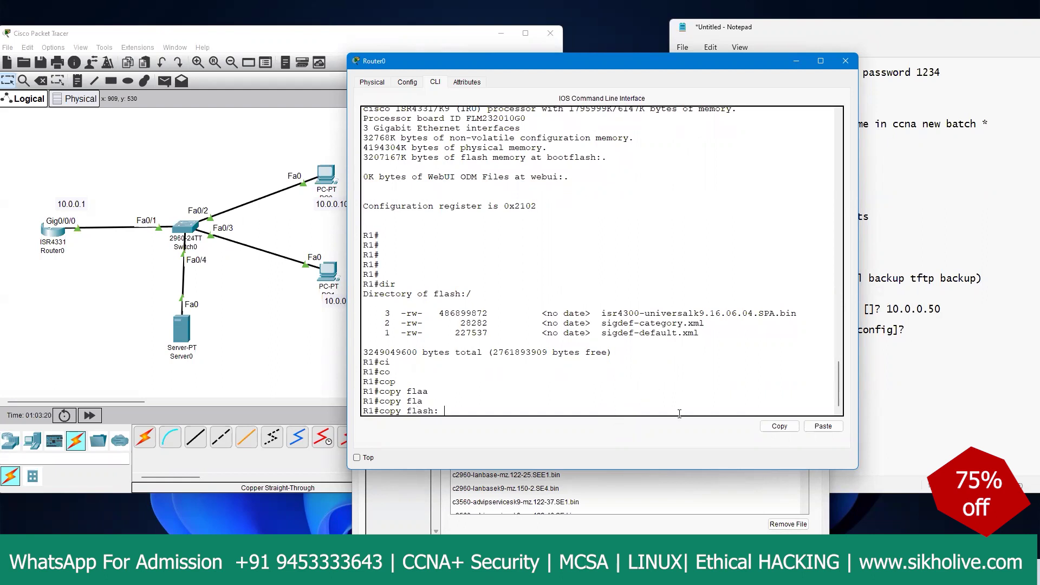
Step: Run 'copy flash: tftp:' with the pasted .bin source, host 10.0.0.50 and destination ajay1
text(tft)
key(Tab)
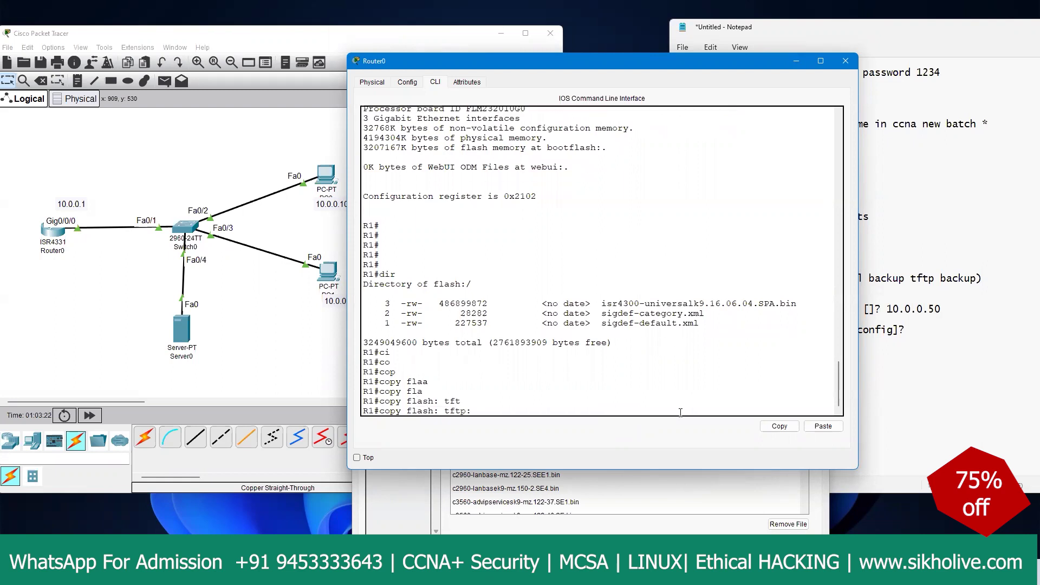
key(Return)
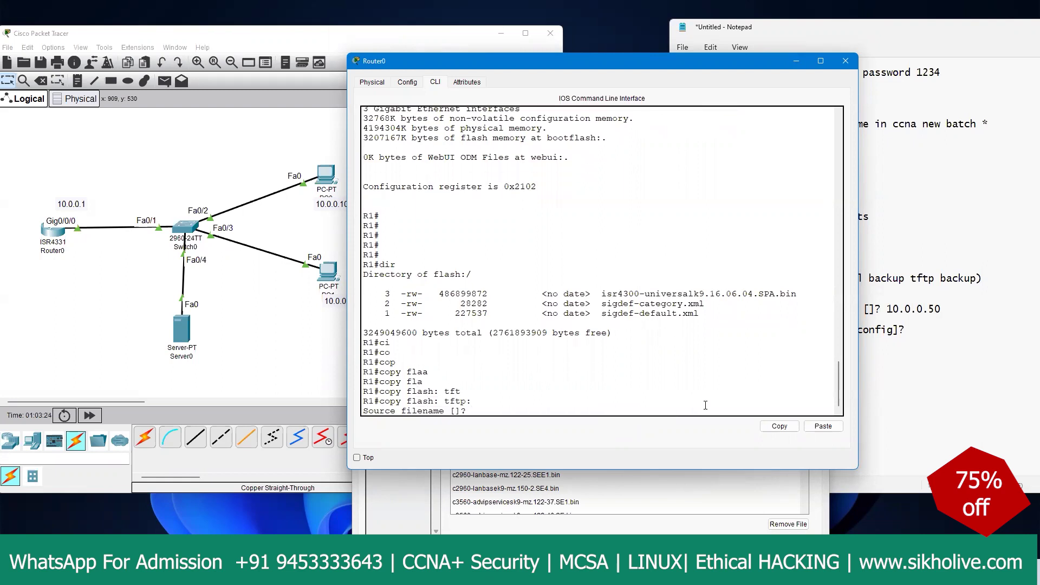
click(823, 425)
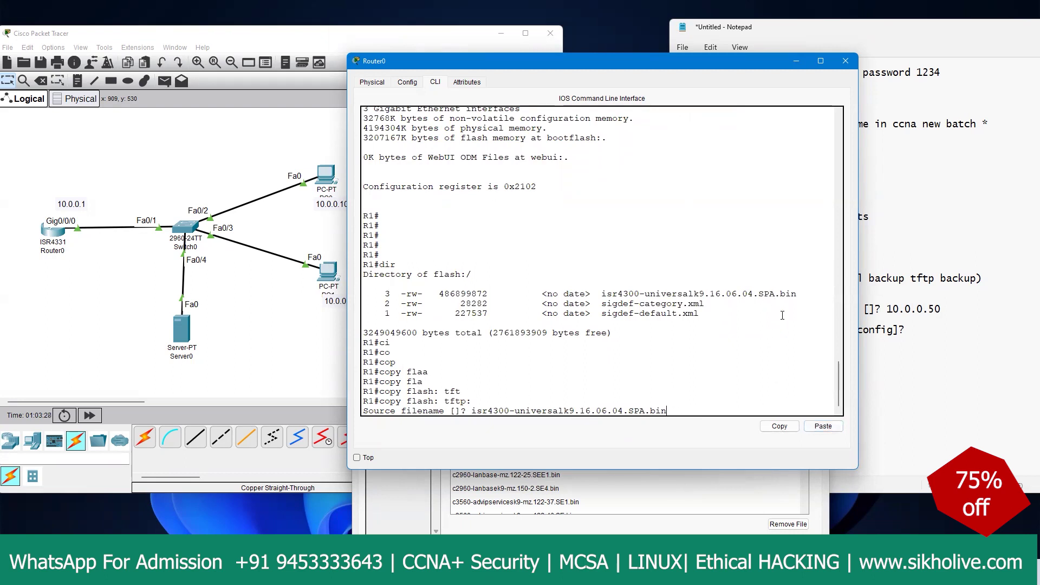
drag(799, 296, 601, 295)
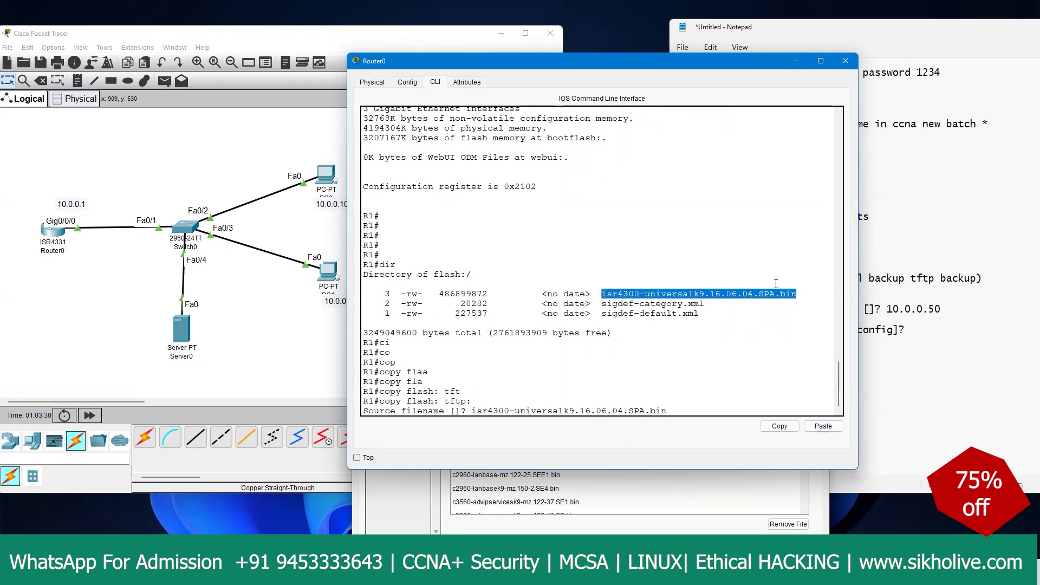
drag(797, 294, 607, 297)
click(698, 313)
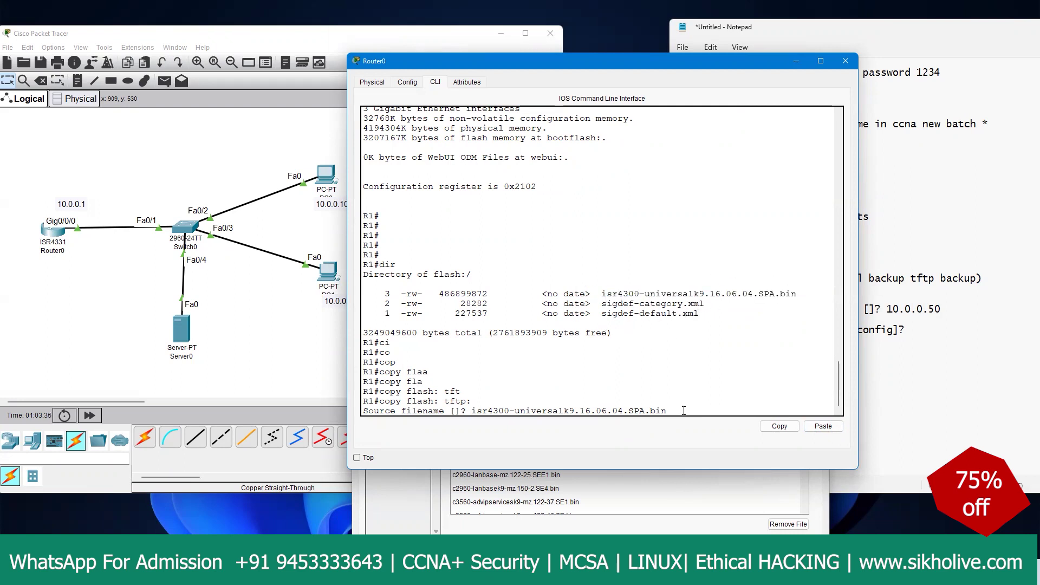
key(Return)
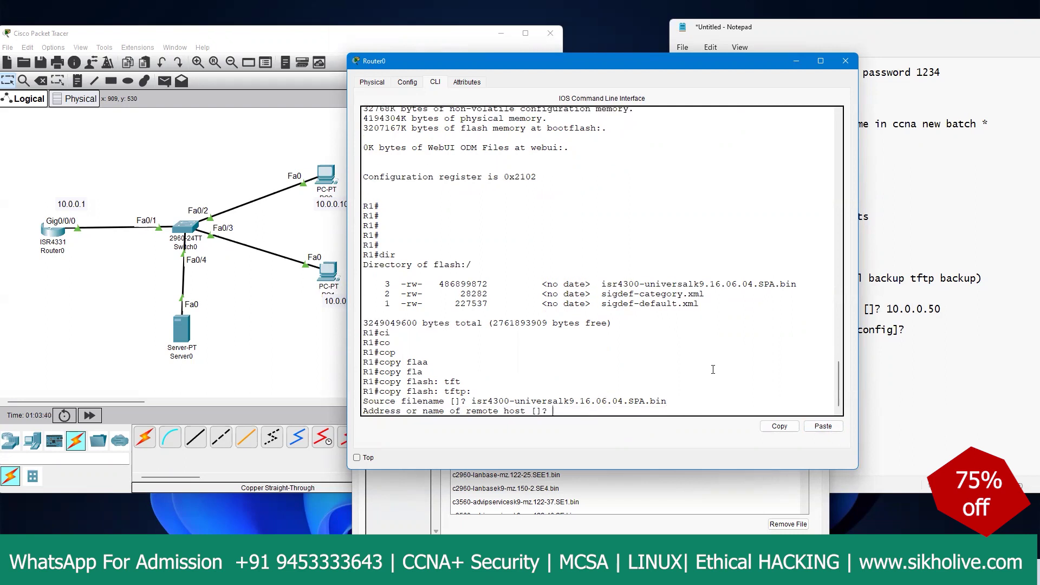
text(10.0.0.50)
key(Return)
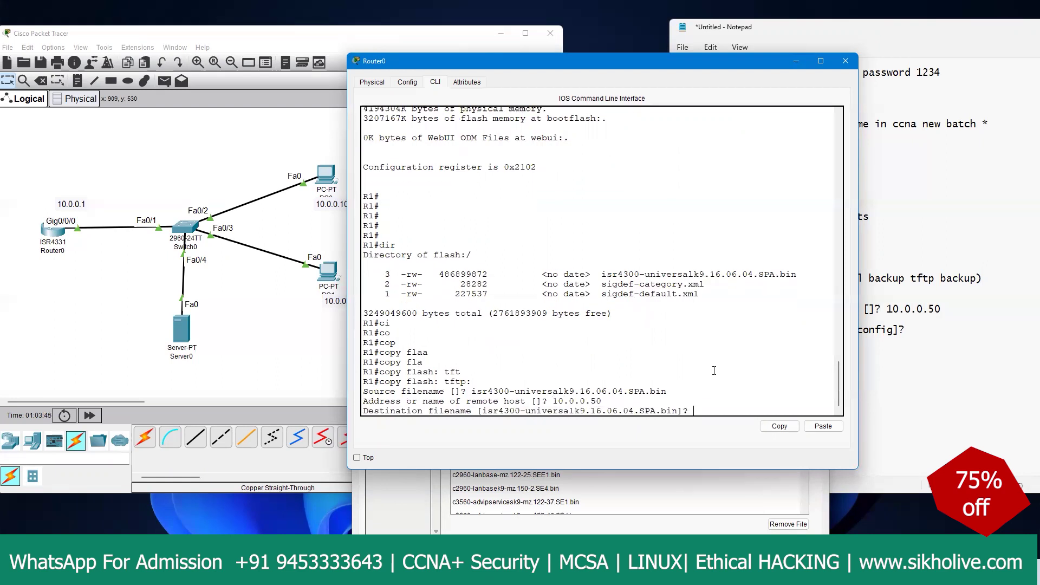
text(ajay)
key(Return)
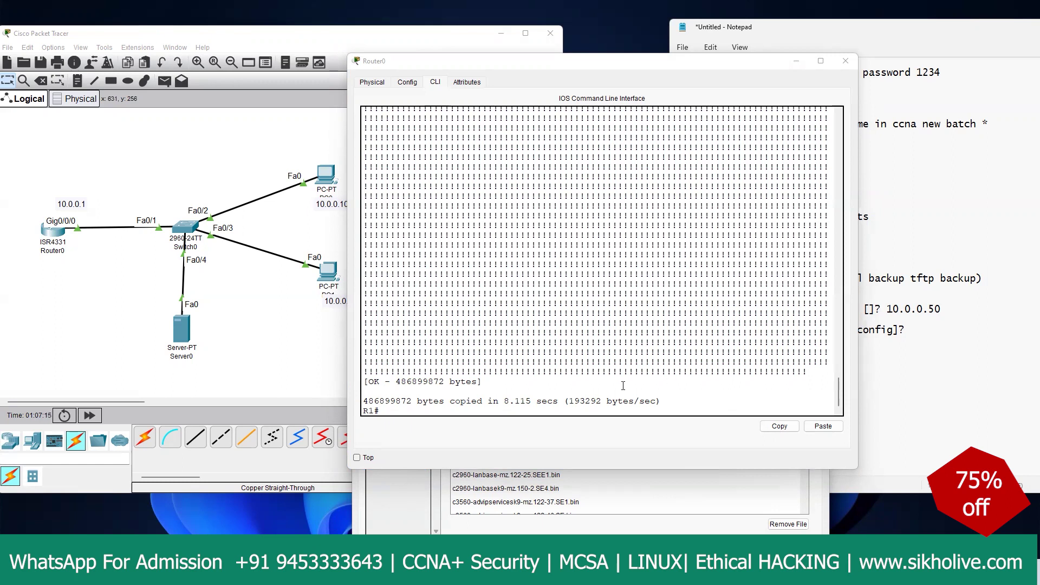
Step: After the copy completes, confirm ajay1 is on Server0's TFTP list, then reopen Router0's CLI
click(641, 380)
drag(454, 222, 654, 303)
click(581, 391)
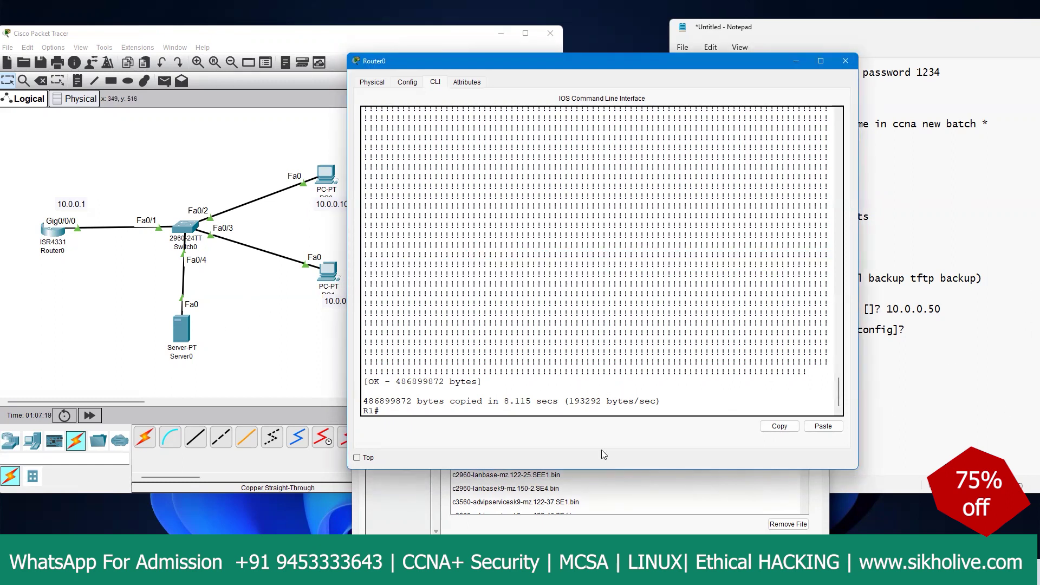
click(591, 492)
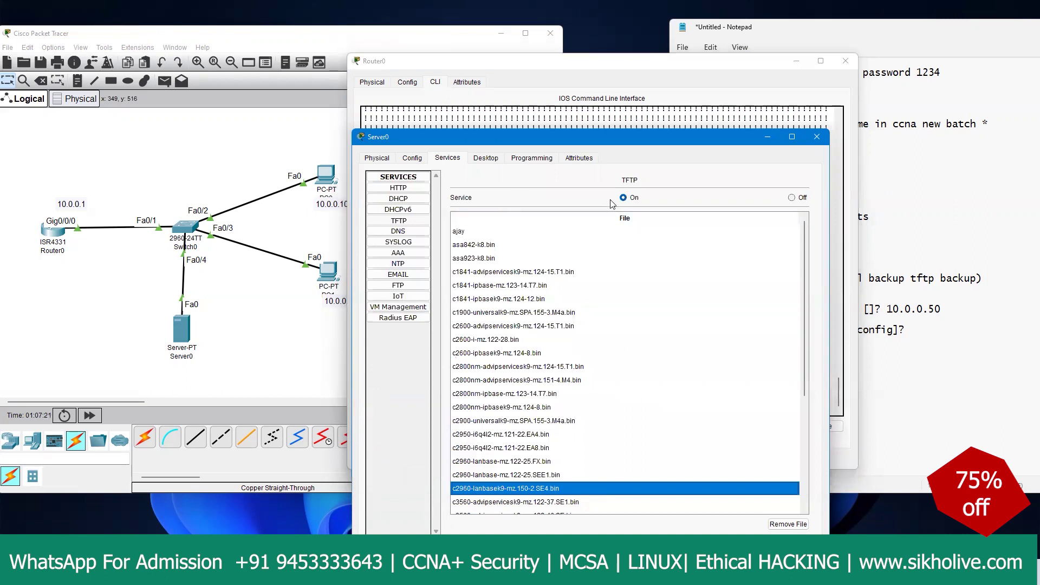
click(399, 222)
click(465, 245)
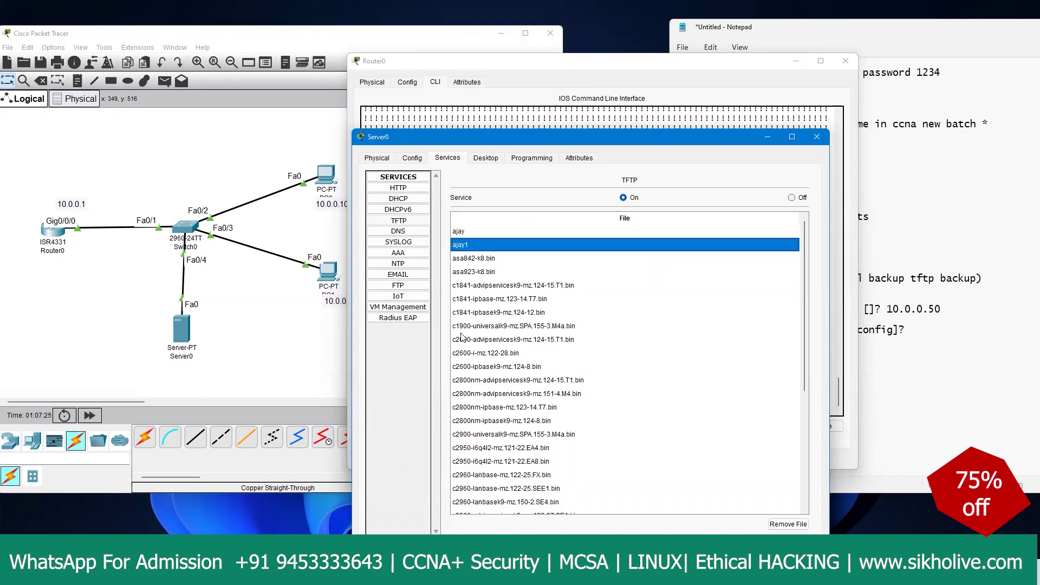
click(124, 295)
click(55, 234)
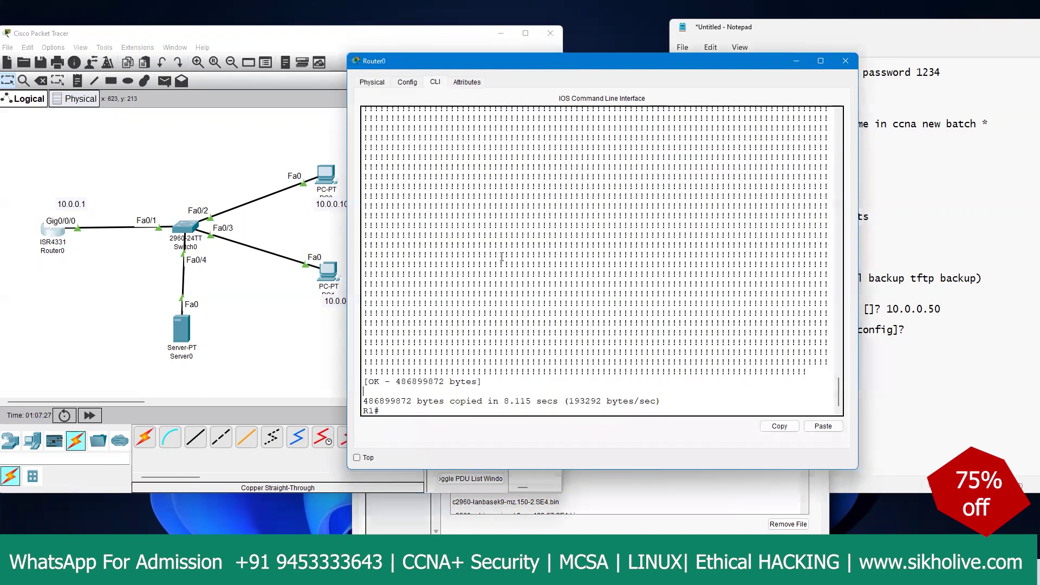
Step: Delete isr4300-universalk9.16.06.04.SPA.bin from flash using 'delete flash:' and the pasted filename
key(Return)
key(Return)
key(Return)
text(del)
key(Tab)
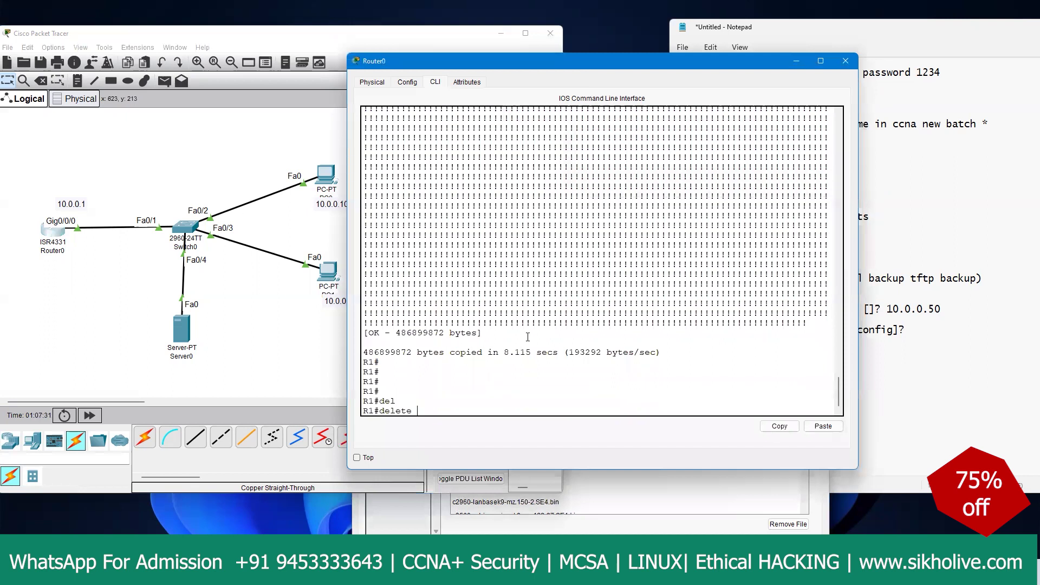
text(fl)
key(Tab)
key(Return)
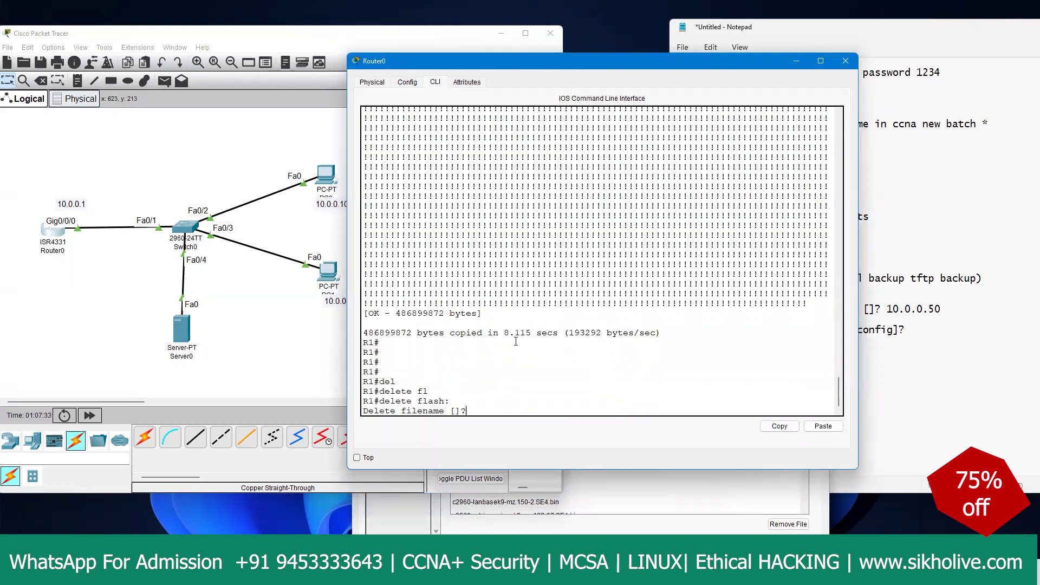
right_click(504, 369)
click(531, 386)
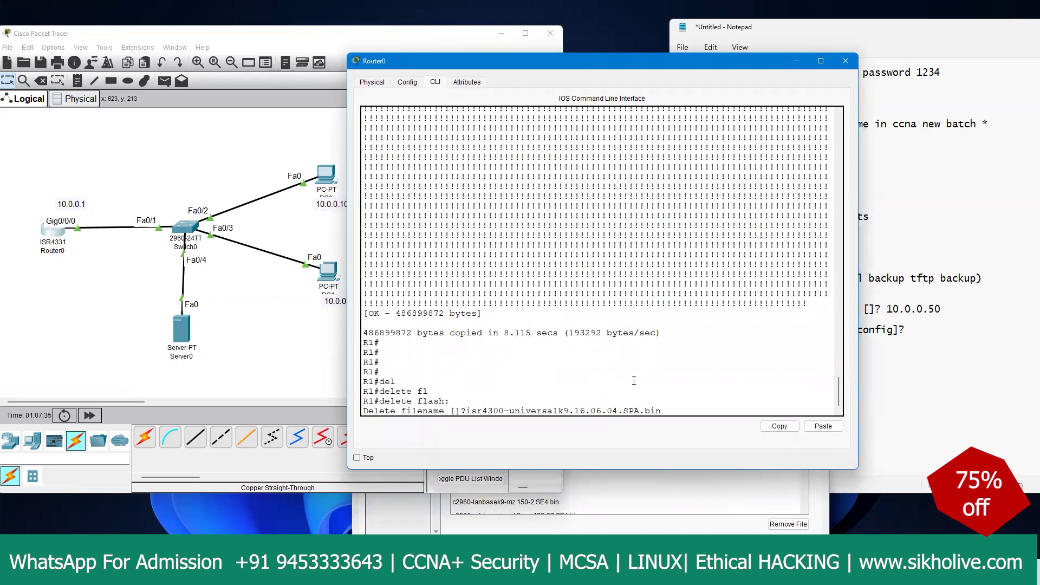
key(Return)
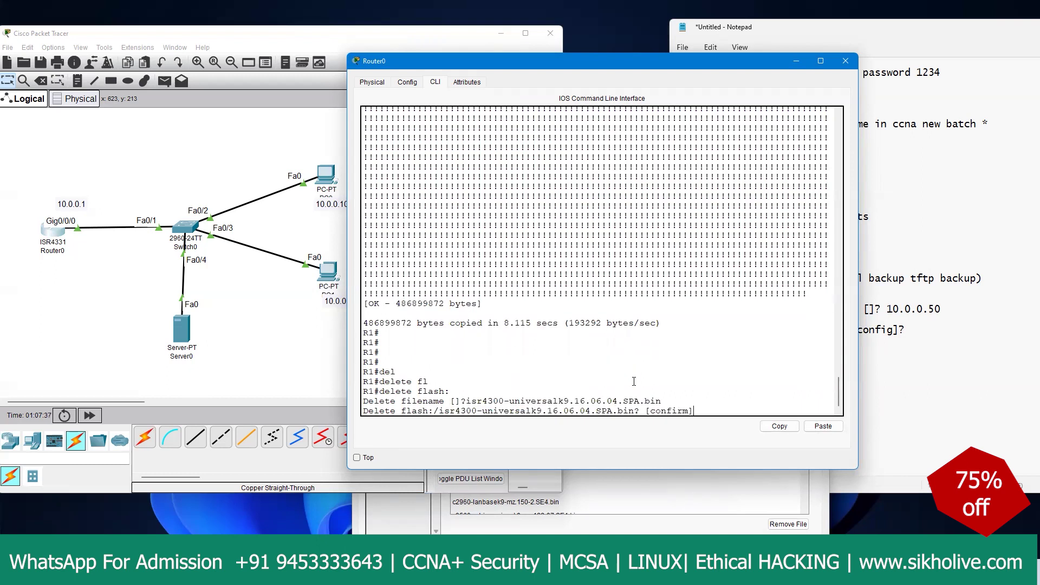
key(Return)
Step: Reload the router, answering yes to save the modified configuration
text(reload)
key(Return)
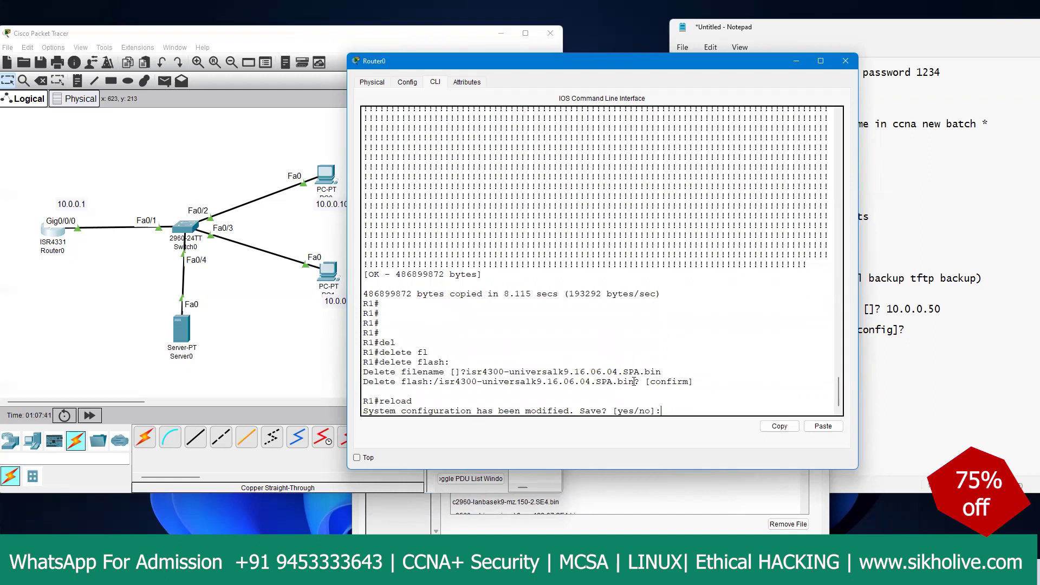
text(yes)
key(Return)
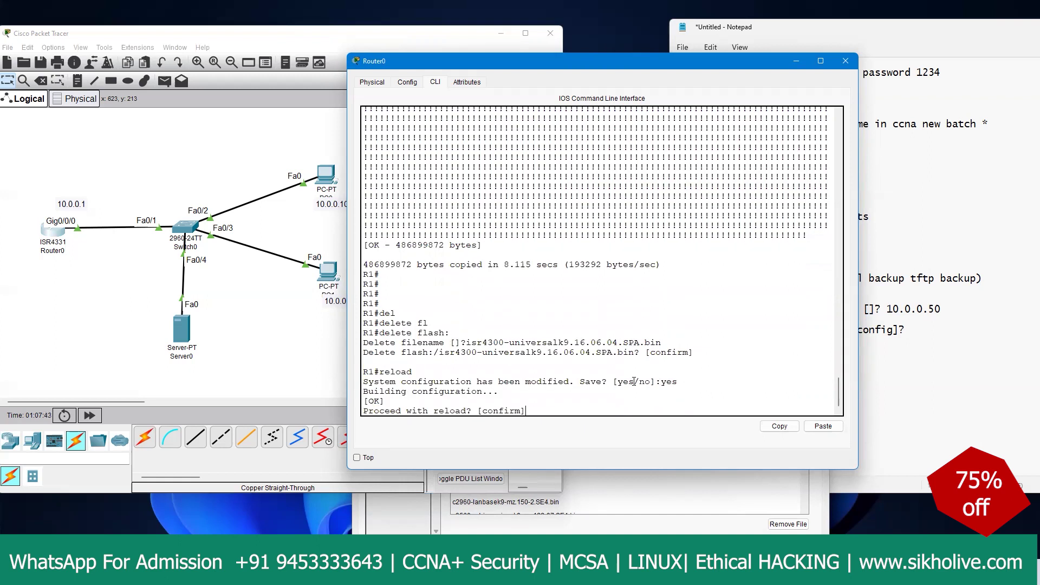
key(Return)
key(Return)
key(Return)
key(Return)
key(Return)
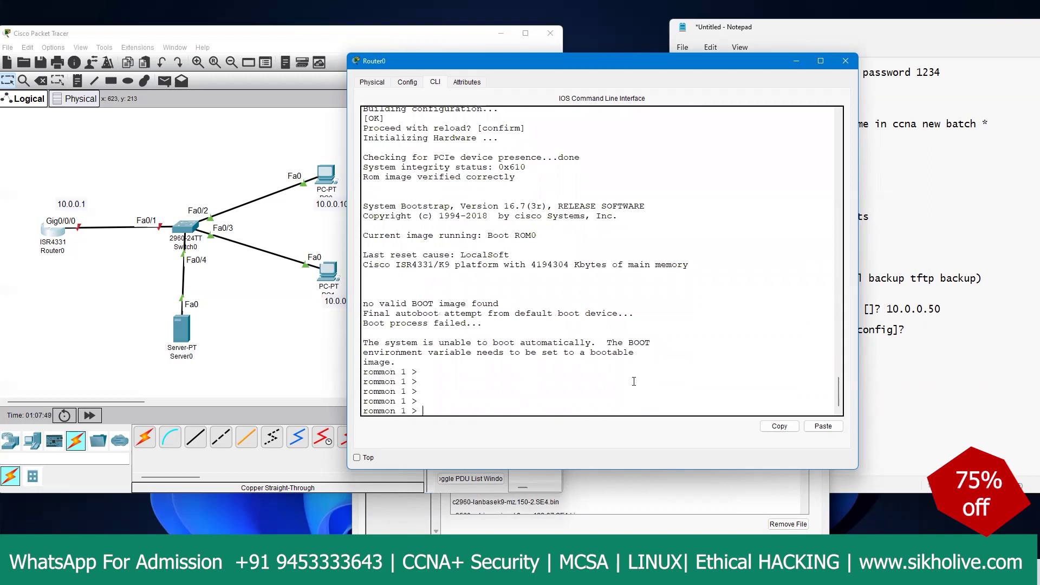
Step: Press Enter at the rommon 1 > prompt to confirm the router is responding
key(Return)
key(Return)
key(Return)
key(Return)
key(Return)
key(Return)
key(Return)
key(Return)
key(Return)
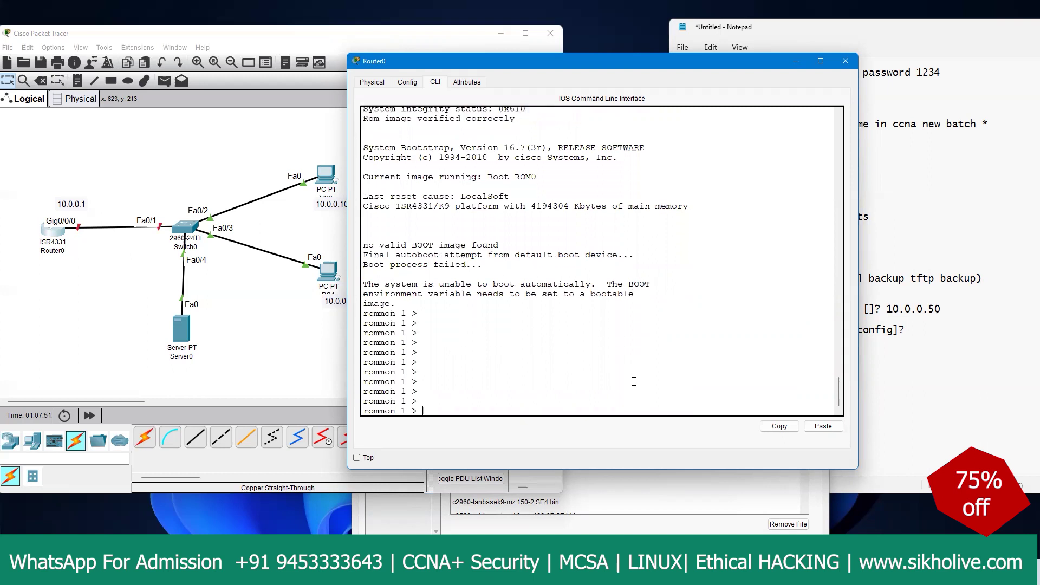
key(Return)
key(Return)
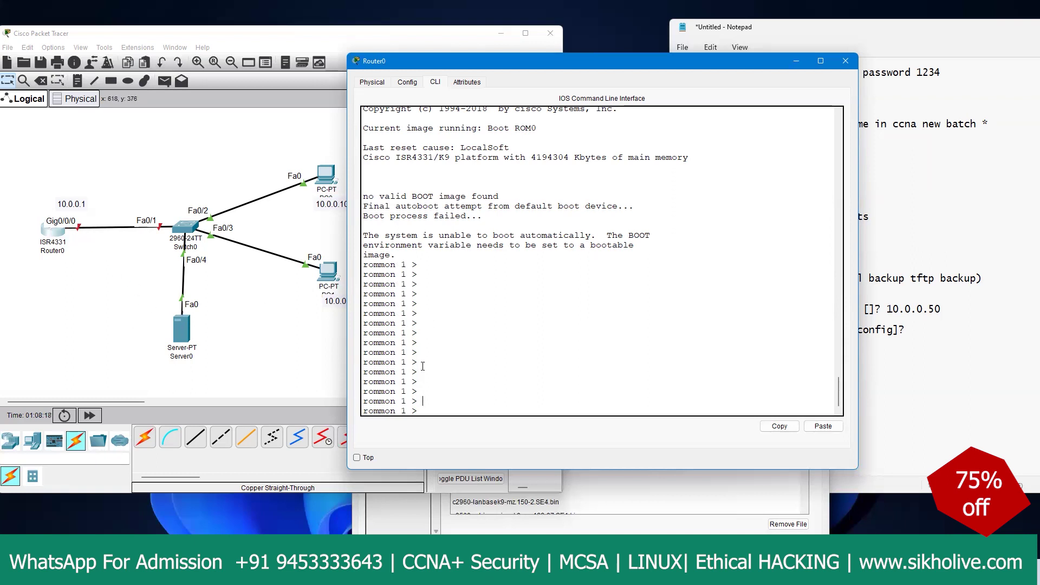
Step: Toggle Router0's power switch on the Physical tab, then return to its rommon CLI prompt
click(373, 82)
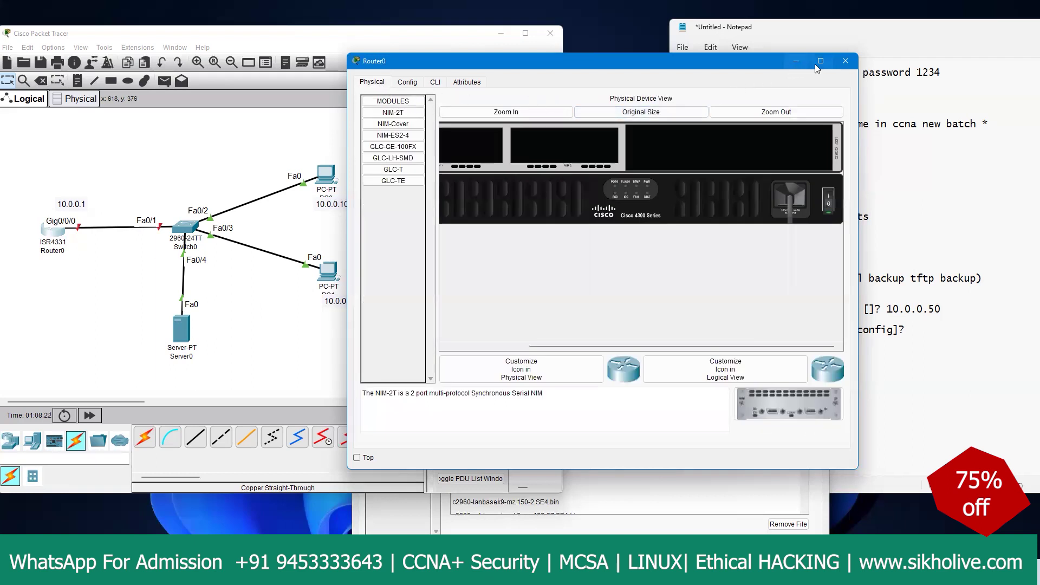
click(821, 61)
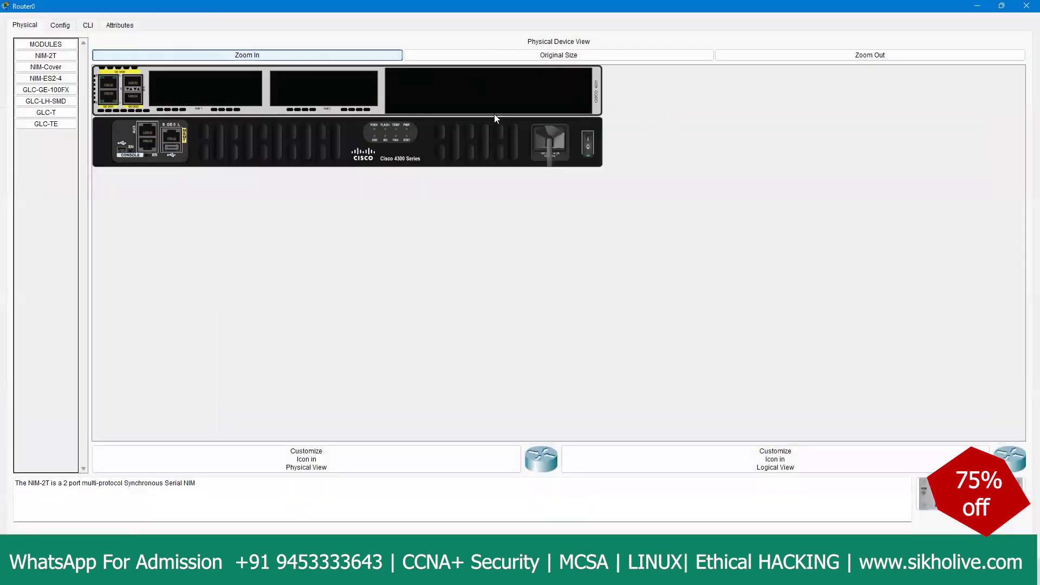
click(589, 148)
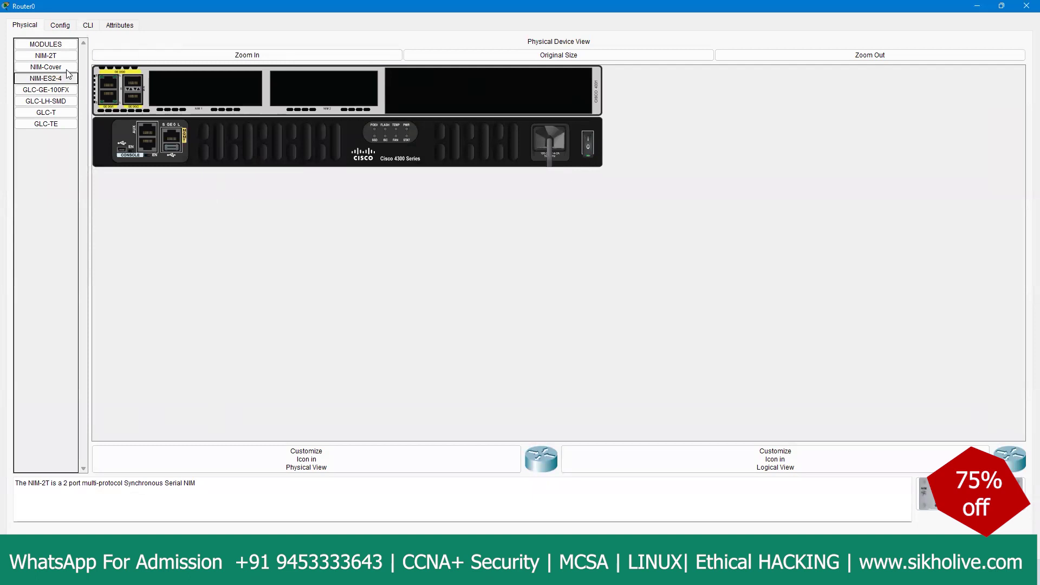
click(88, 25)
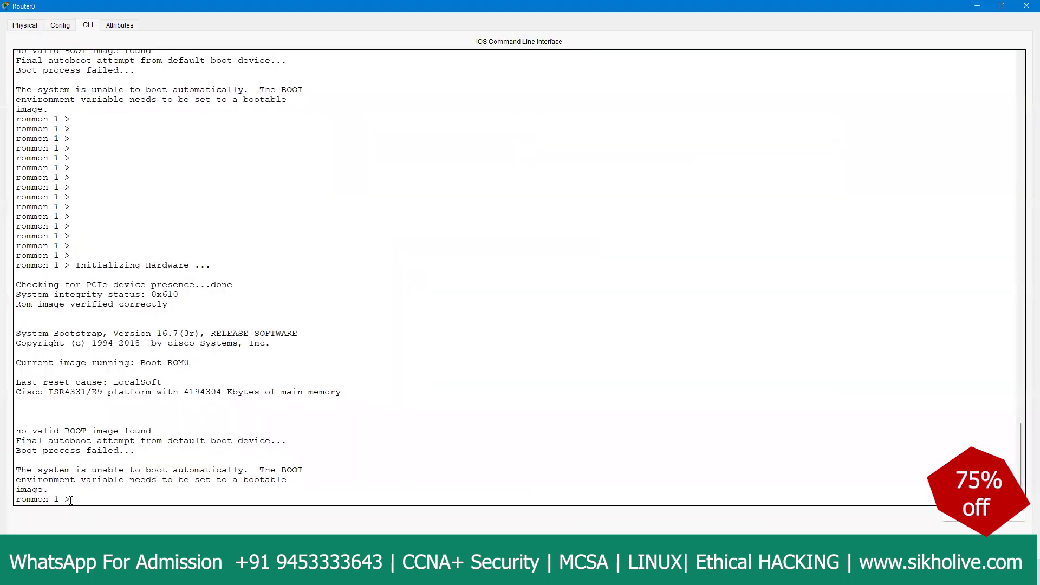
key(Return)
key(Return)
key(Return)
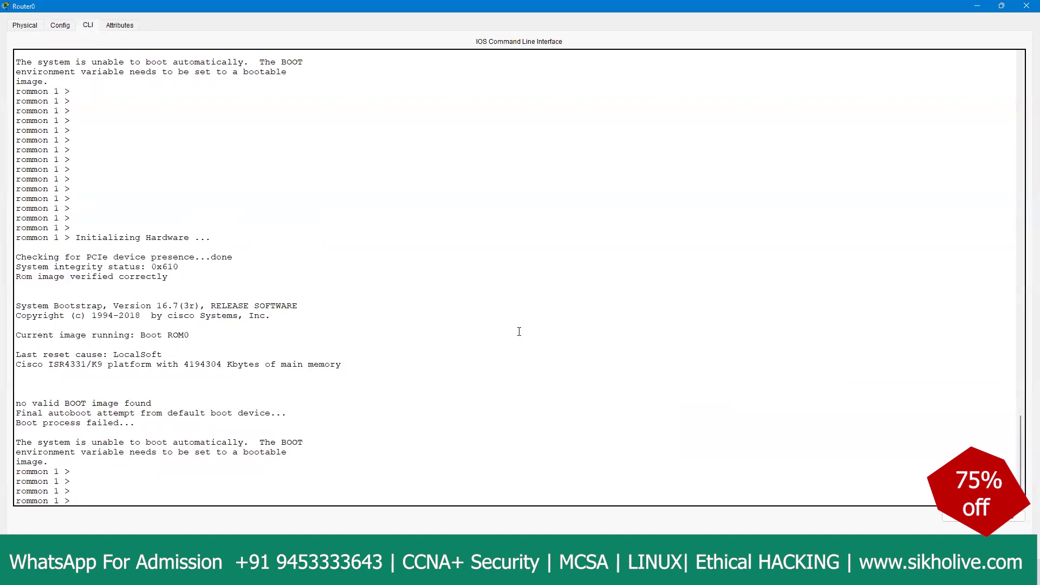
key(Return)
key(Return)
key(Return)
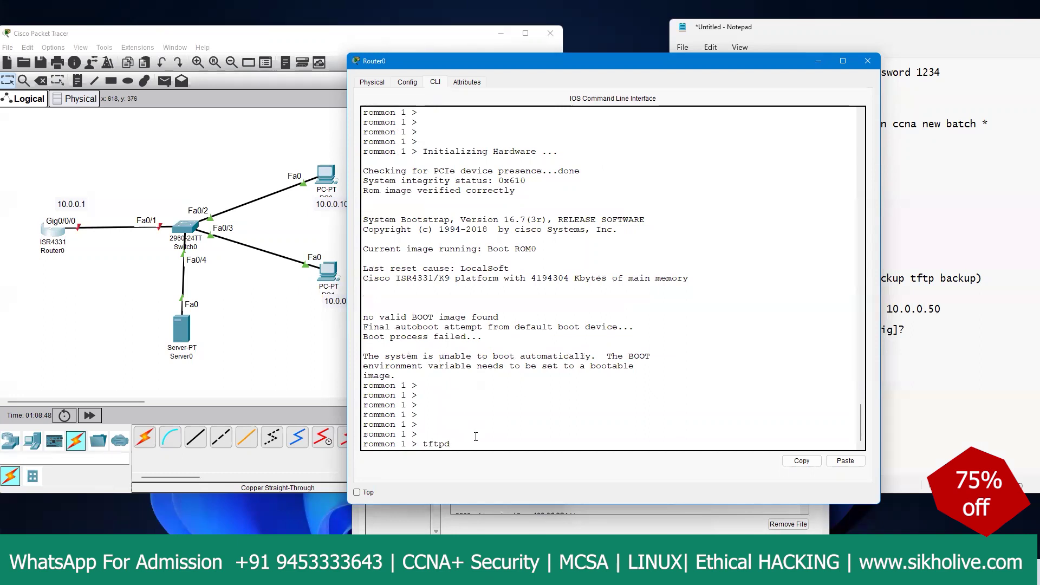
Step: Run tftpdnld and highlight the five REQUIRED variables in its usage output
text(d)
key(Return)
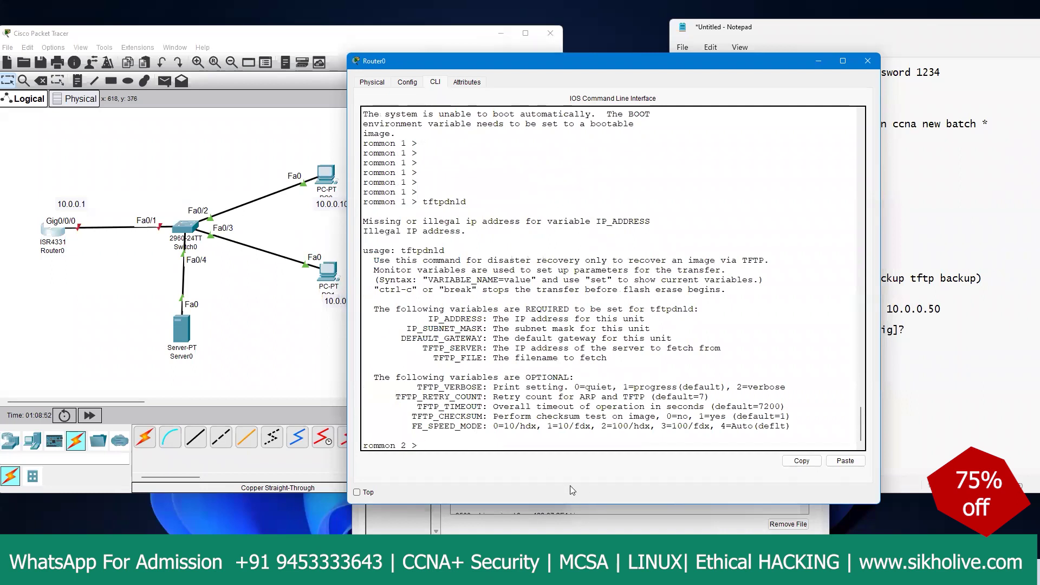
drag(428, 318, 610, 360)
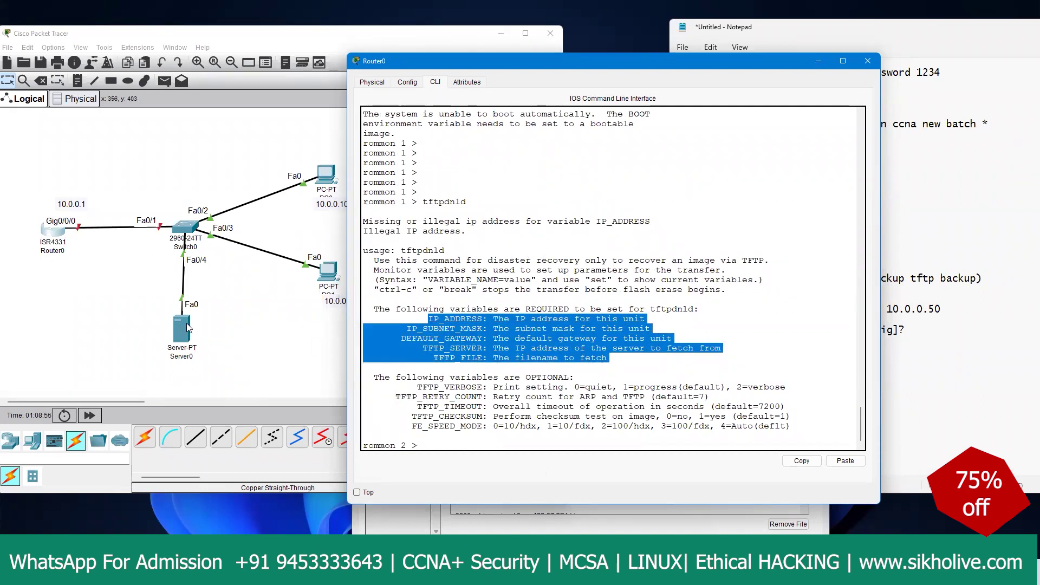
drag(607, 358, 421, 323)
Step: Delete the Switch0–Server0 and Router0–Switch0 links
click(119, 294)
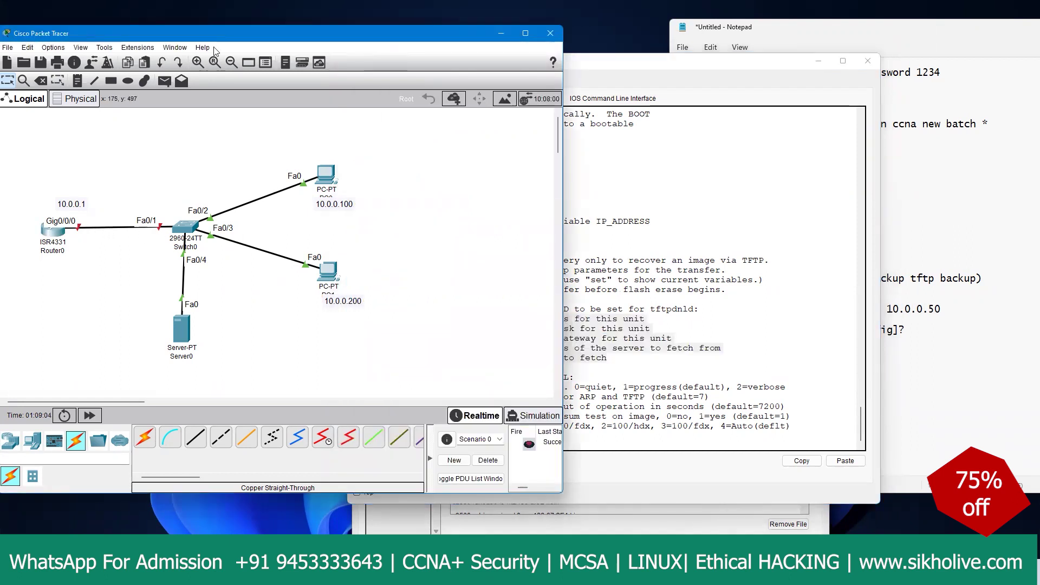
click(41, 81)
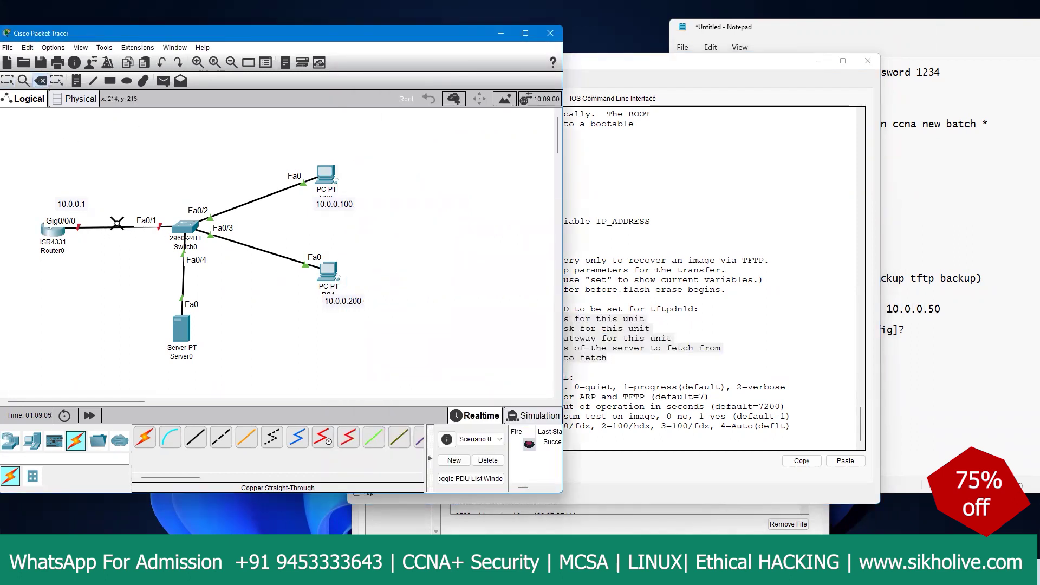
click(183, 276)
click(108, 228)
click(7, 80)
Step: Cable Server0 Fa0 directly to Router0 Gig0/0/0 with an Automatic connection, then reopen Router0
click(145, 438)
click(180, 331)
click(69, 238)
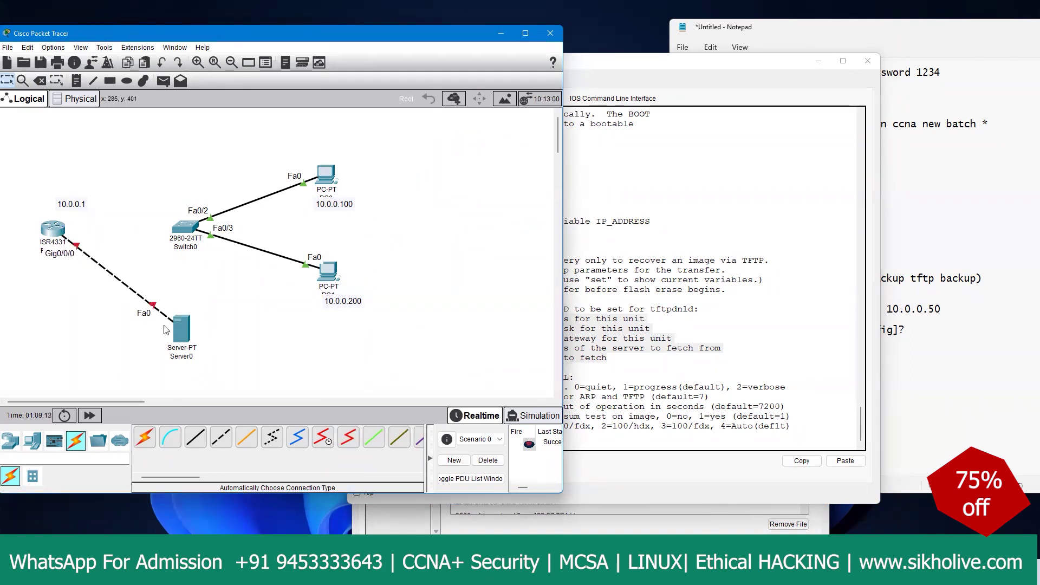
drag(175, 332, 187, 325)
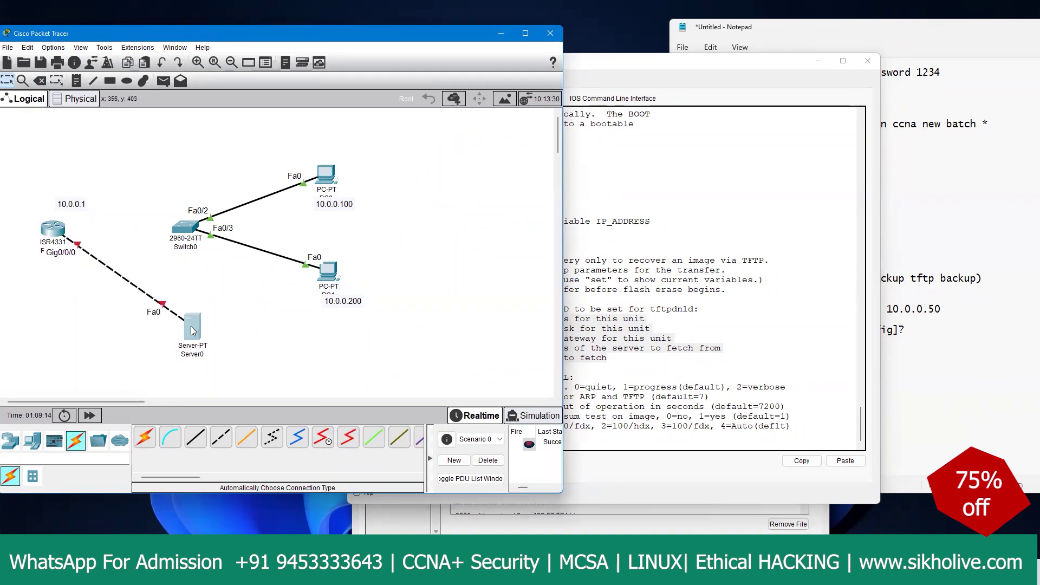
click(57, 233)
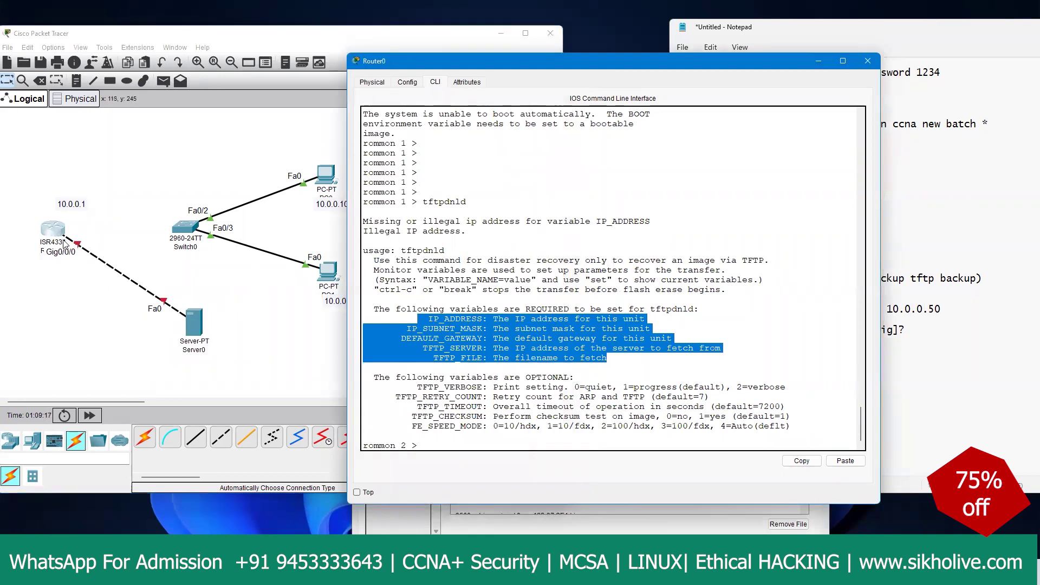
Step: Set the rommon IP_ADDRESS to 10.0.0.1 by pasting the variable name from the help text
click(431, 319)
drag(428, 319, 484, 318)
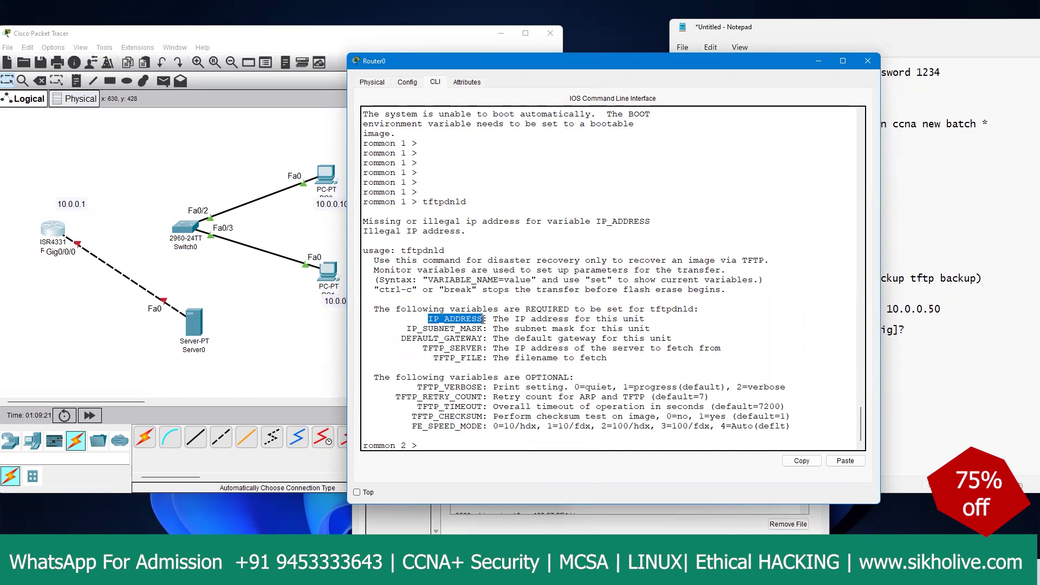
click(802, 461)
click(838, 463)
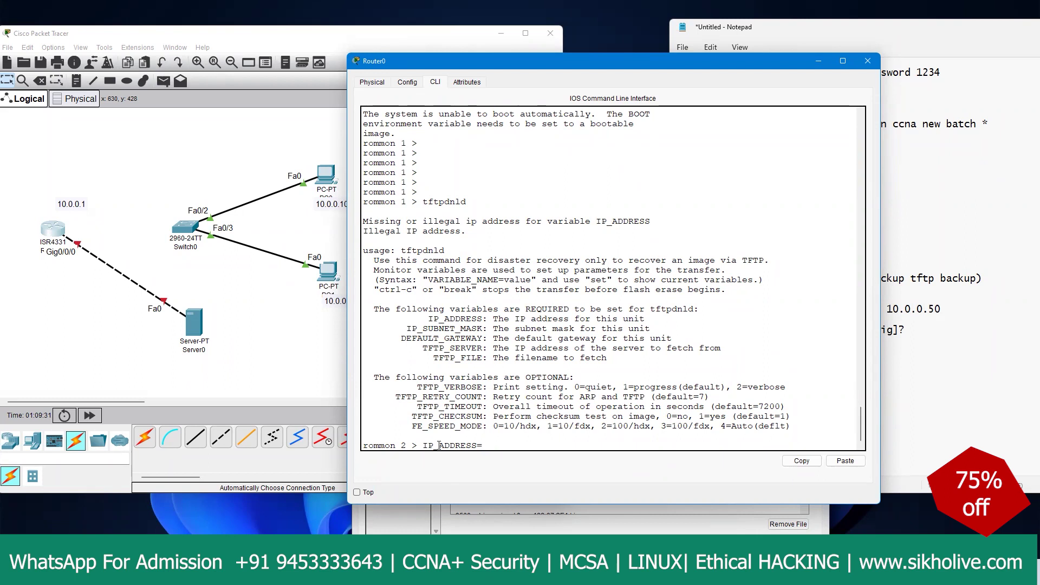
drag(493, 318, 641, 319)
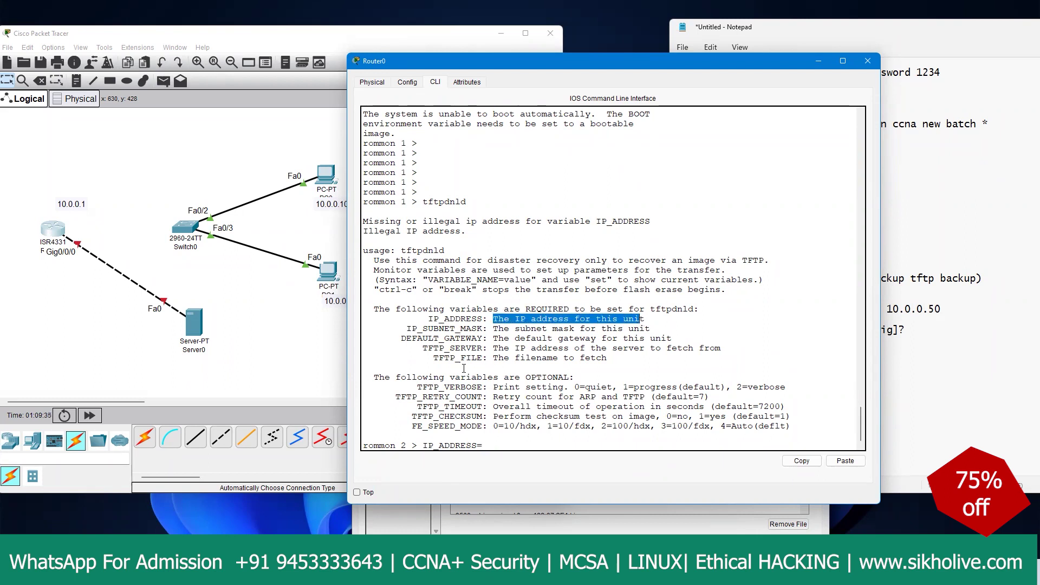
click(490, 446)
text(10.0.0.1)
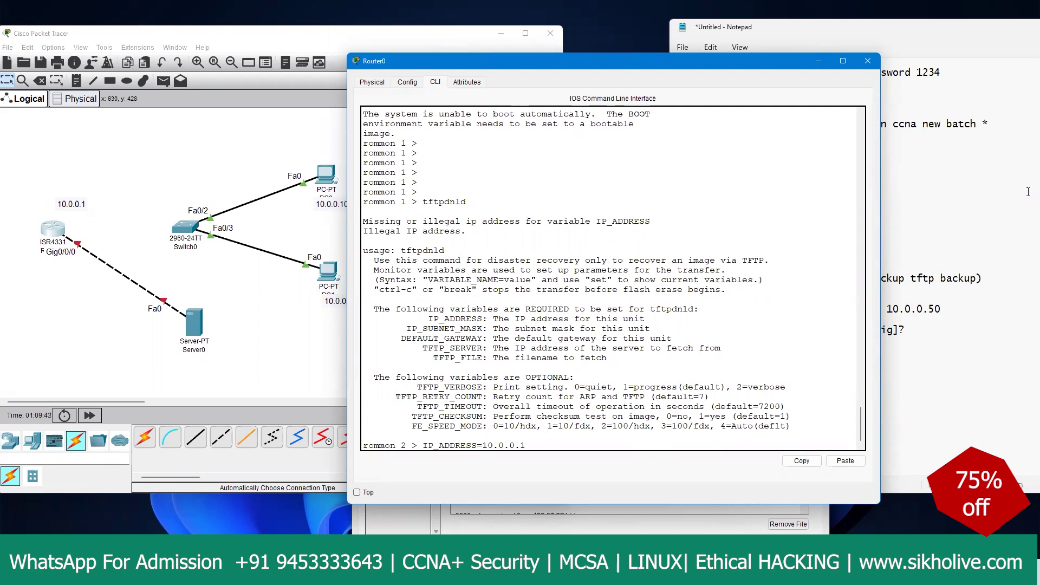
key(Return)
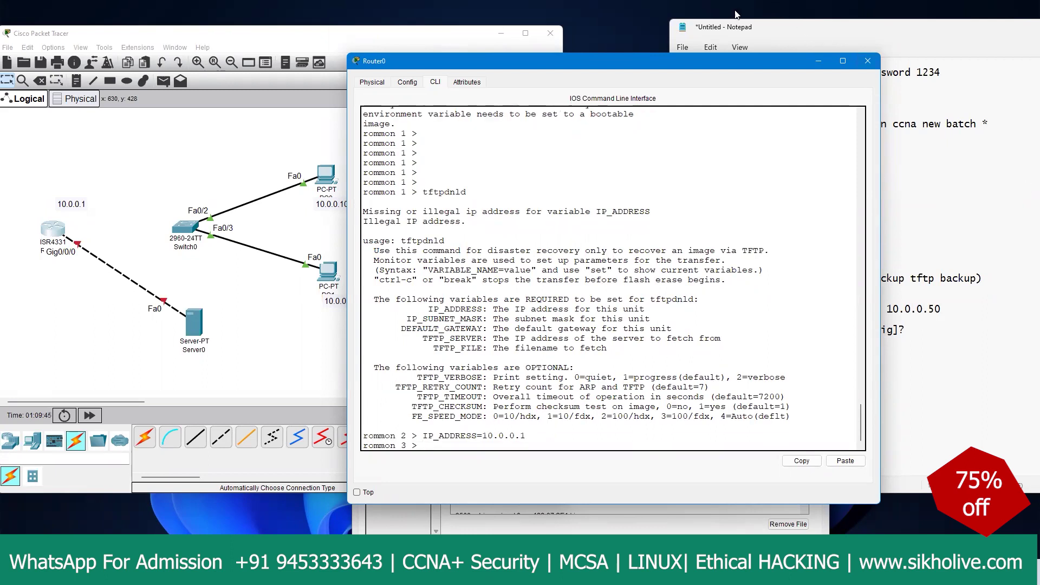
Step: Set IP_SUBNET_MASK=255.0.0.0 at the rommon prompt
drag(407, 319, 482, 319)
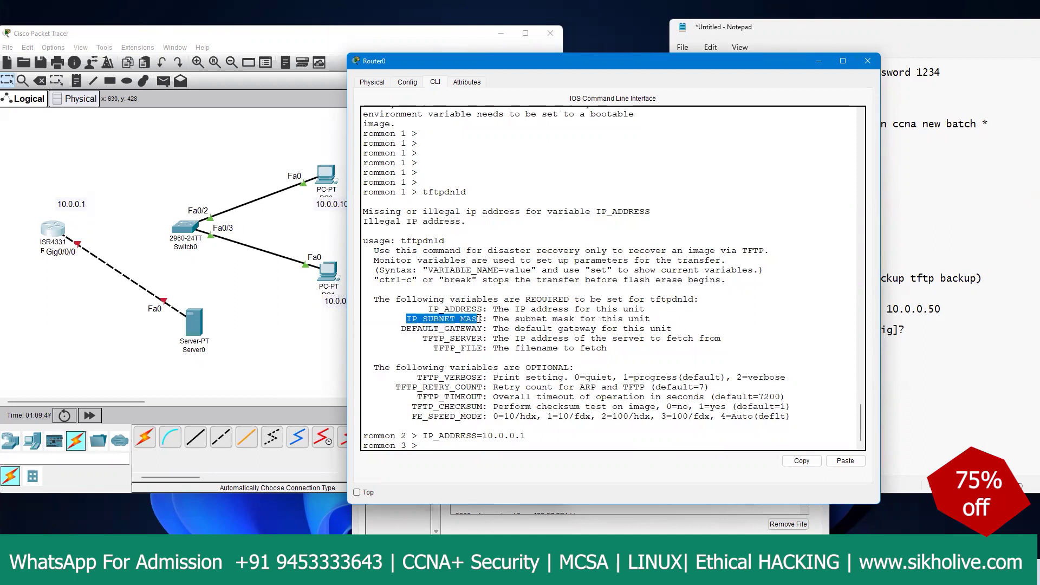
click(802, 460)
click(845, 460)
text(=)
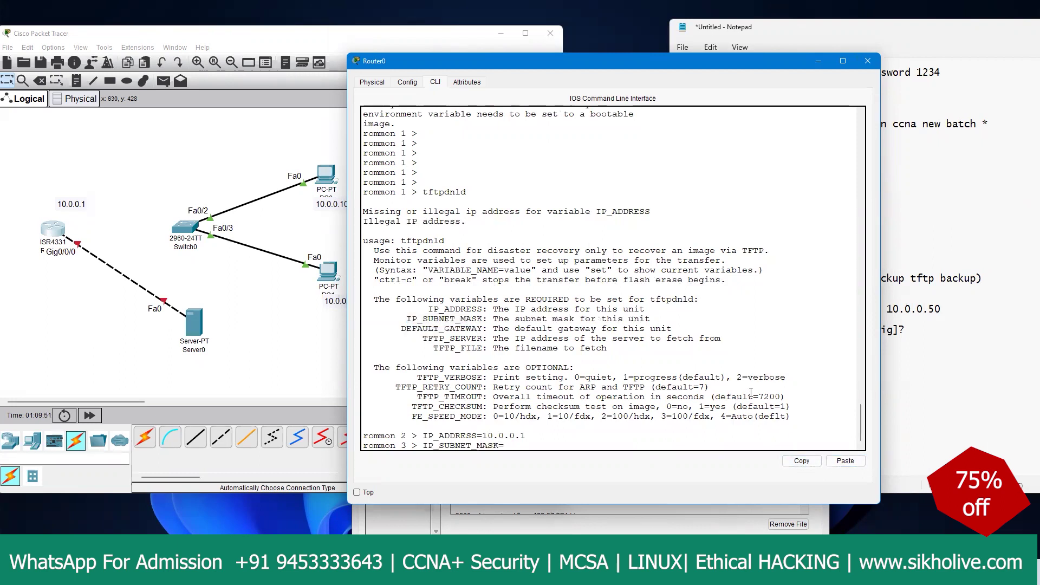
text(255.0)
key(BackSpace)
text(.0.0)
key(Return)
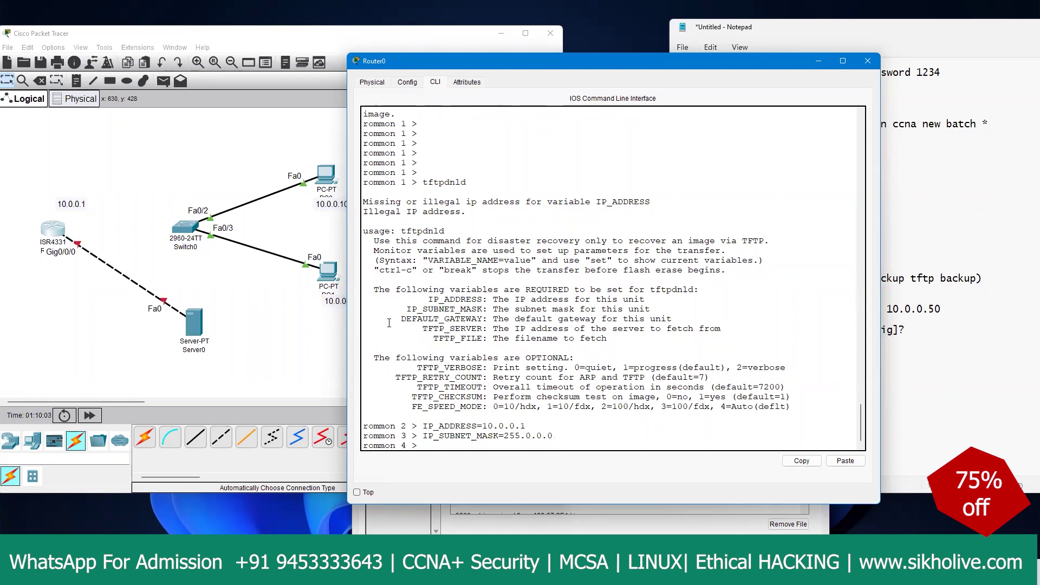
Step: Set DEFAULT_GATEWAY=10.0.0.50 at the rommon prompt
drag(401, 319, 481, 319)
click(802, 461)
click(845, 461)
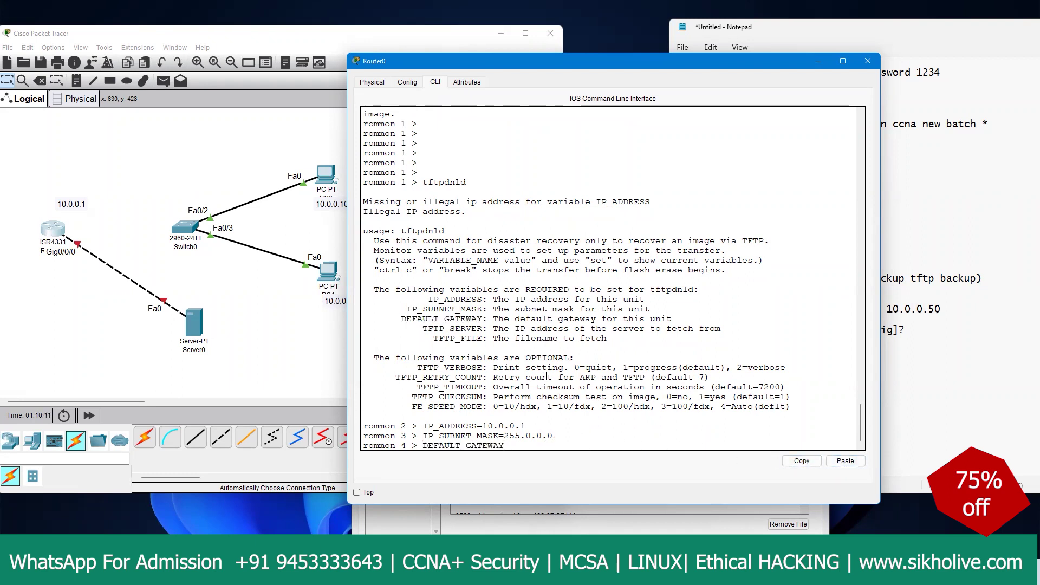
text(=10.0.0.50)
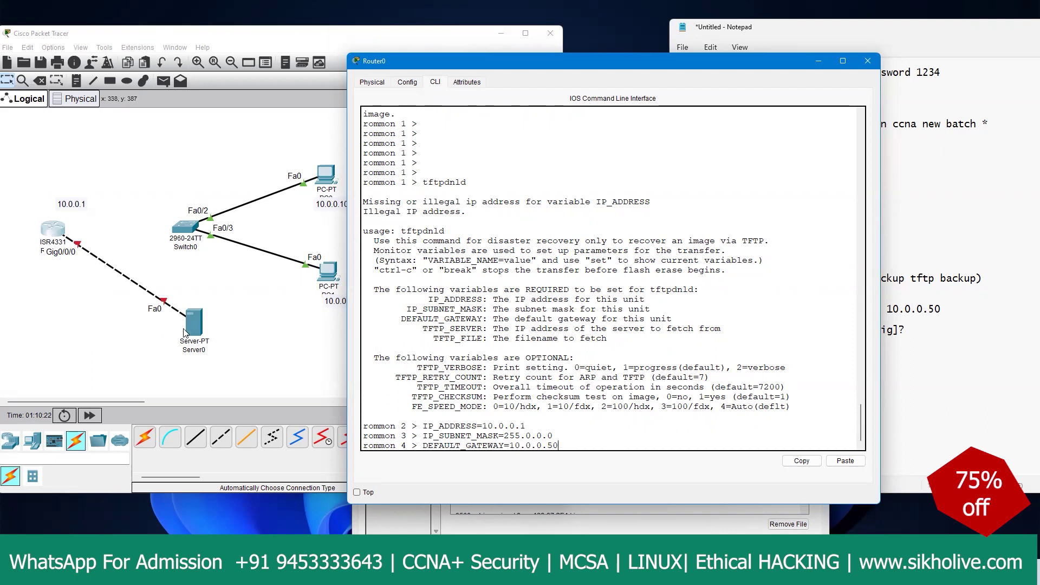
key(Return)
Step: Copy the TFTP_SERVER name from the help and type TFTP_SERVER=10.0.0.5 at the prompt
drag(423, 318, 482, 320)
right_click(480, 321)
click(491, 328)
right_click(577, 430)
click(596, 449)
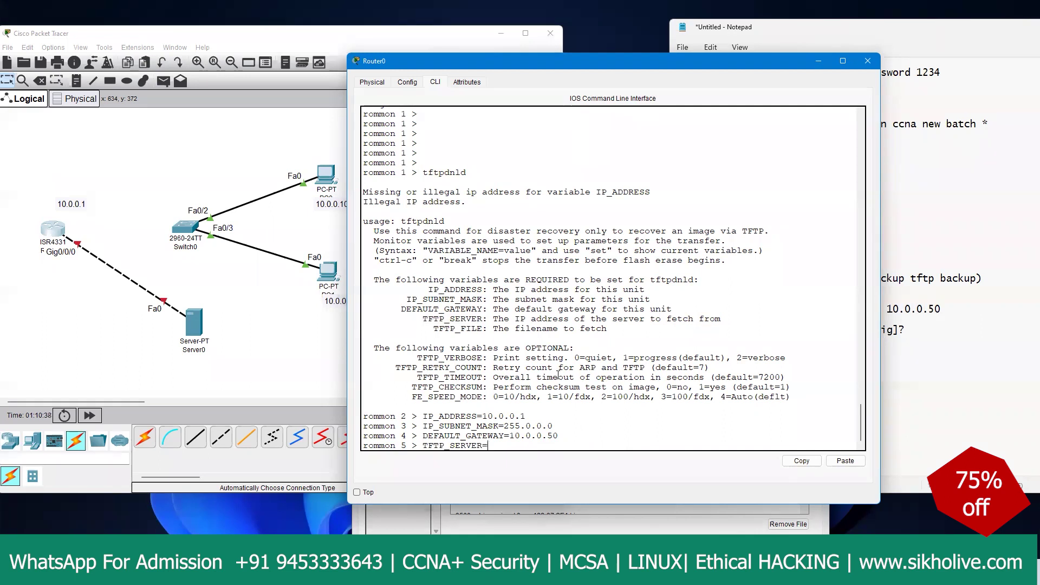
text(=10.0.0.50)
Step: Annotate Server0's address 10.0.0.50 on screen and begin a sketch over the command line
drag(206, 364, 267, 342)
mouse_move(203, 371)
mouse_down()
mouse_move(259, 343)
mouse_move(213, 379)
mouse_move(266, 337)
mouse_move(245, 334)
mouse_up()
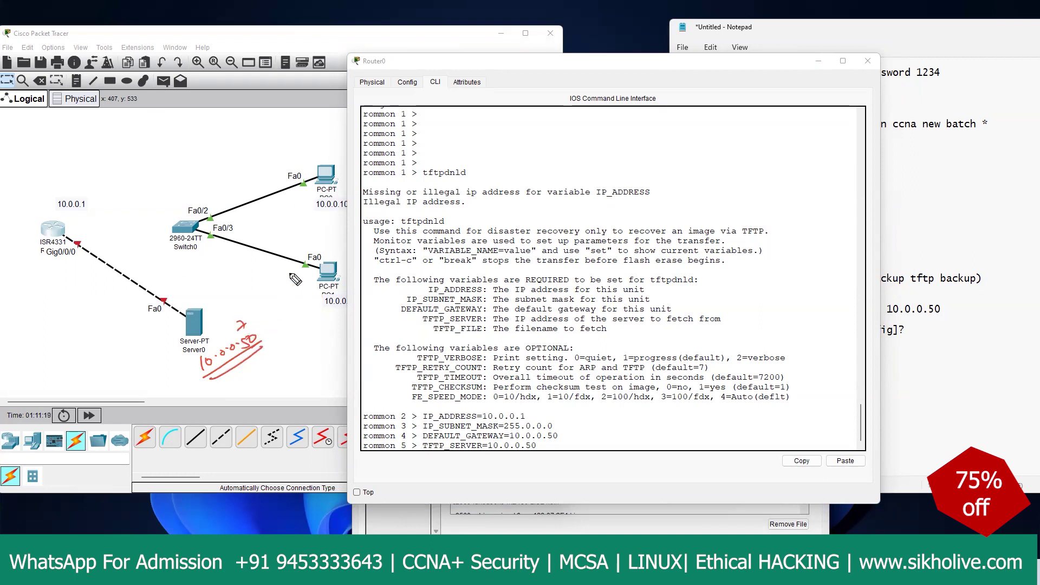
drag(552, 147, 634, 146)
Step: Sketch a box with a roof, small boxes and wheels over the command line
mouse_move(553, 147)
mouse_down()
mouse_move(557, 209)
mouse_move(633, 198)
mouse_move(634, 146)
mouse_up()
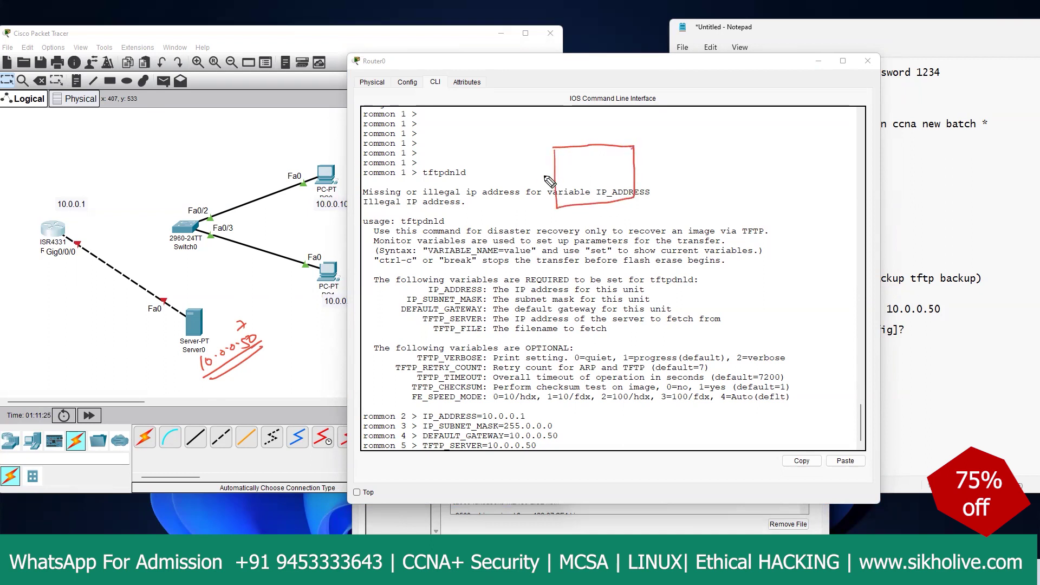
drag(553, 170, 531, 172)
drag(557, 136, 531, 172)
mouse_move(561, 130)
mouse_down()
mouse_move(603, 114)
mouse_move(668, 178)
mouse_up()
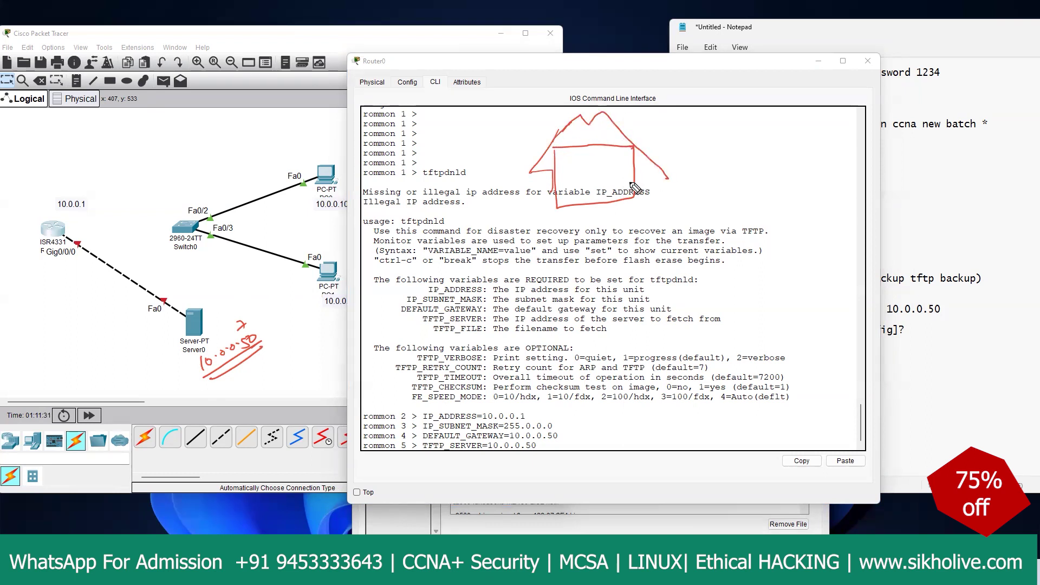
mouse_move(555, 188)
mouse_down()
mouse_move(533, 185)
mouse_move(554, 201)
mouse_up()
mouse_move(626, 173)
mouse_down()
mouse_move(646, 190)
mouse_move(633, 173)
mouse_move(644, 186)
mouse_move(633, 194)
mouse_move(587, 194)
mouse_move(645, 175)
mouse_up()
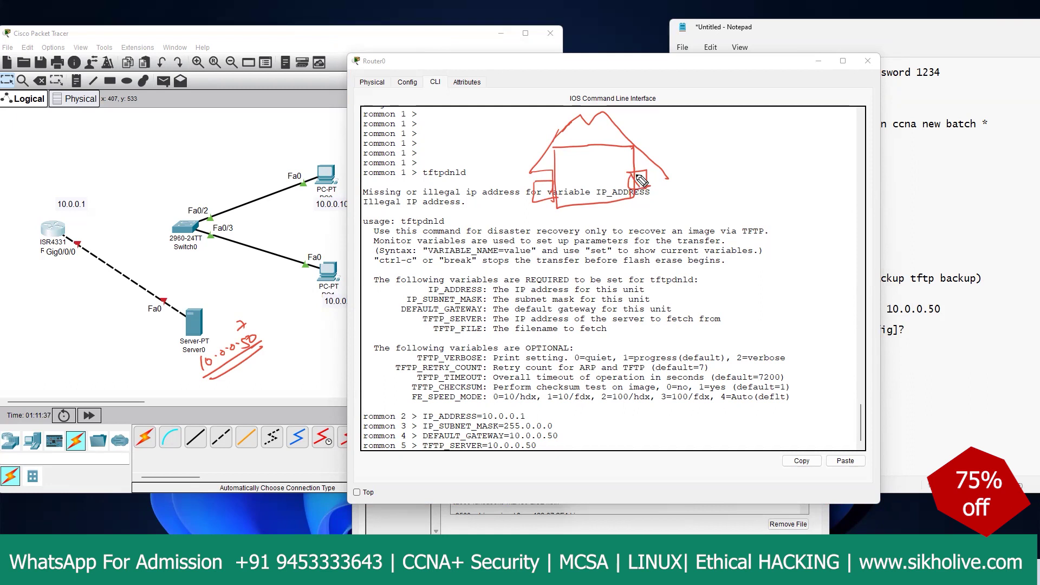
mouse_move(542, 188)
mouse_down()
mouse_move(477, 199)
mouse_move(477, 181)
mouse_move(480, 199)
mouse_move(493, 184)
mouse_up()
mouse_move(671, 177)
mouse_down()
mouse_move(649, 180)
mouse_move(689, 184)
mouse_move(670, 173)
mouse_up()
drag(671, 174, 684, 185)
drag(683, 172, 672, 185)
drag(493, 188, 658, 172)
drag(514, 172, 505, 224)
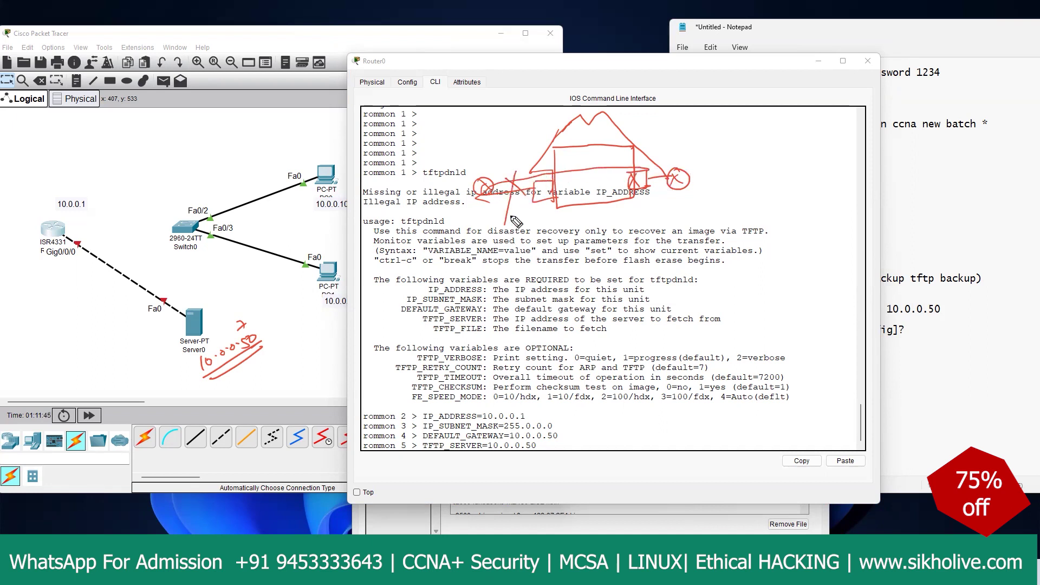
mouse_move(677, 169)
mouse_down()
mouse_move(661, 190)
mouse_move(562, 202)
mouse_up()
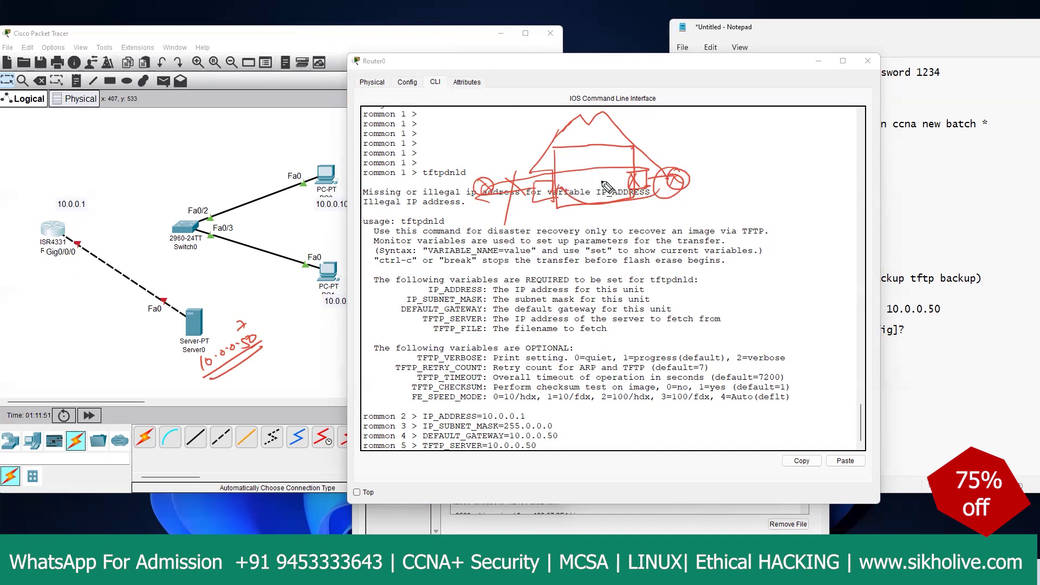
Step: Erase the drawings and submit TFTP_SERVER=10.0.0.50 at the rommon prompt
key(e)
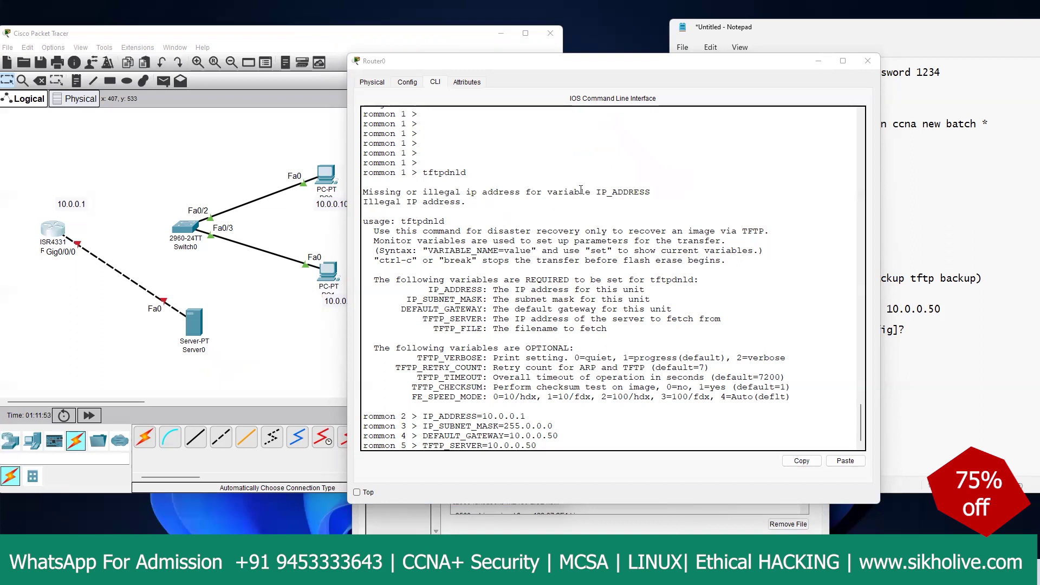
click(582, 430)
drag(423, 445, 532, 445)
click(541, 446)
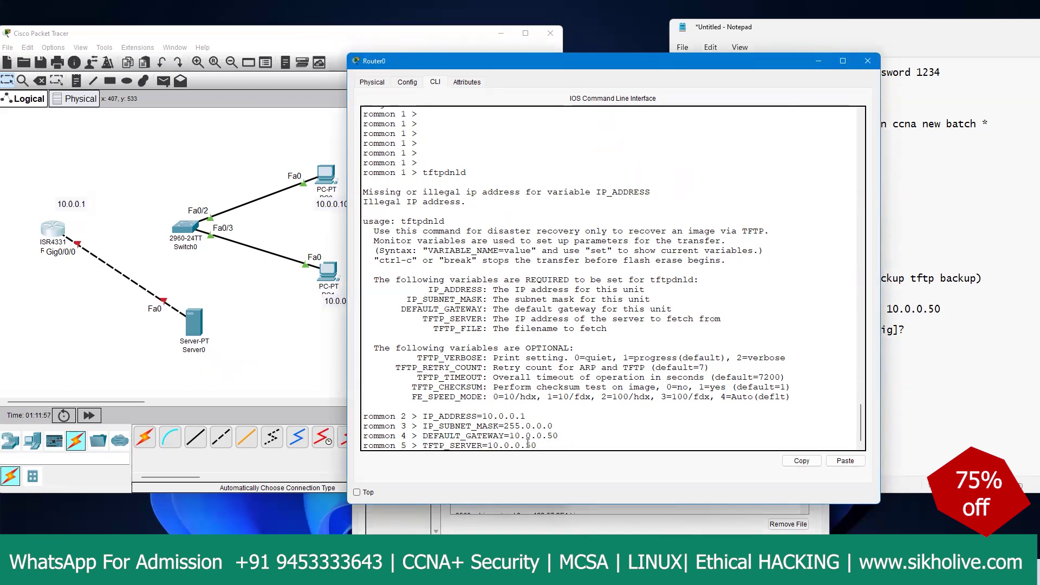
key(Return)
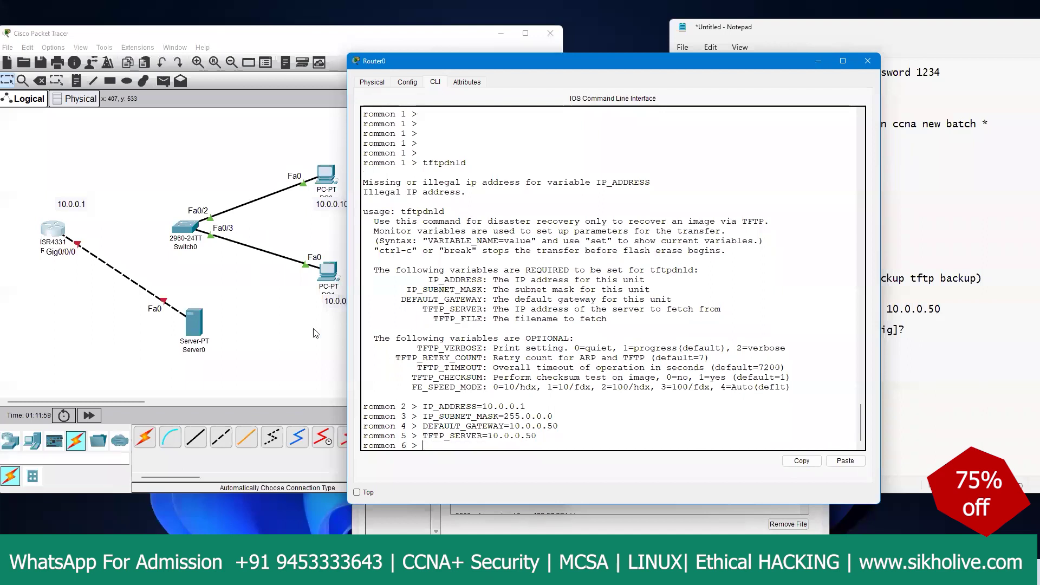
click(199, 323)
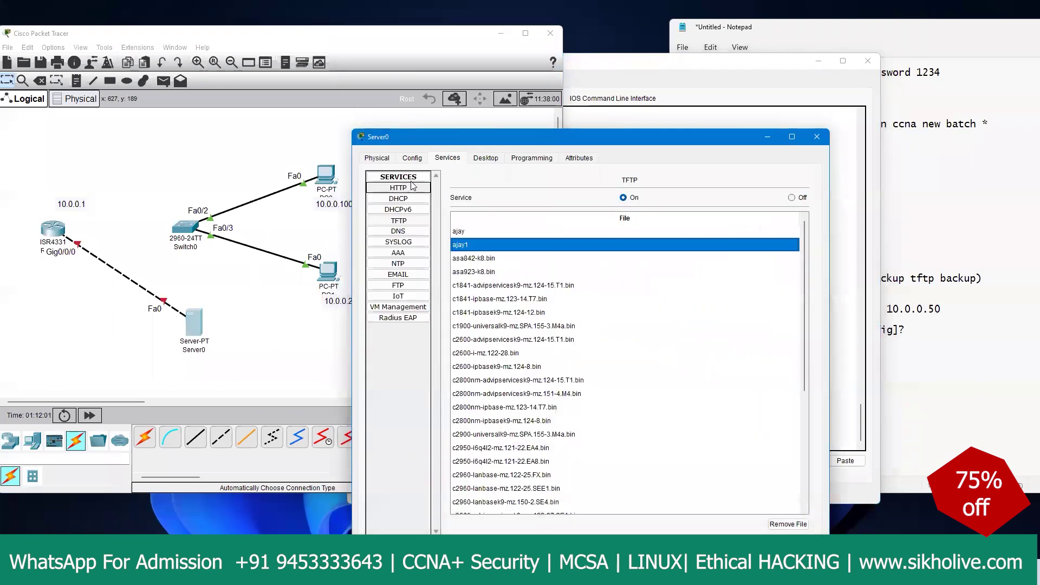
click(475, 161)
click(429, 188)
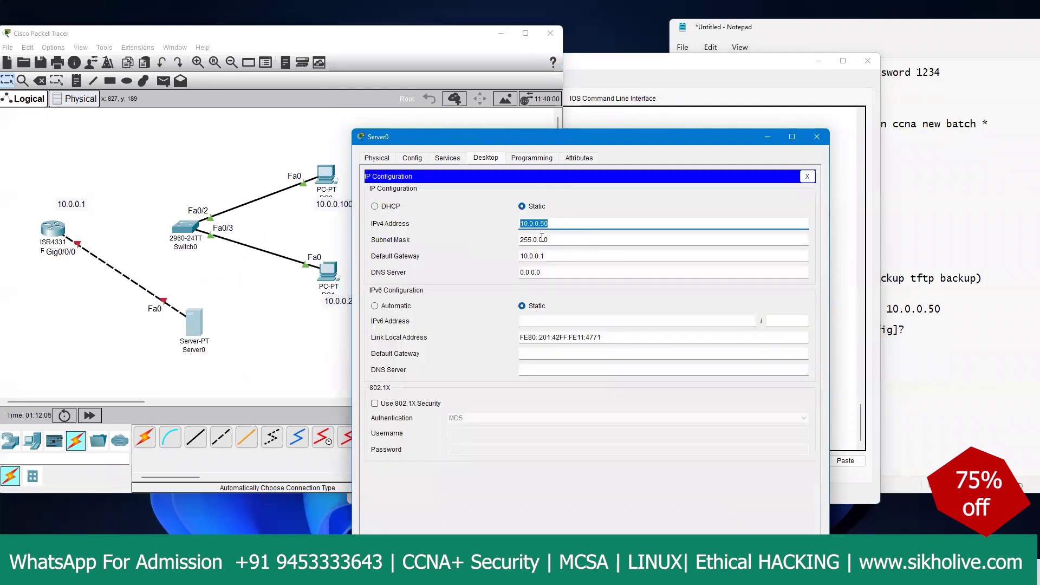
double_click(553, 253)
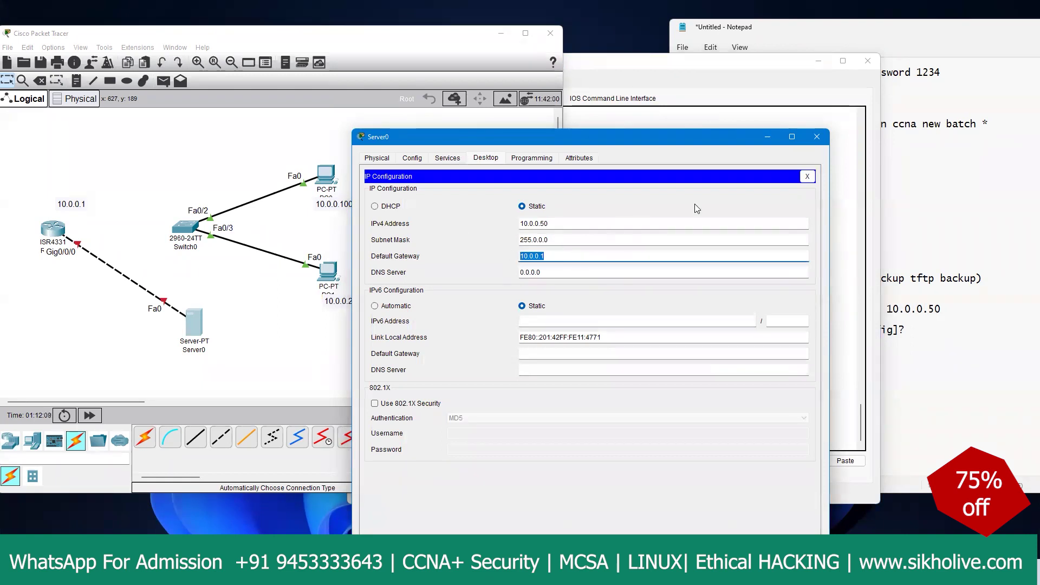
click(805, 176)
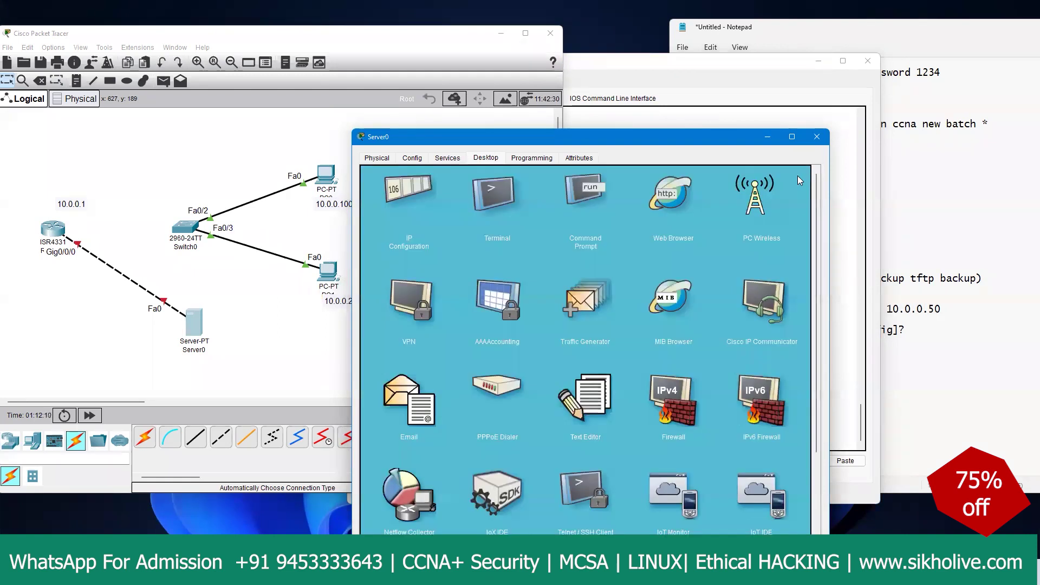
click(766, 139)
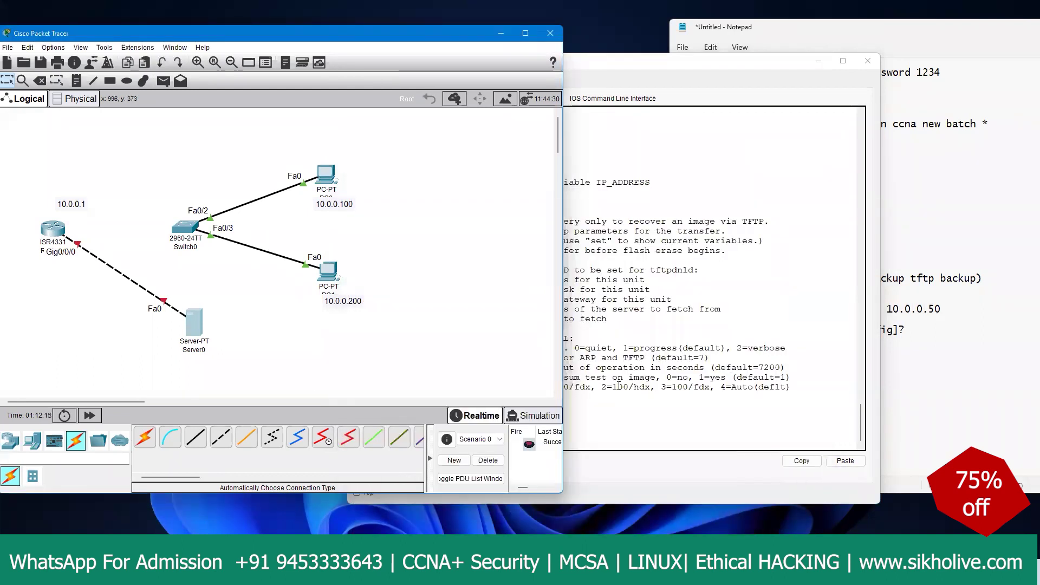
click(619, 398)
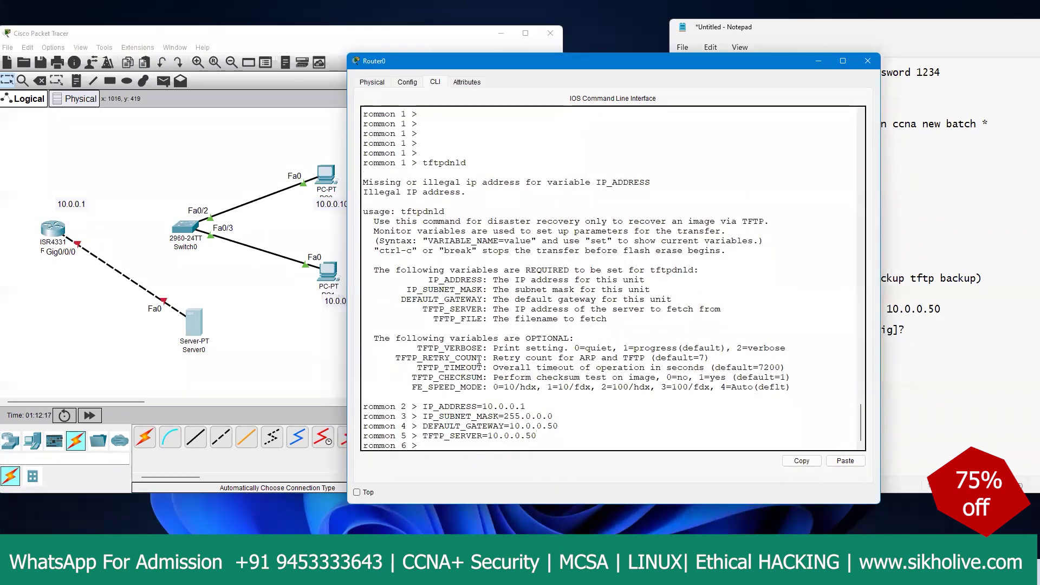
Step: Set TFTP_FILE=ajay1 at the rommon 6 prompt
drag(434, 318, 482, 318)
click(802, 460)
click(845, 461)
text(=ajay1)
key(Return)
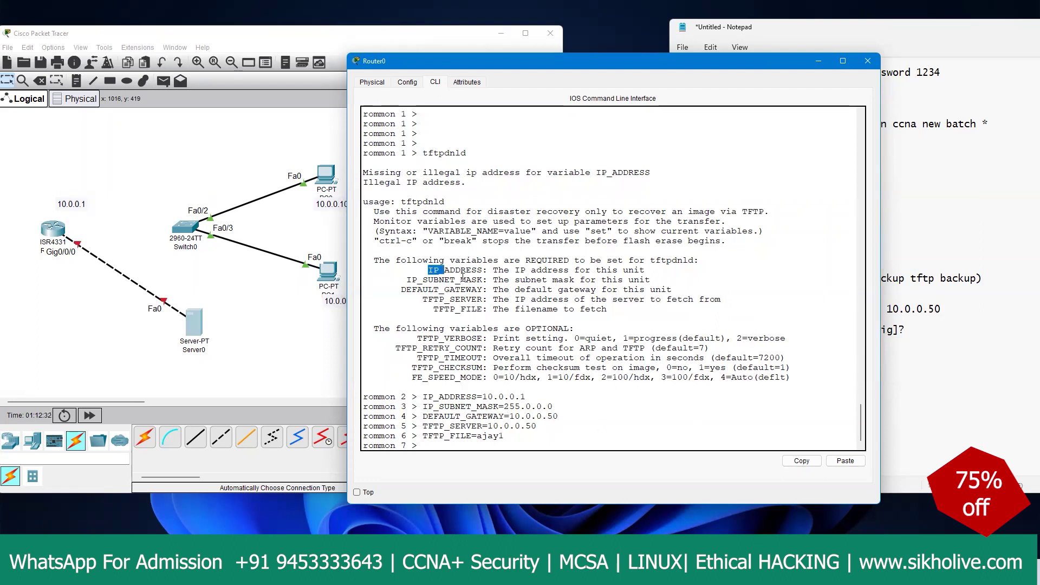
Step: Run set, then tftpdnld, answering y to the flash-erase warning to start the download
drag(428, 269, 491, 310)
click(509, 439)
key(Return)
key(Return)
key(Return)
key(Return)
key(Return)
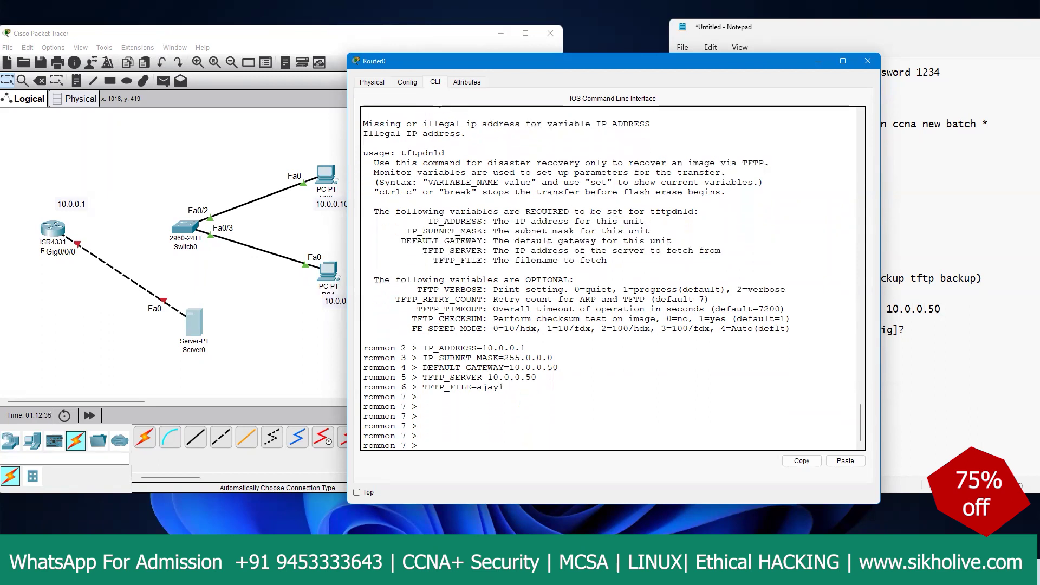
text(set)
key(Return)
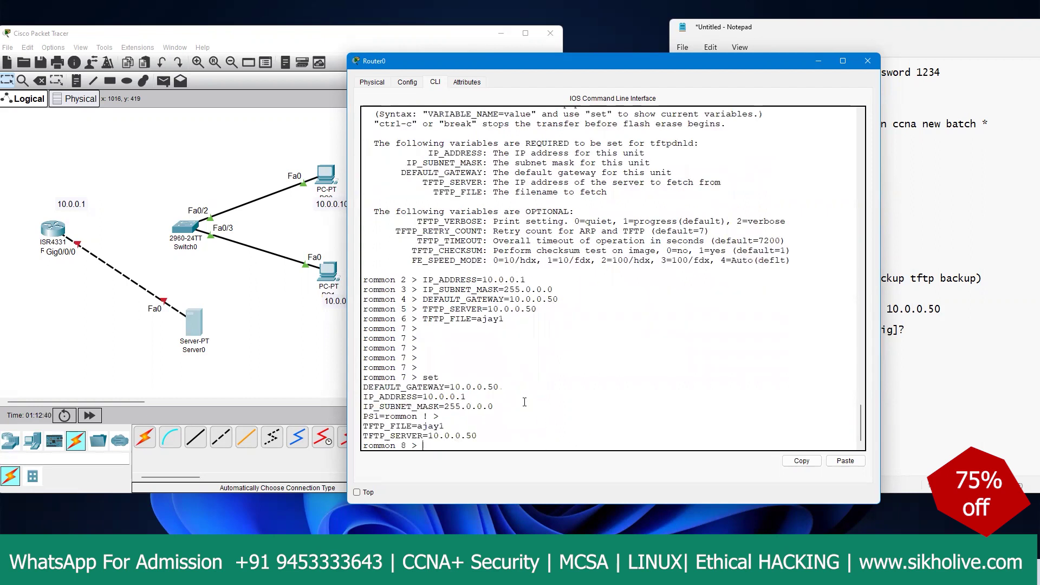
text(tftpdnld)
key(Return)
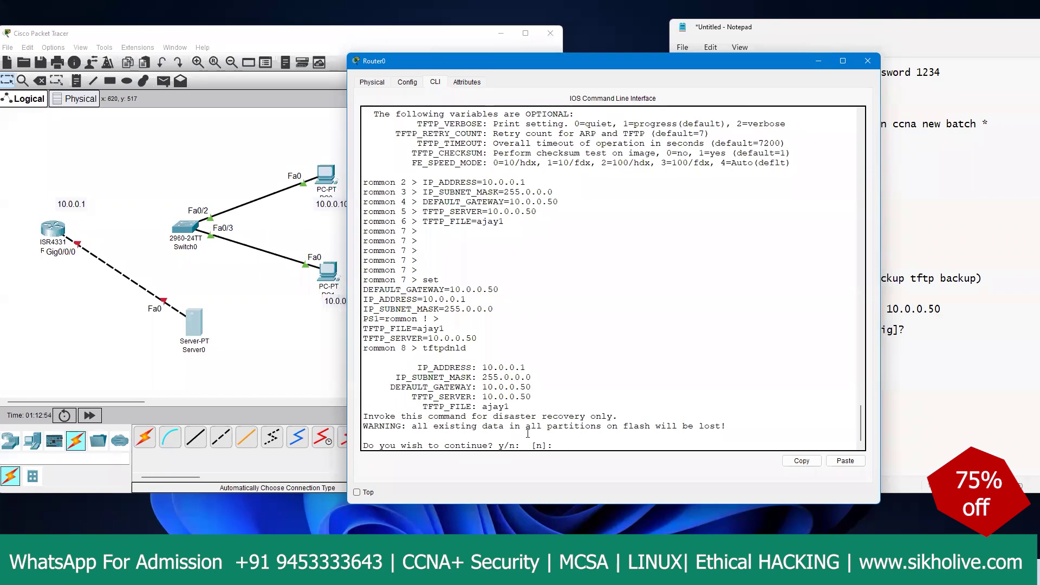
text(y)
key(Return)
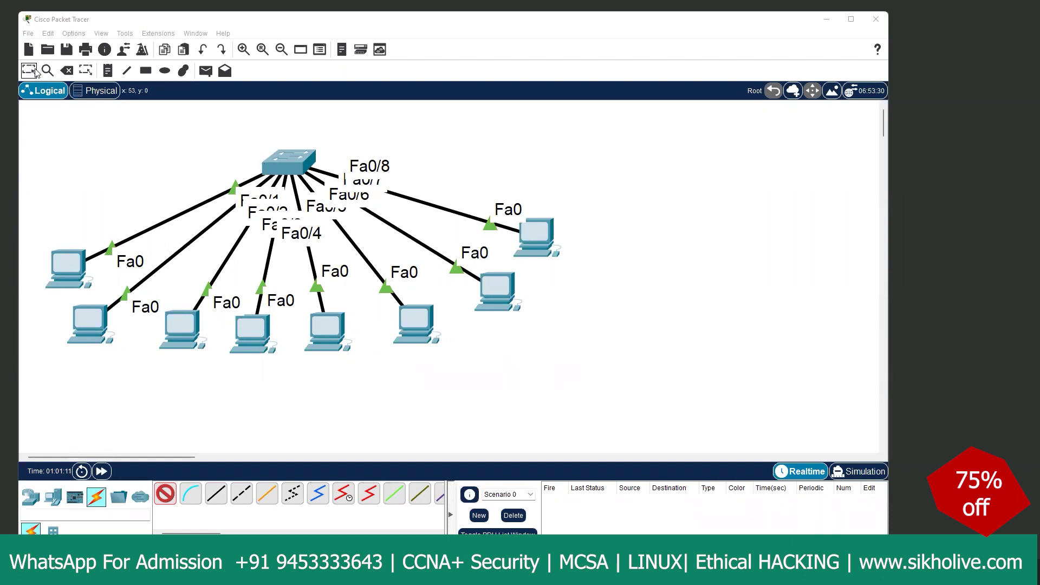
Step: Box-select the switch and eight PCs, delete them with their links, then minimize Packet Tracer
key(Escape)
drag(58, 127, 600, 365)
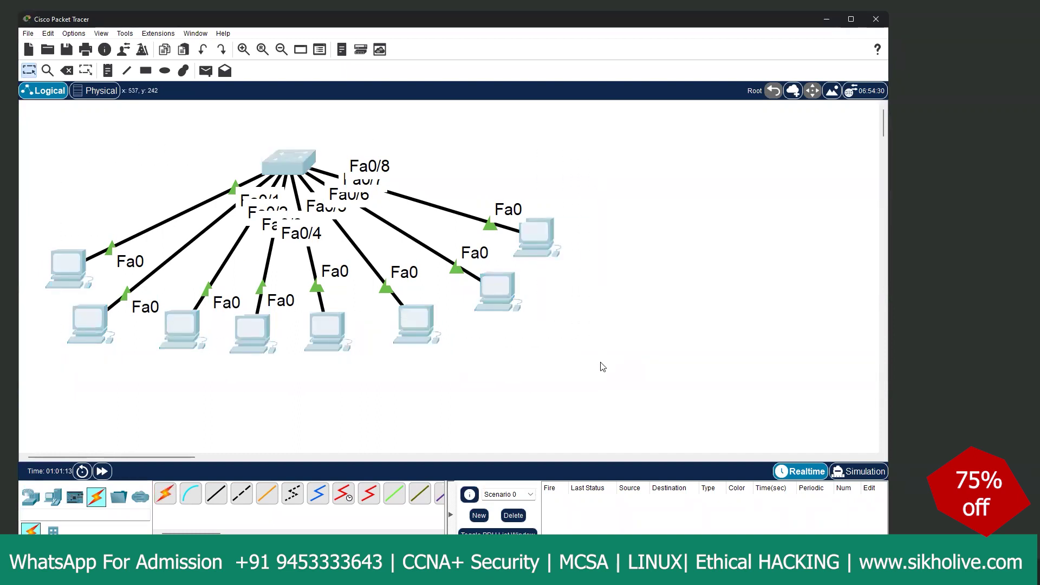
key(Delete)
click(456, 303)
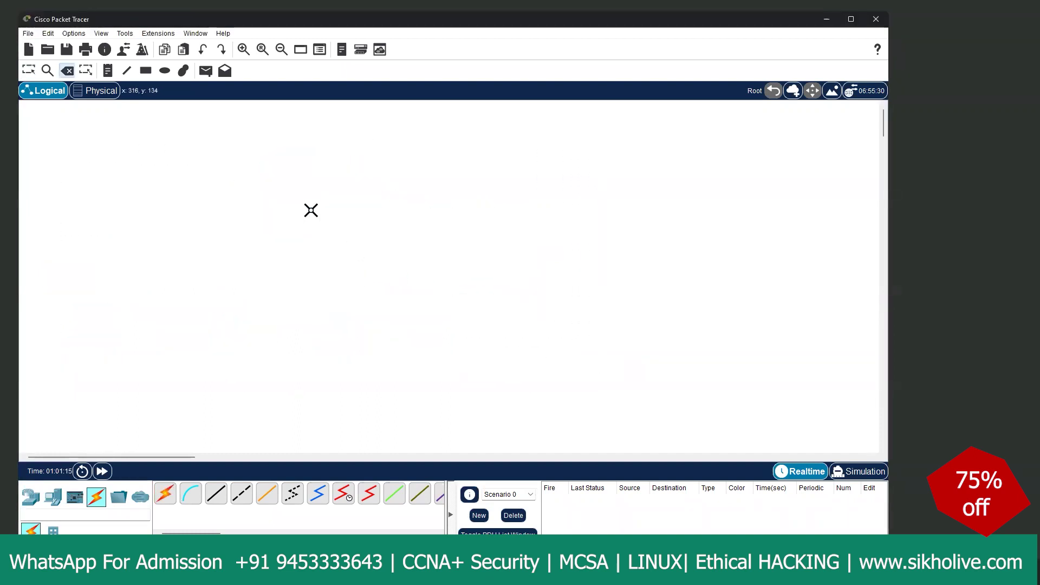
click(60, 500)
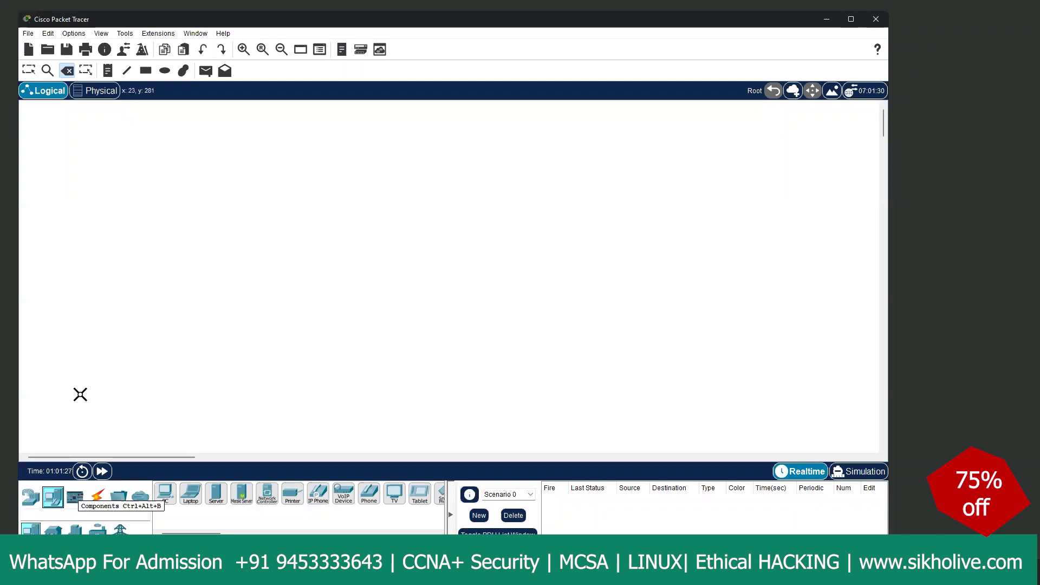
click(826, 21)
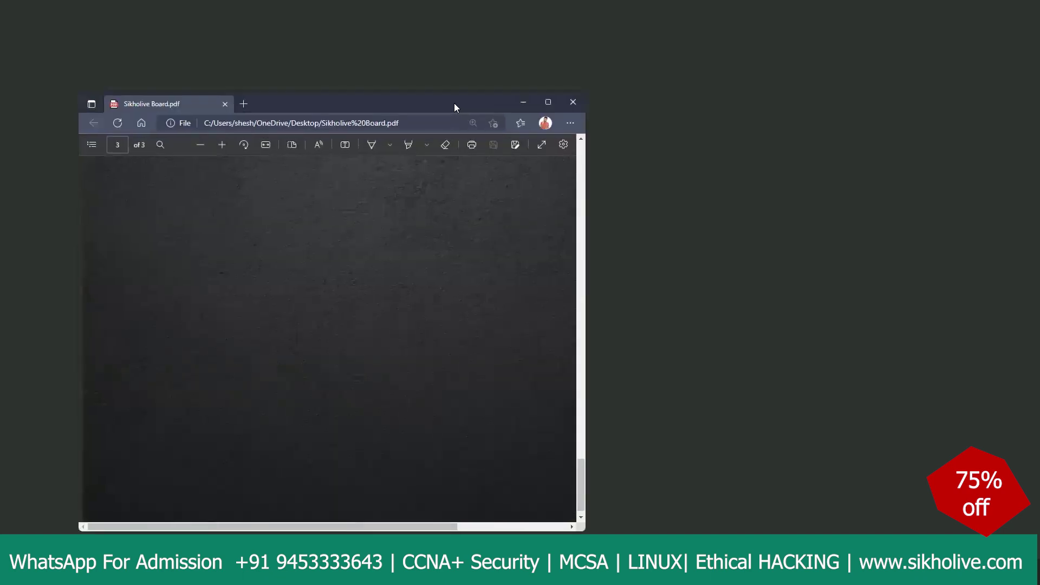
Step: Show page 1 of Sikholive Board.pdf fitted to width in an enlarged window, with Draw enabled
scroll(416, 242, up, 10)
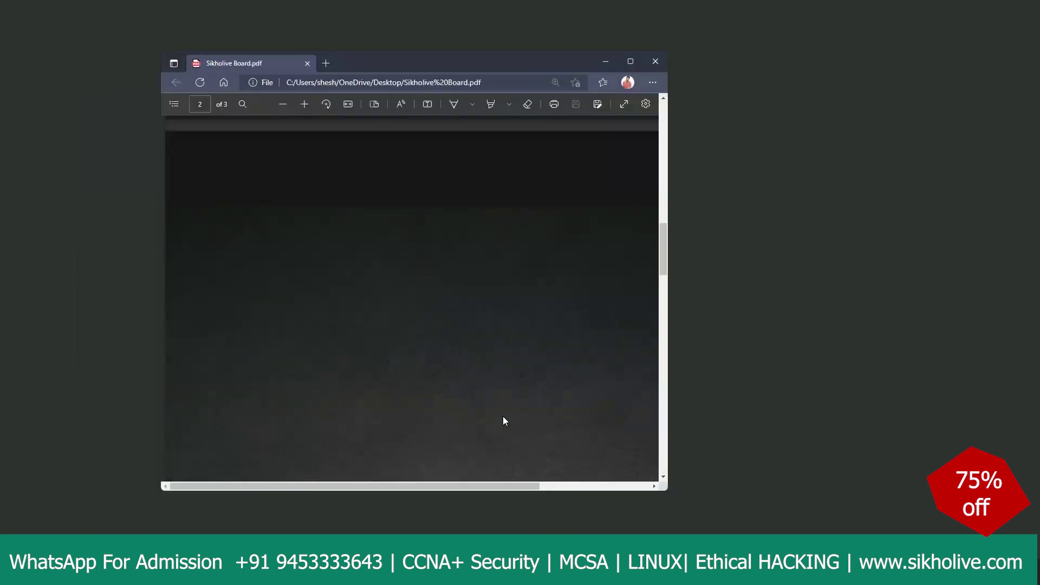
drag(667, 492, 910, 548)
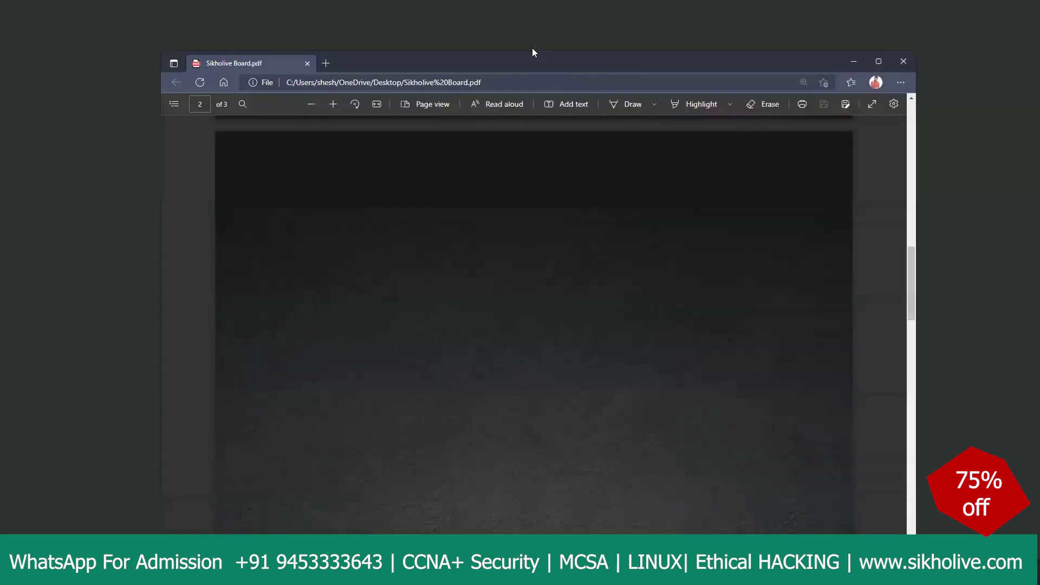
drag(485, 56, 452, 21)
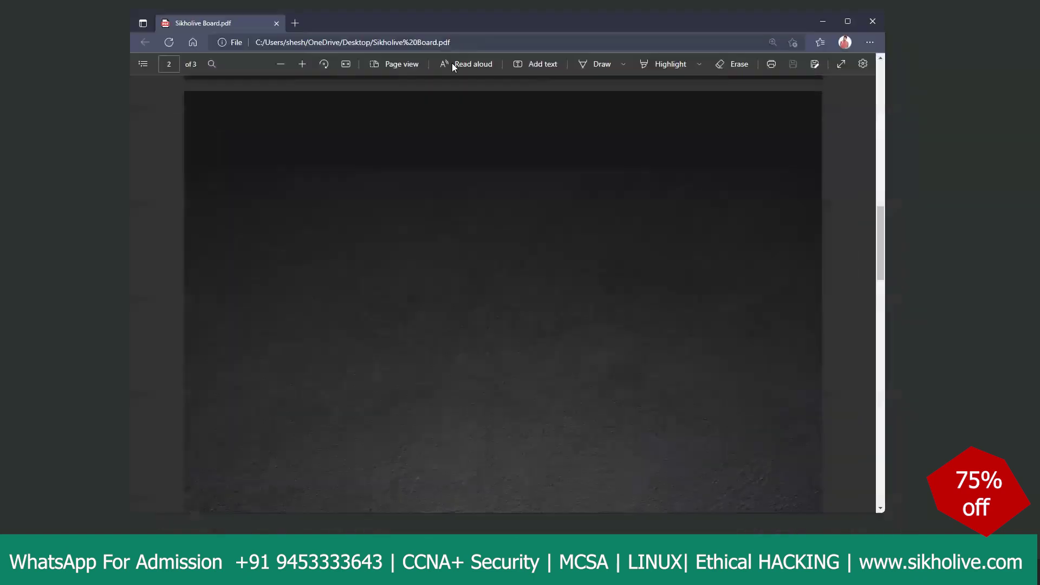
click(345, 64)
scroll(460, 189, up, 5)
scroll(463, 203, up, 3)
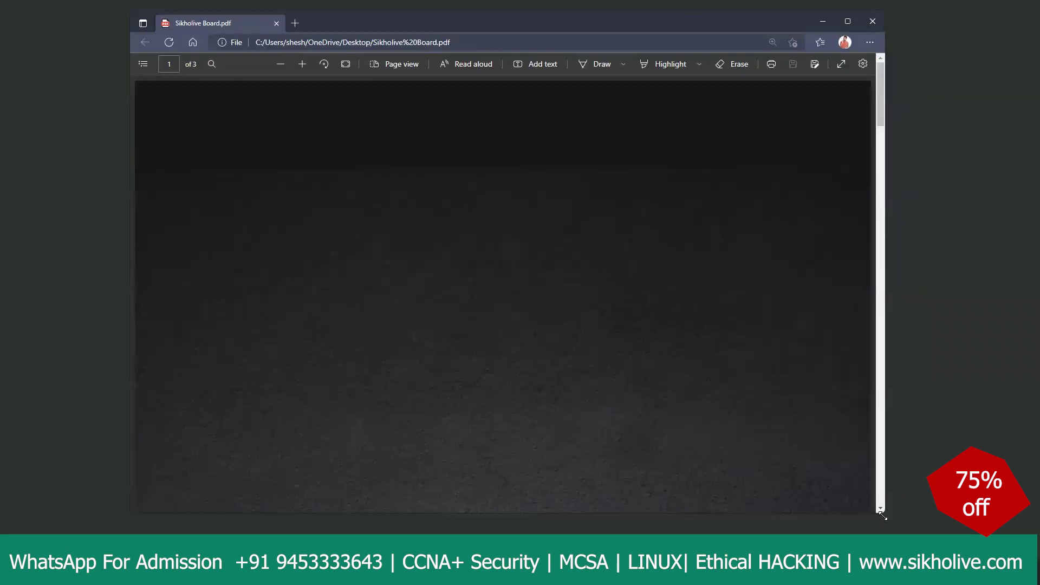
drag(882, 517, 919, 538)
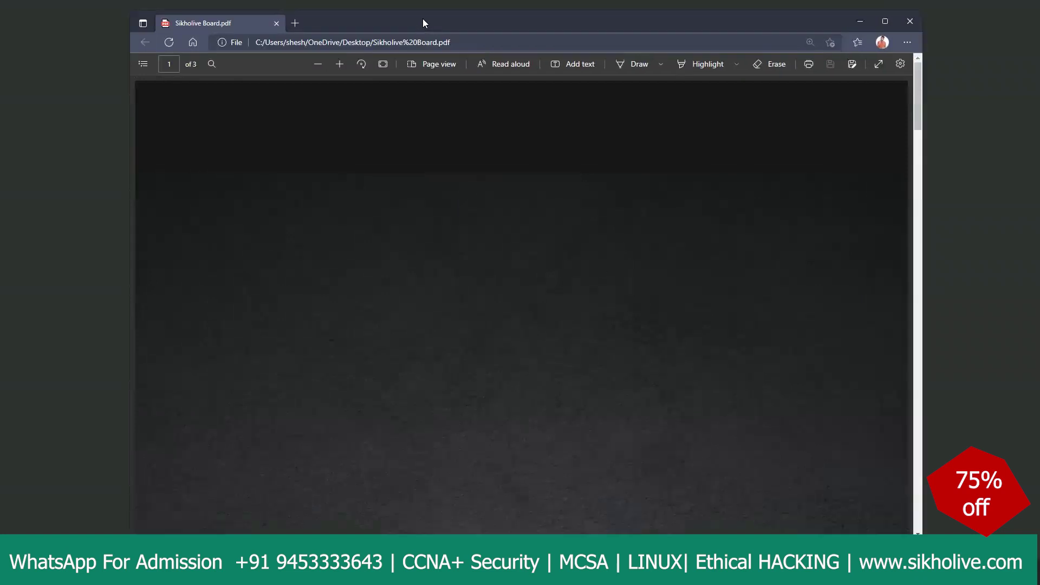
drag(423, 19, 392, 14)
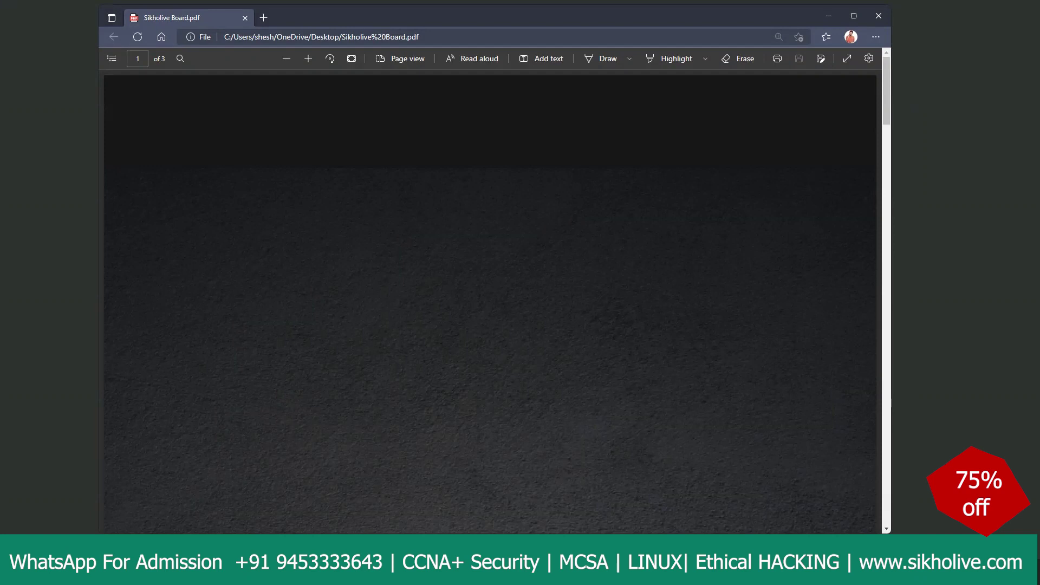
key(alt+d)
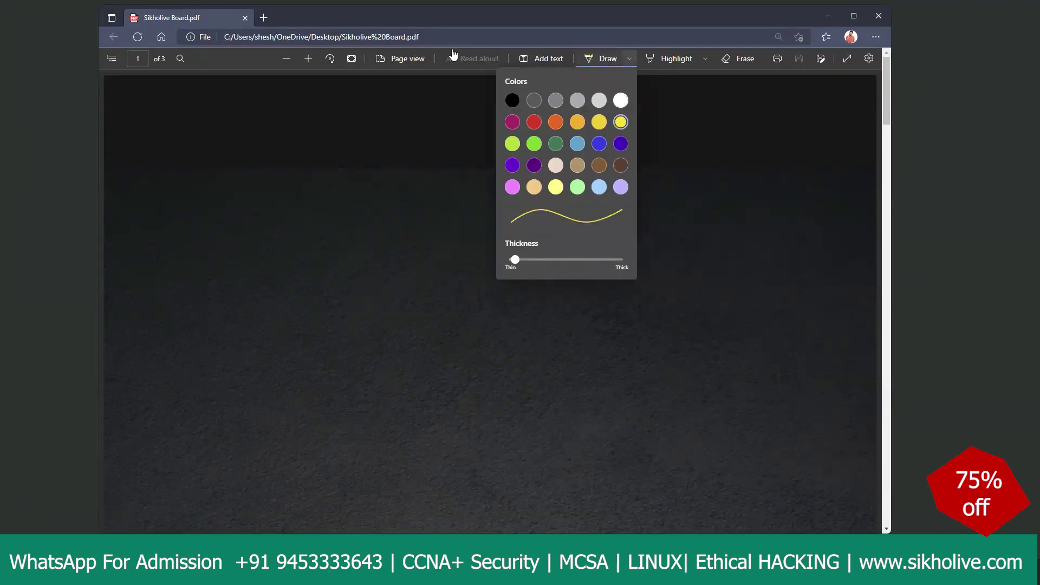
Step: Handwrite 'what is IP?' and define it as Internet Protocol, a unique address for network device communication
click(429, 118)
mouse_move(436, 94)
mouse_down()
mouse_move(485, 102)
mouse_move(507, 92)
mouse_up()
drag(431, 113, 521, 99)
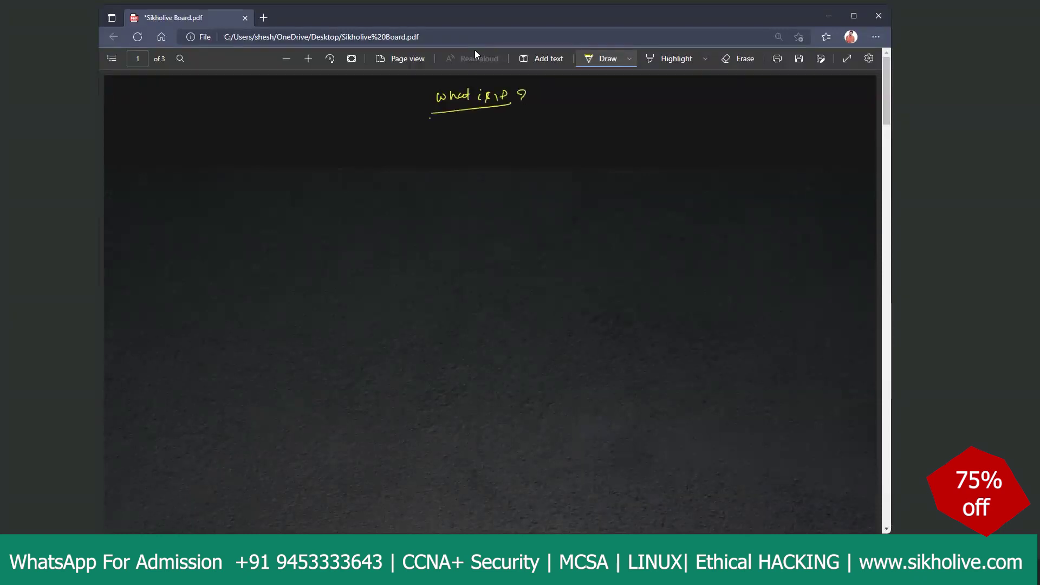
mouse_move(335, 125)
mouse_down()
mouse_move(363, 135)
mouse_move(387, 120)
mouse_move(458, 128)
mouse_up()
mouse_move(464, 123)
mouse_down()
mouse_move(465, 133)
mouse_move(495, 131)
mouse_up()
mouse_move(496, 119)
mouse_down()
mouse_move(523, 138)
mouse_move(528, 123)
mouse_move(550, 136)
mouse_move(556, 125)
mouse_move(635, 133)
mouse_up()
drag(652, 130, 659, 111)
drag(649, 120, 700, 124)
drag(695, 117, 726, 123)
drag(724, 118, 733, 117)
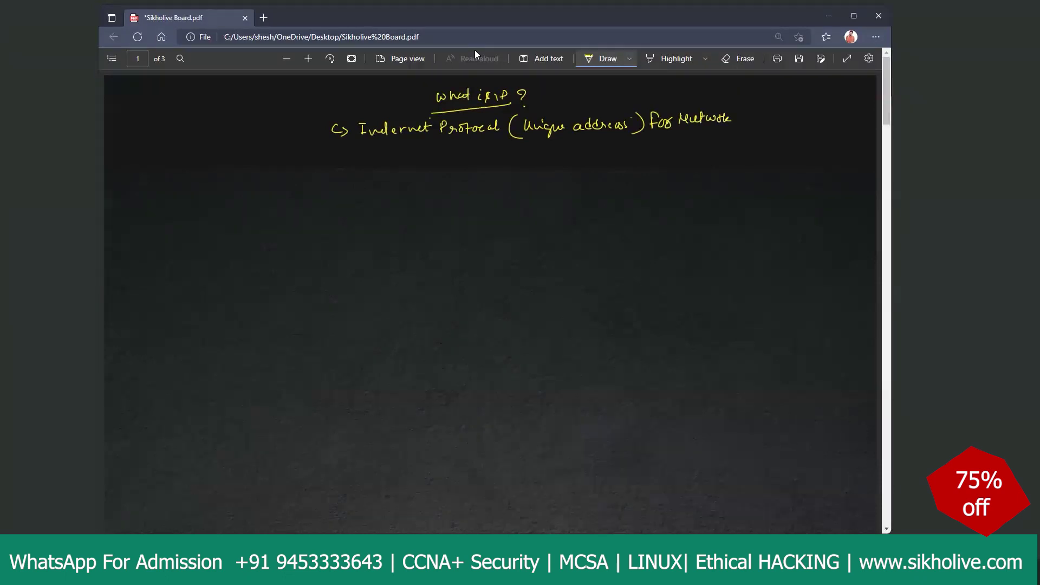
mouse_move(678, 136)
mouse_down()
mouse_move(684, 144)
mouse_move(790, 140)
mouse_up()
drag(793, 134, 815, 133)
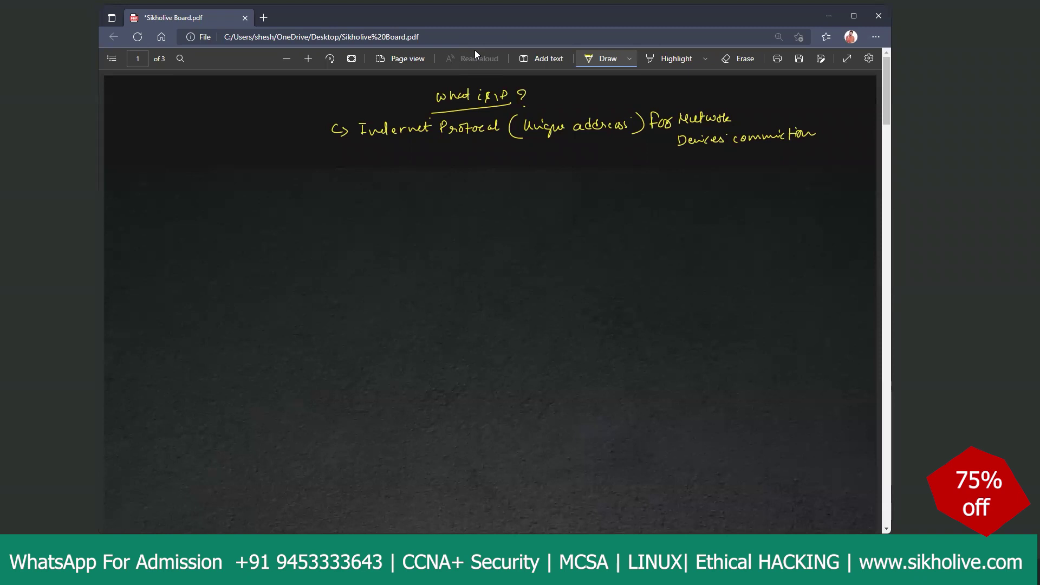
Step: Sketch PC1 and a second PC monitor joined by a wavy link
mouse_move(299, 175)
mouse_down()
mouse_move(327, 183)
mouse_move(316, 205)
mouse_up()
drag(312, 217, 321, 216)
mouse_move(477, 177)
mouse_down()
mouse_move(501, 192)
mouse_move(476, 196)
mouse_move(500, 191)
mouse_up()
drag(486, 193, 494, 218)
drag(326, 187, 474, 186)
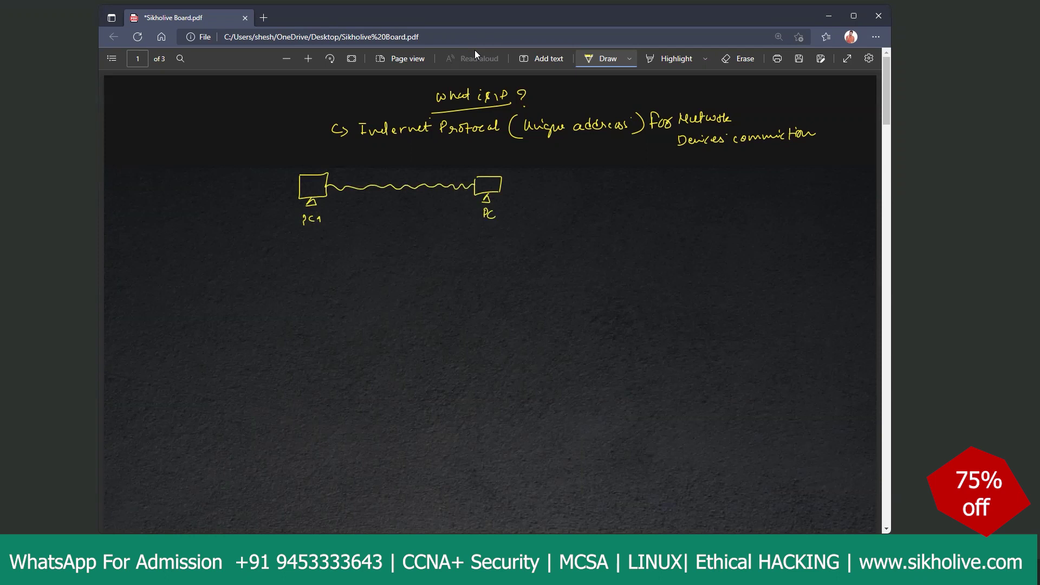